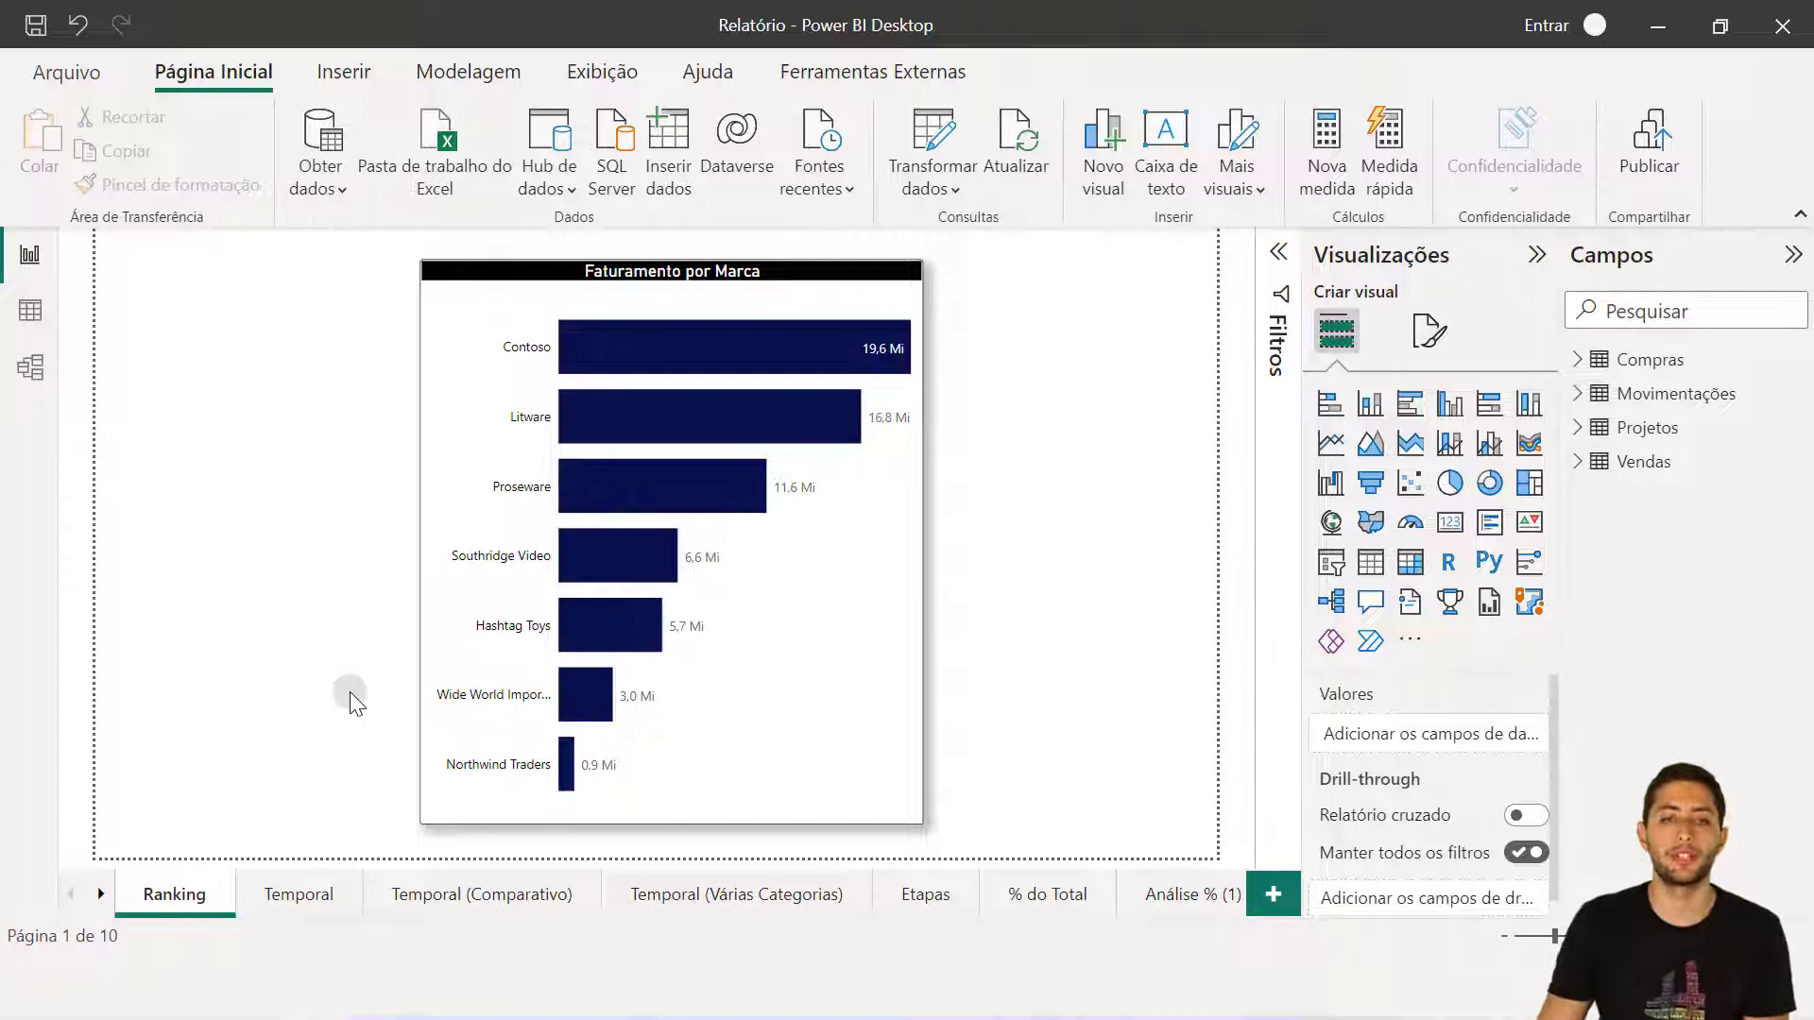
{"action": "left_click", "coordinate": [852, 616]}
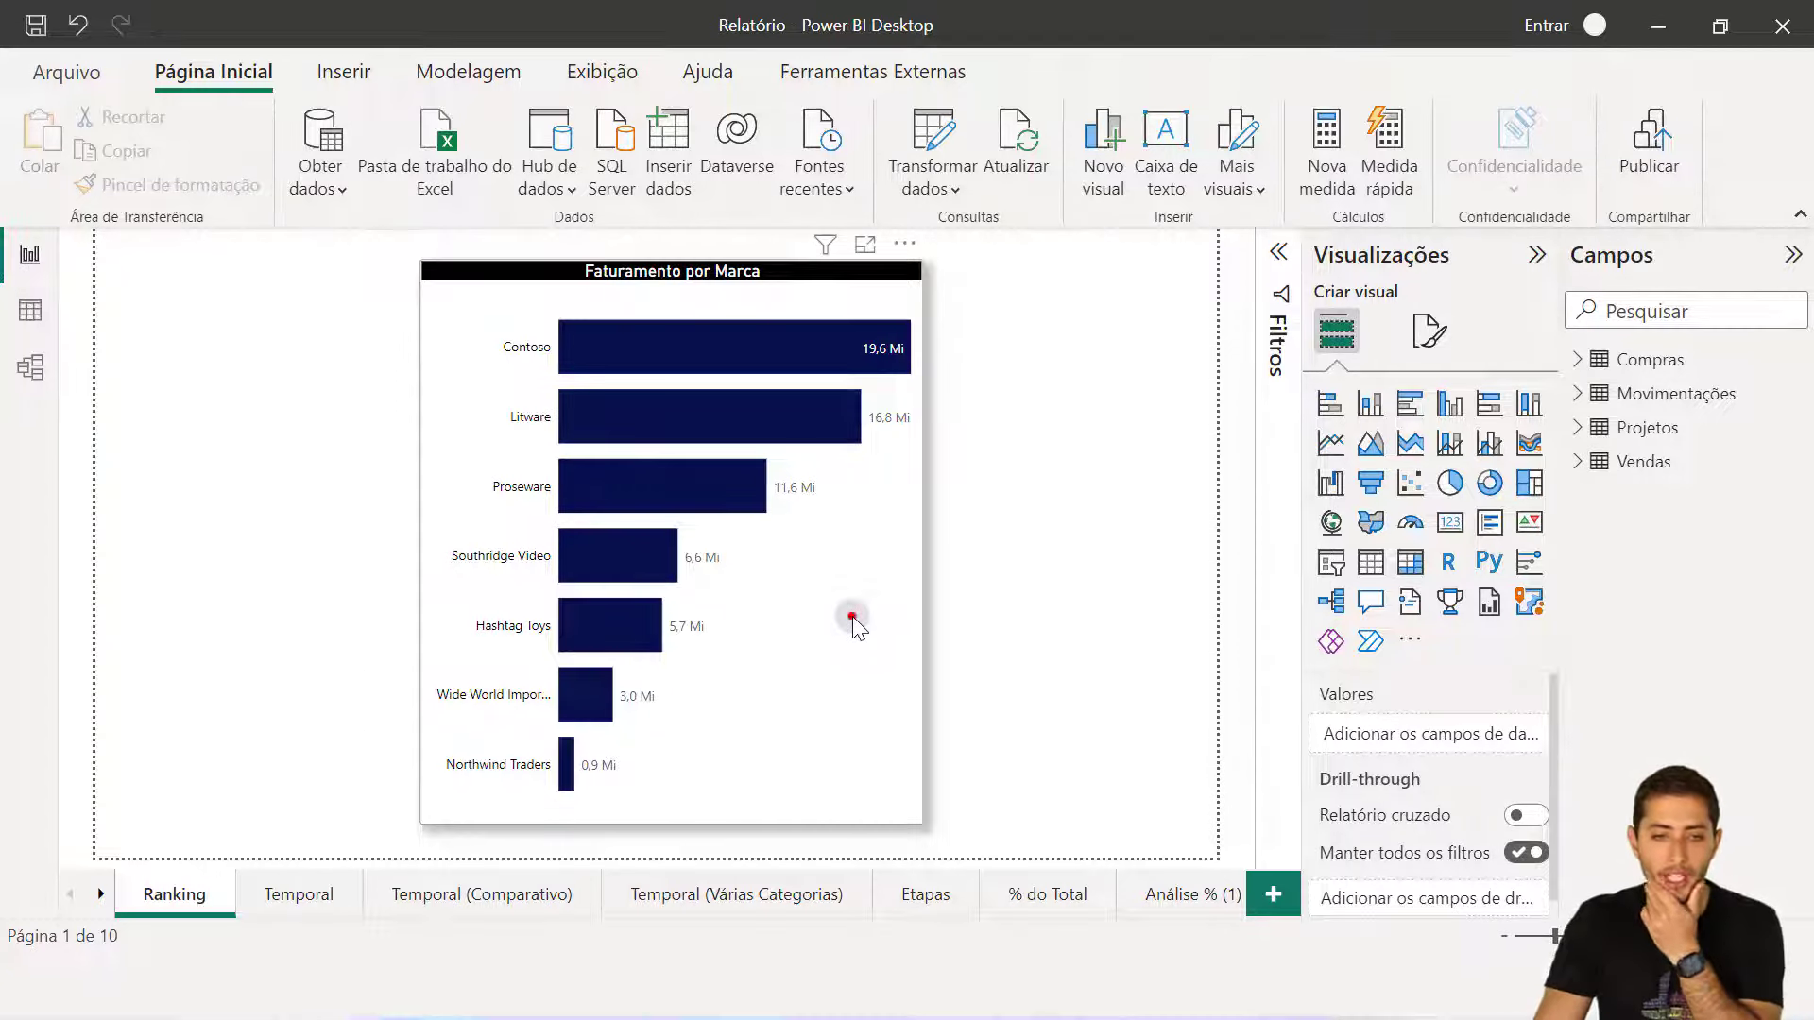
{"action": "left_click", "coordinate": [969, 588]}
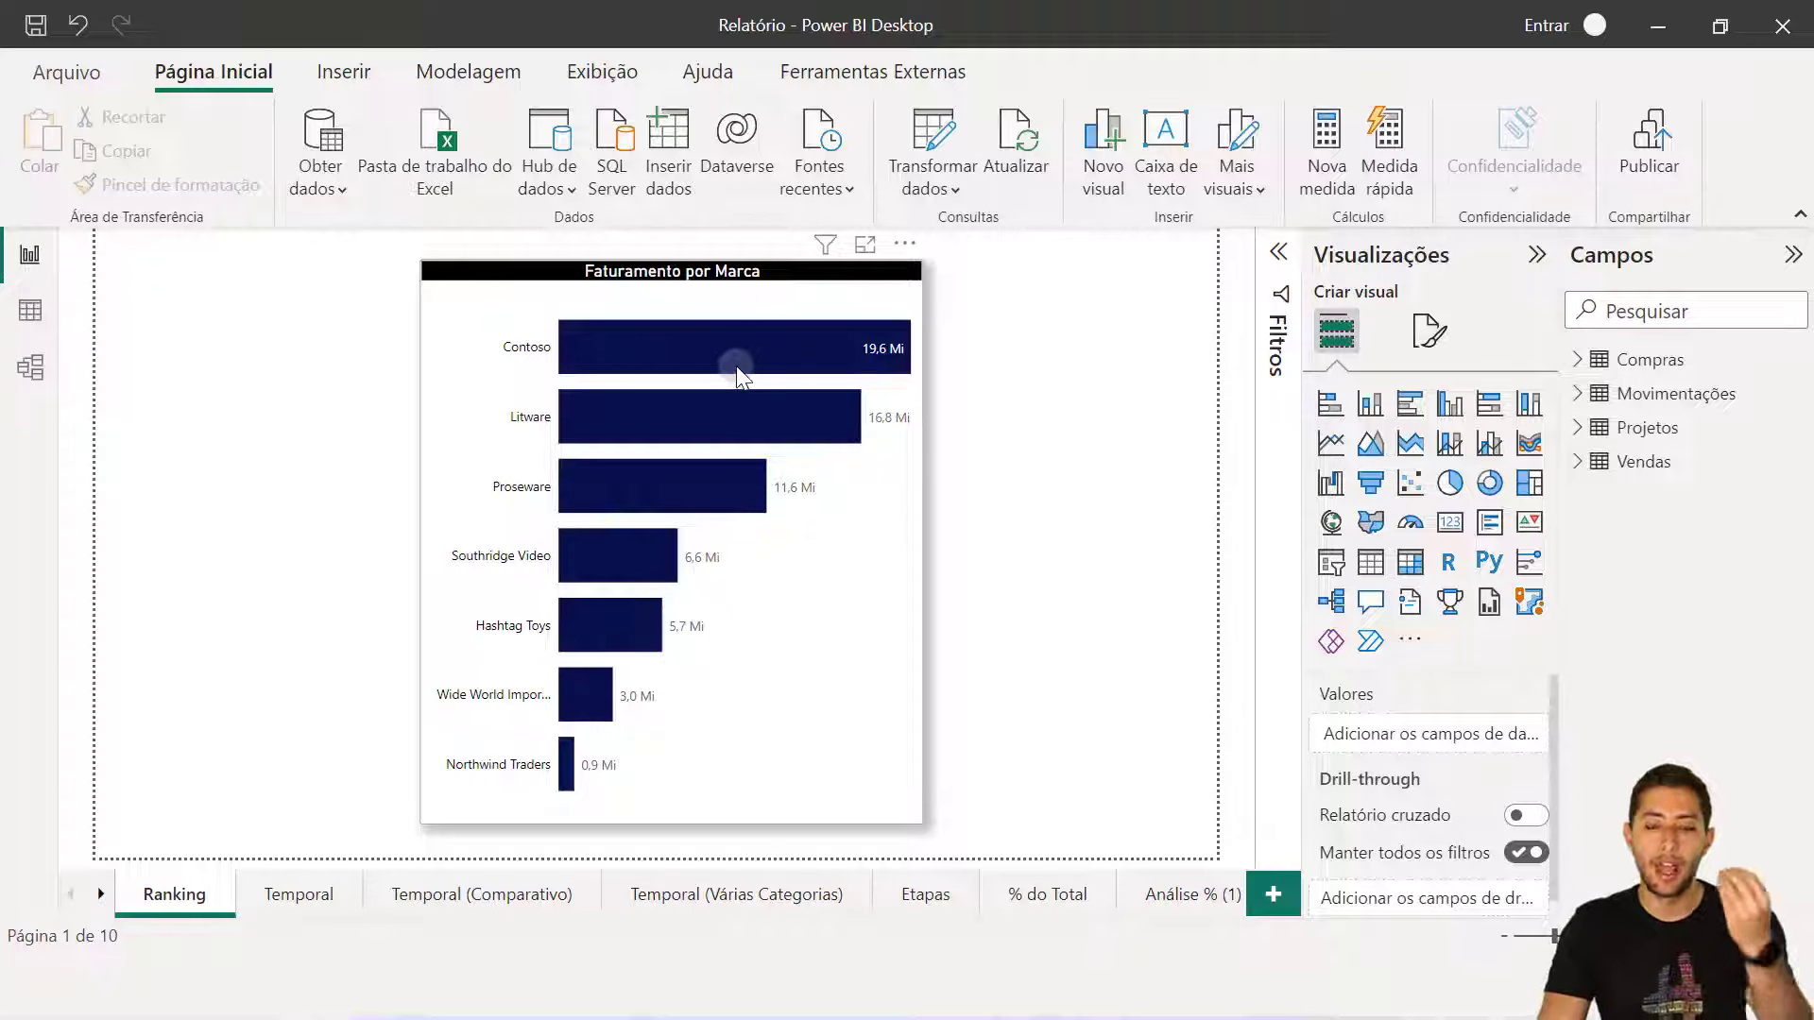
{"action": "mouse_move", "coordinate": [784, 354]}
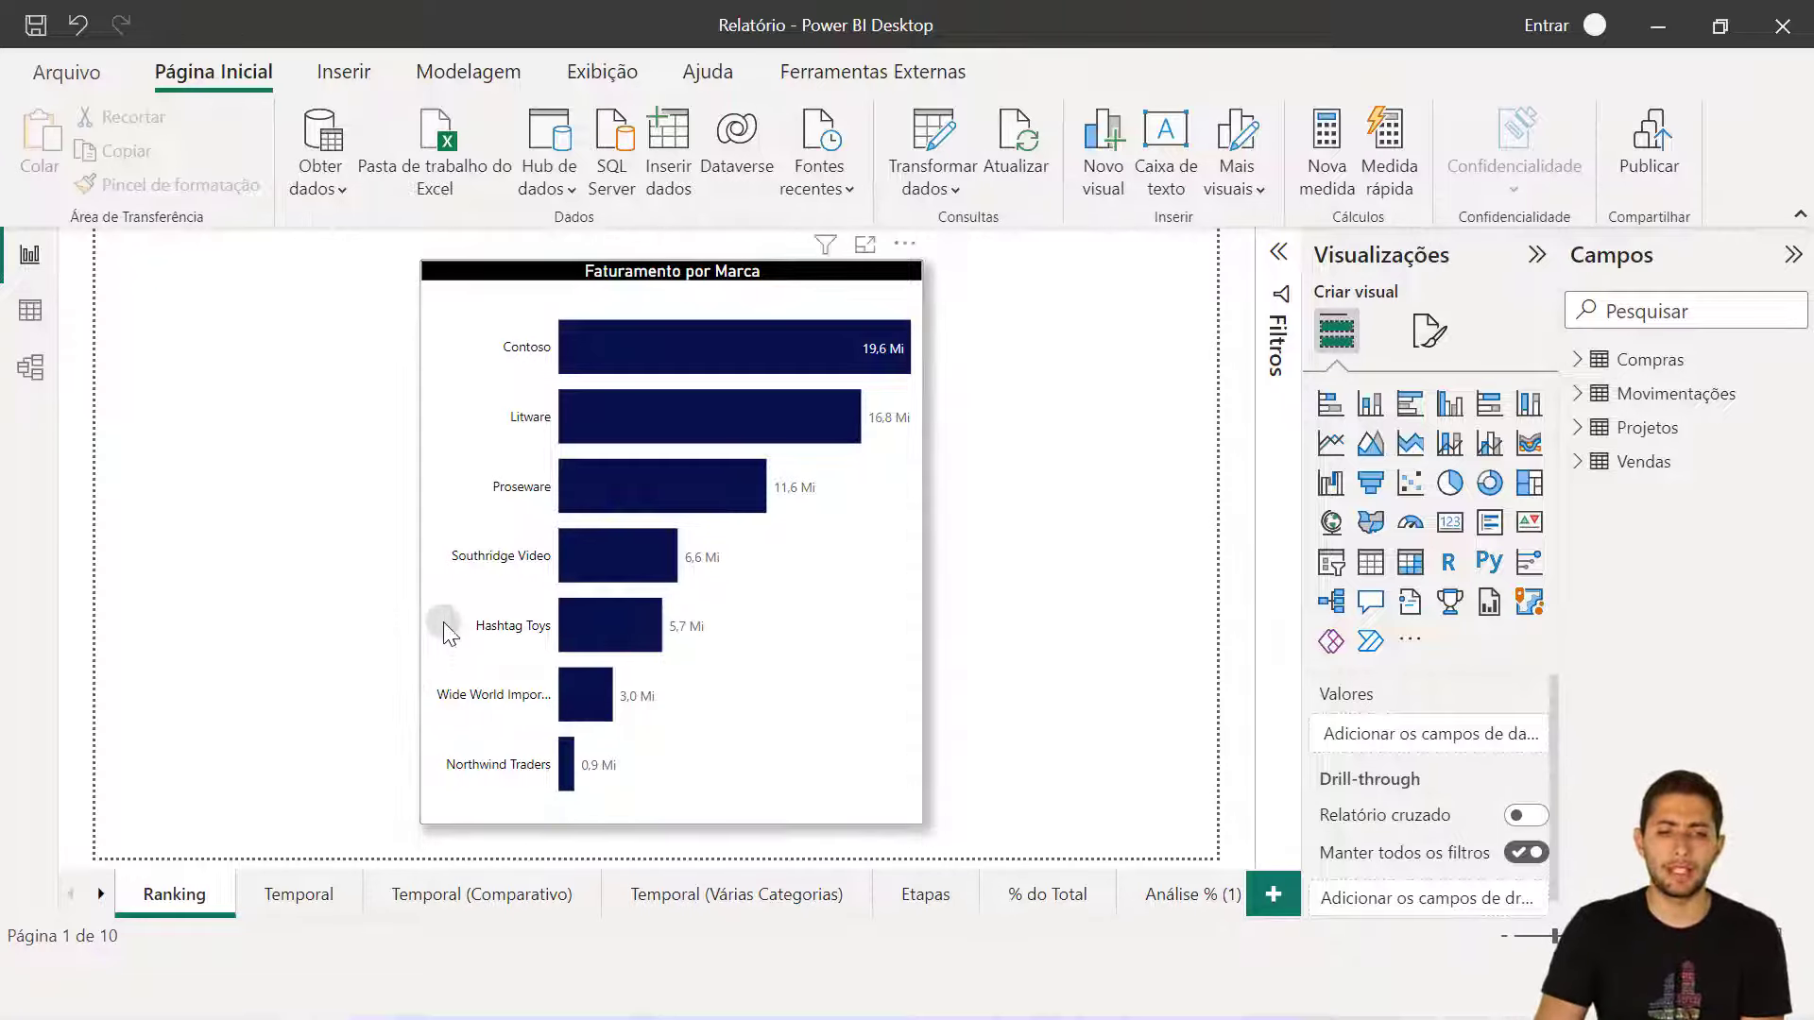
Resize the Faturamento por Marca bar chart into a wide, short rectangle across the lower part of the page.
{"action": "left_click", "coordinate": [733, 649]}
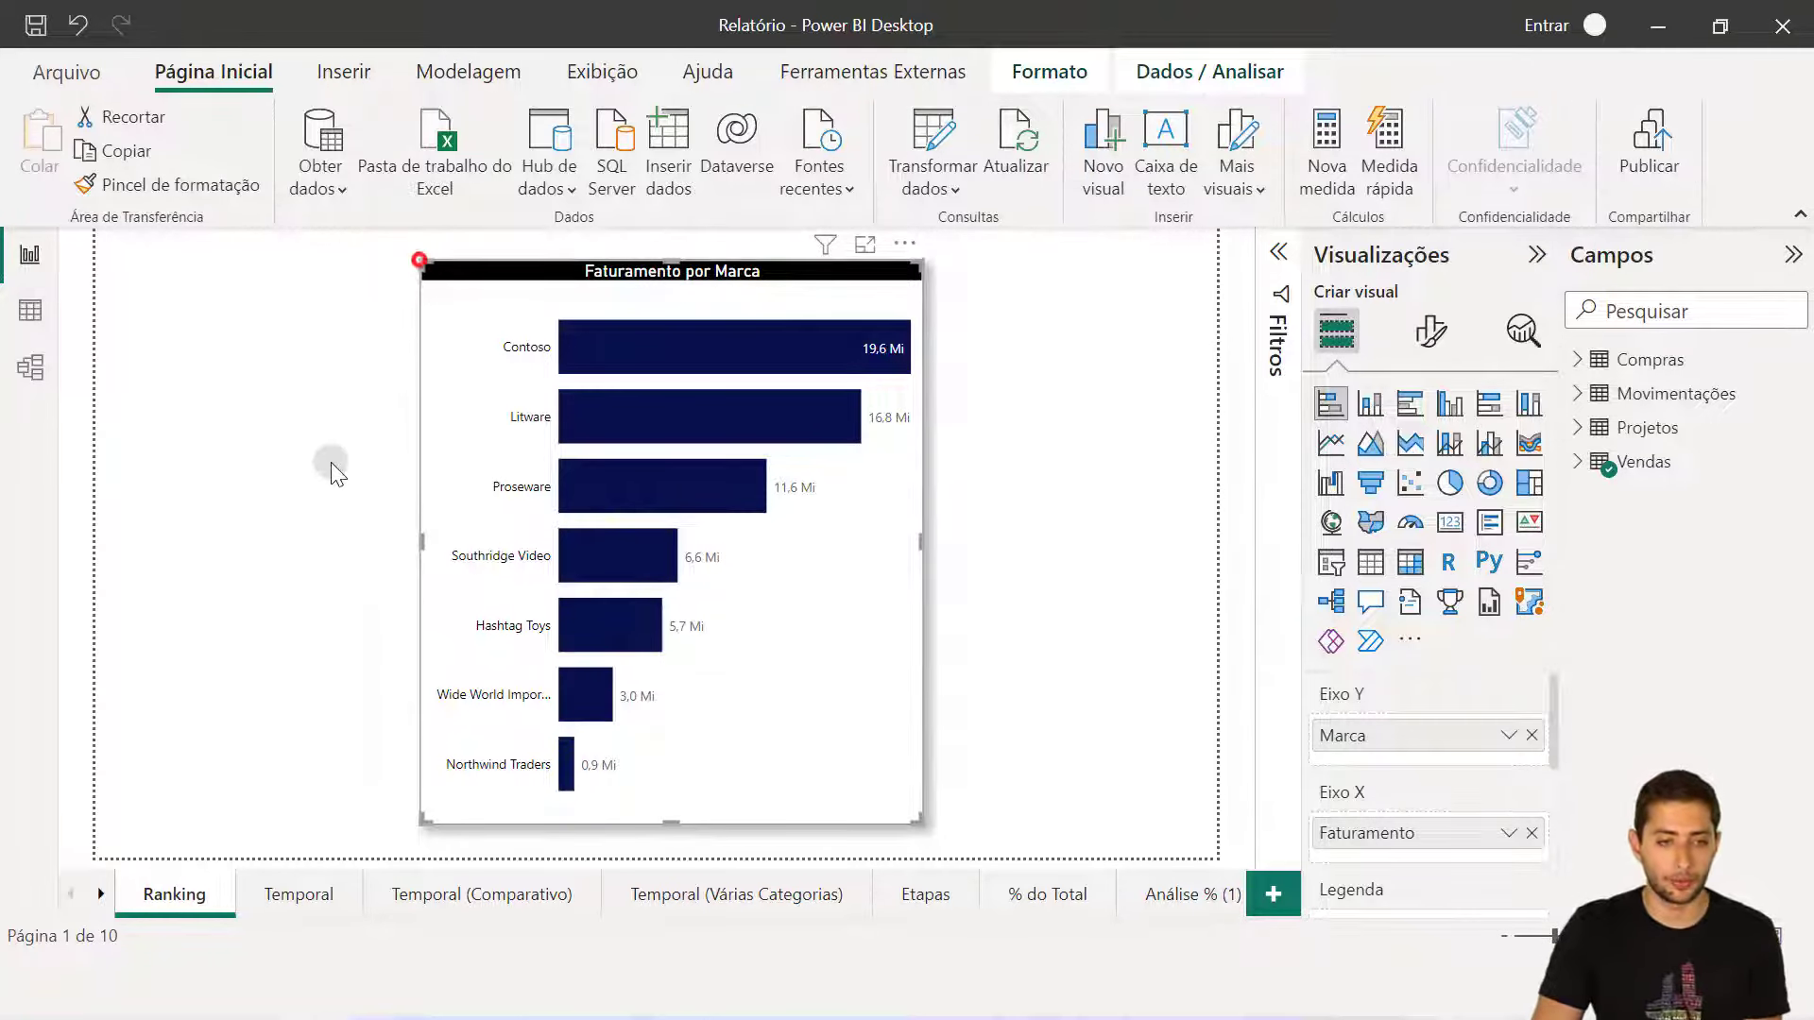
{"action": "left_click_drag", "start_coordinate": [419, 259], "coordinate": [186, 465]}
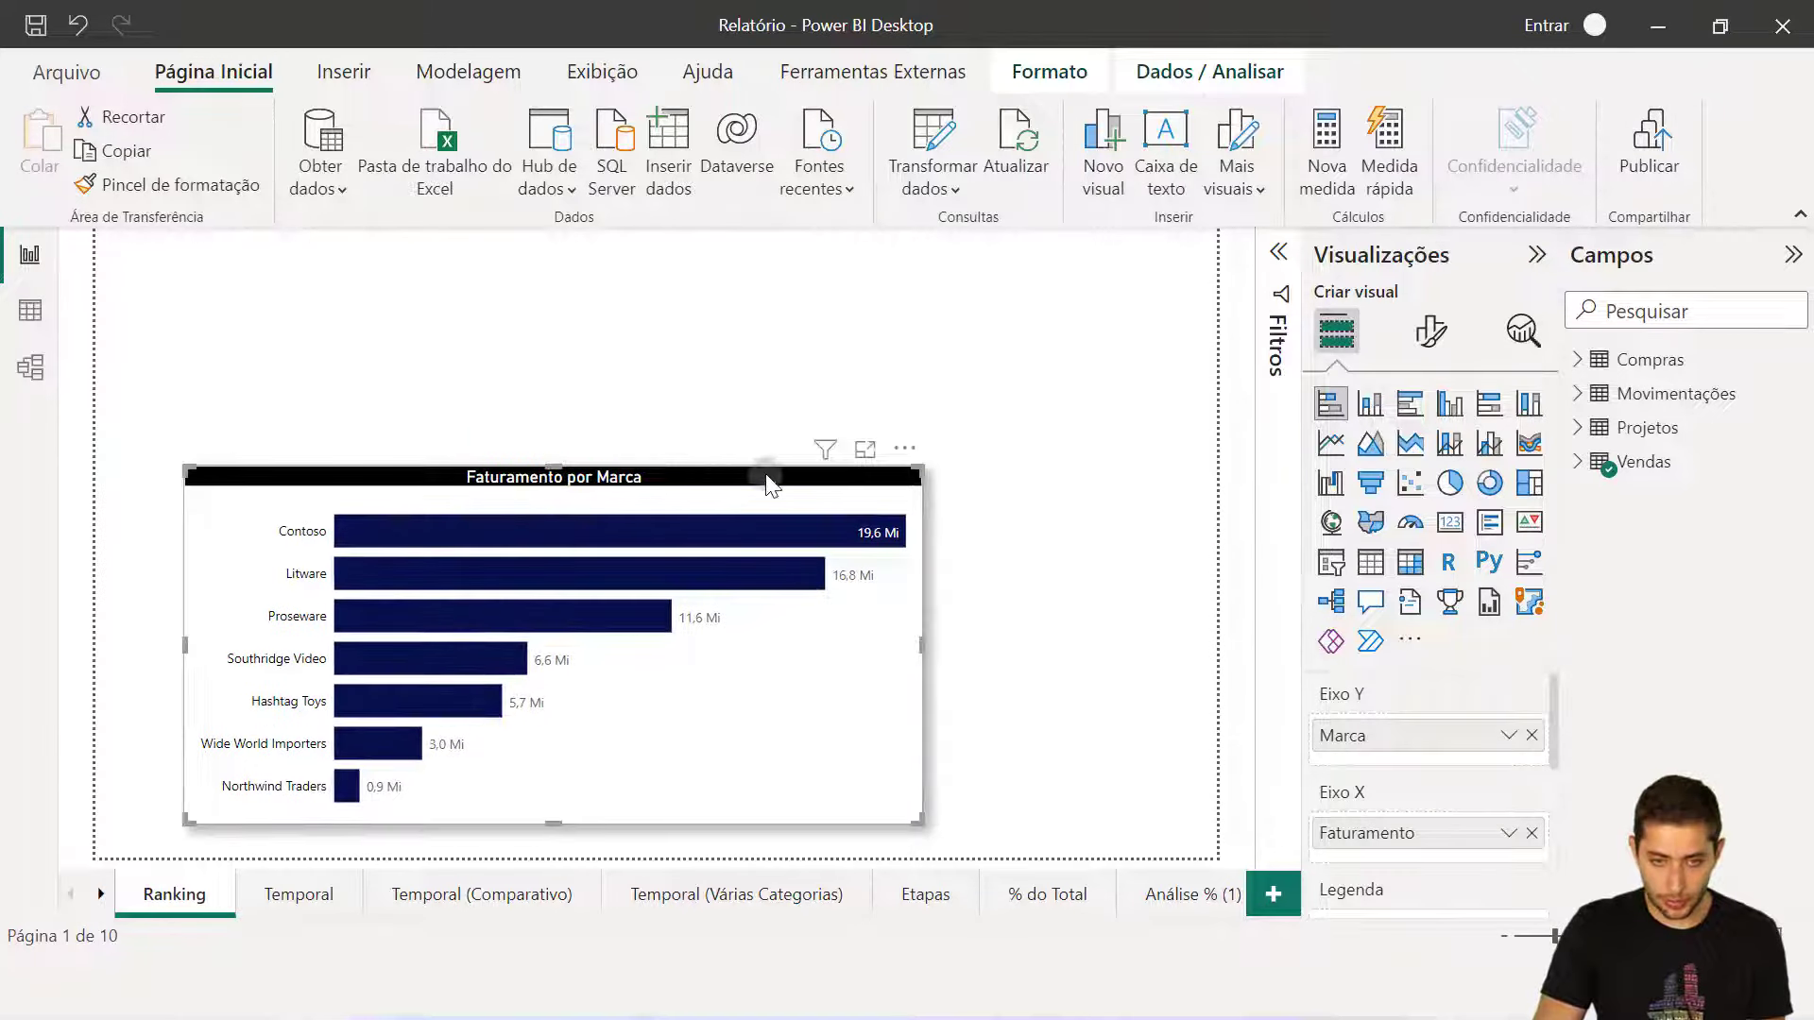
{"action": "left_click_drag", "start_coordinate": [916, 467], "coordinate": [1077, 439]}
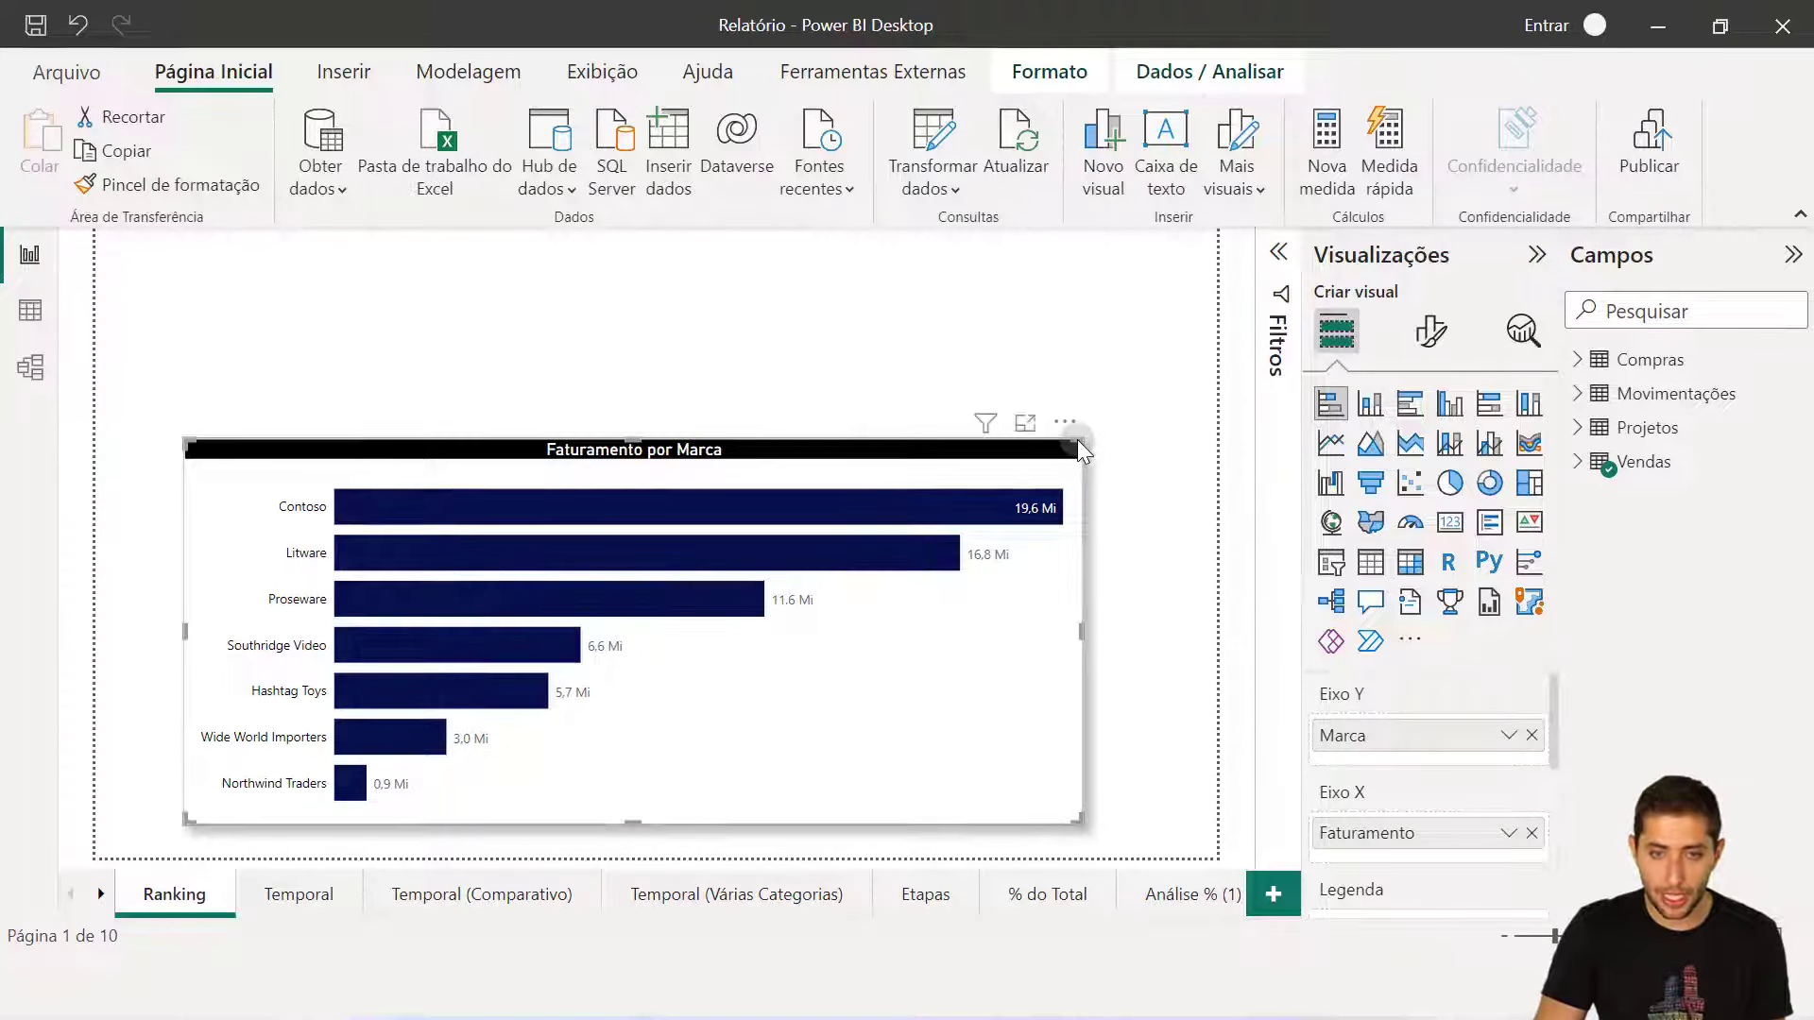
Change the Faturamento por Marca chart to stacked columns and move it slightly up on the page.
{"action": "left_click", "coordinate": [1370, 406]}
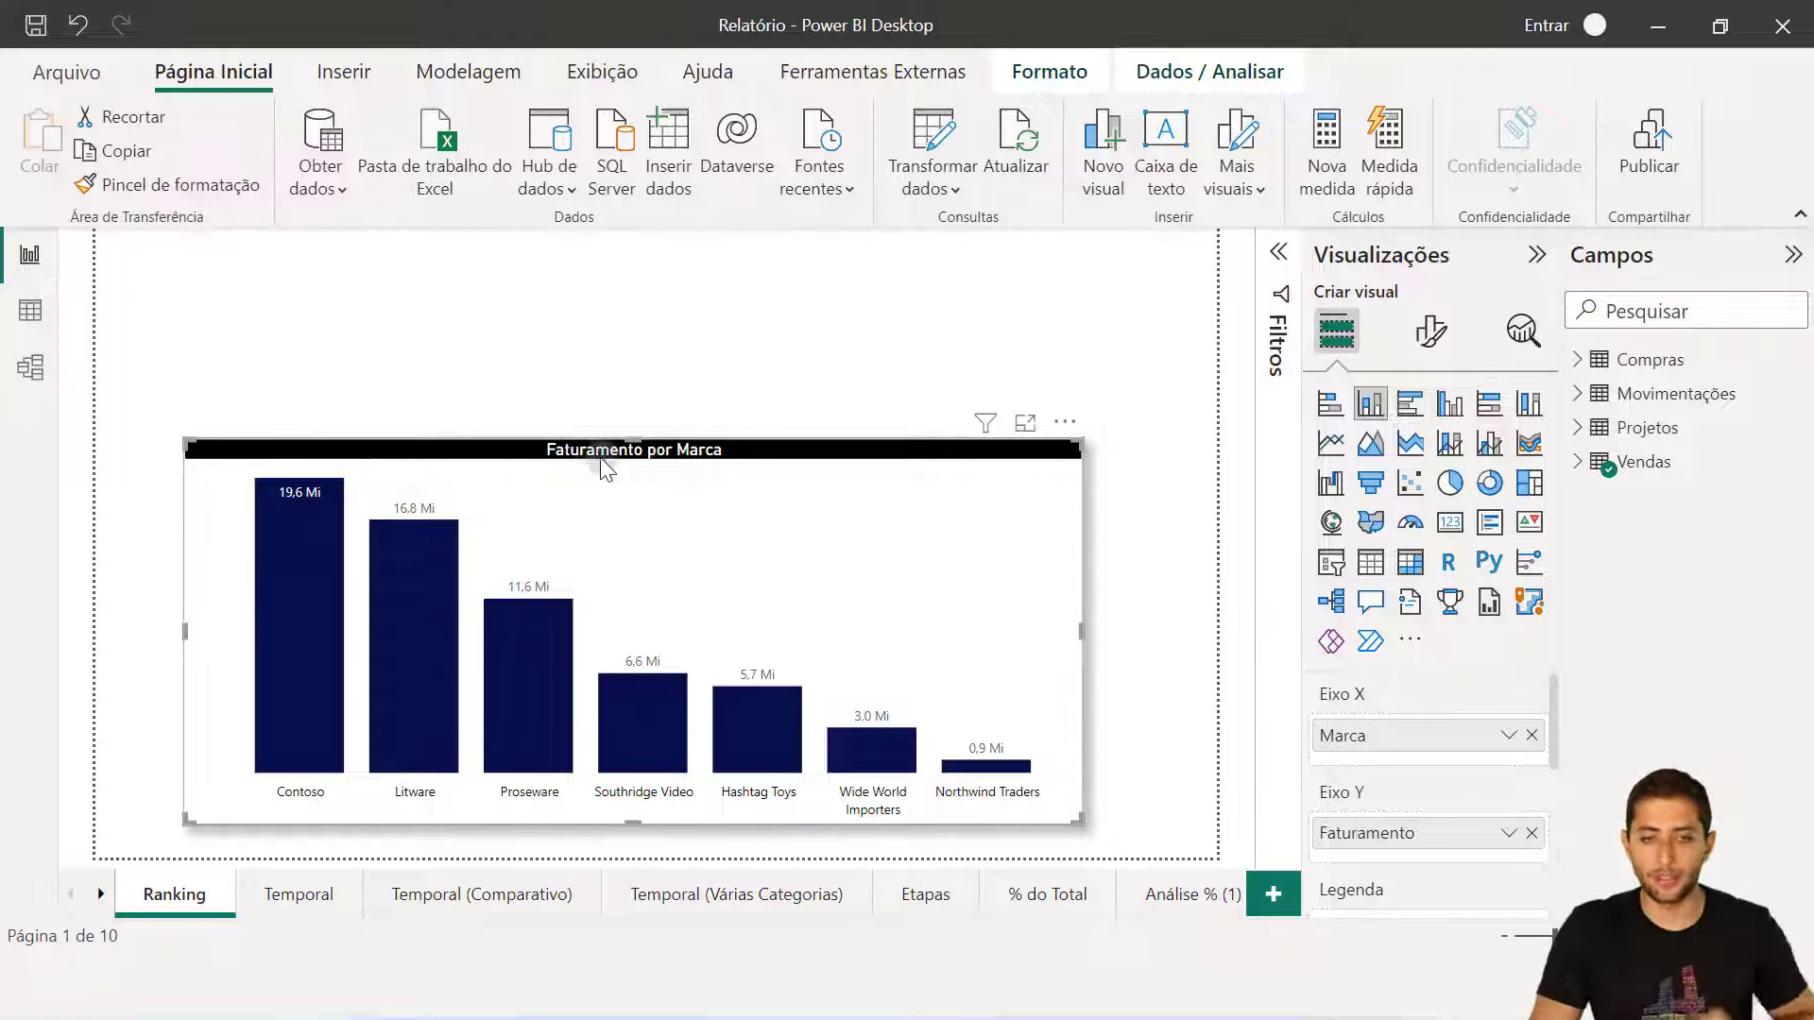
{"action": "left_click_drag", "start_coordinate": [604, 461], "coordinate": [584, 395]}
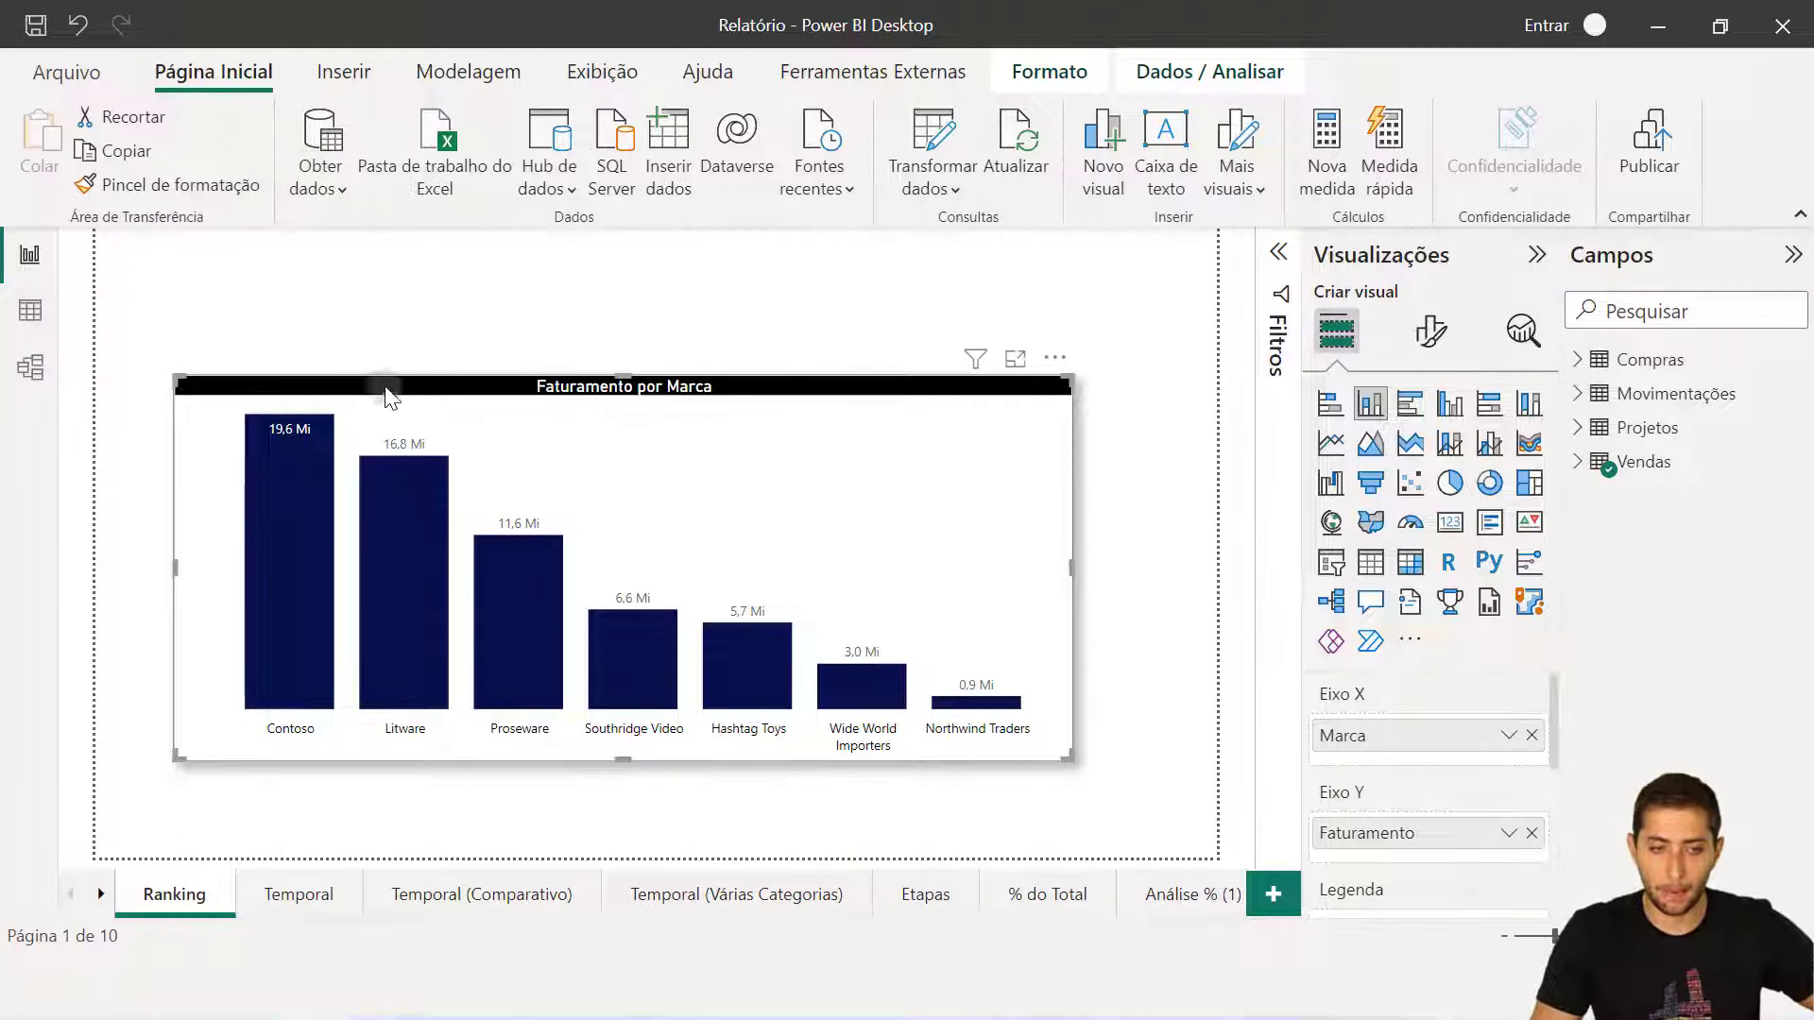
{"action": "mouse_move", "coordinate": [317, 451]}
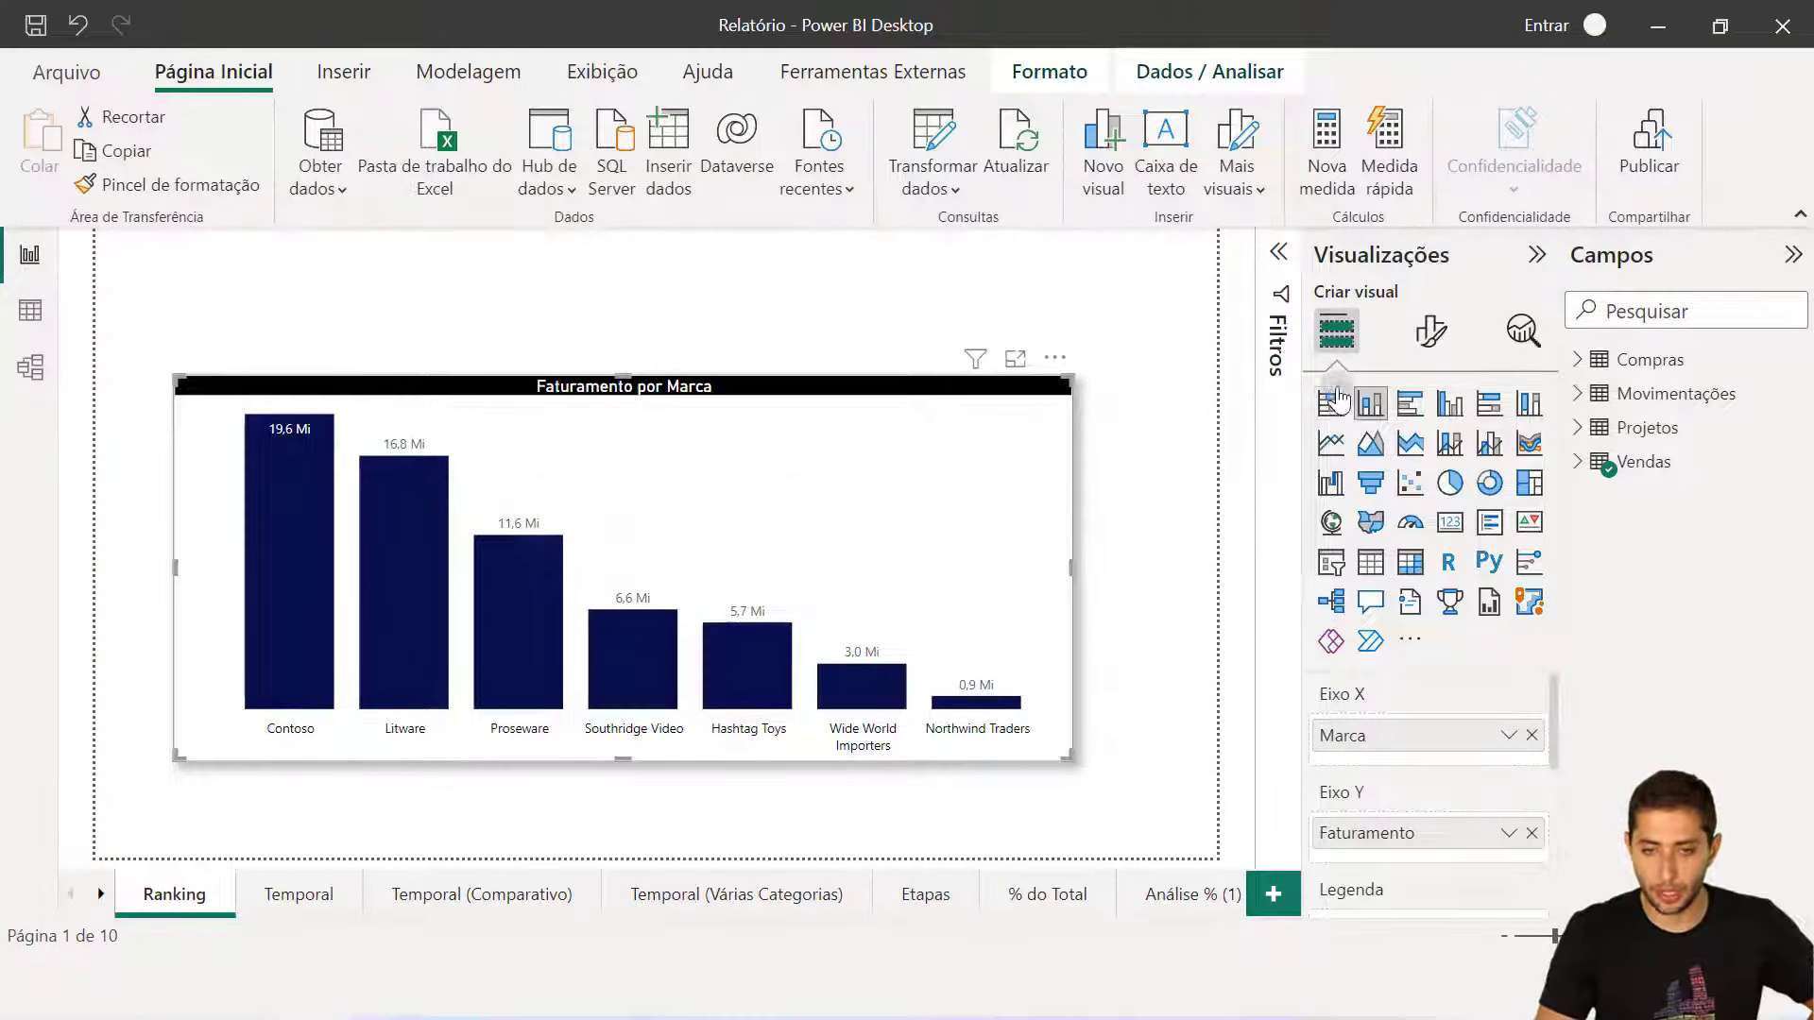
Change the Faturamento por Marca chart to stacked bars and make it taller and narrower.
{"action": "left_click", "coordinate": [1333, 403]}
{"action": "left_click_drag", "start_coordinate": [1066, 385], "coordinate": [984, 259]}
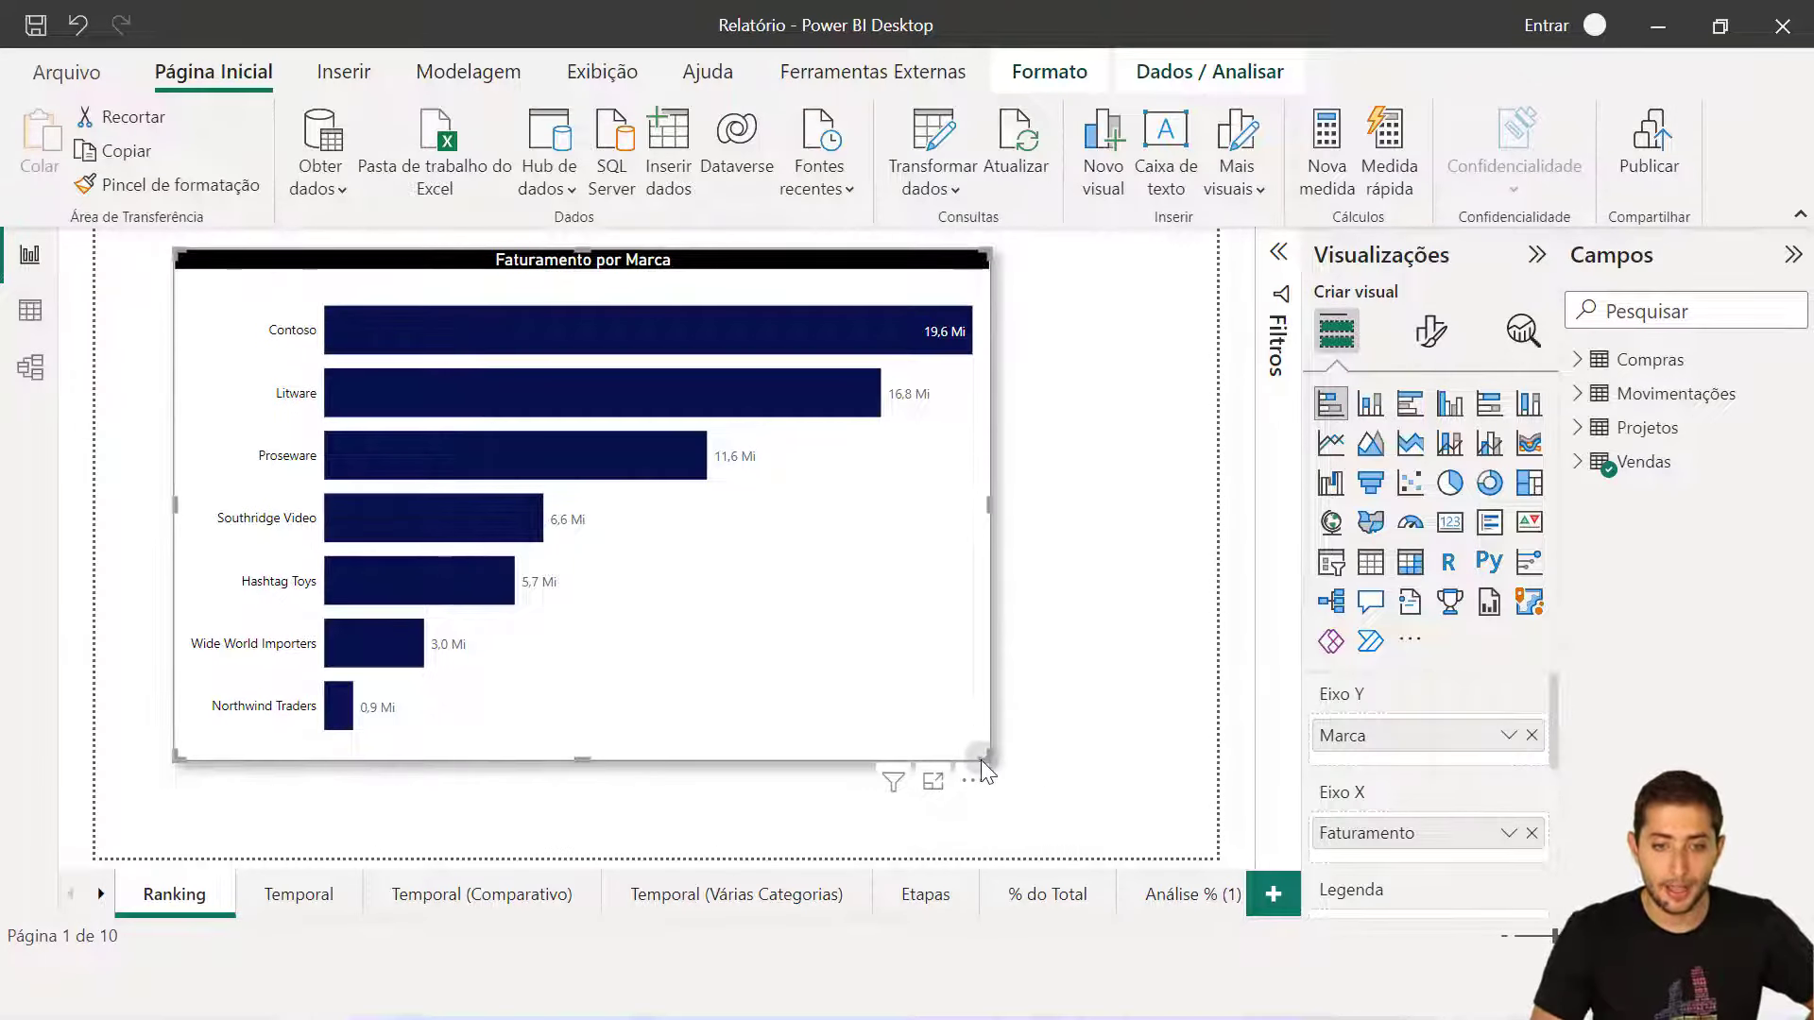
{"action": "left_click_drag", "start_coordinate": [979, 752], "coordinate": [1007, 784]}
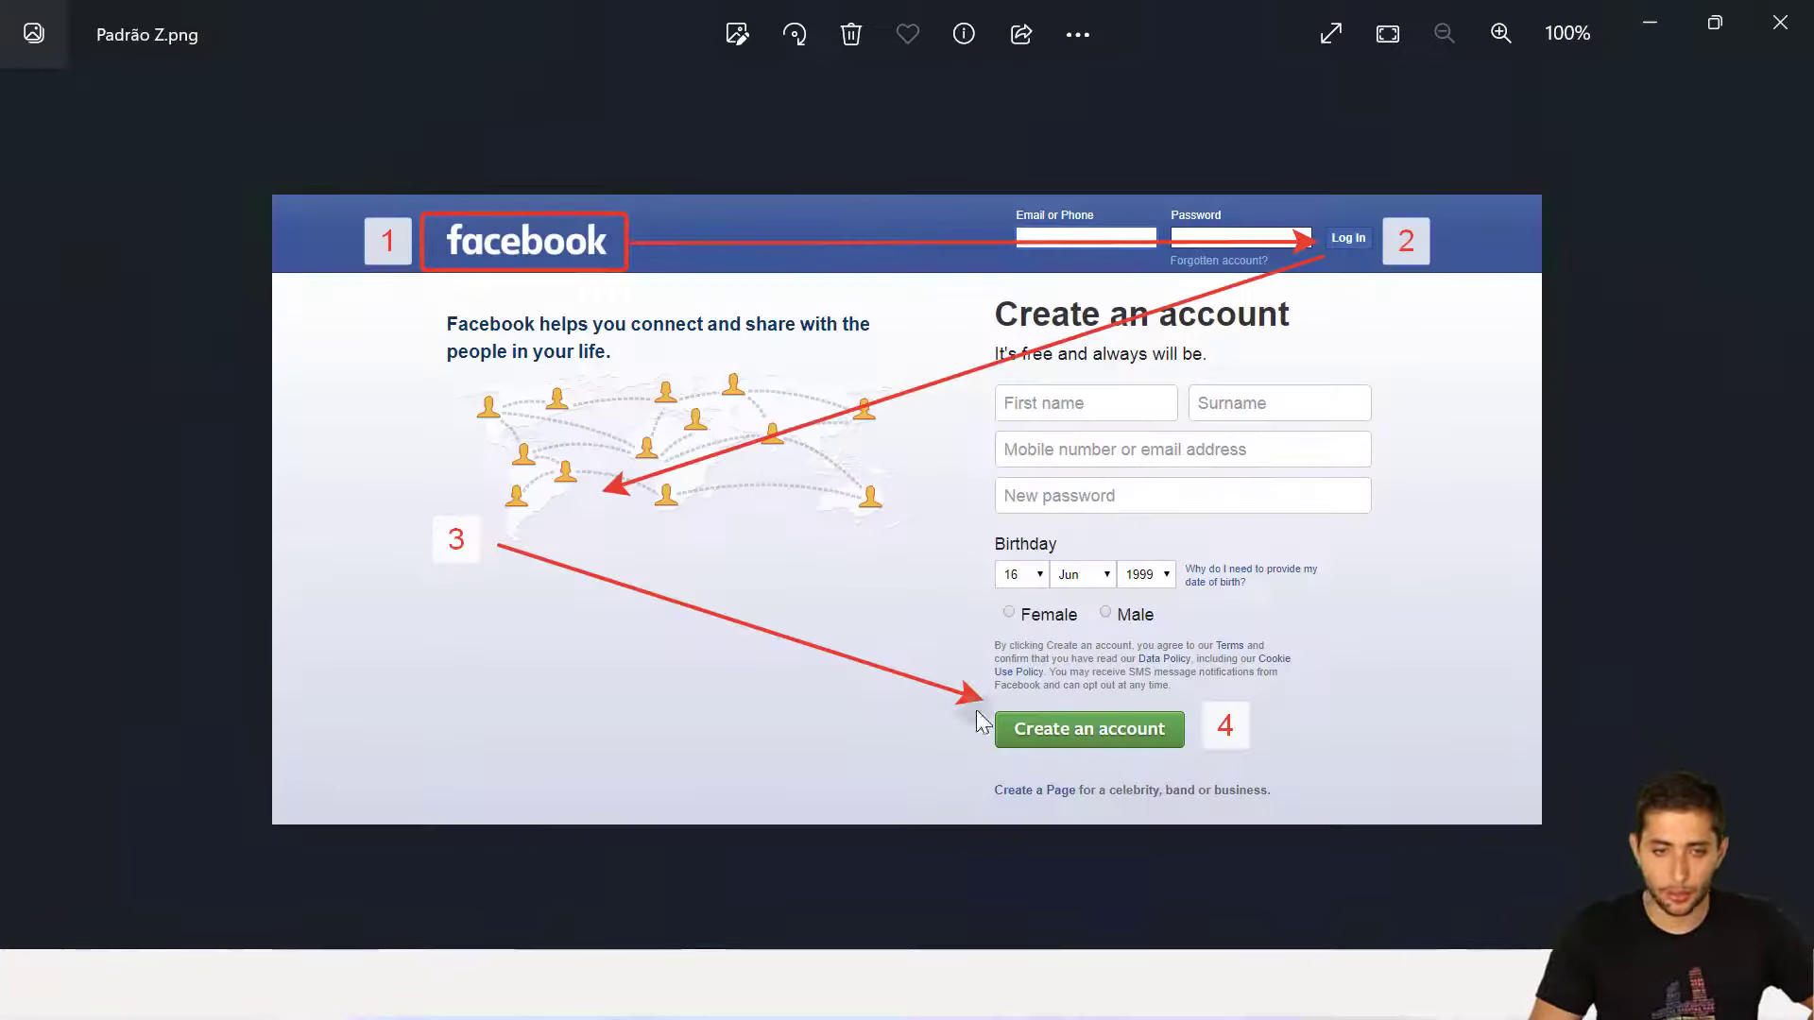
{"action": "scroll", "coordinate": [693, 493], "scroll_direction": "up", "scroll_amount": 1}
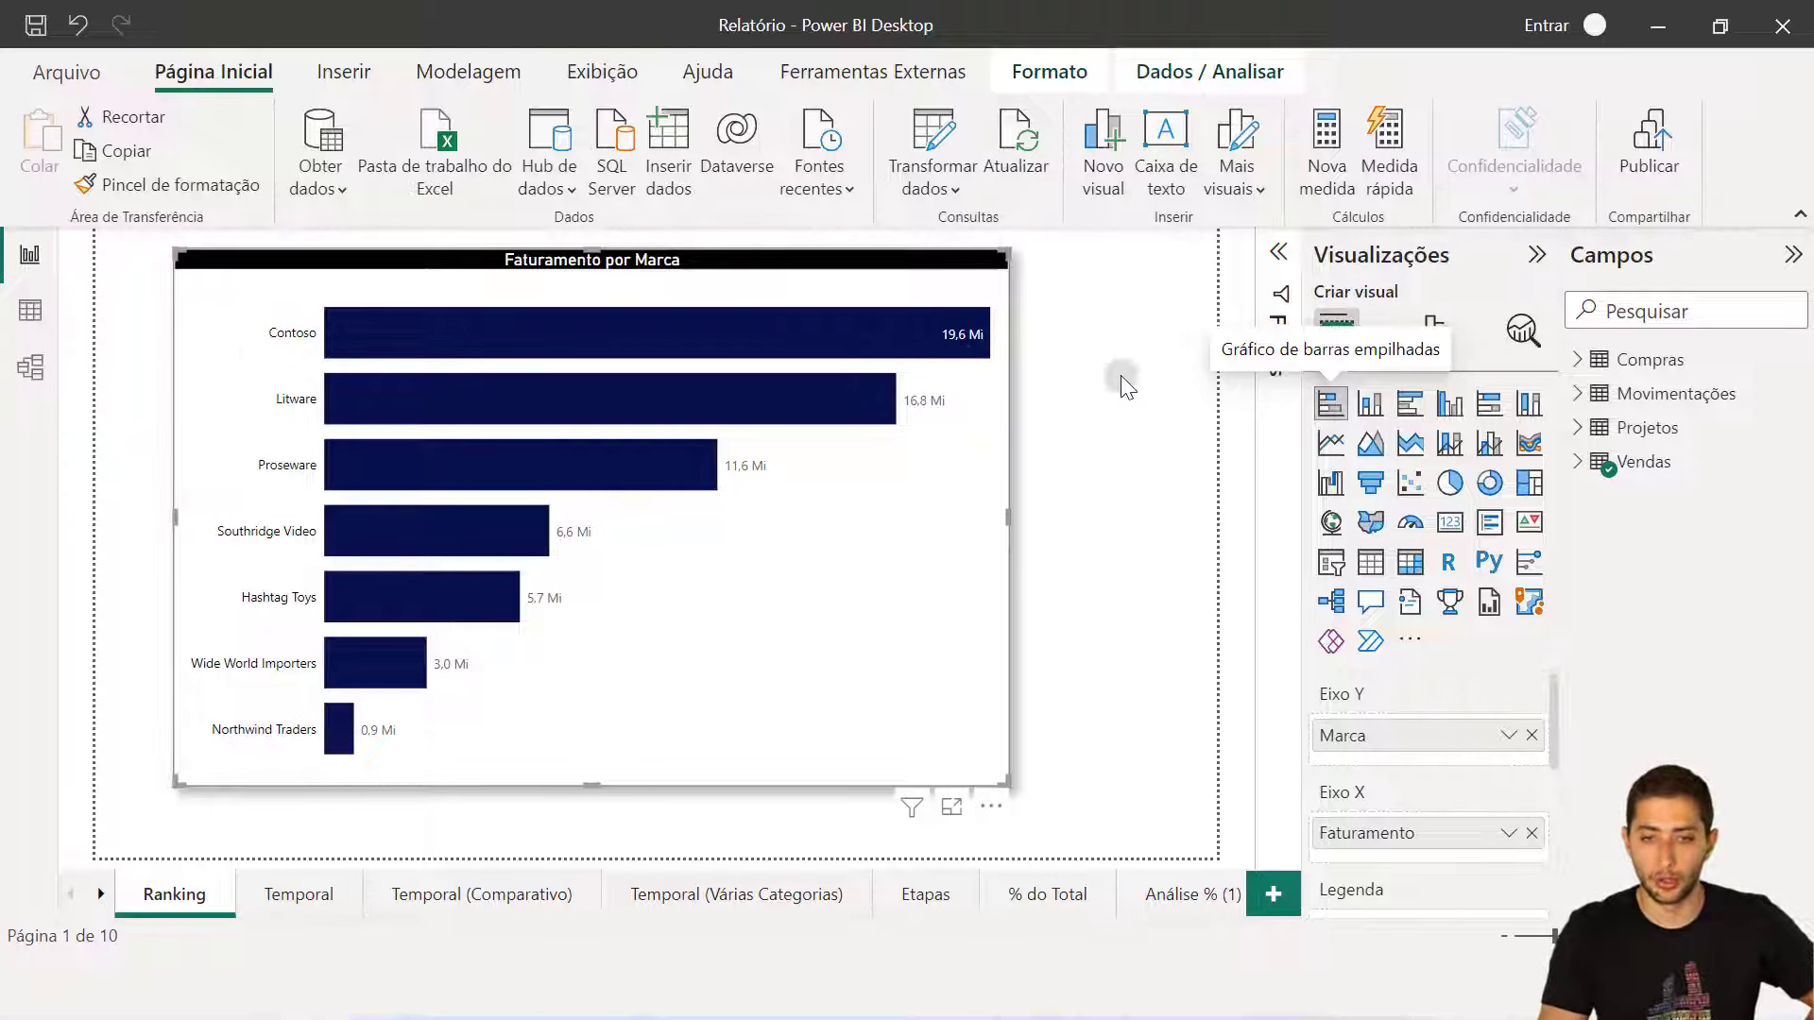
Show the brand ranking as stacked columns and resize the visual wider and shorter.
{"action": "left_click", "coordinate": [1370, 404]}
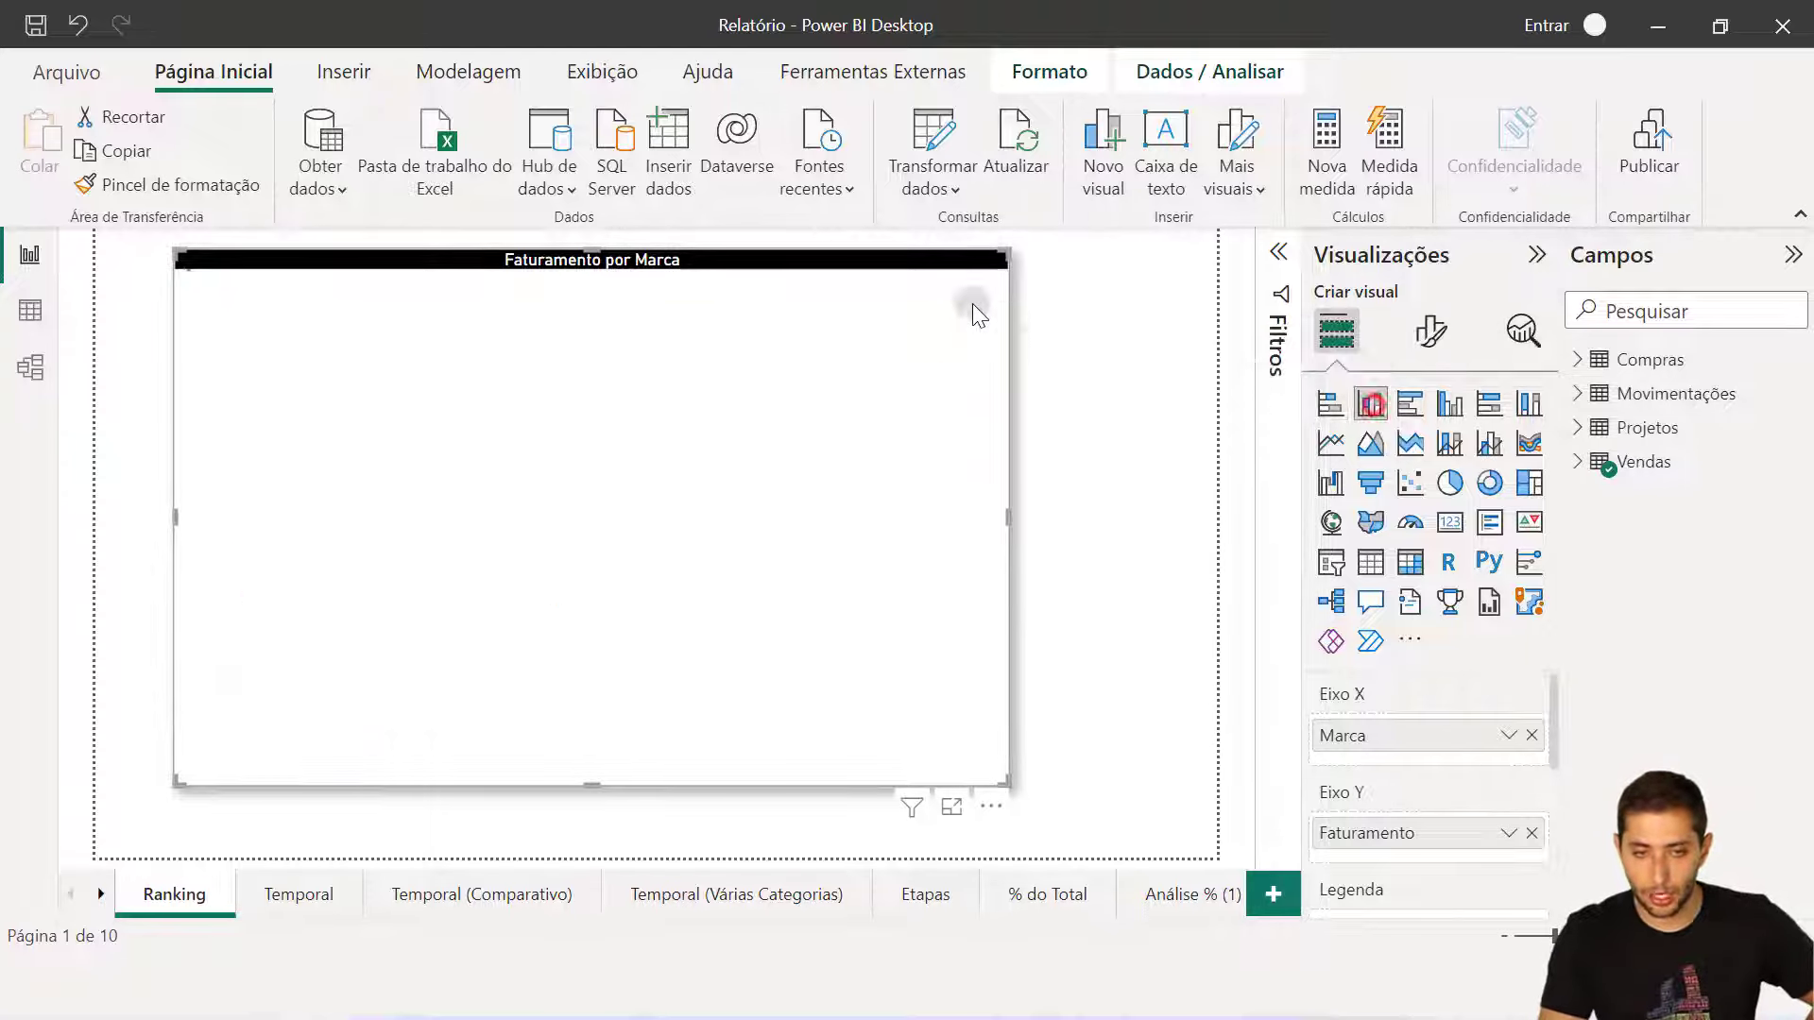
{"action": "left_click_drag", "start_coordinate": [1007, 251], "coordinate": [1107, 366]}
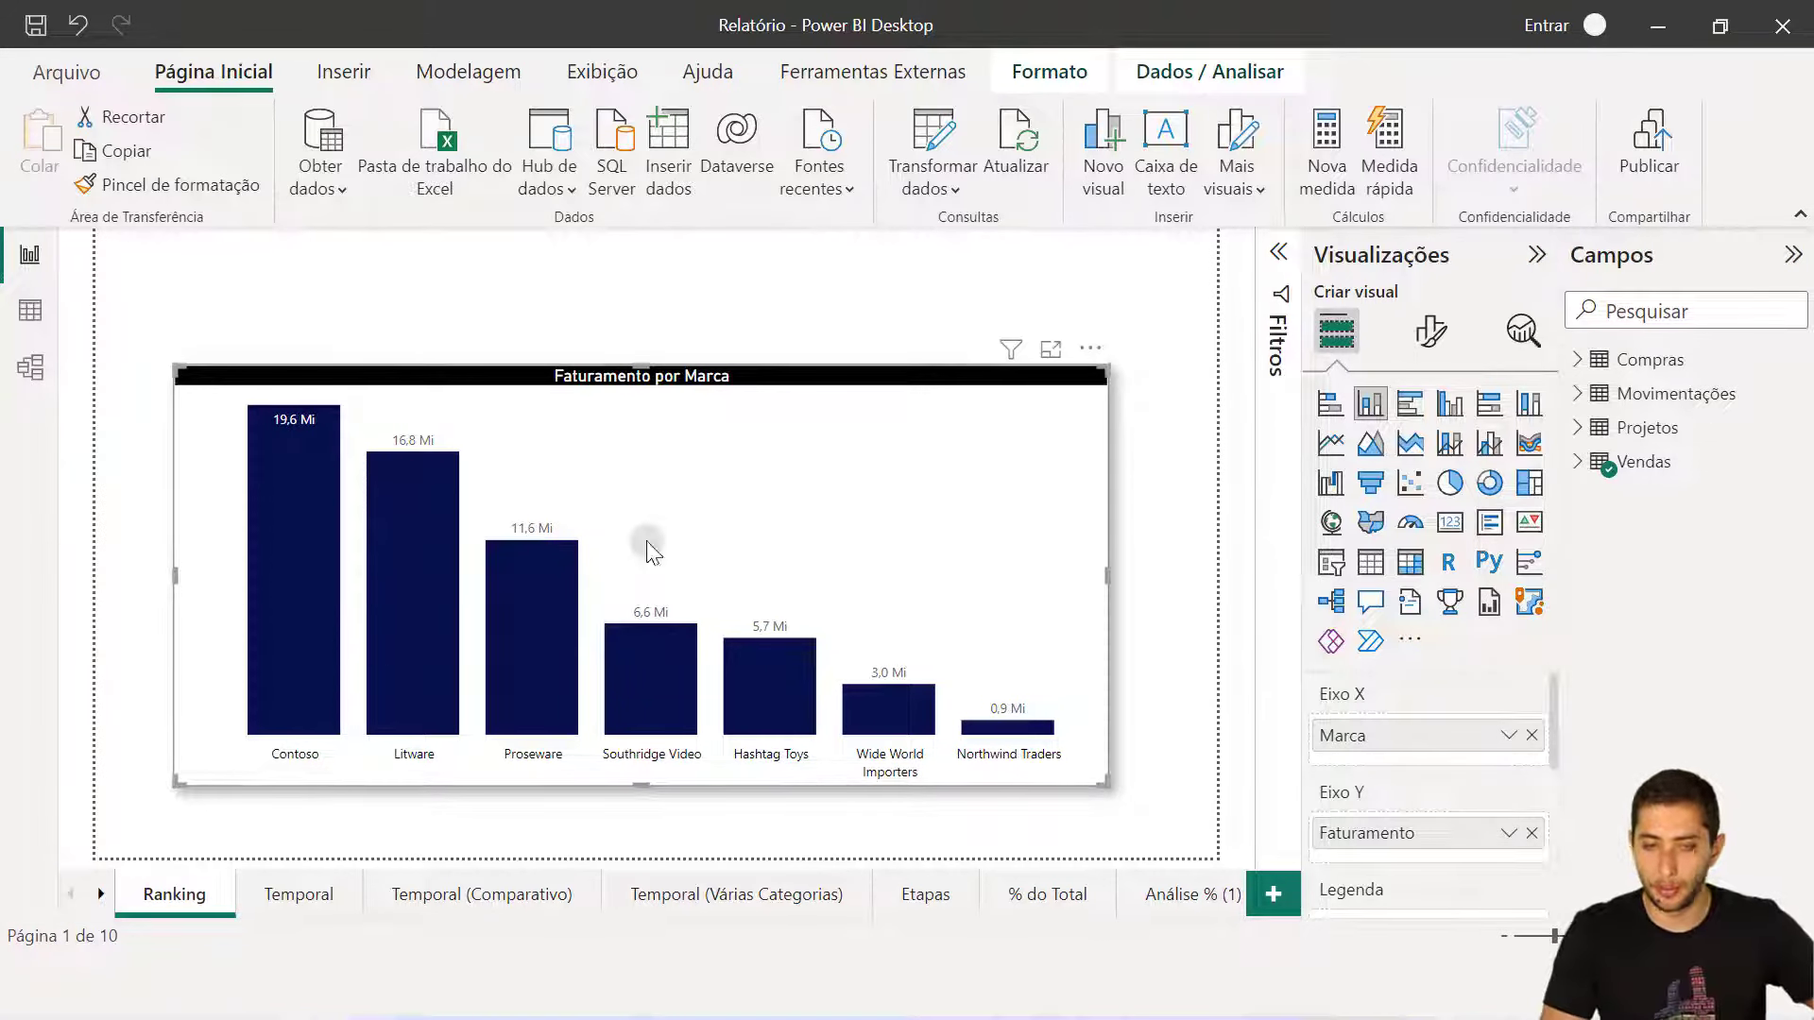
Turn the brand ranking into stacked bars, reposition it higher on the page, and extend its lower edge.
{"action": "left_click", "coordinate": [1315, 412]}
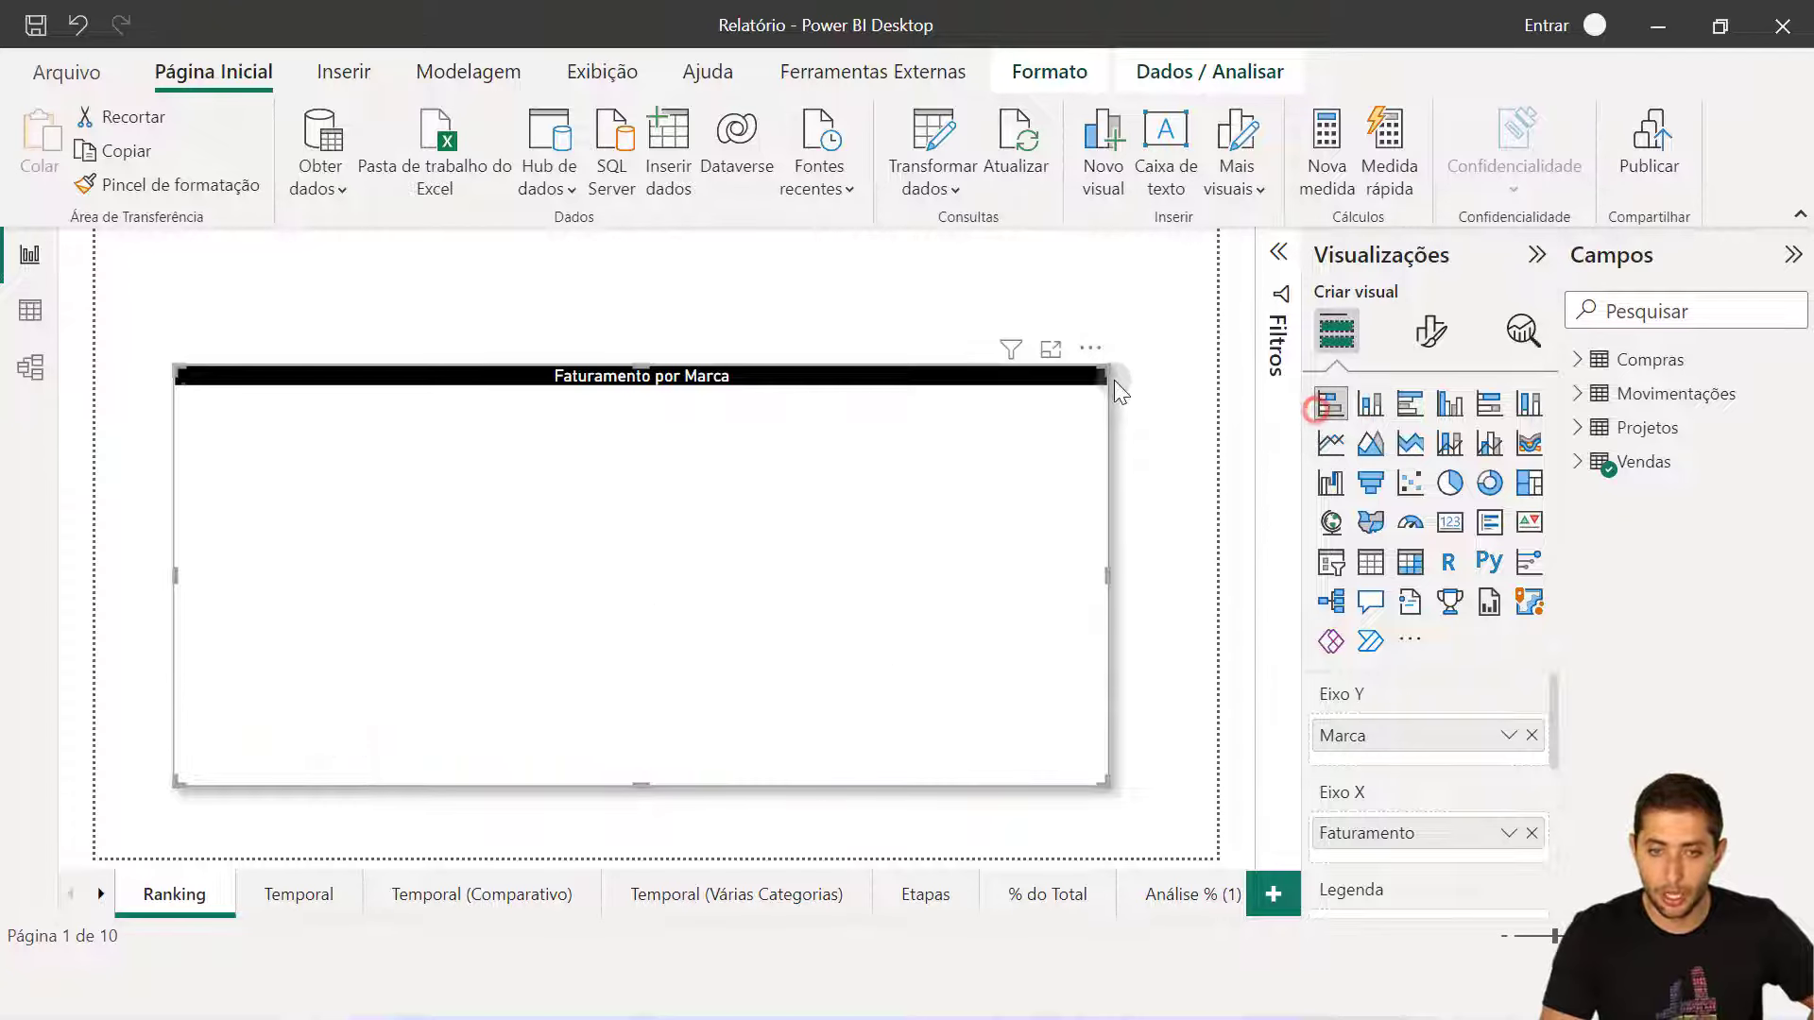
{"action": "left_click_drag", "start_coordinate": [1093, 374], "coordinate": [1107, 321]}
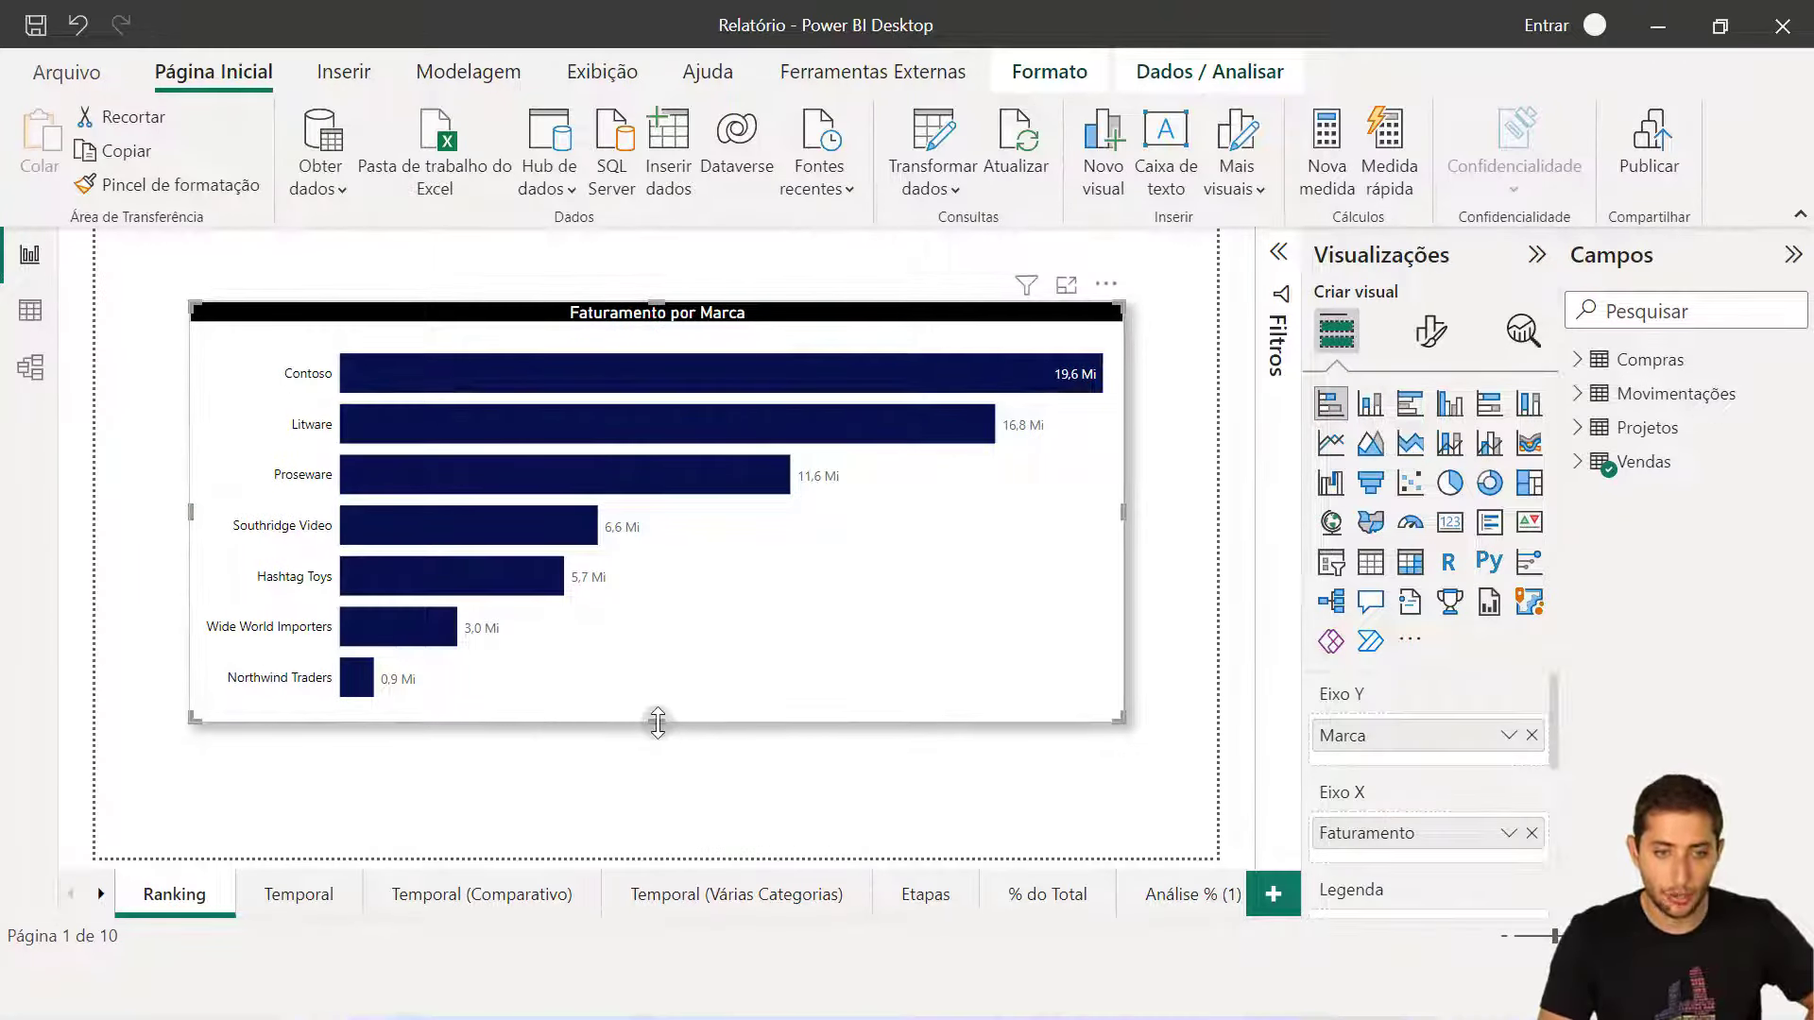
{"action": "left_click_drag", "start_coordinate": [660, 727], "coordinate": [666, 780]}
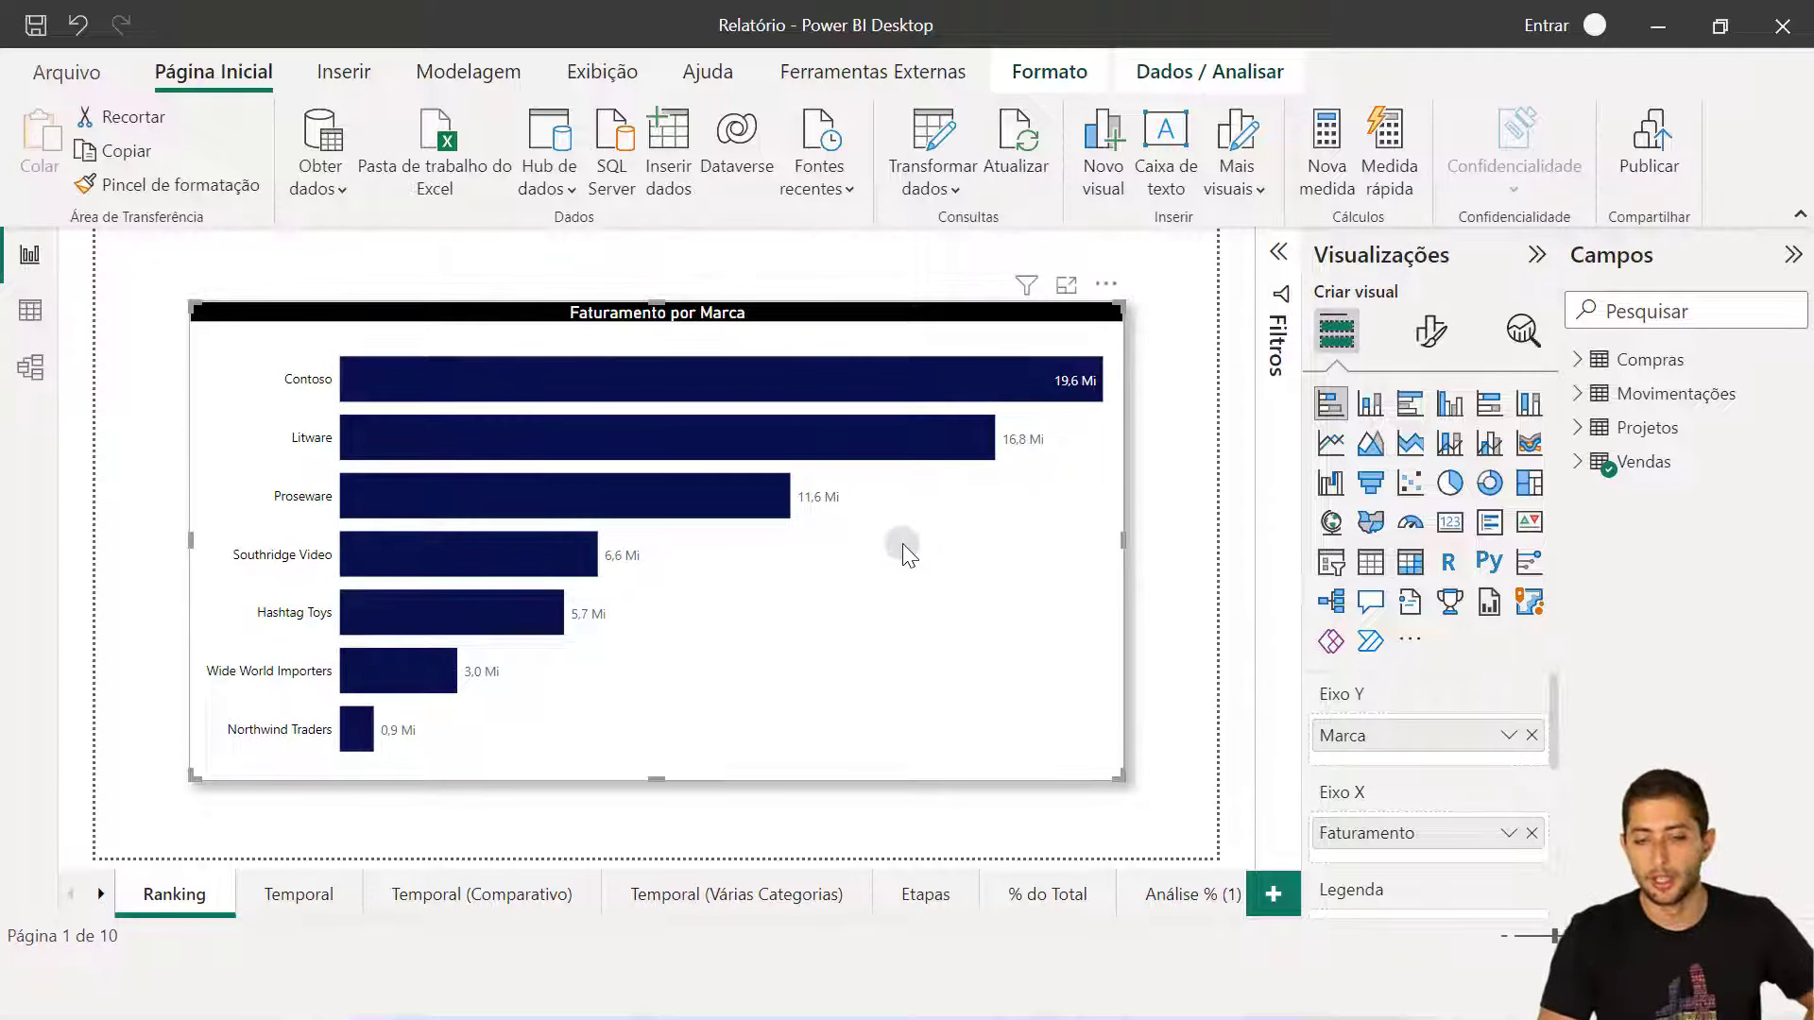
{"action": "left_click", "coordinate": [1176, 521]}
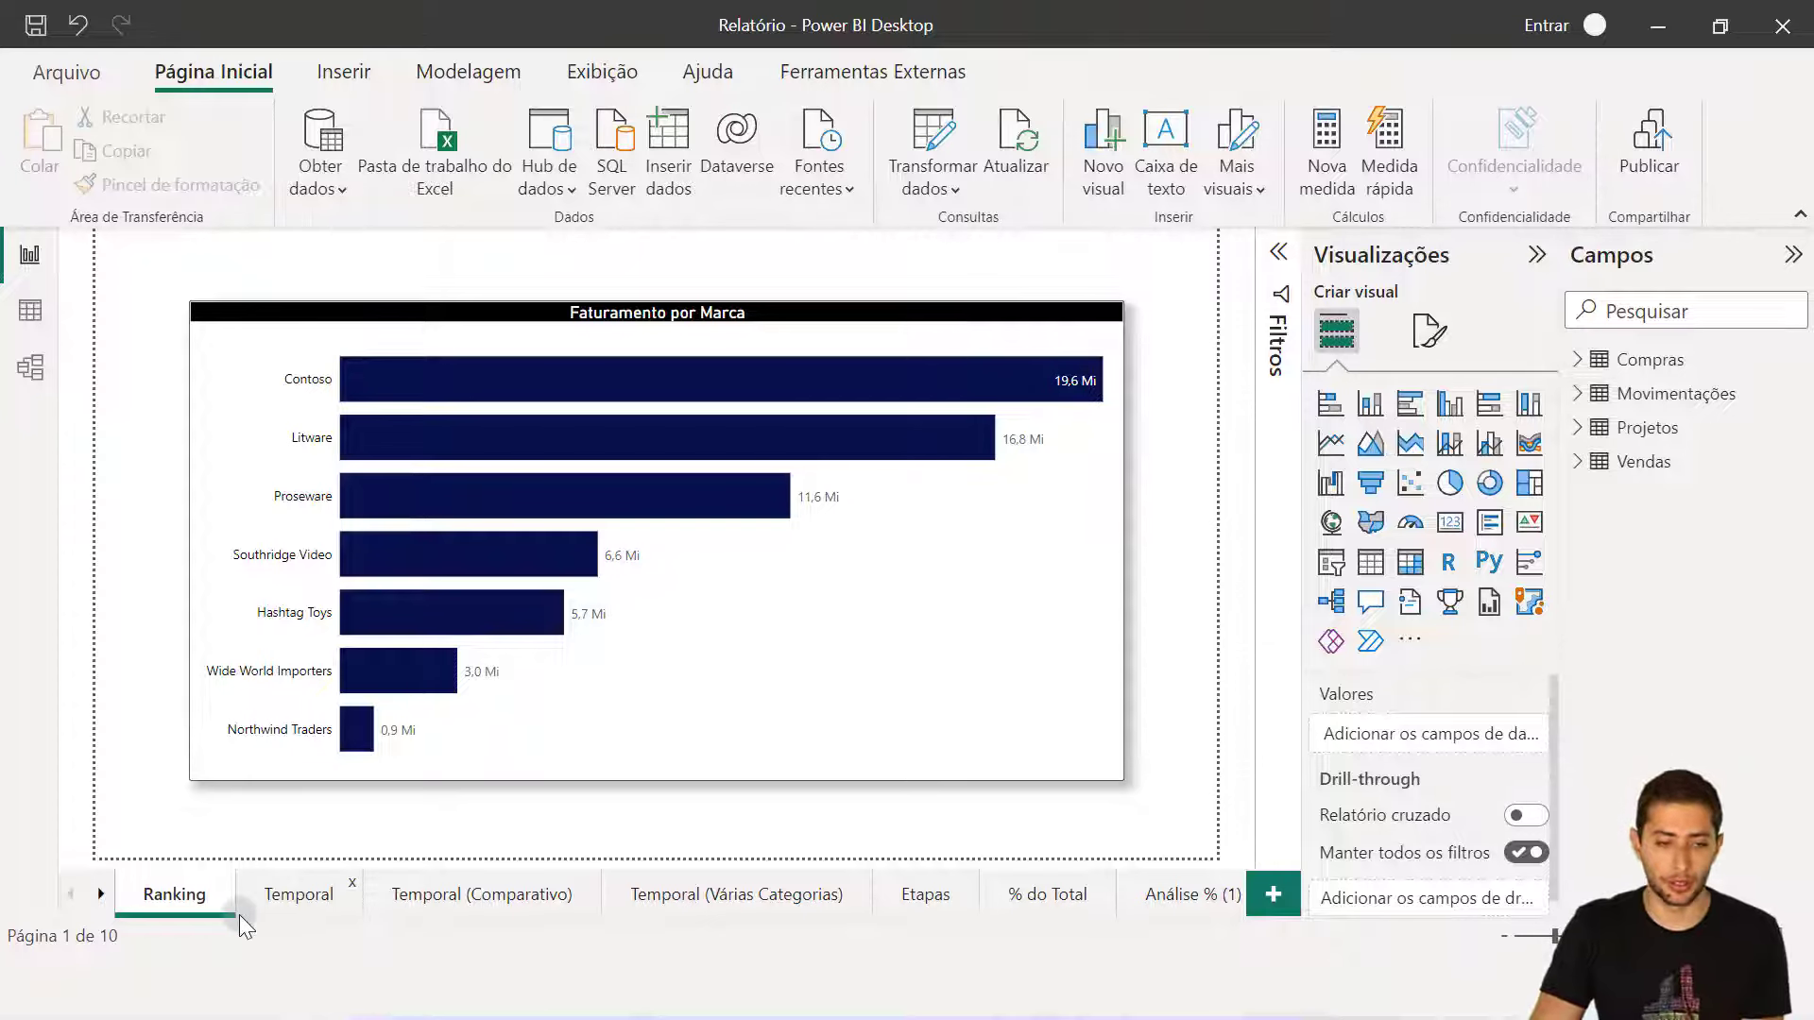
Open the Temporal page and examine the column chart of revenue by year and month.
{"action": "left_click", "coordinate": [270, 894]}
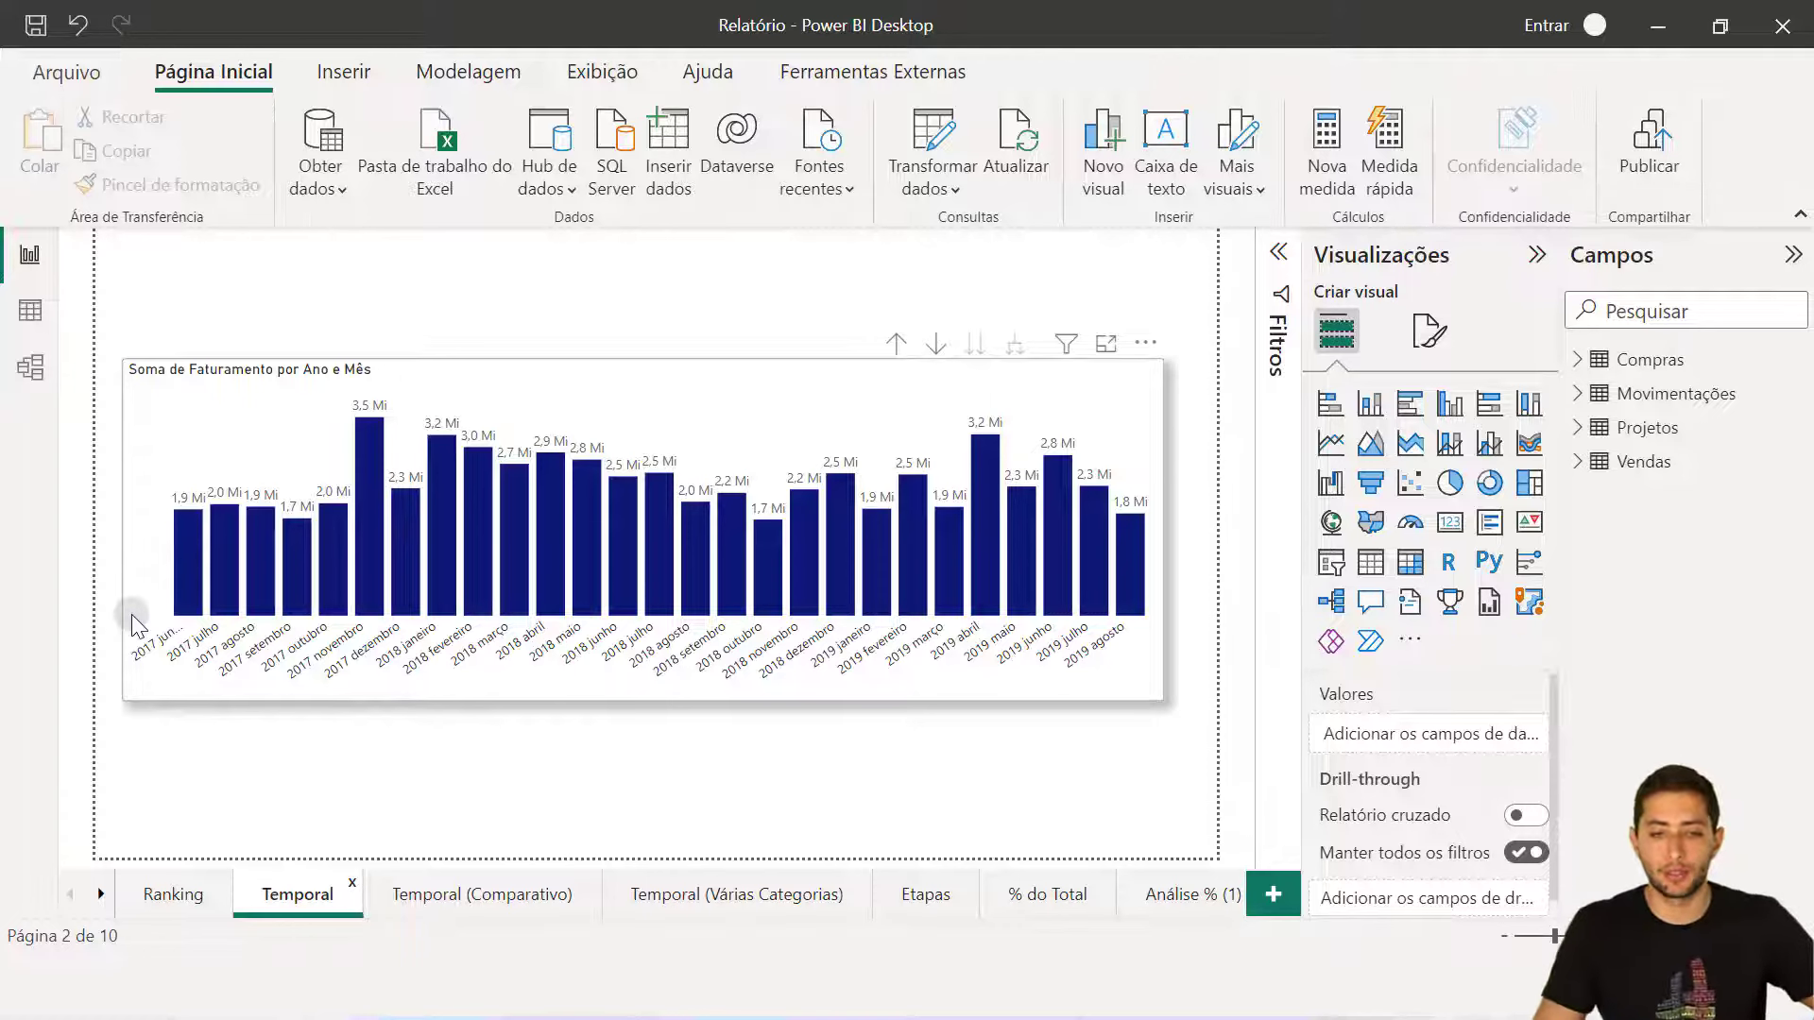
{"action": "left_click", "coordinate": [259, 460]}
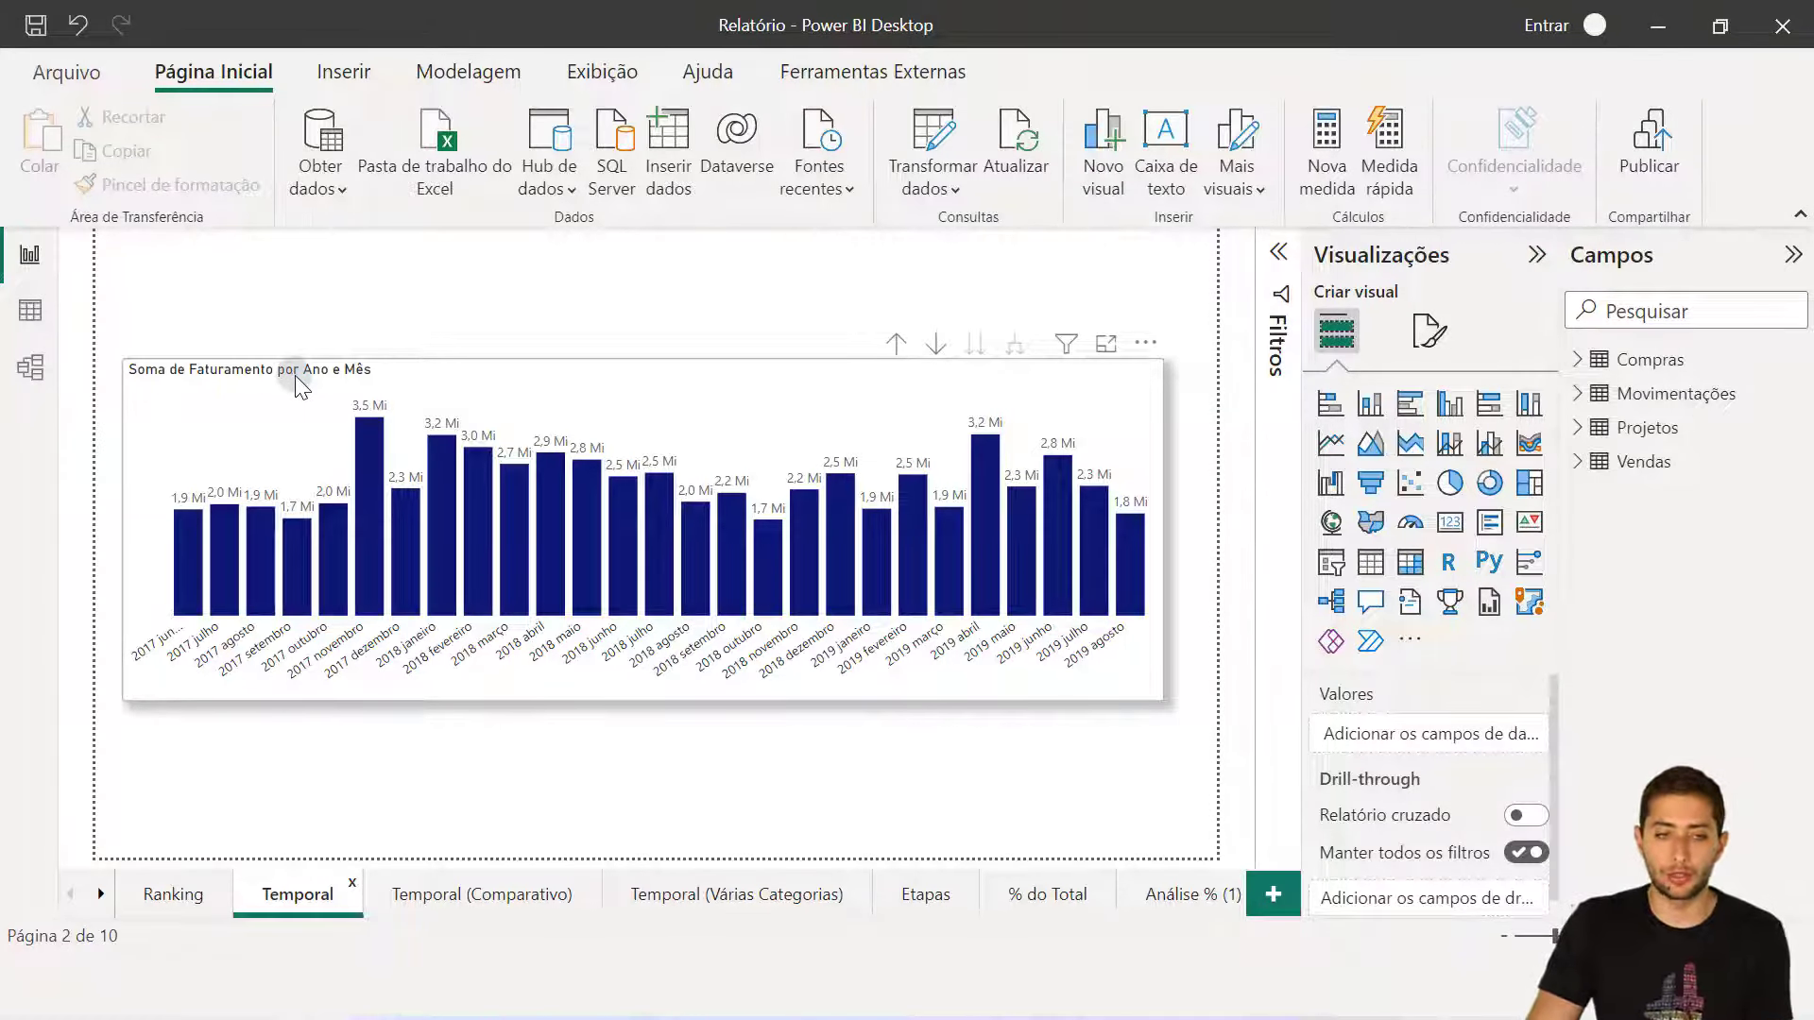
{"action": "left_click", "coordinate": [341, 320]}
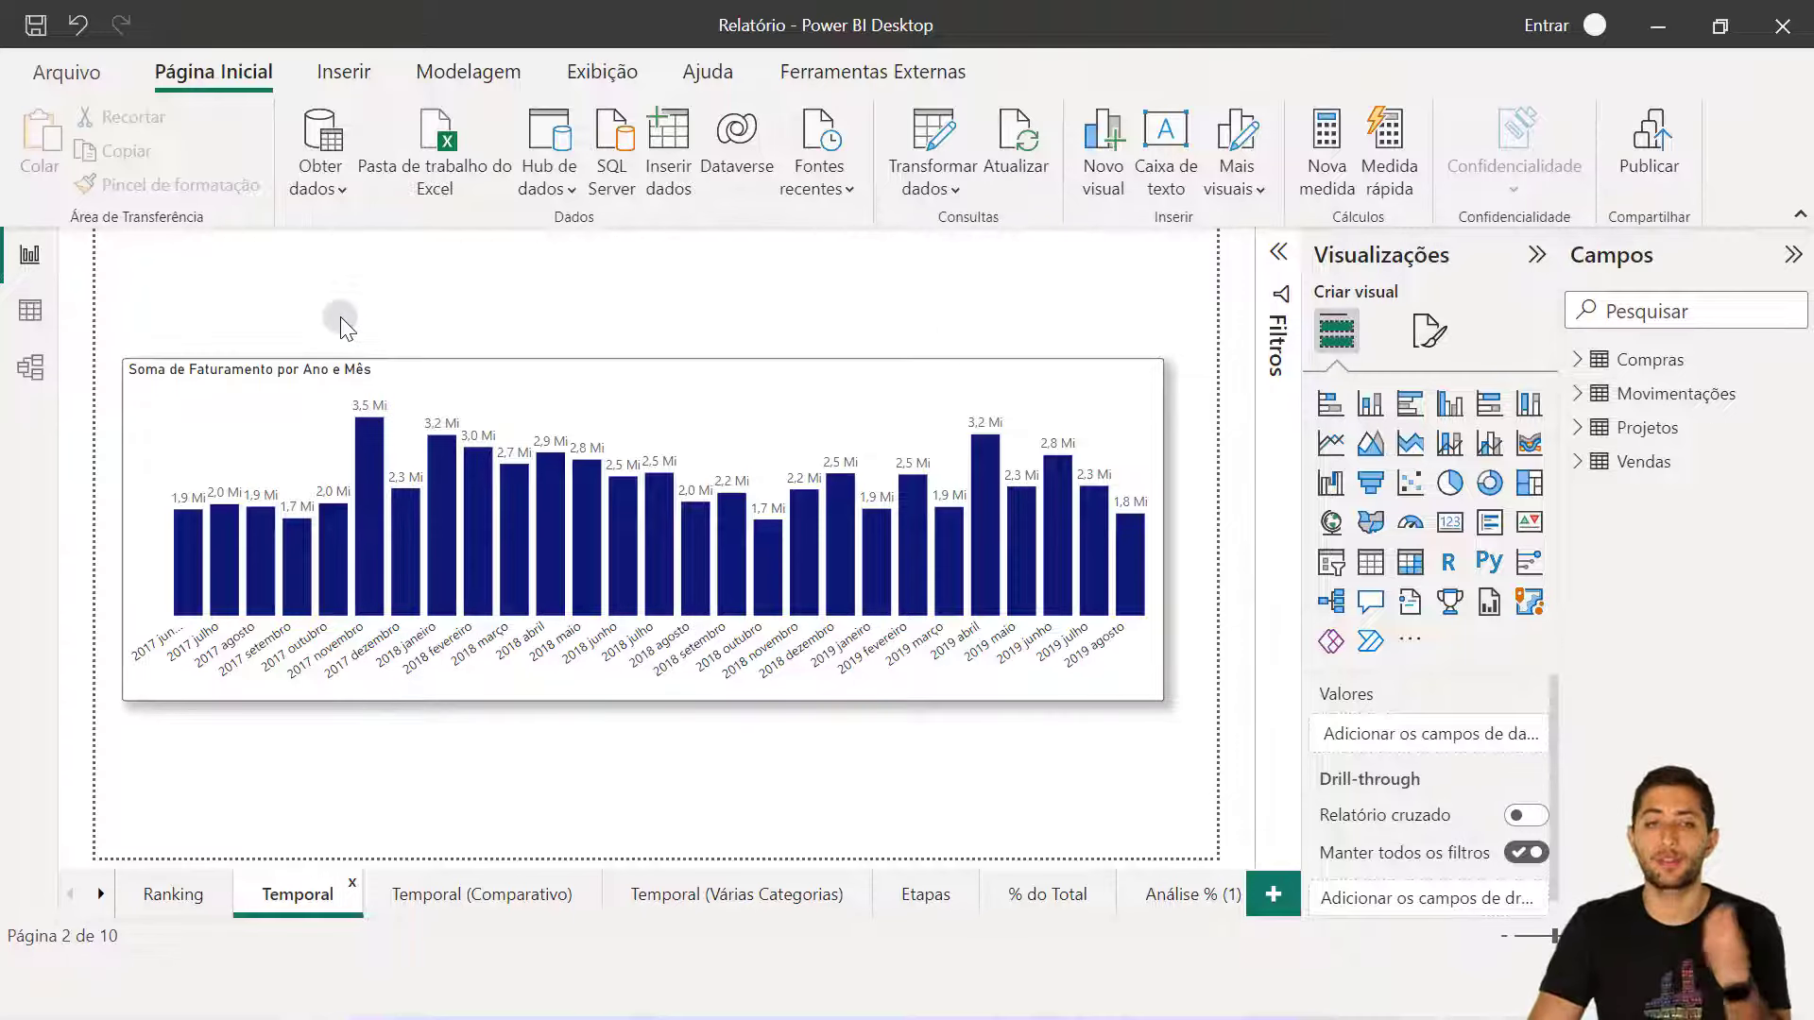
Try the monthly revenue chart as an area chart and a line chart, and return it to stacked columns.
{"action": "left_click", "coordinate": [580, 385]}
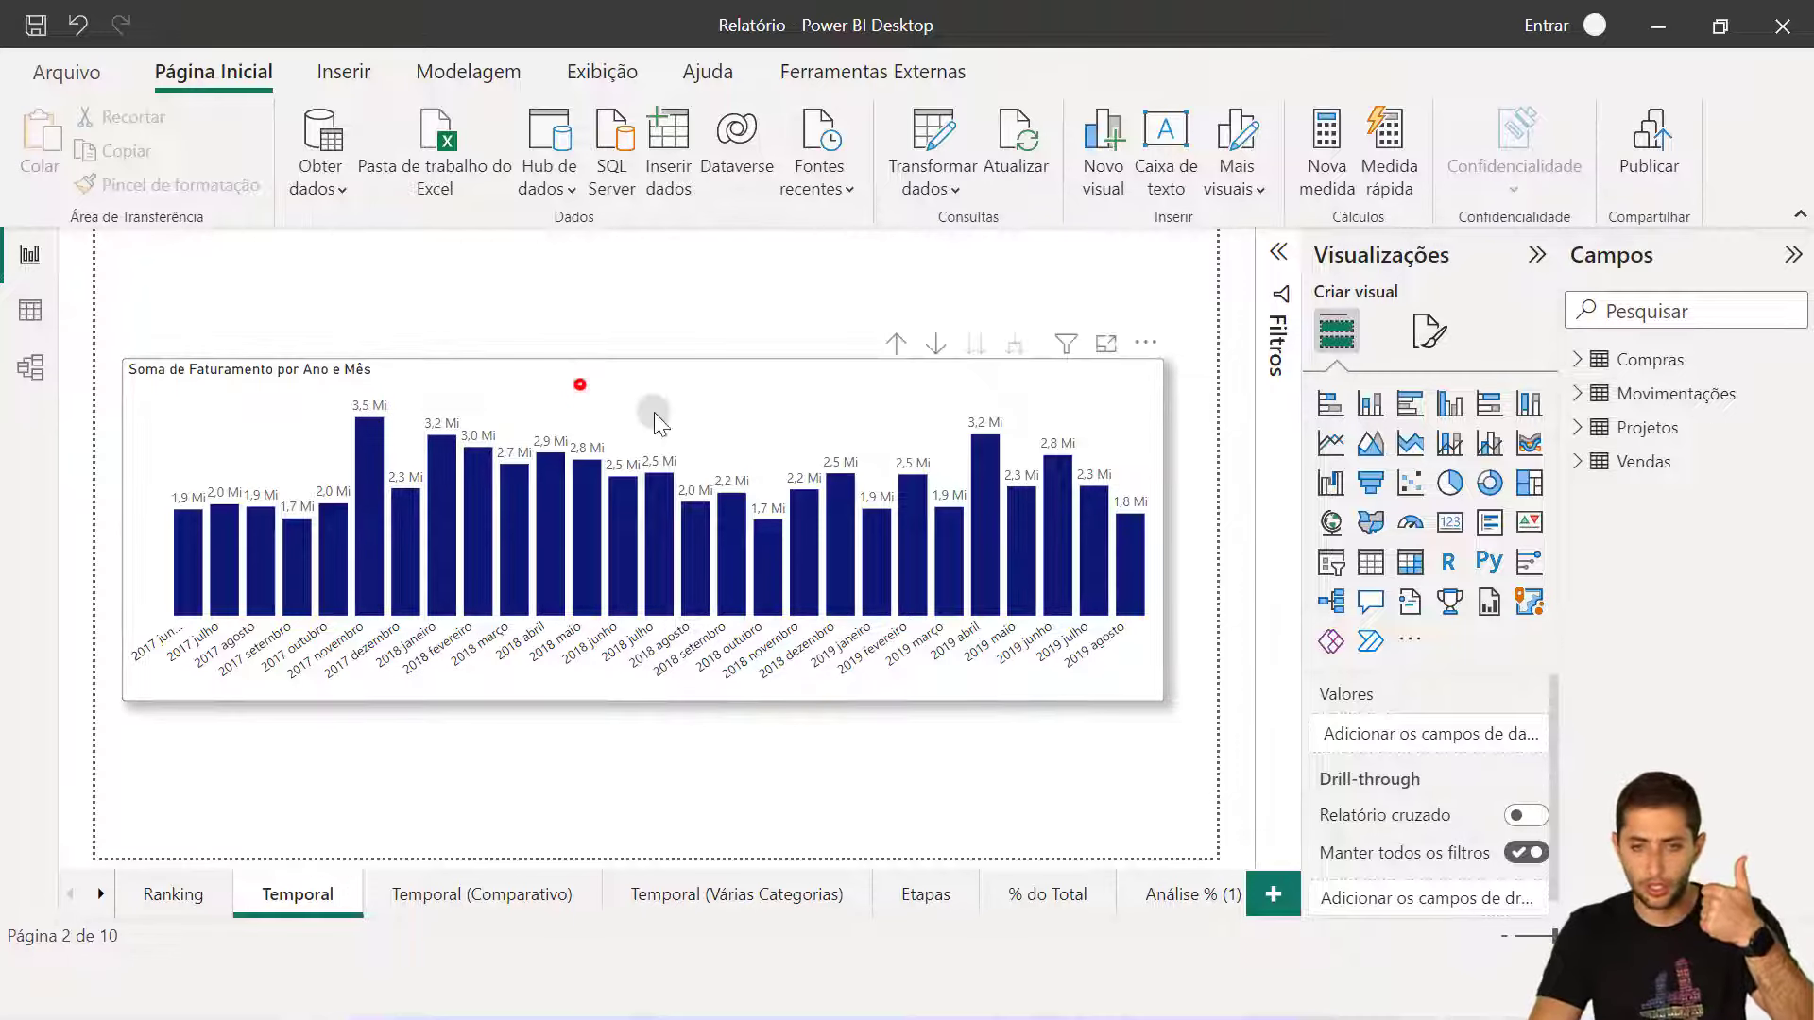
{"action": "left_click", "coordinate": [1369, 449]}
{"action": "left_click", "coordinate": [1370, 452]}
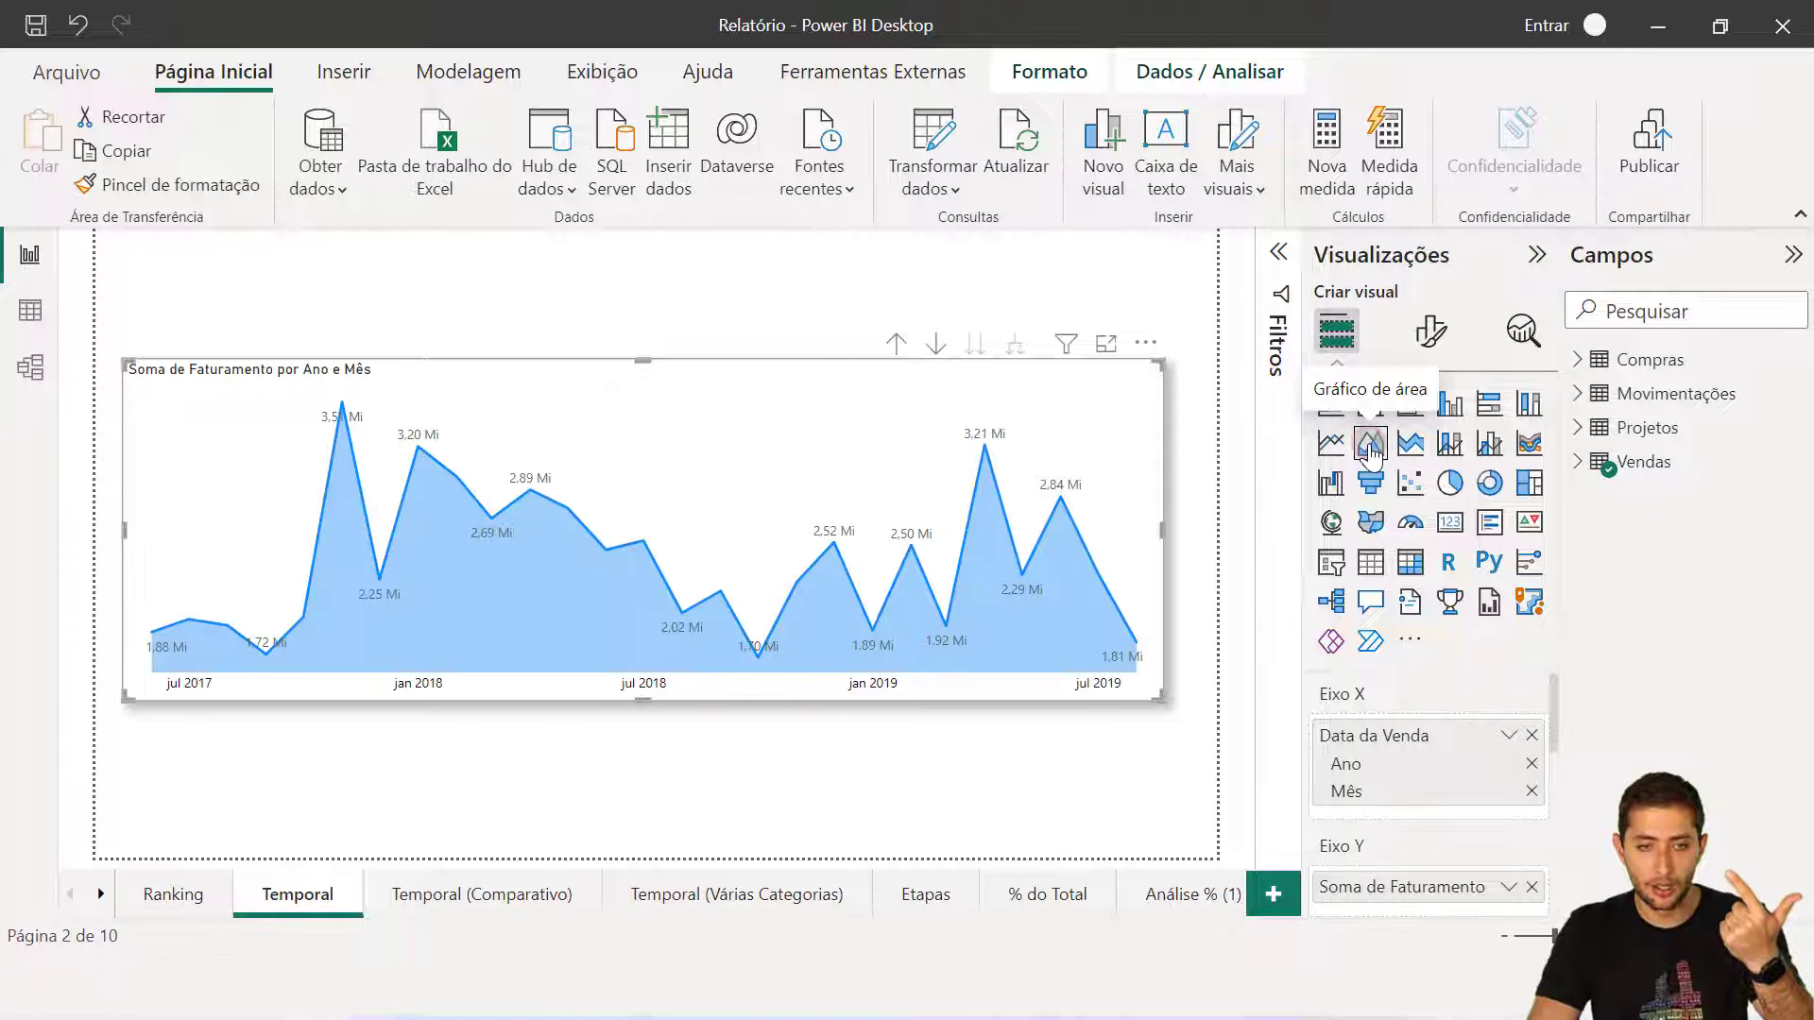
{"action": "left_click", "coordinate": [1329, 444]}
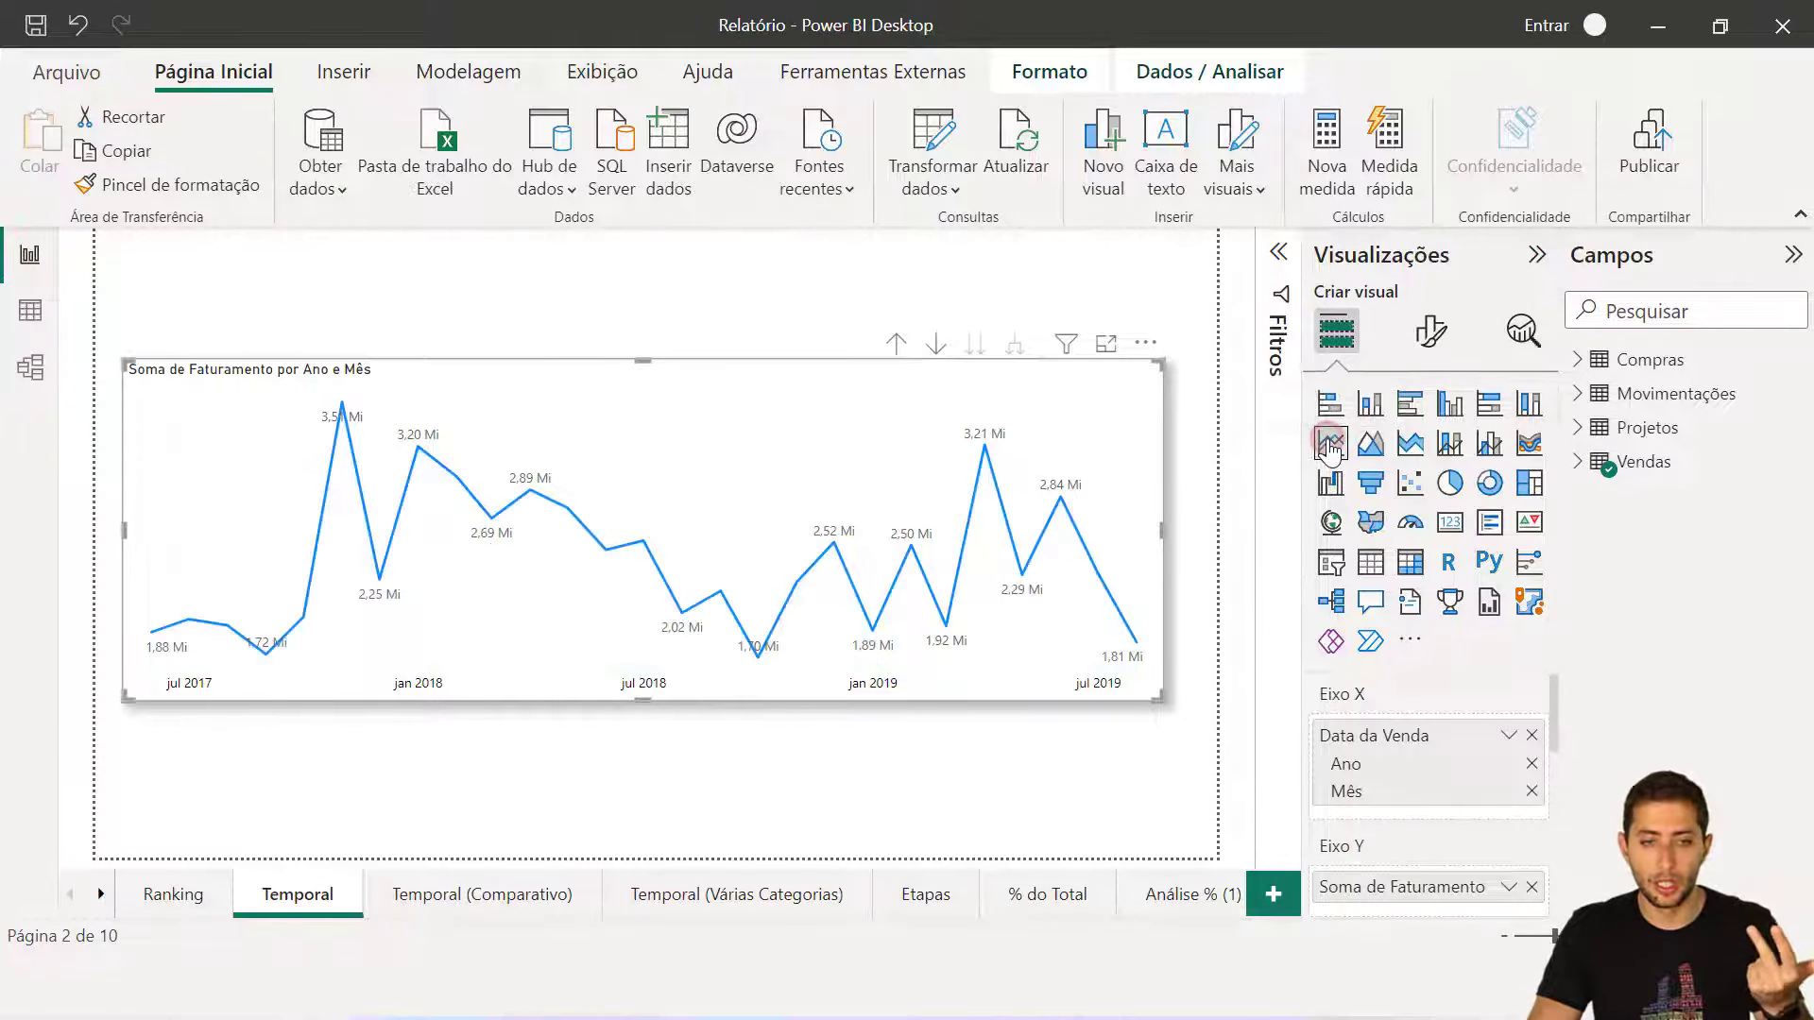
{"action": "left_click", "coordinate": [1370, 404]}
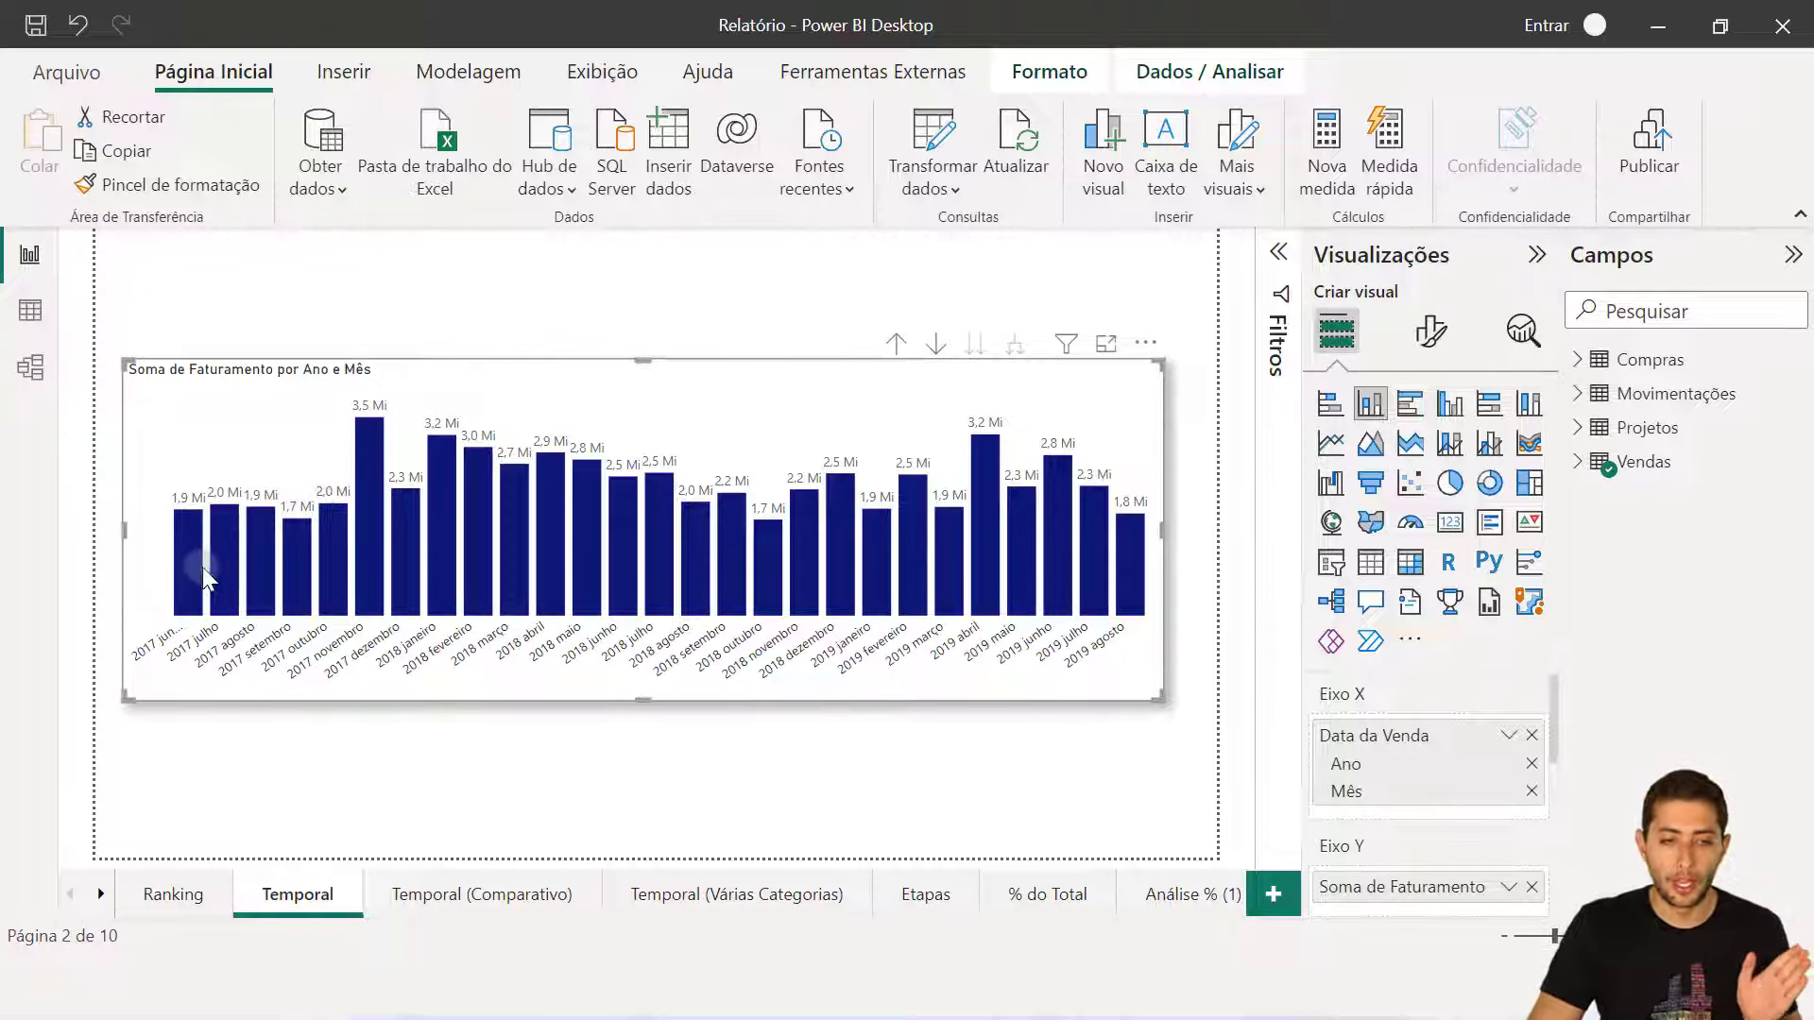
{"action": "mouse_move", "coordinate": [185, 580]}
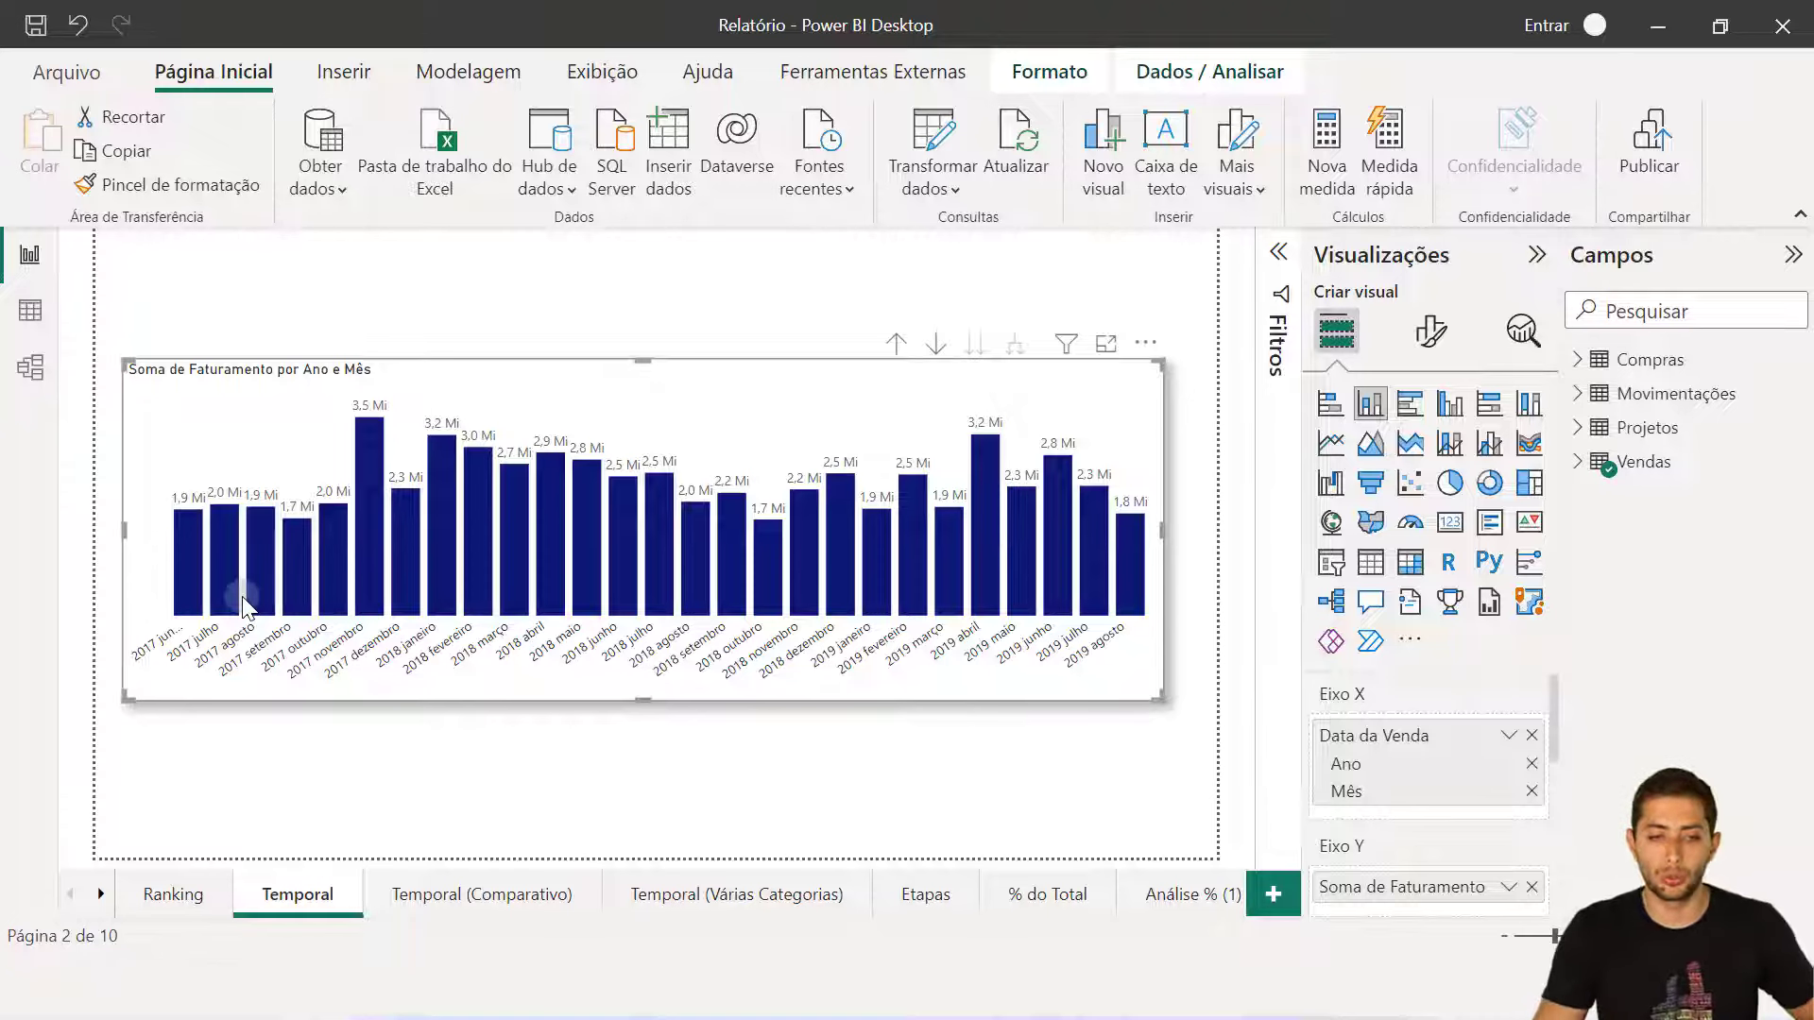
On the Ranking page, change the brand revenue chart to stacked columns and lower its top edge.
{"action": "left_click", "coordinate": [168, 895]}
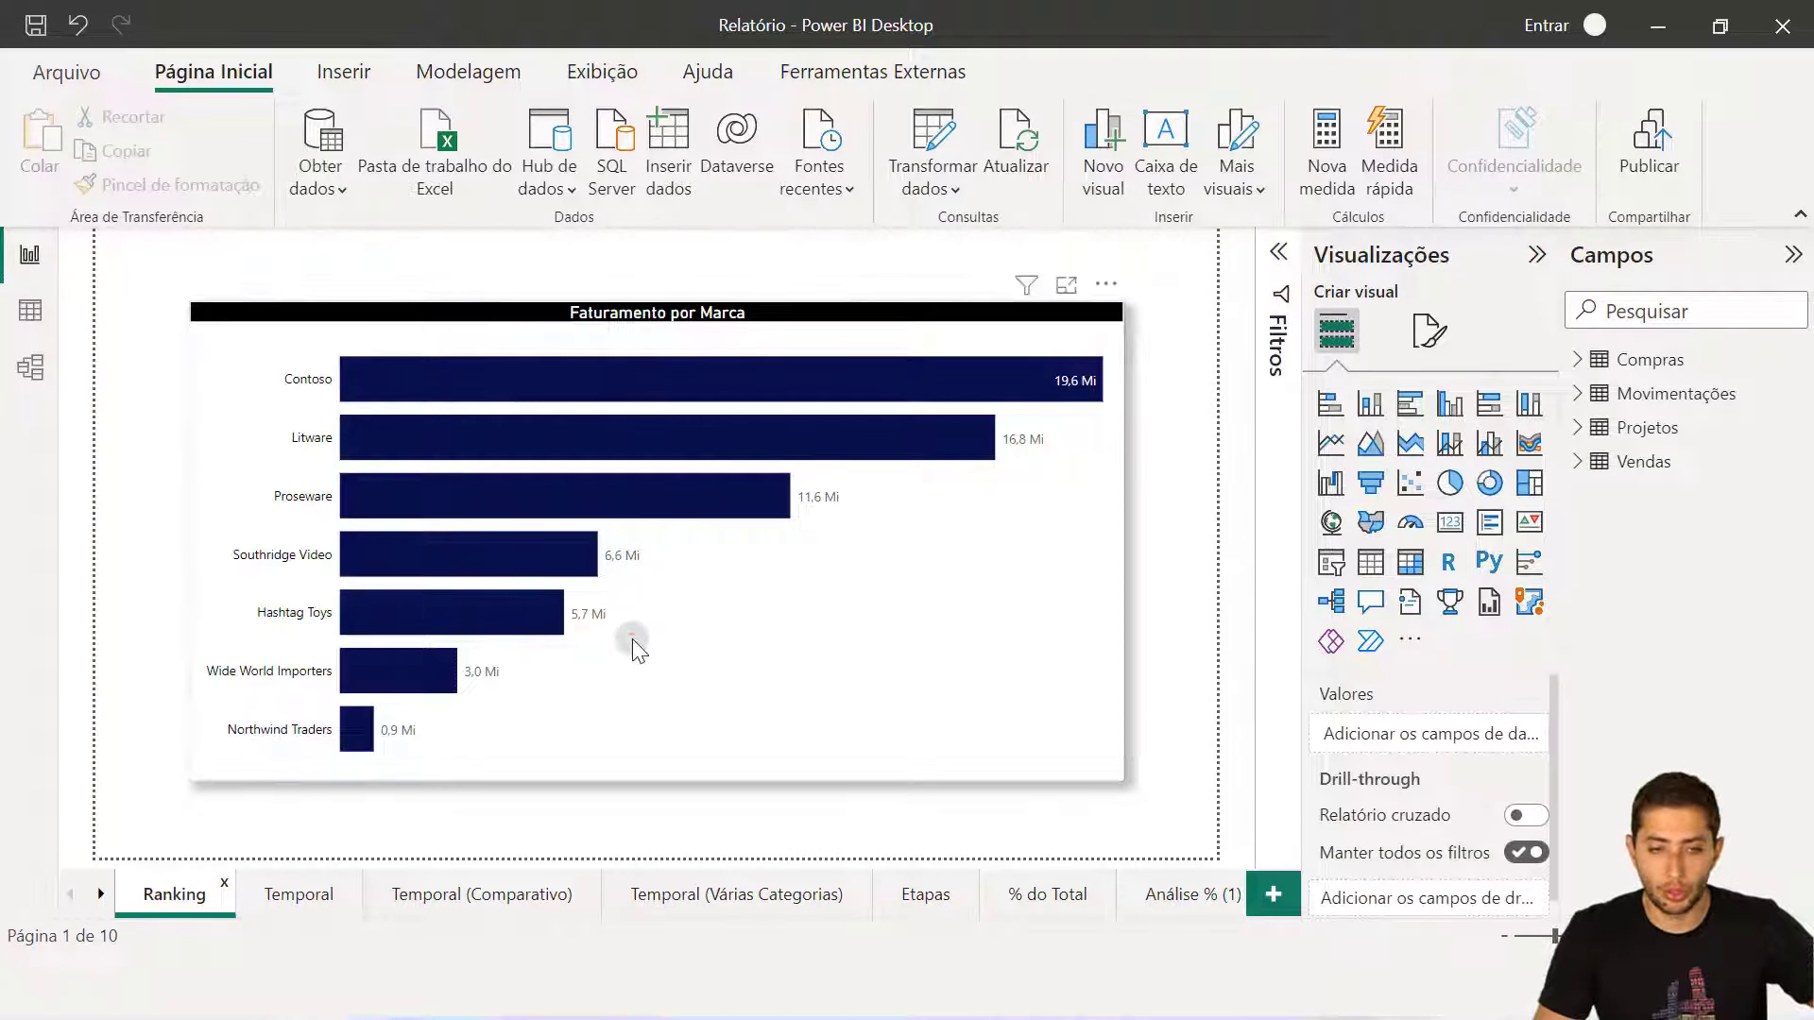
{"action": "left_click", "coordinate": [633, 645]}
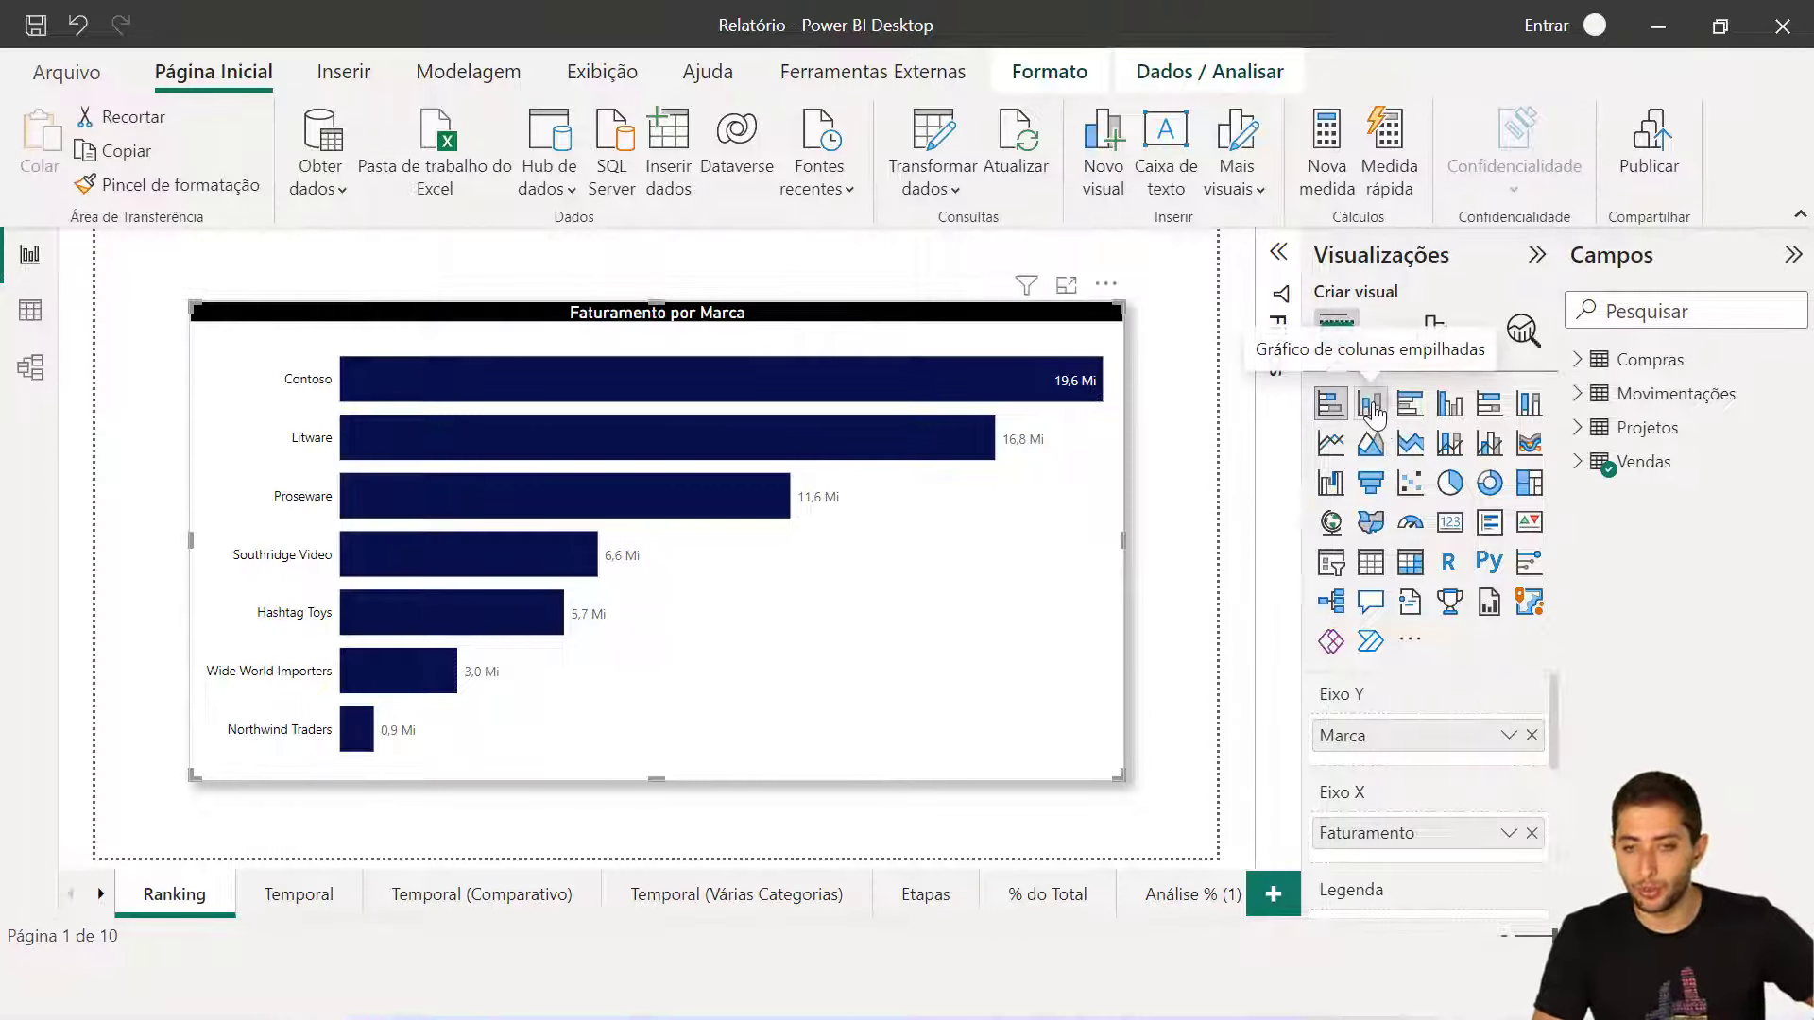
{"action": "left_click", "coordinate": [1371, 406]}
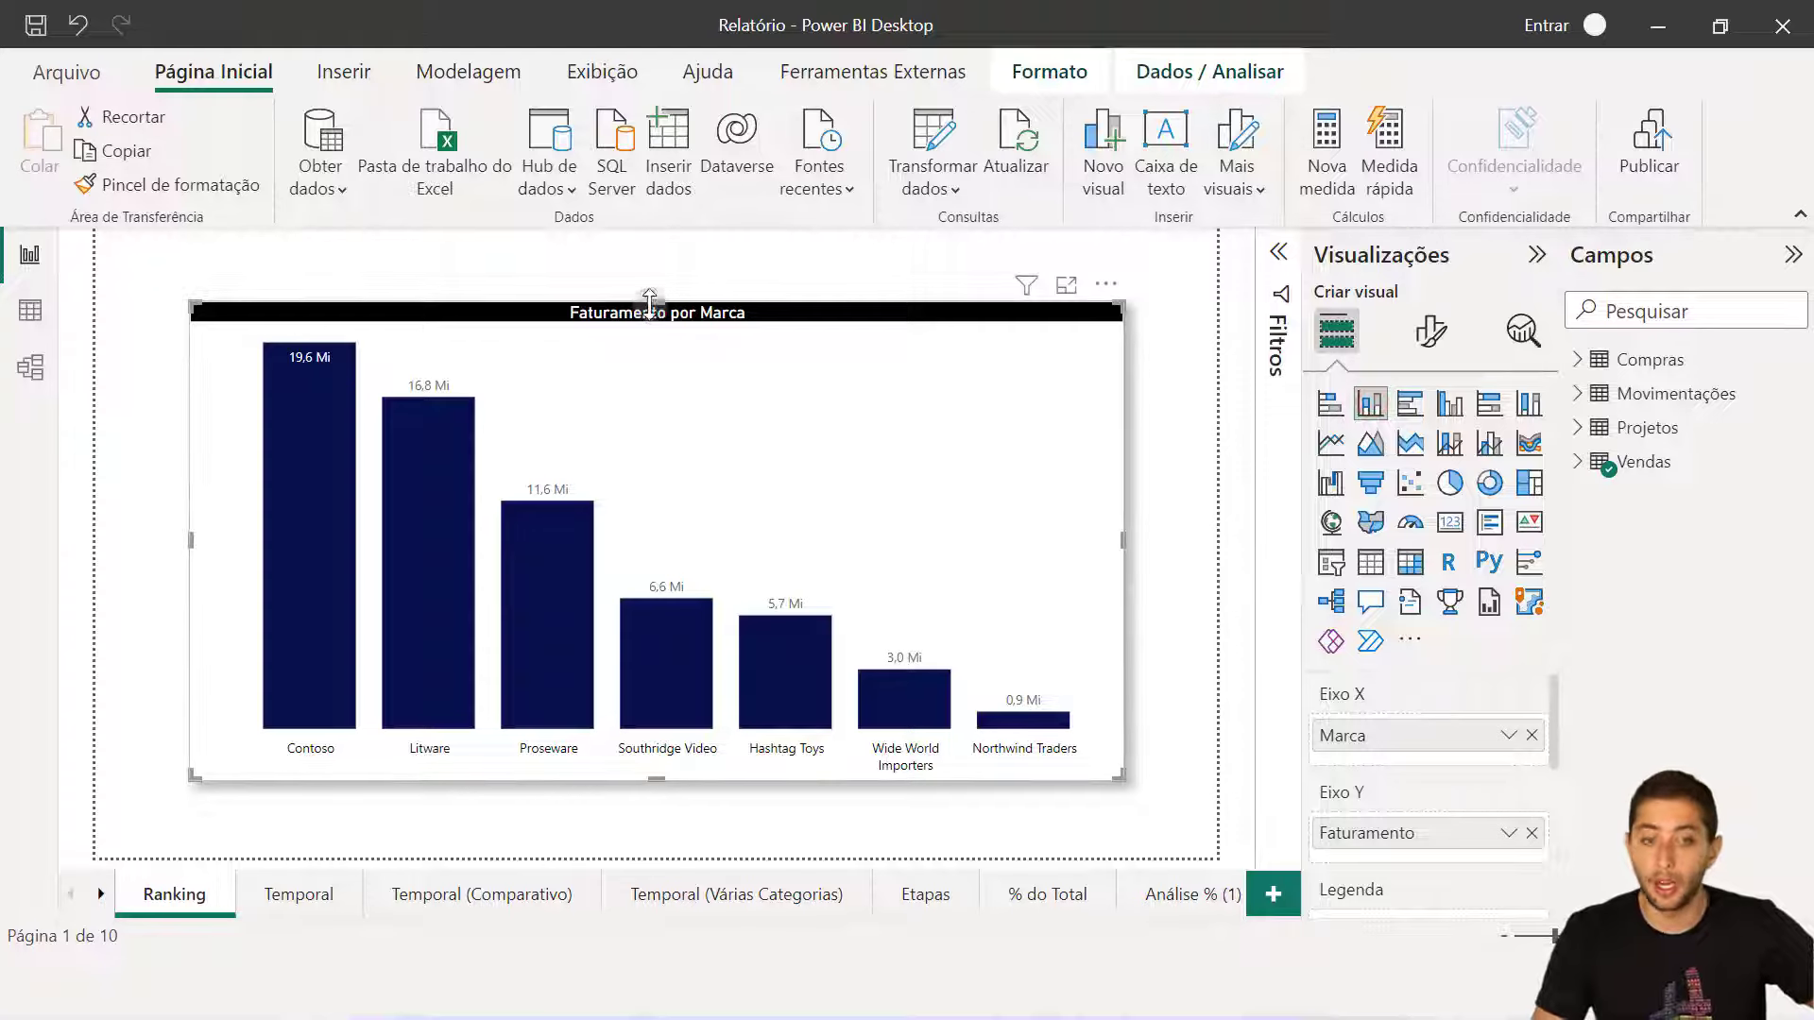
{"action": "left_click_drag", "start_coordinate": [658, 310], "coordinate": [657, 401]}
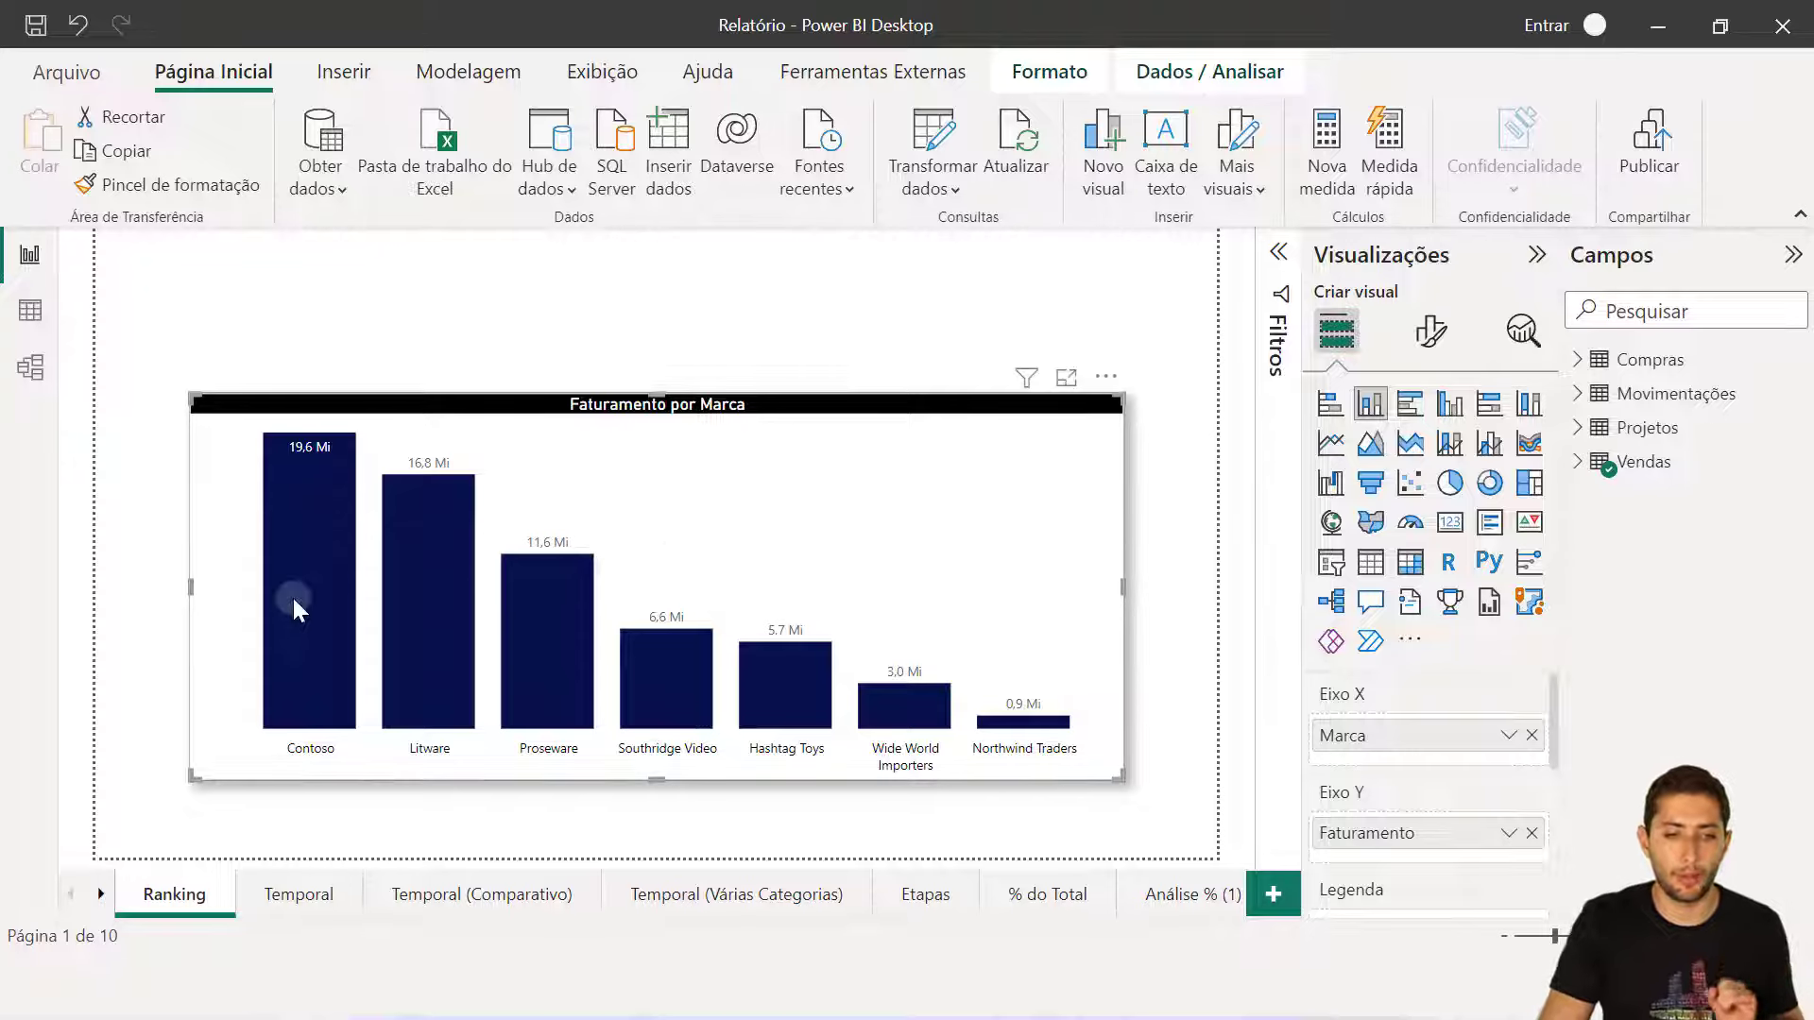
{"action": "mouse_move", "coordinate": [441, 626]}
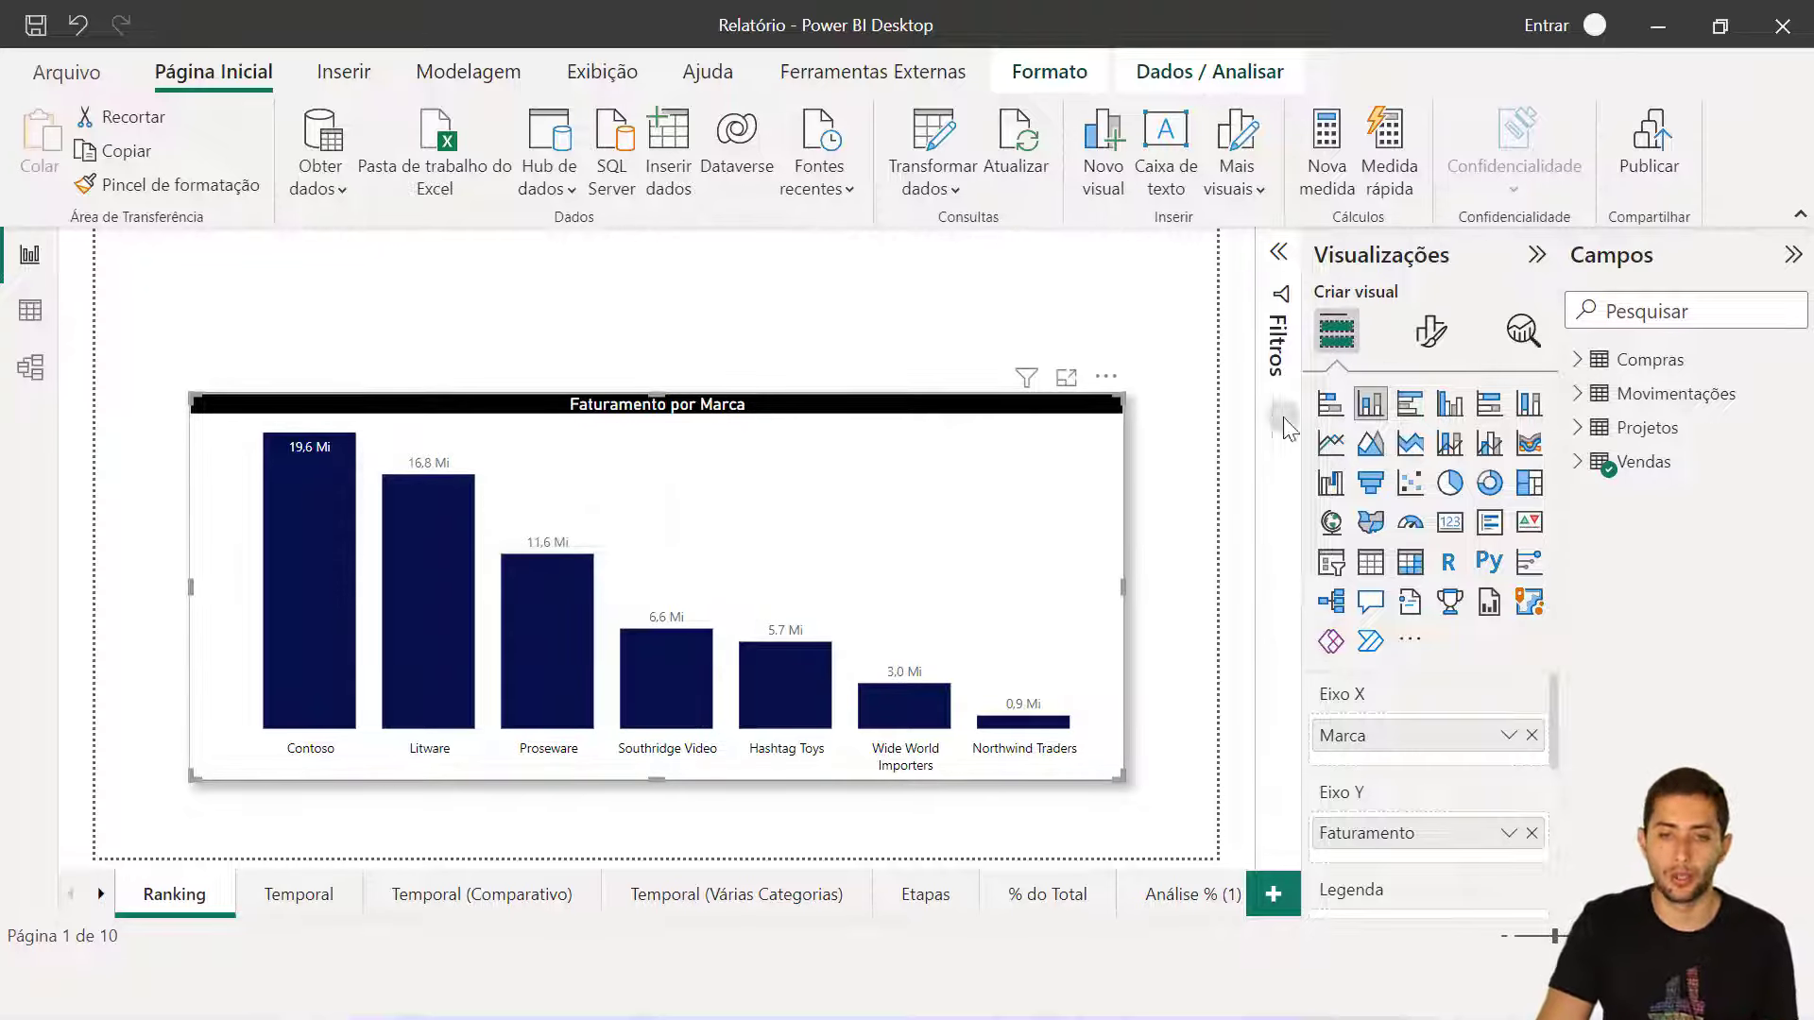
Set the brand revenue chart to stacked bars and make it slightly taller and narrower.
{"action": "left_click", "coordinate": [1330, 403]}
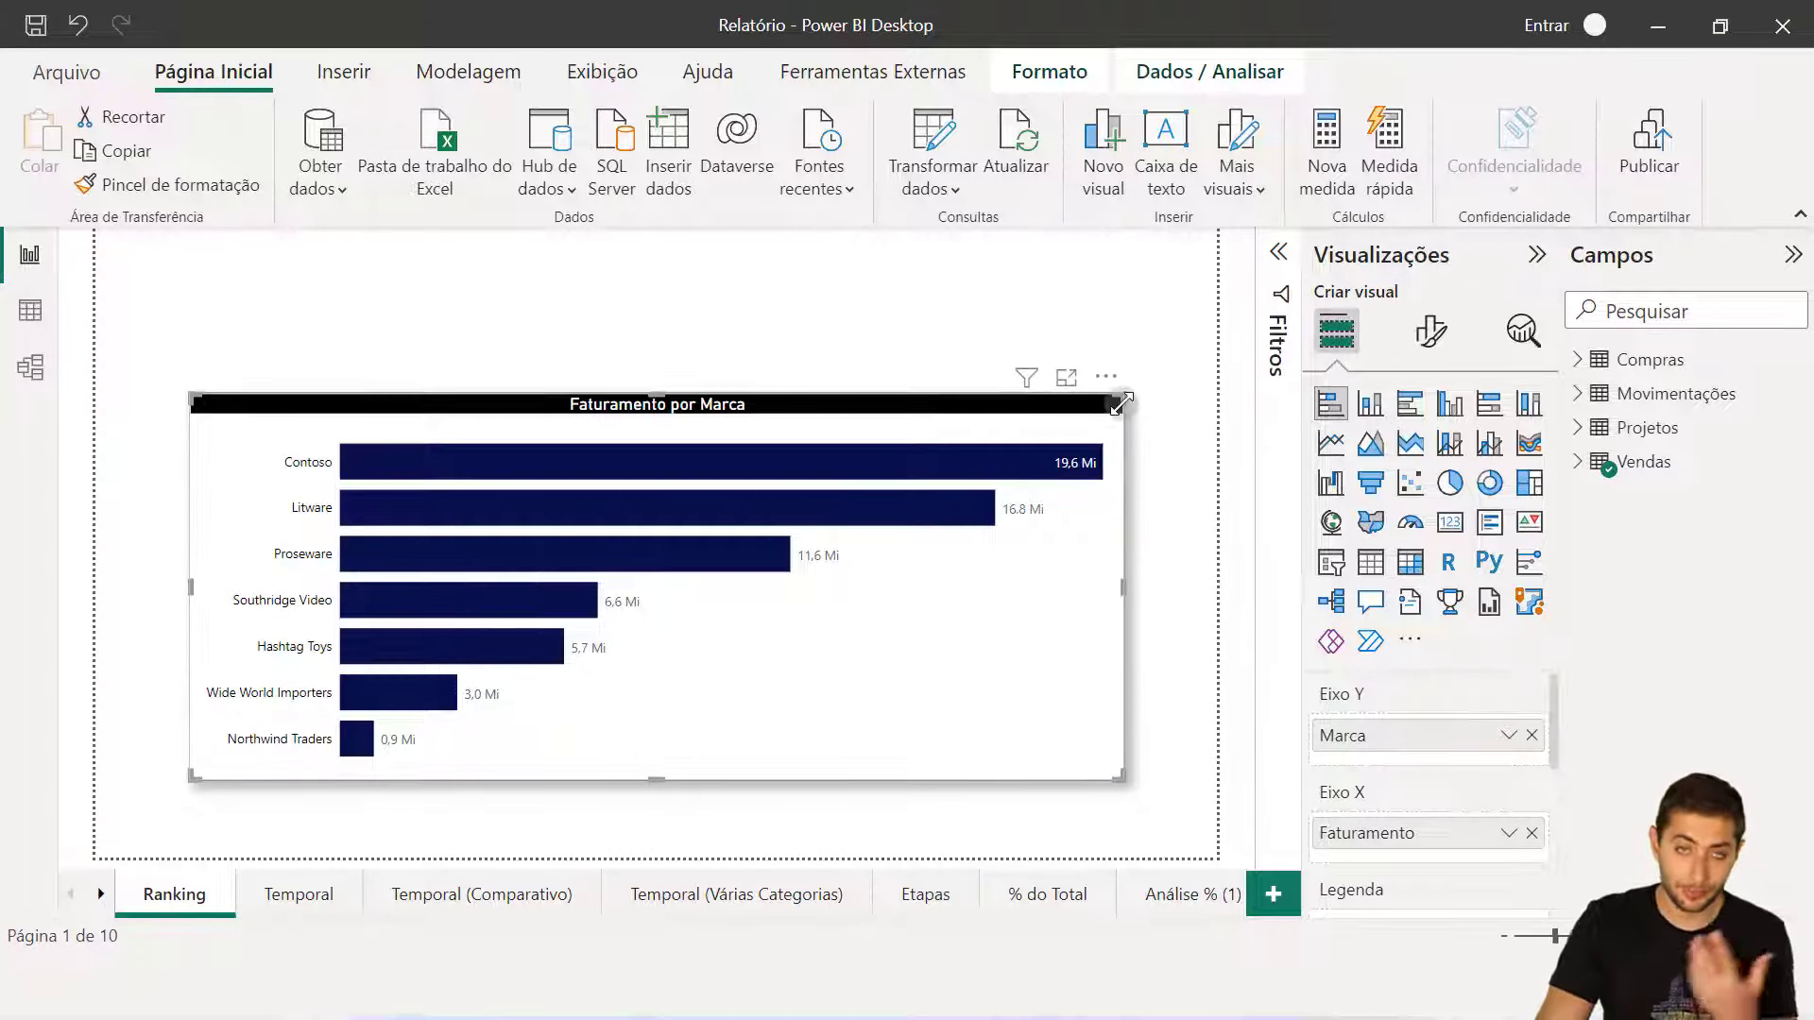
{"action": "left_click_drag", "start_coordinate": [1121, 404], "coordinate": [1100, 355]}
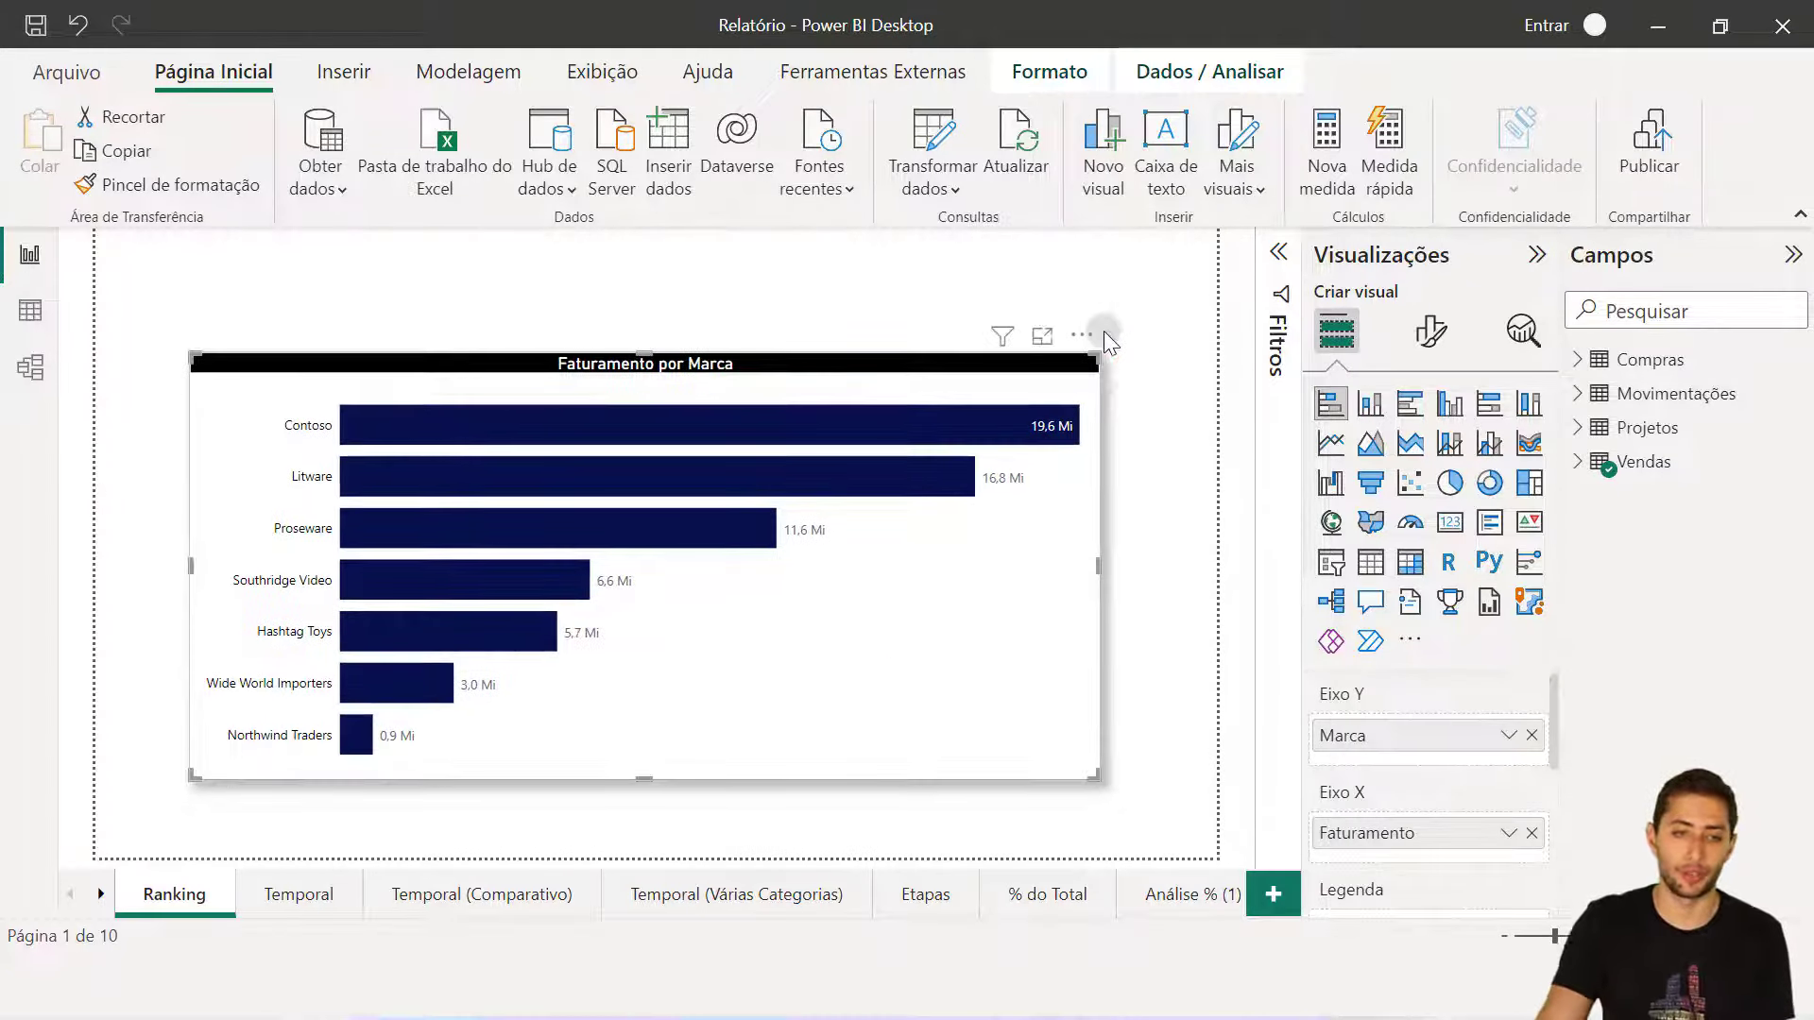
On the Temporal page, try the monthly revenue chart as an area chart, check its values, and return it to stacked columns.
{"action": "left_click", "coordinate": [300, 896]}
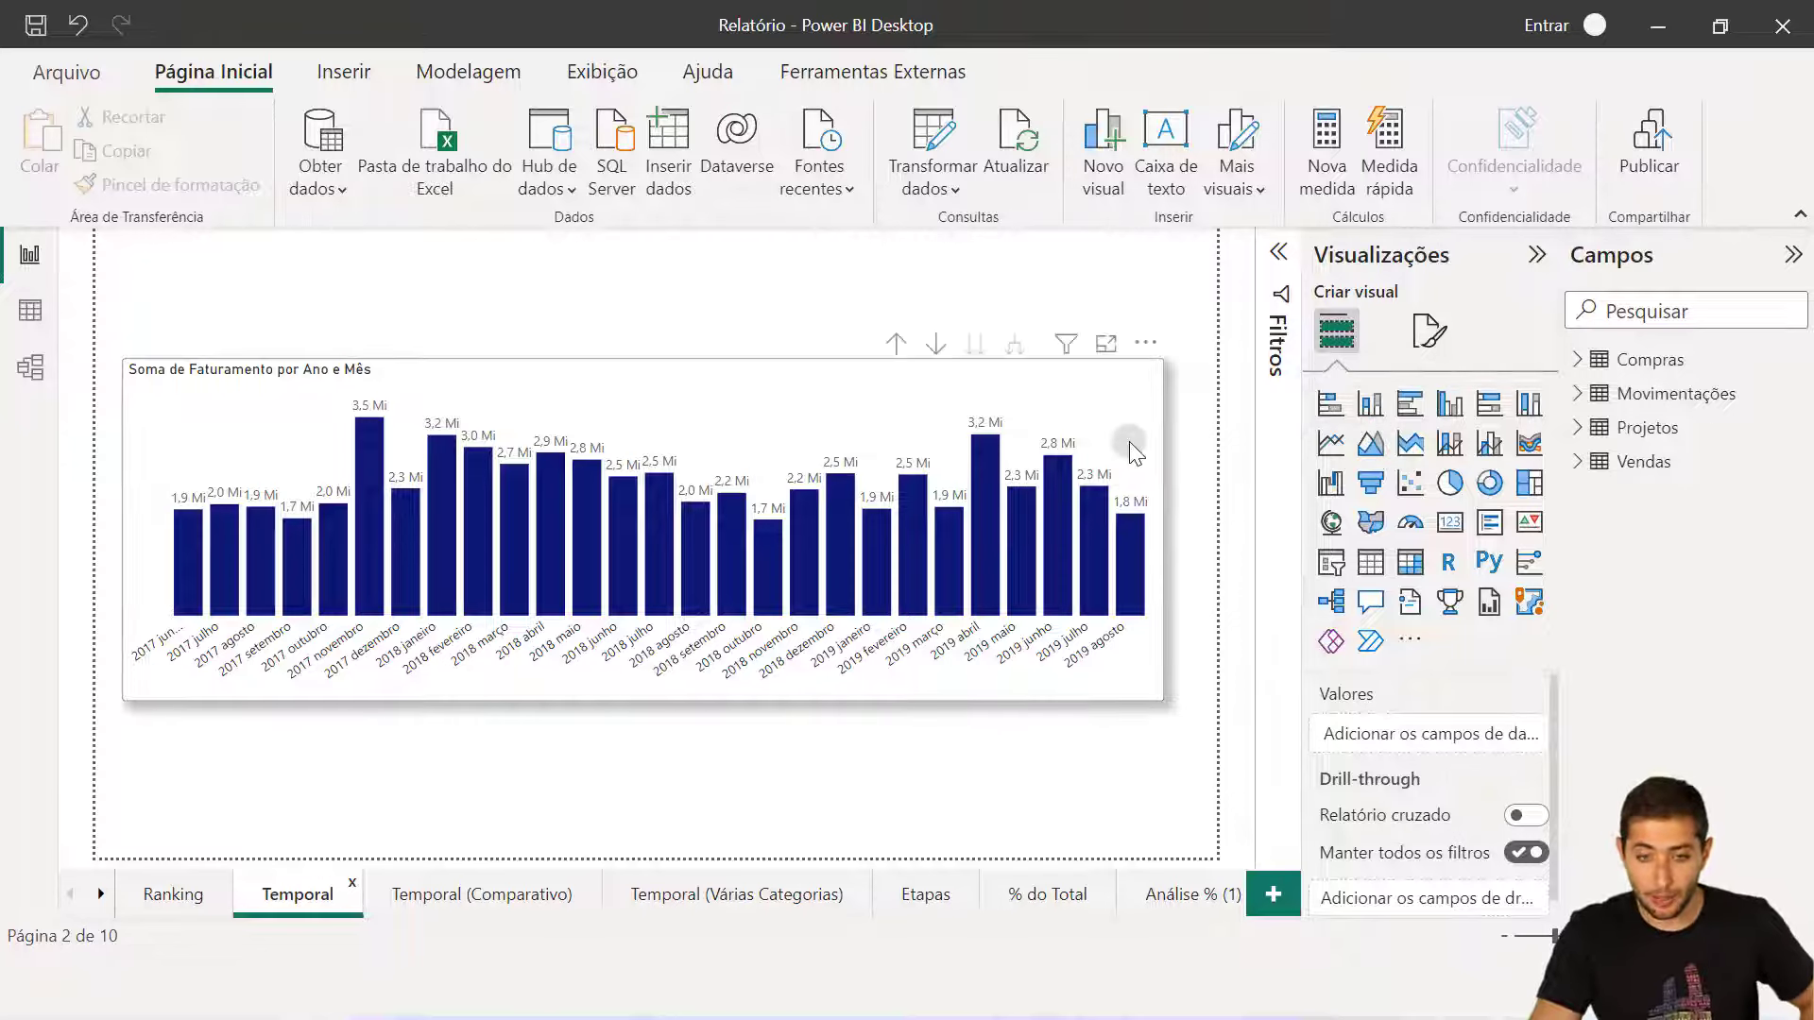
{"action": "left_click", "coordinate": [1361, 436]}
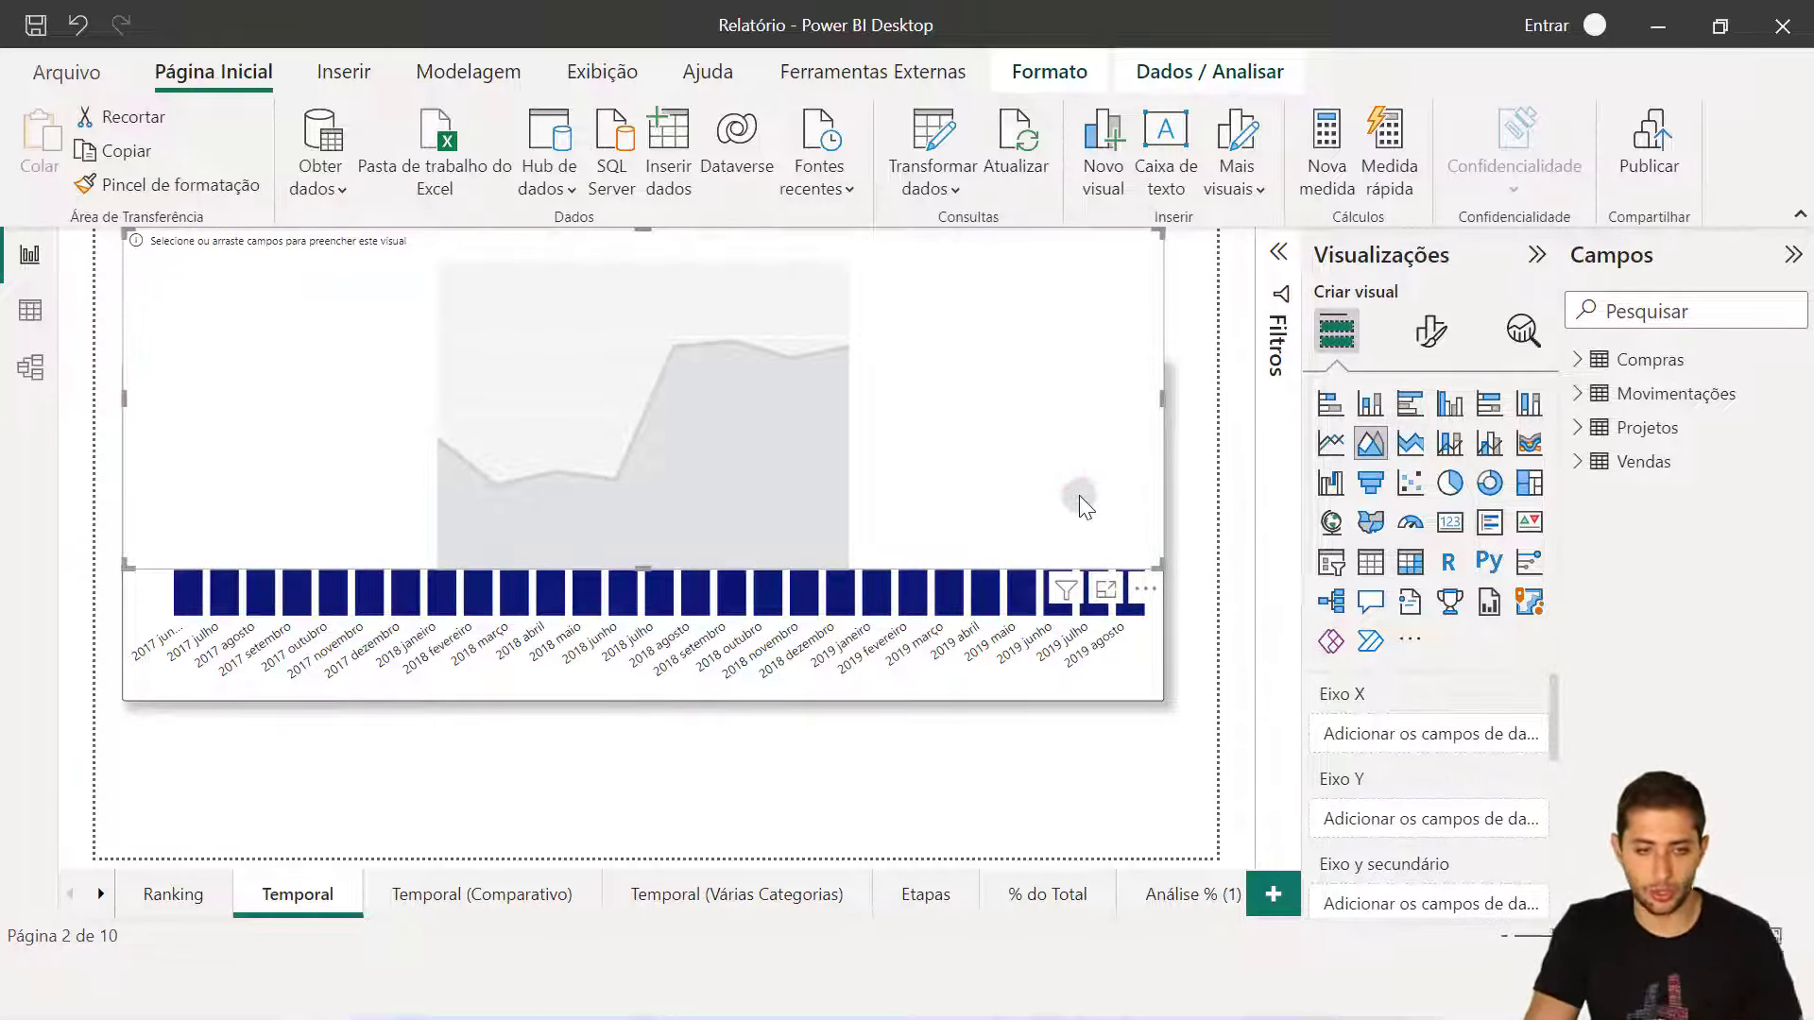
{"action": "key", "text": "ctrl+z"}
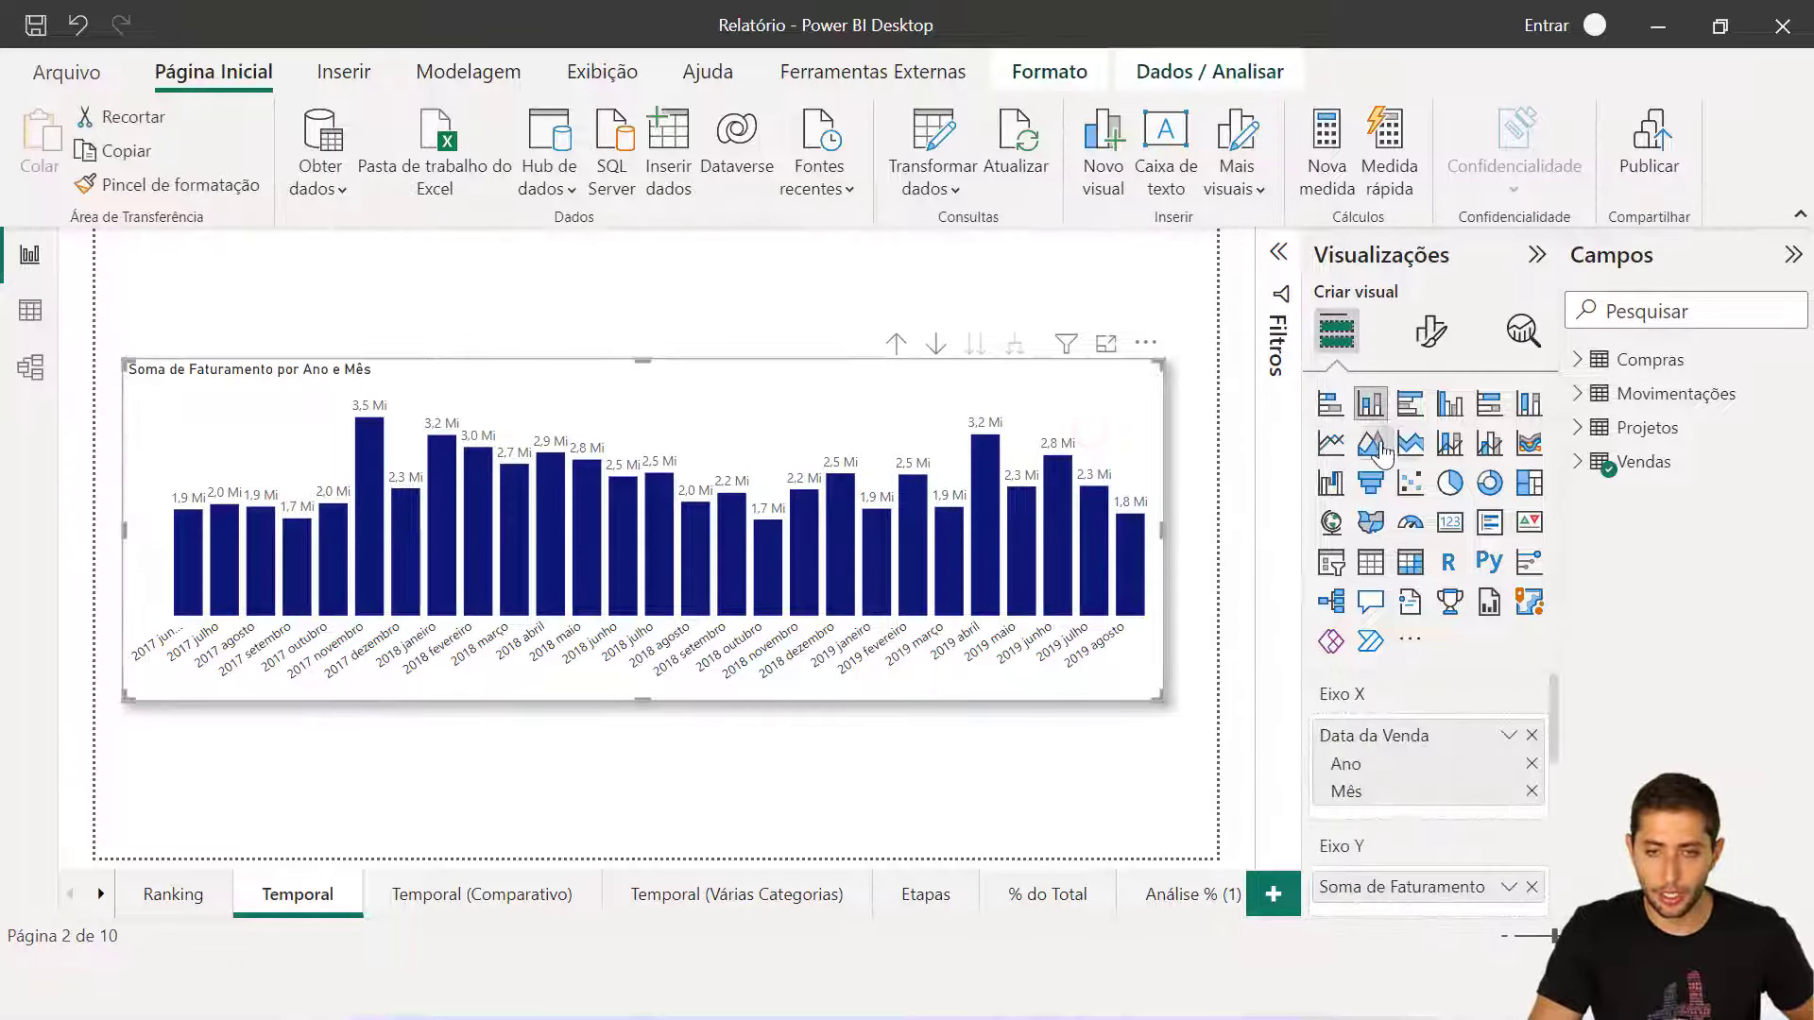
{"action": "left_click", "coordinate": [1369, 443]}
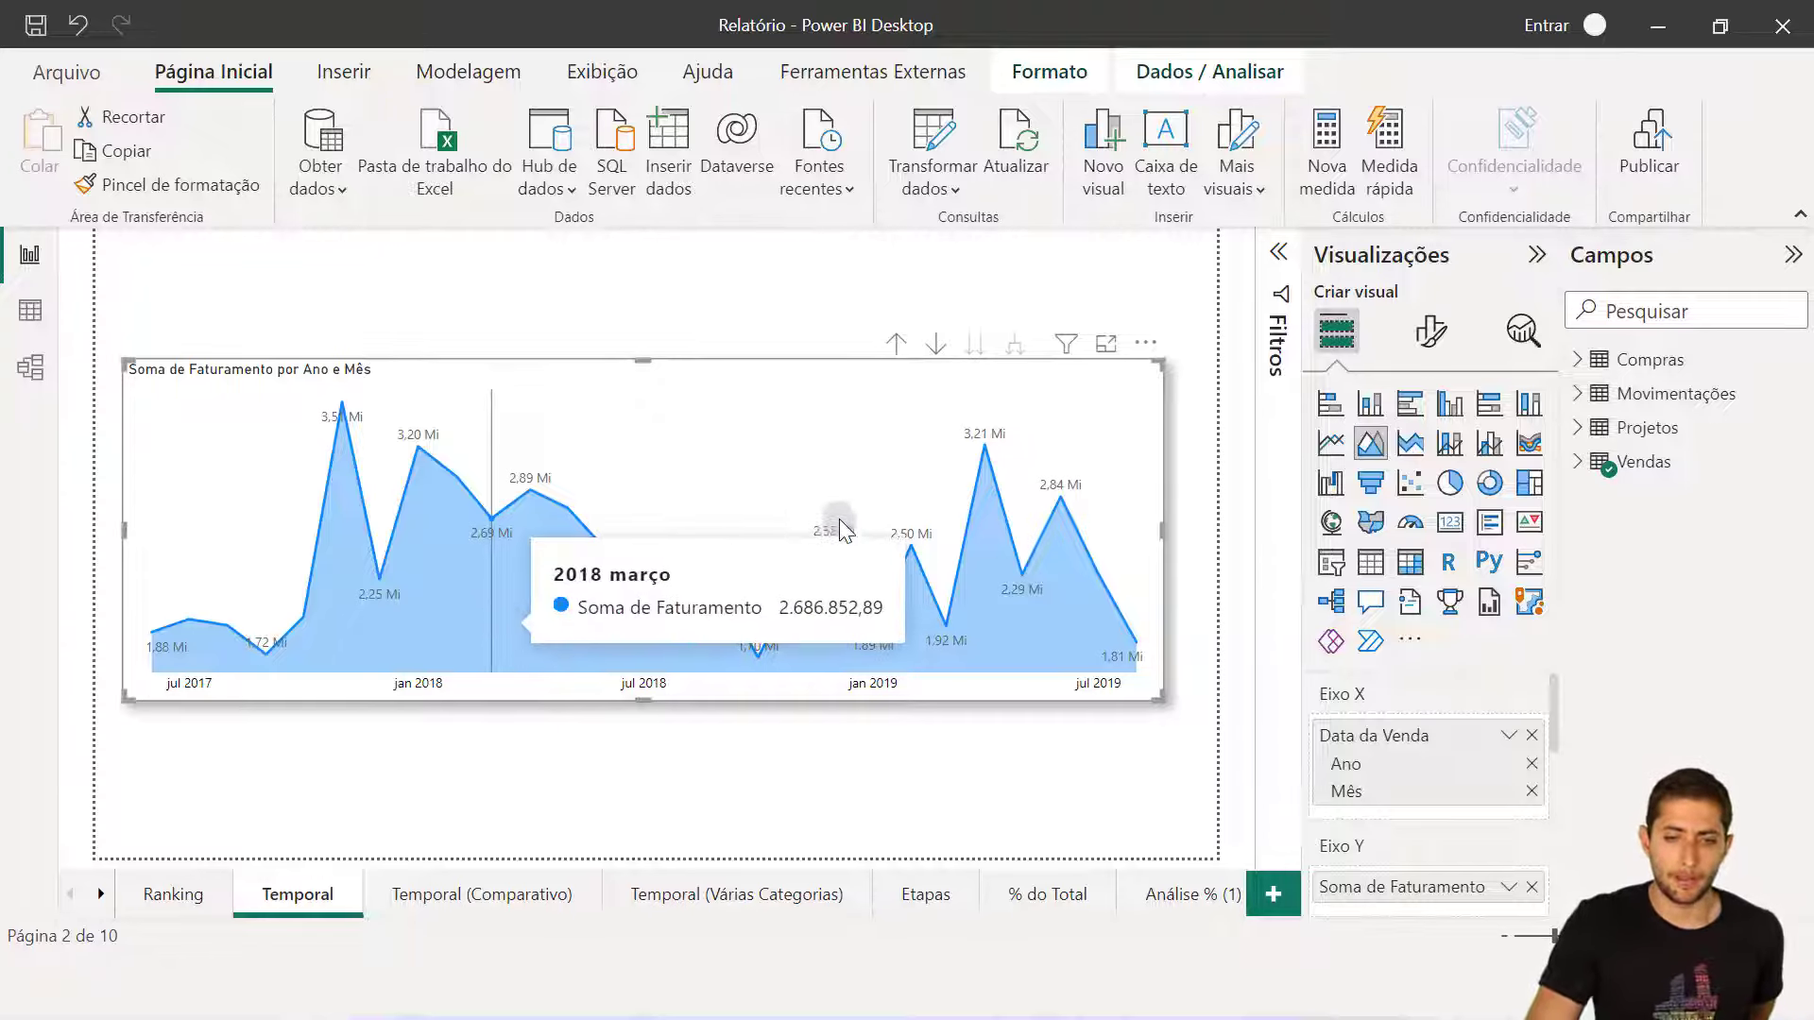
{"action": "mouse_move", "coordinate": [938, 507]}
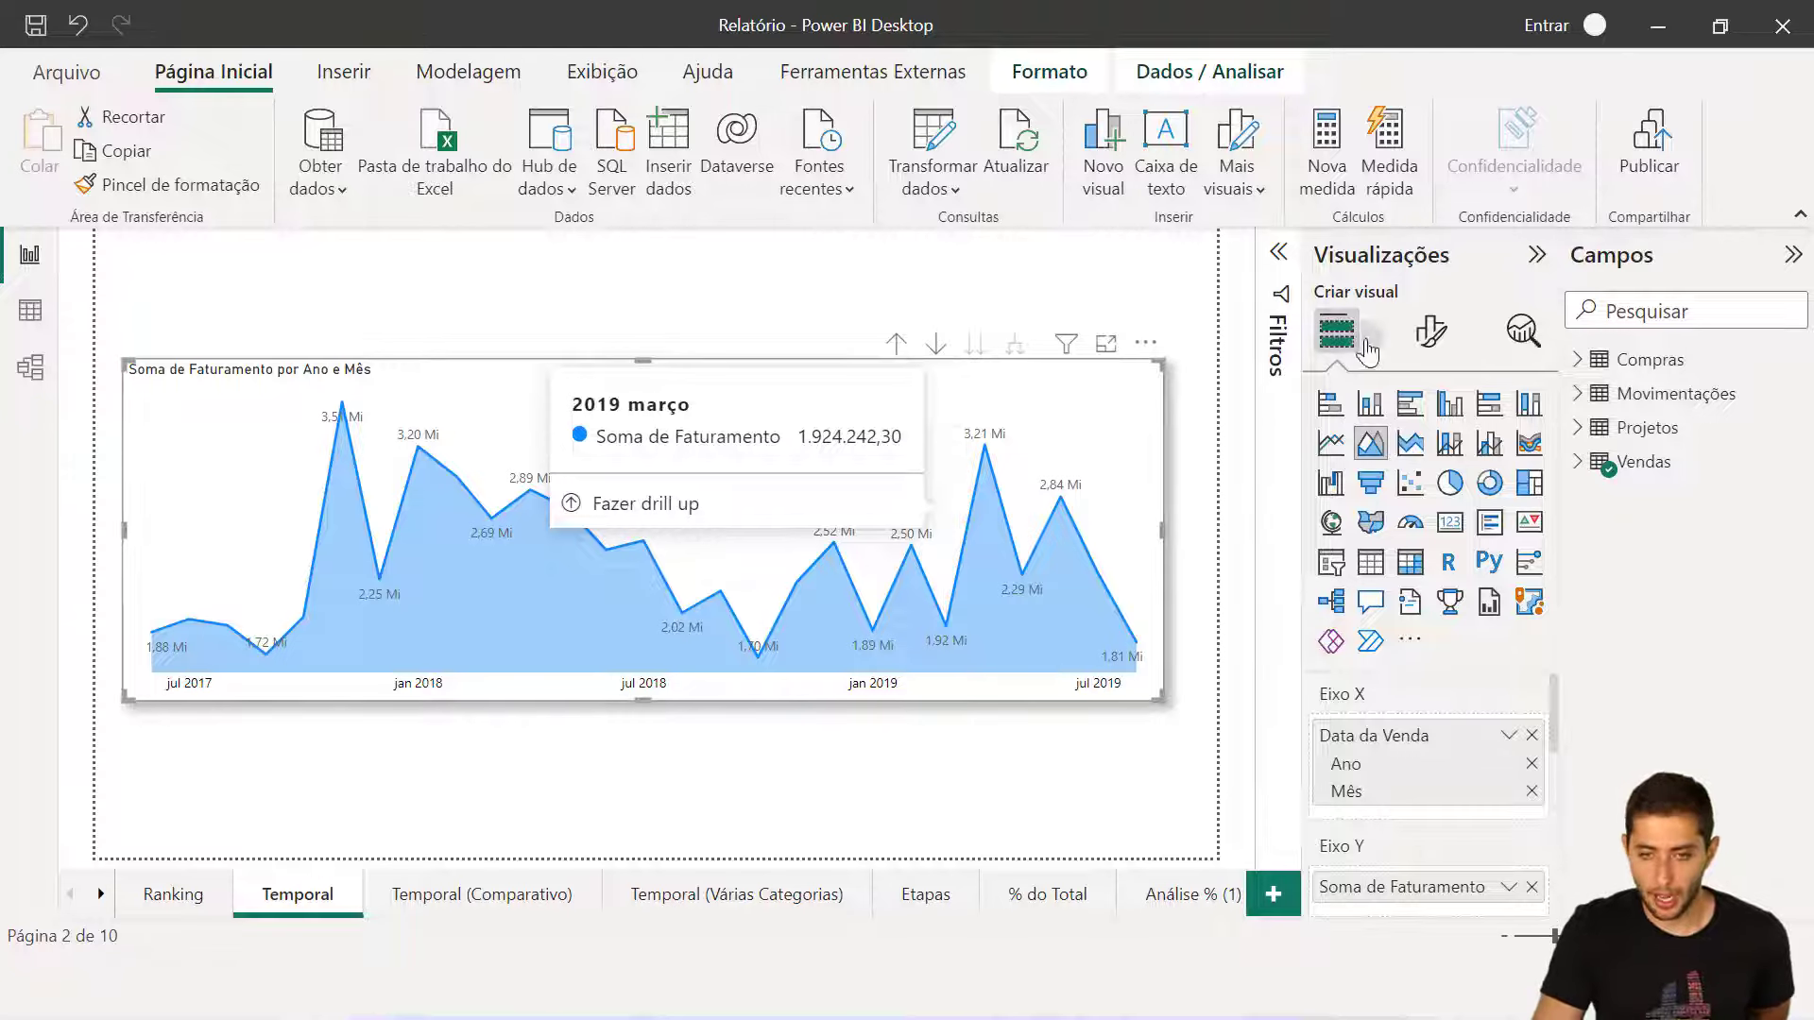
{"action": "left_click", "coordinate": [1379, 405]}
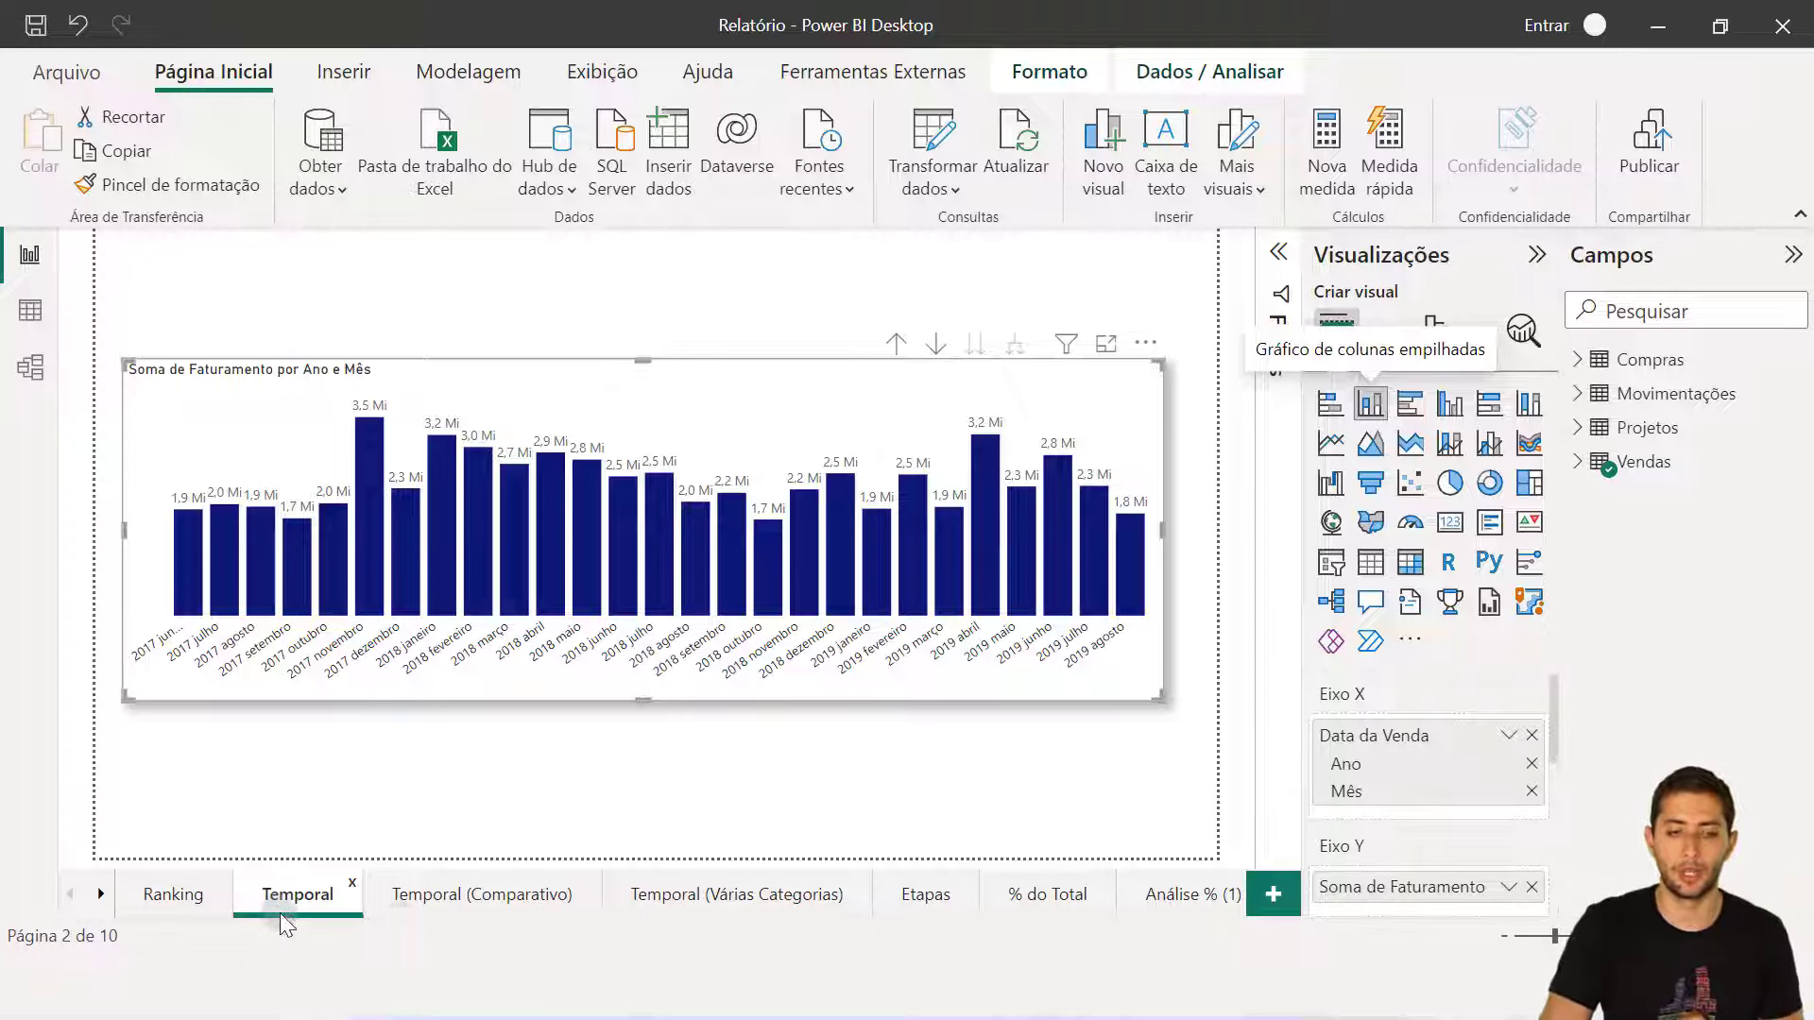
Open the Temporal (Comparativo) page, then enlarge the Original x Negociado Mensal chart and move it slightly up and left.
{"action": "left_click", "coordinate": [416, 893]}
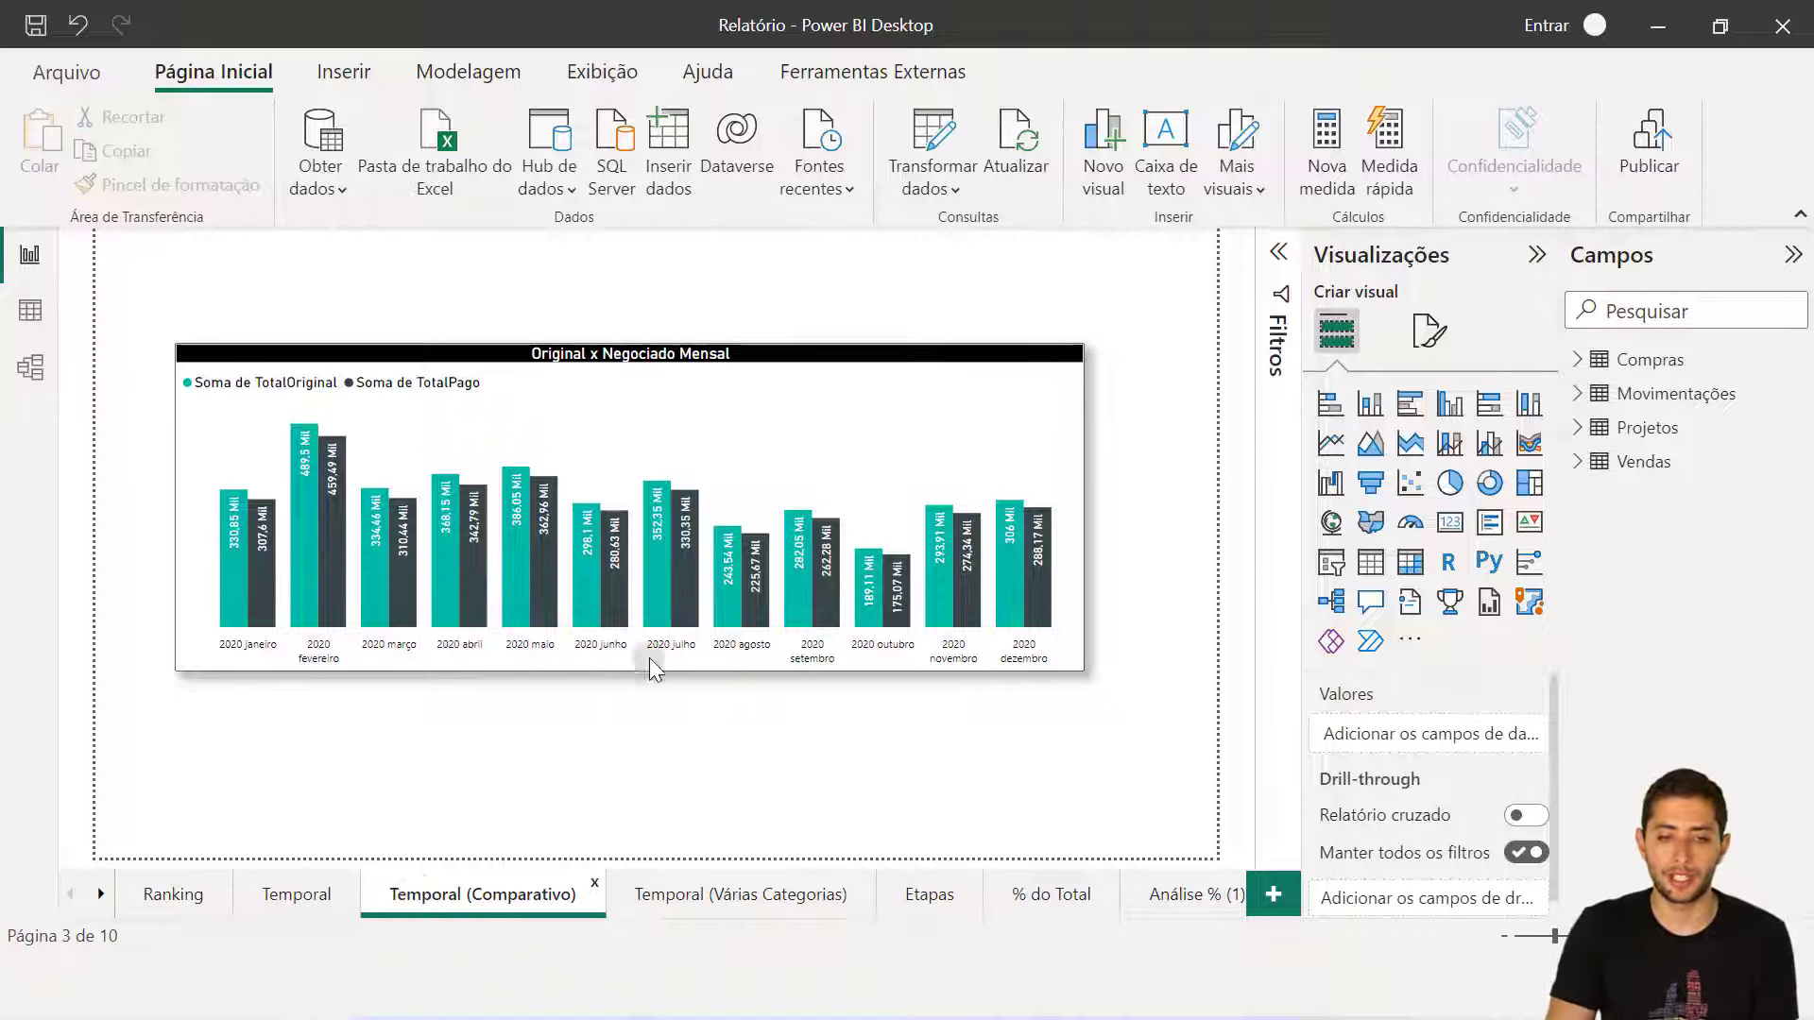
{"action": "left_click", "coordinate": [743, 655]}
{"action": "left_click_drag", "start_coordinate": [1083, 669], "coordinate": [1151, 699]}
{"action": "left_click_drag", "start_coordinate": [992, 484], "coordinate": [976, 469]}
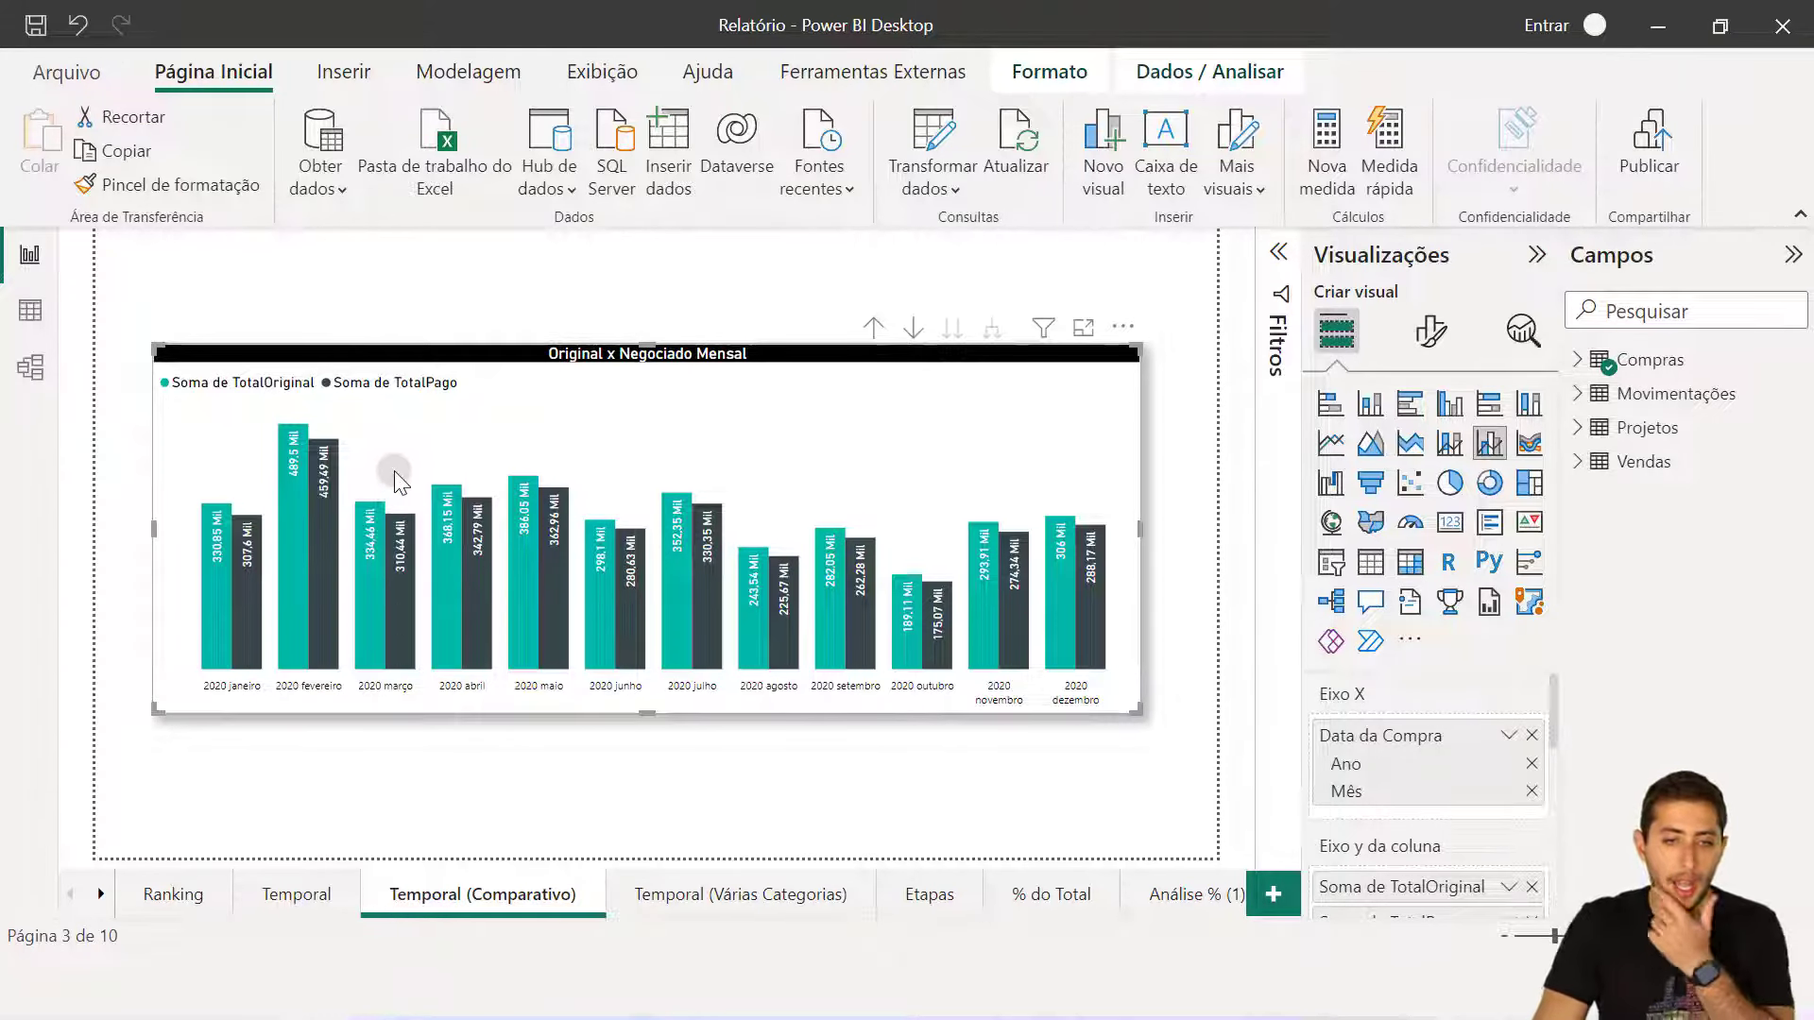
Examine the chart's Compras fields and compare the TotalOriginal and TotalPago columns for January and February 2020.
{"action": "left_click", "coordinate": [1586, 363]}
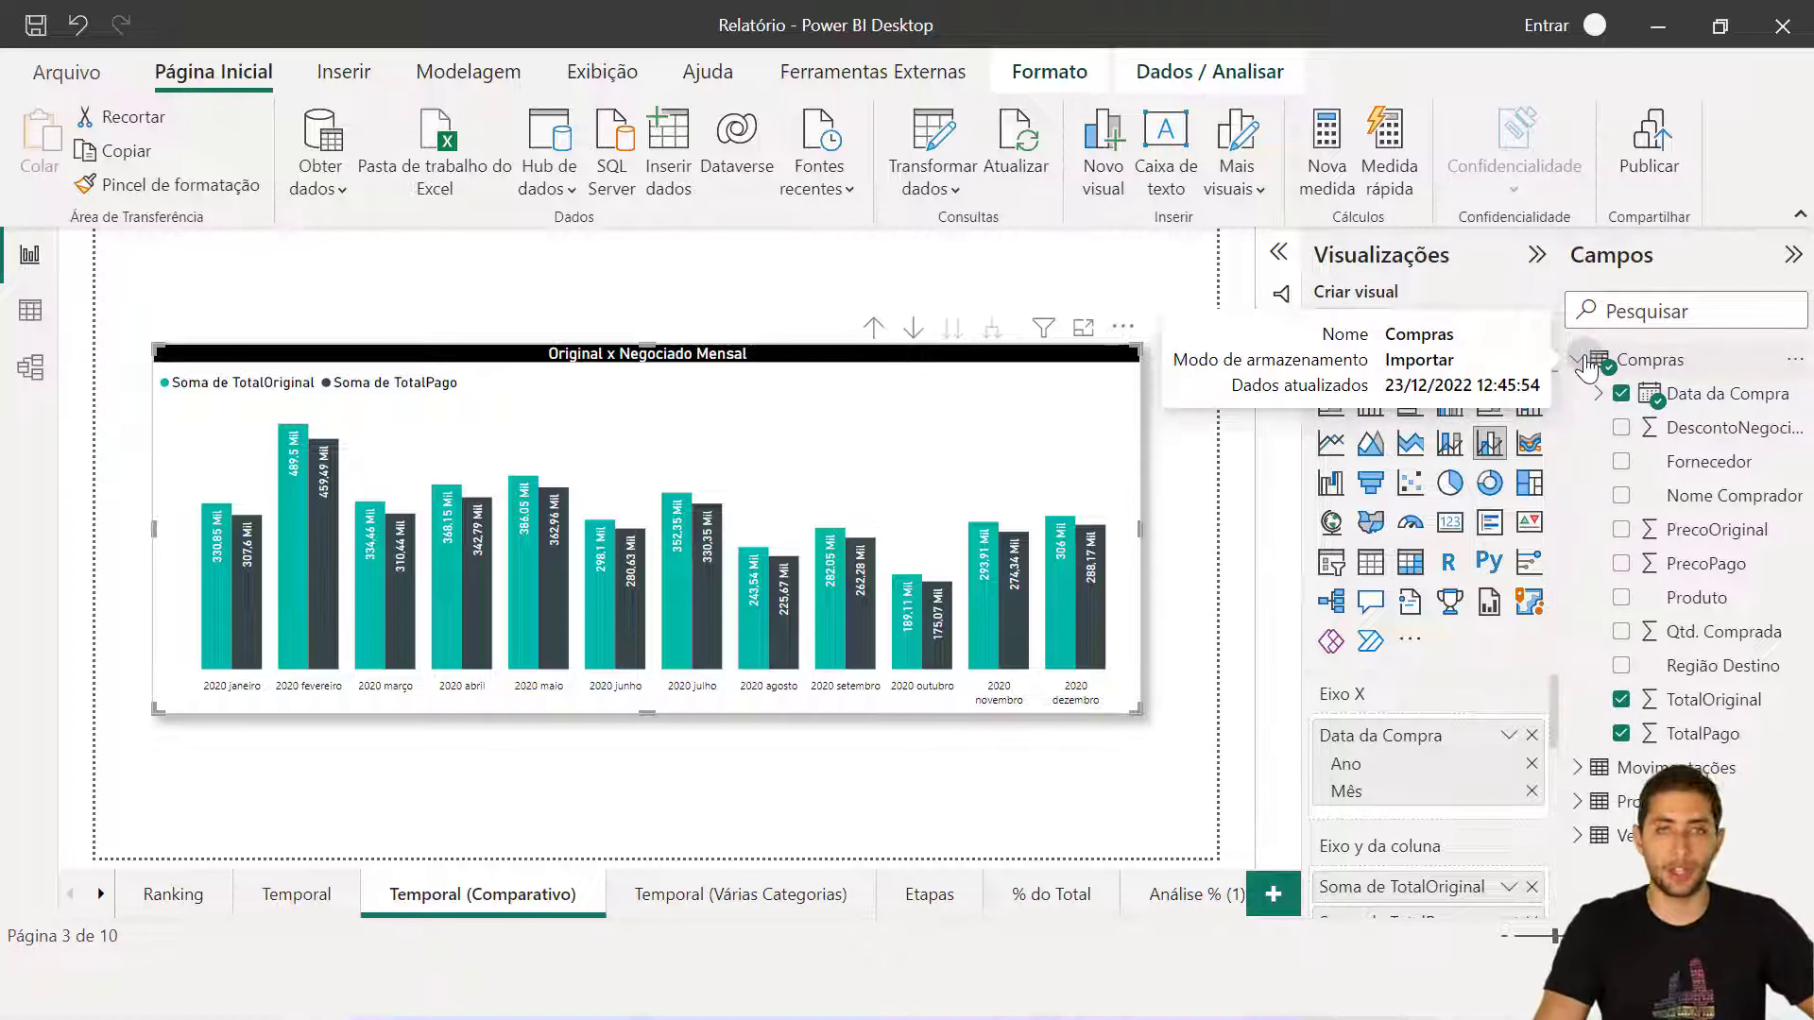
{"action": "scroll", "coordinate": [1480, 812], "scroll_direction": "down", "scroll_amount": 2}
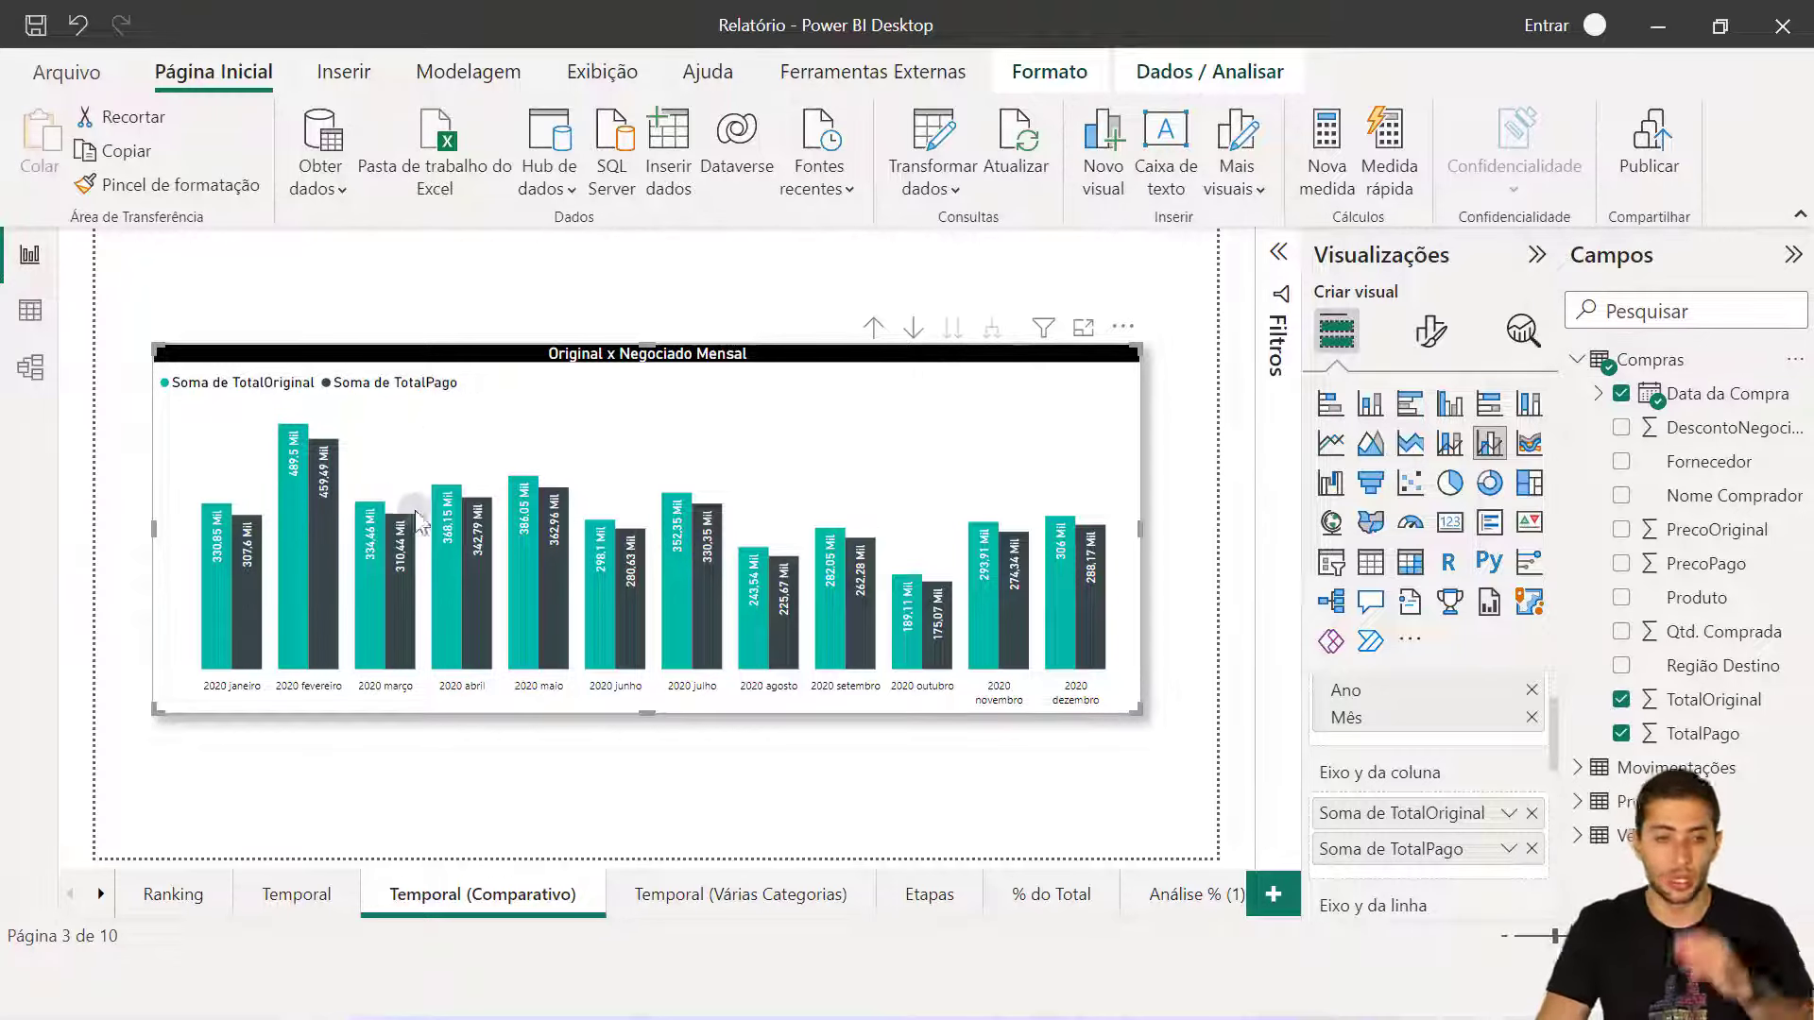
{"action": "left_click", "coordinate": [382, 276]}
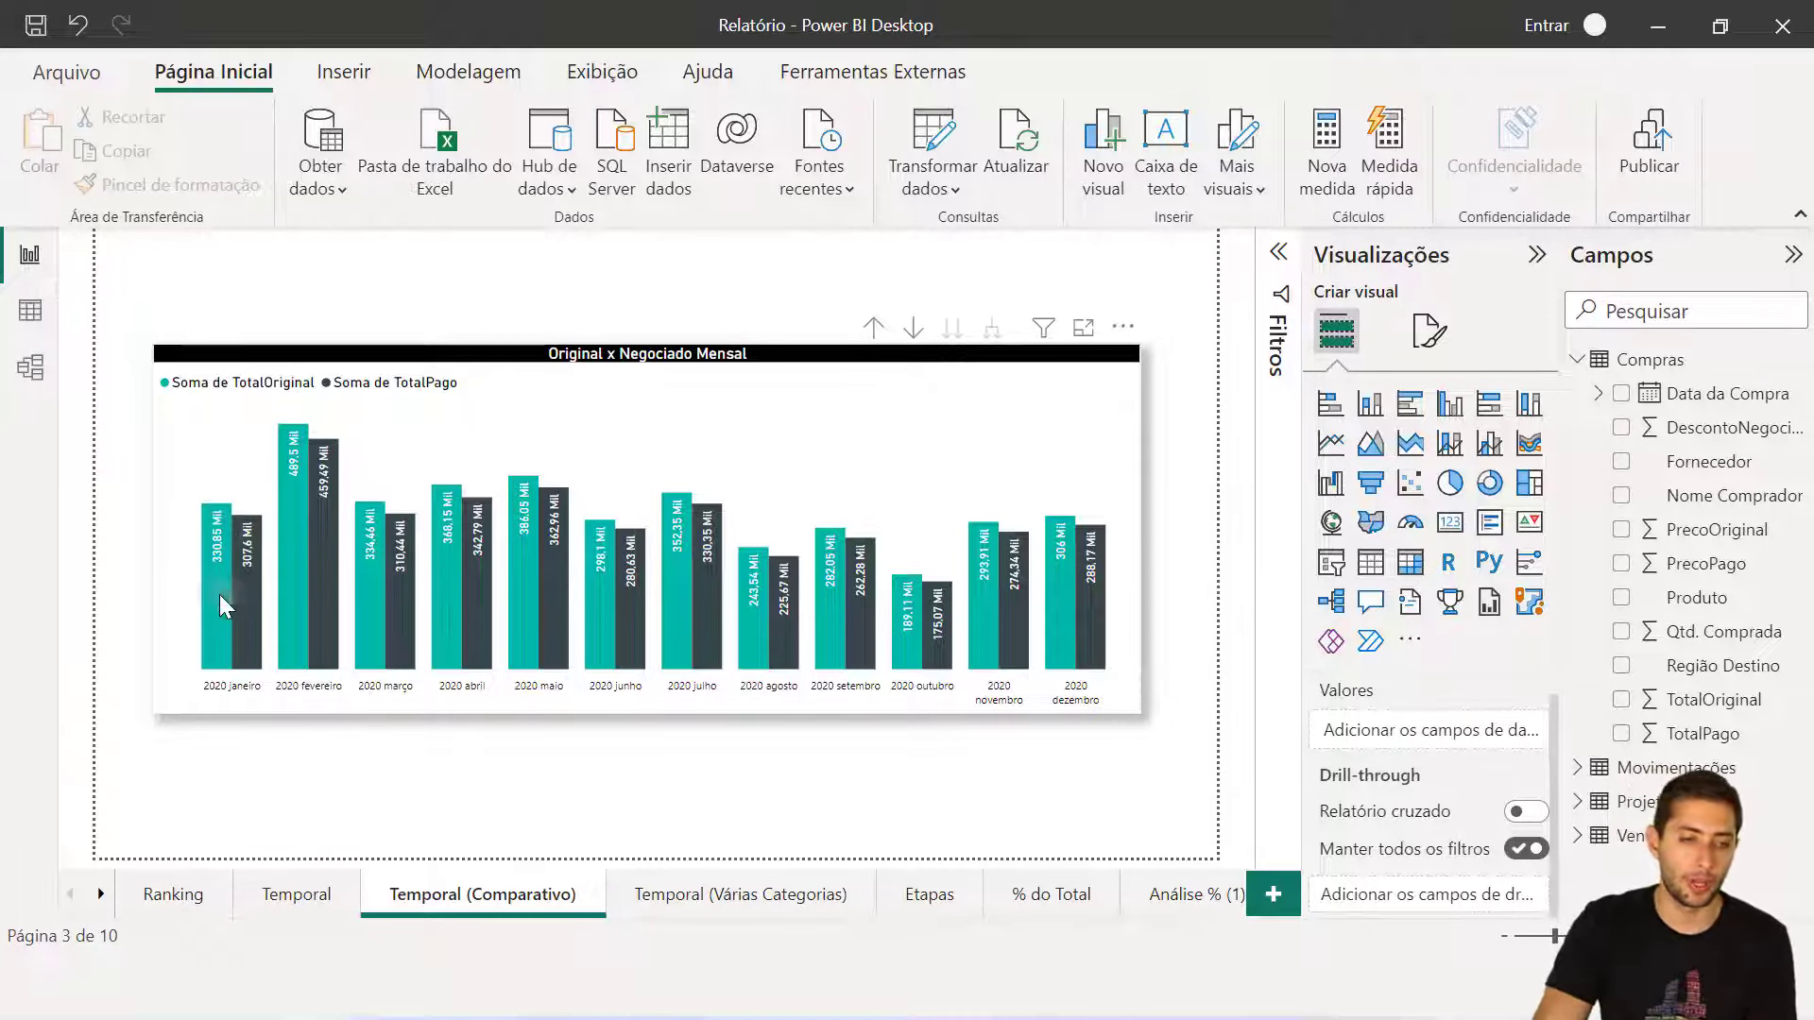
{"action": "mouse_move", "coordinate": [214, 594]}
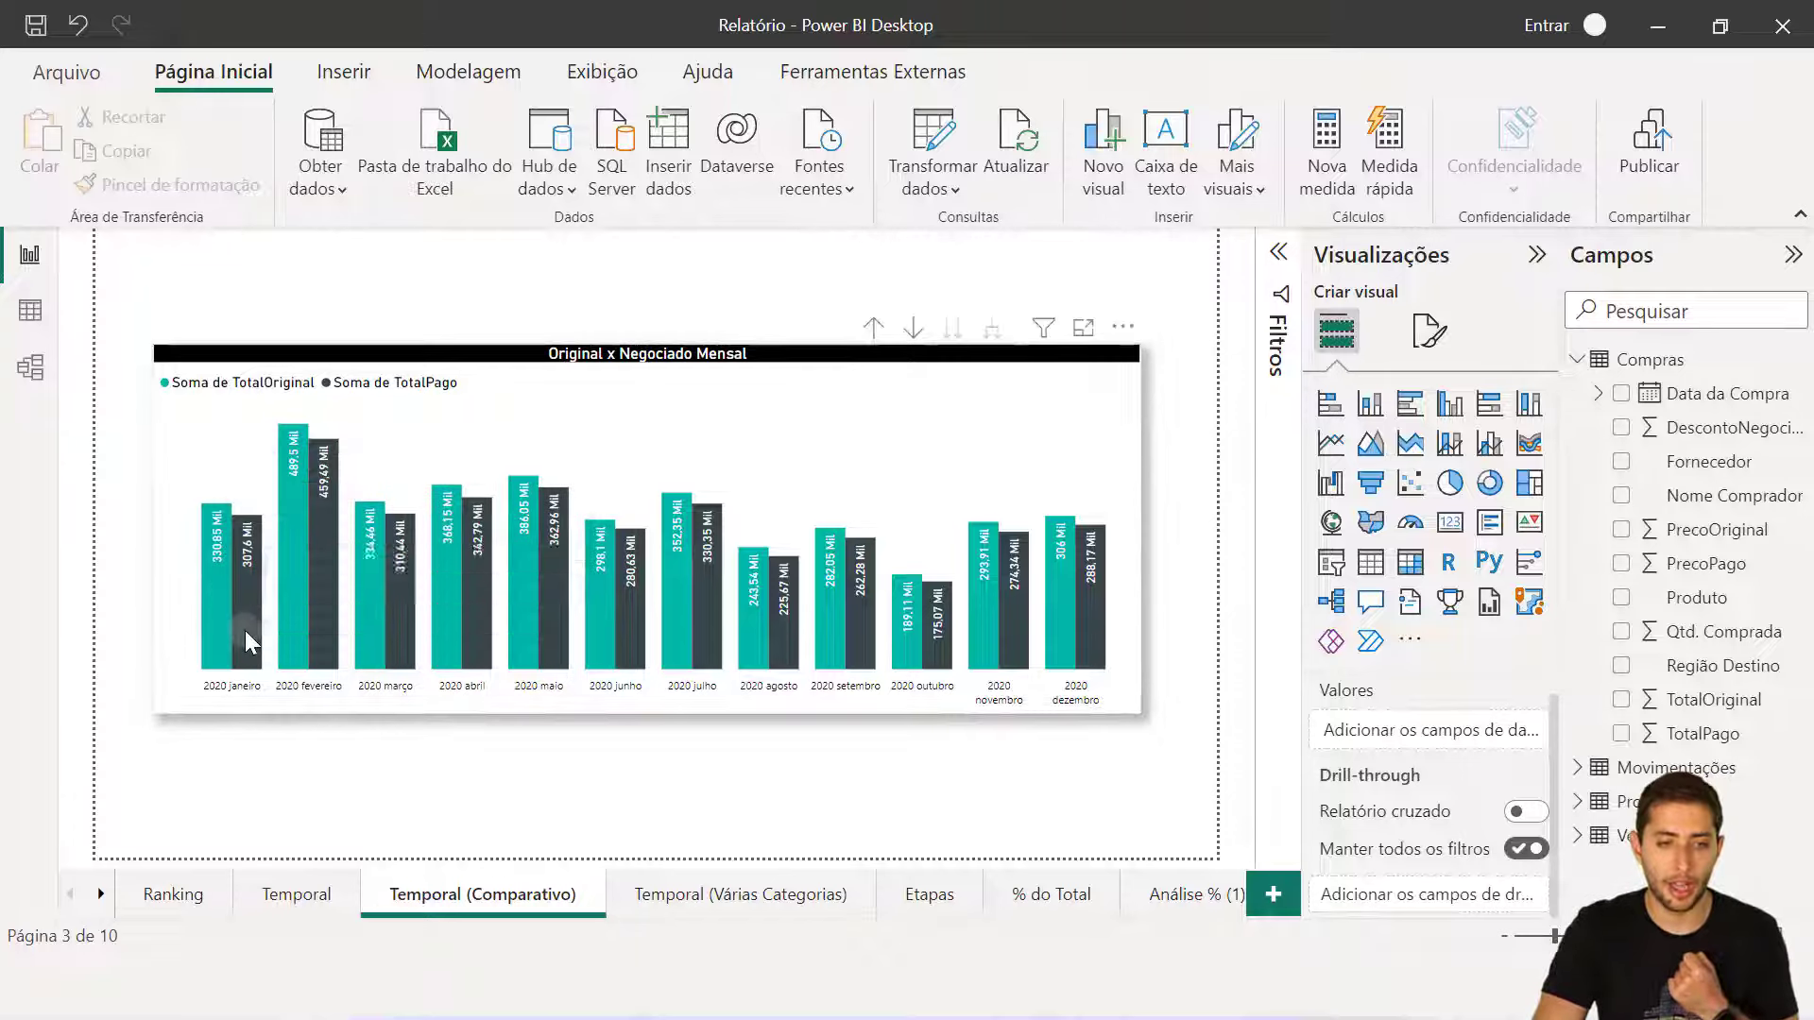
{"action": "mouse_move", "coordinate": [250, 624]}
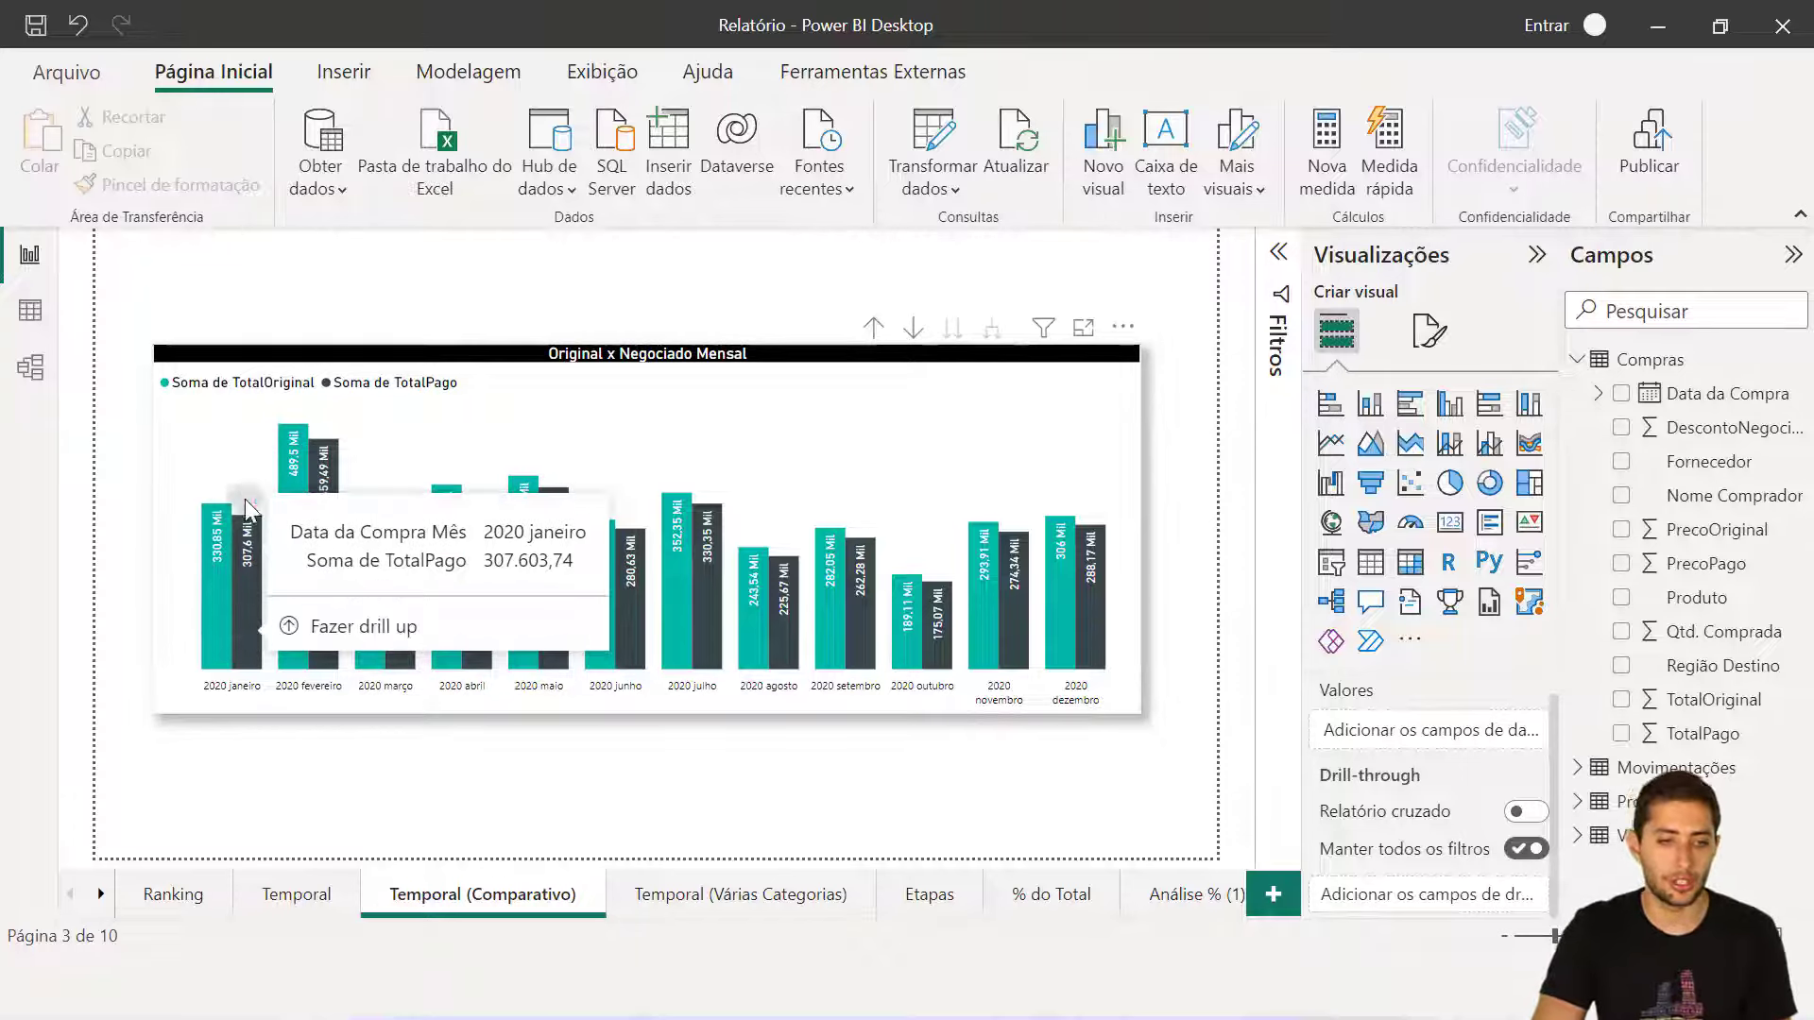
{"action": "mouse_move", "coordinate": [299, 500]}
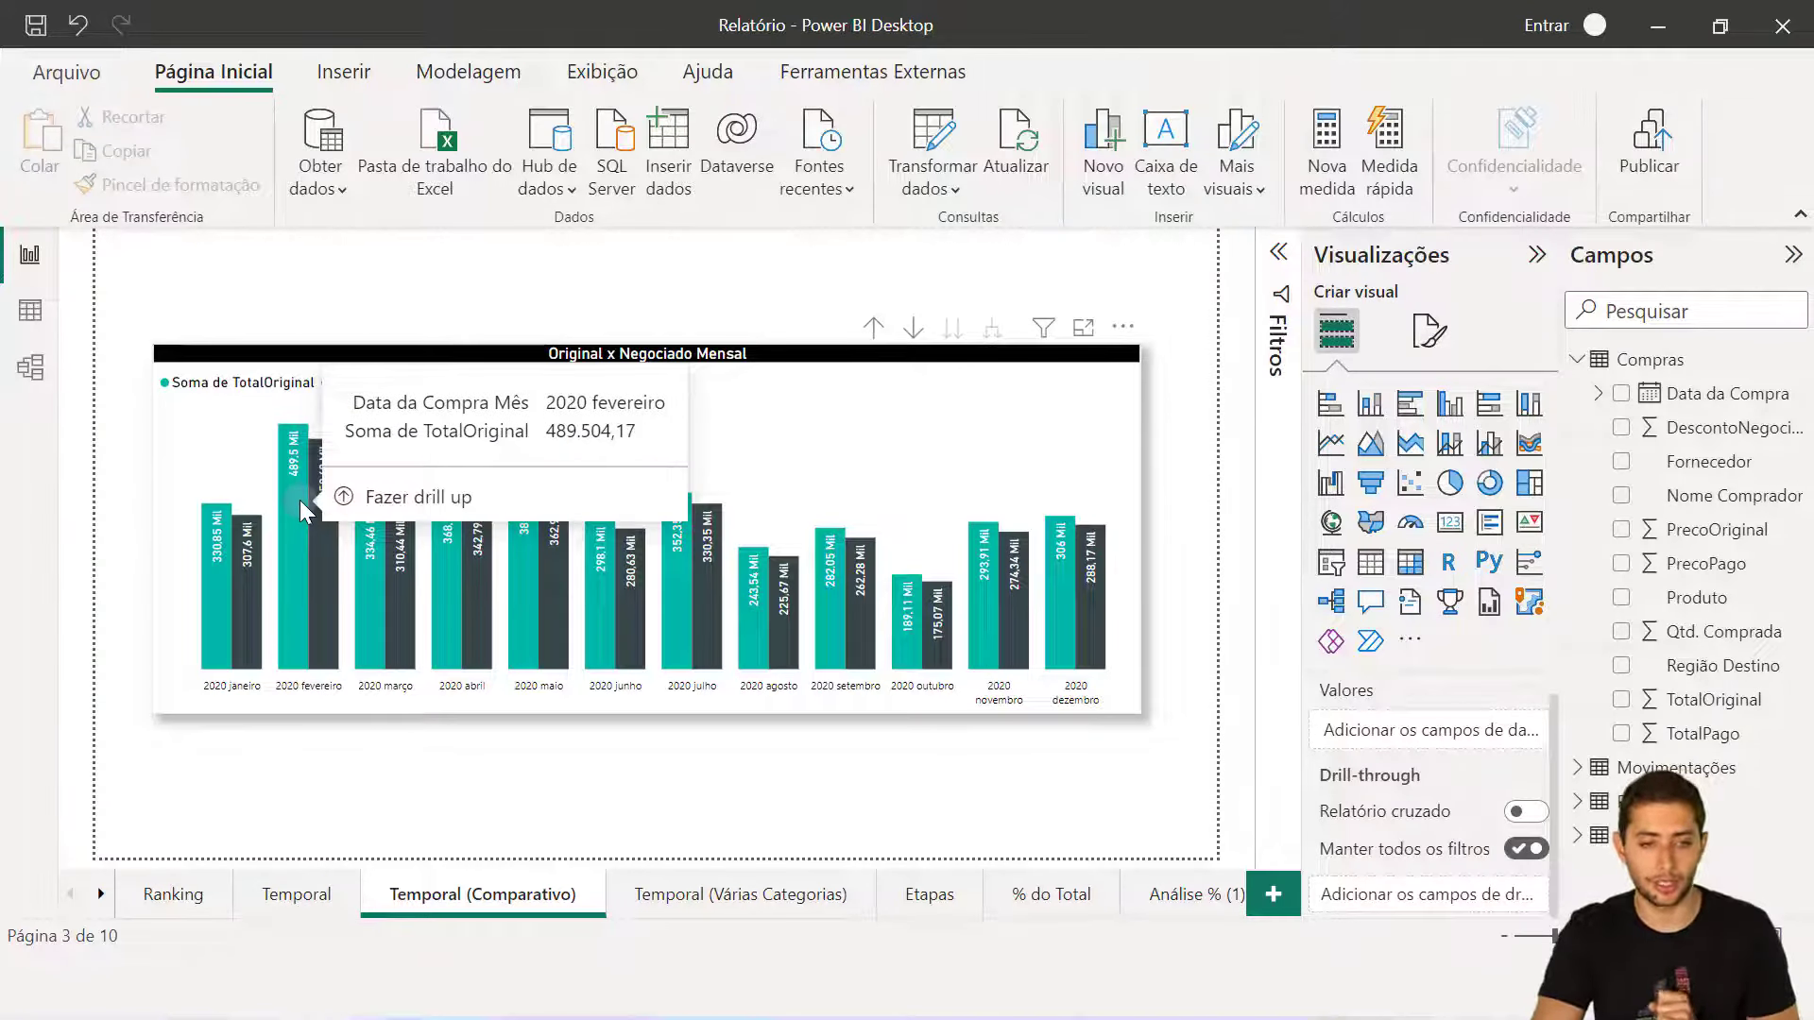
{"action": "mouse_move", "coordinate": [335, 532]}
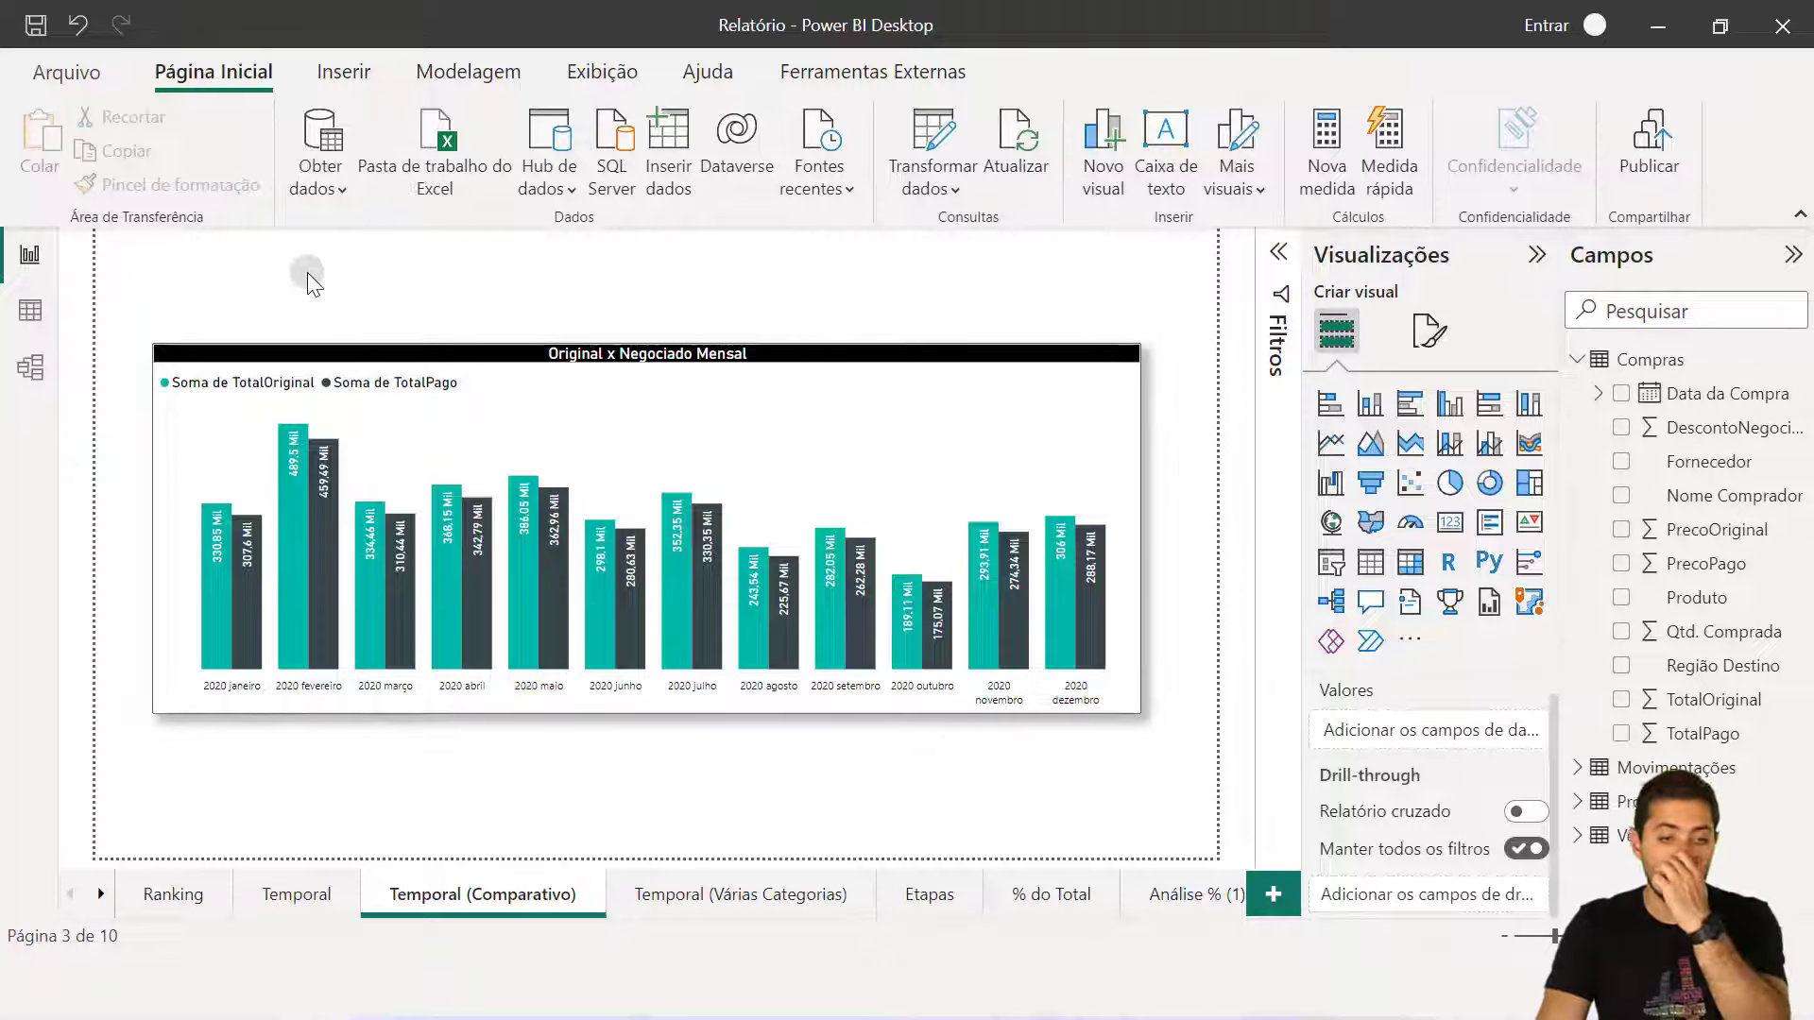
Change the Original x Negociado Mensal chart to a clustered column chart.
{"action": "left_click", "coordinate": [524, 372]}
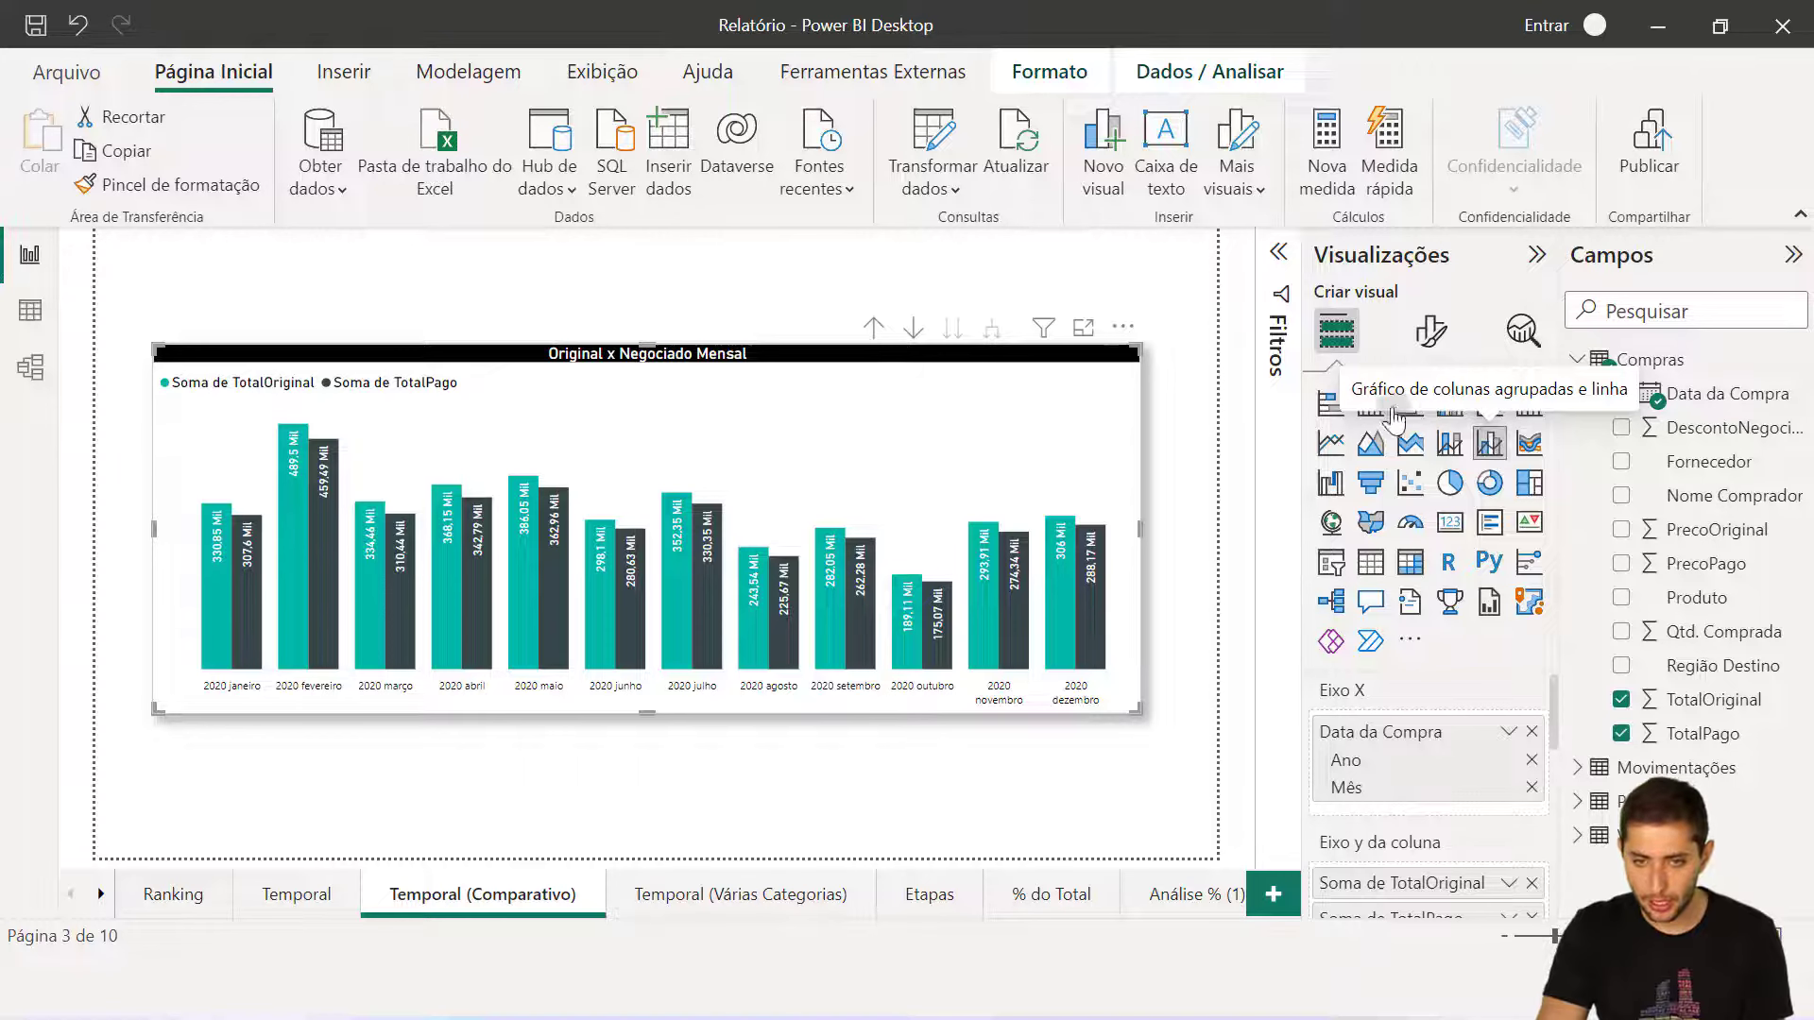
{"action": "left_click", "coordinate": [1446, 414]}
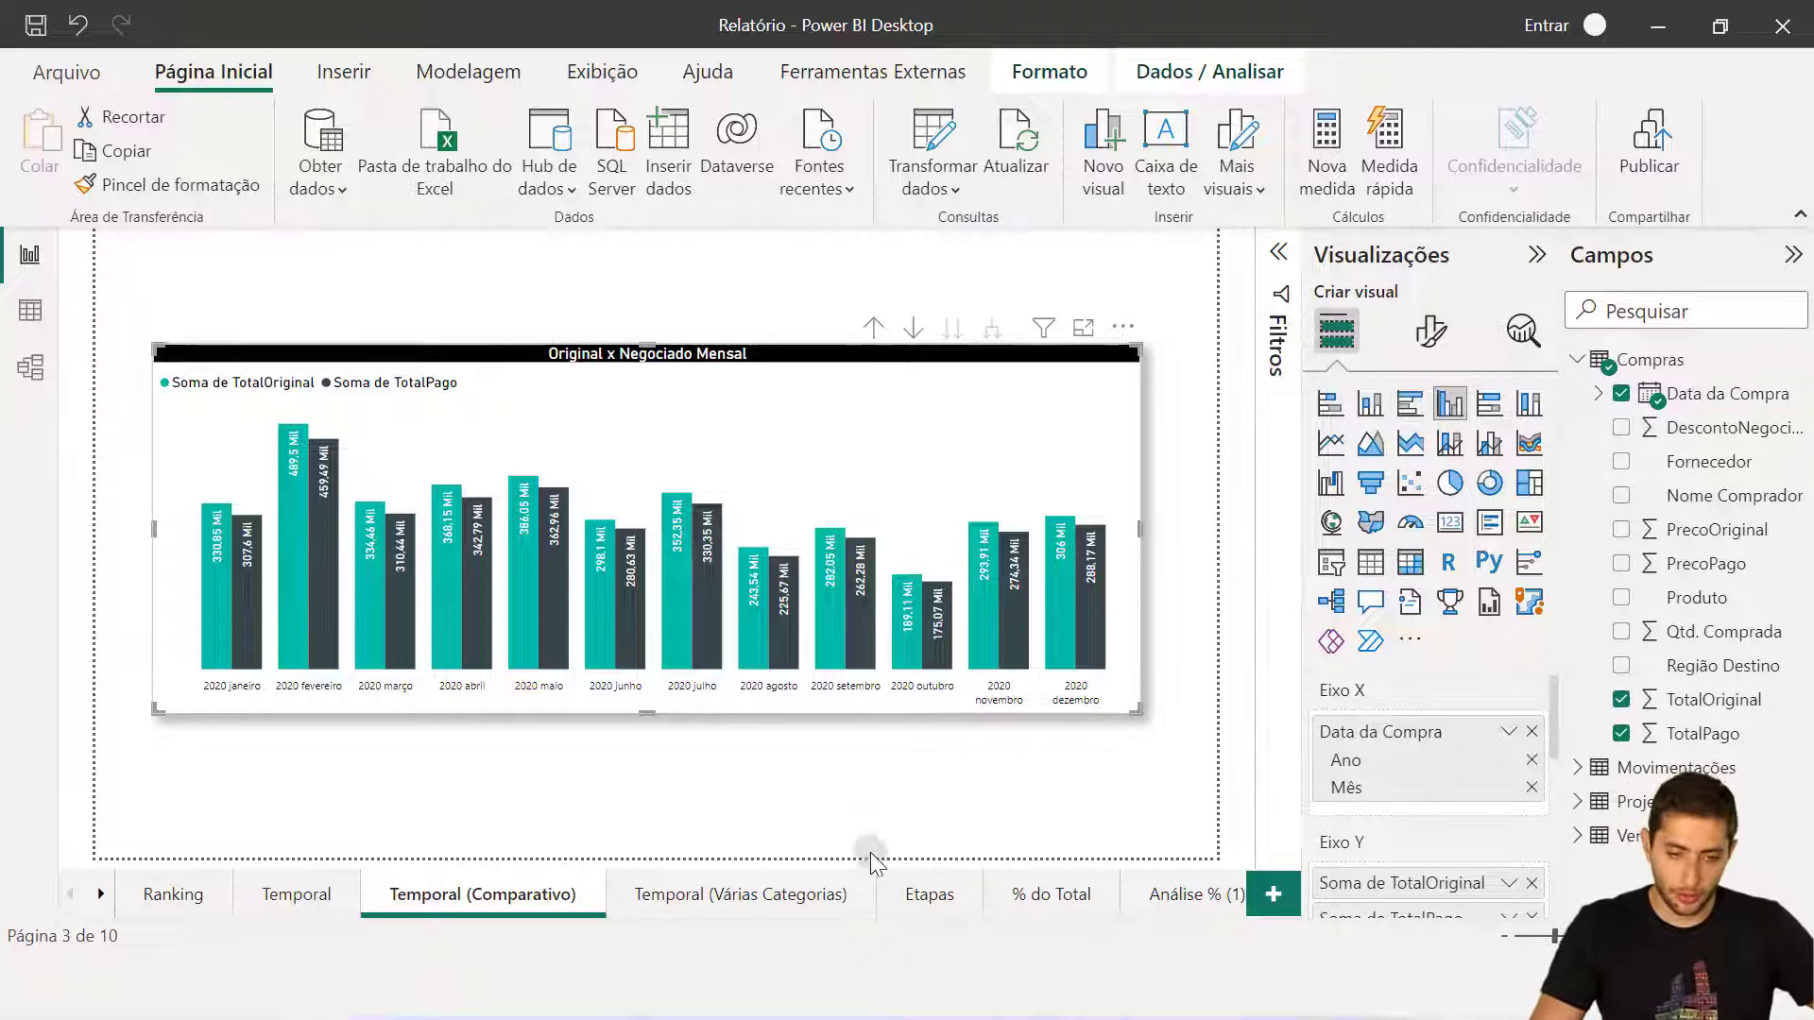
Open the Temporal (Várias Categorias) page and examine the Faturamento por Tipo de Loja chart, highlighting the Online category and clearing the highlight.
{"action": "left_click", "coordinate": [673, 895]}
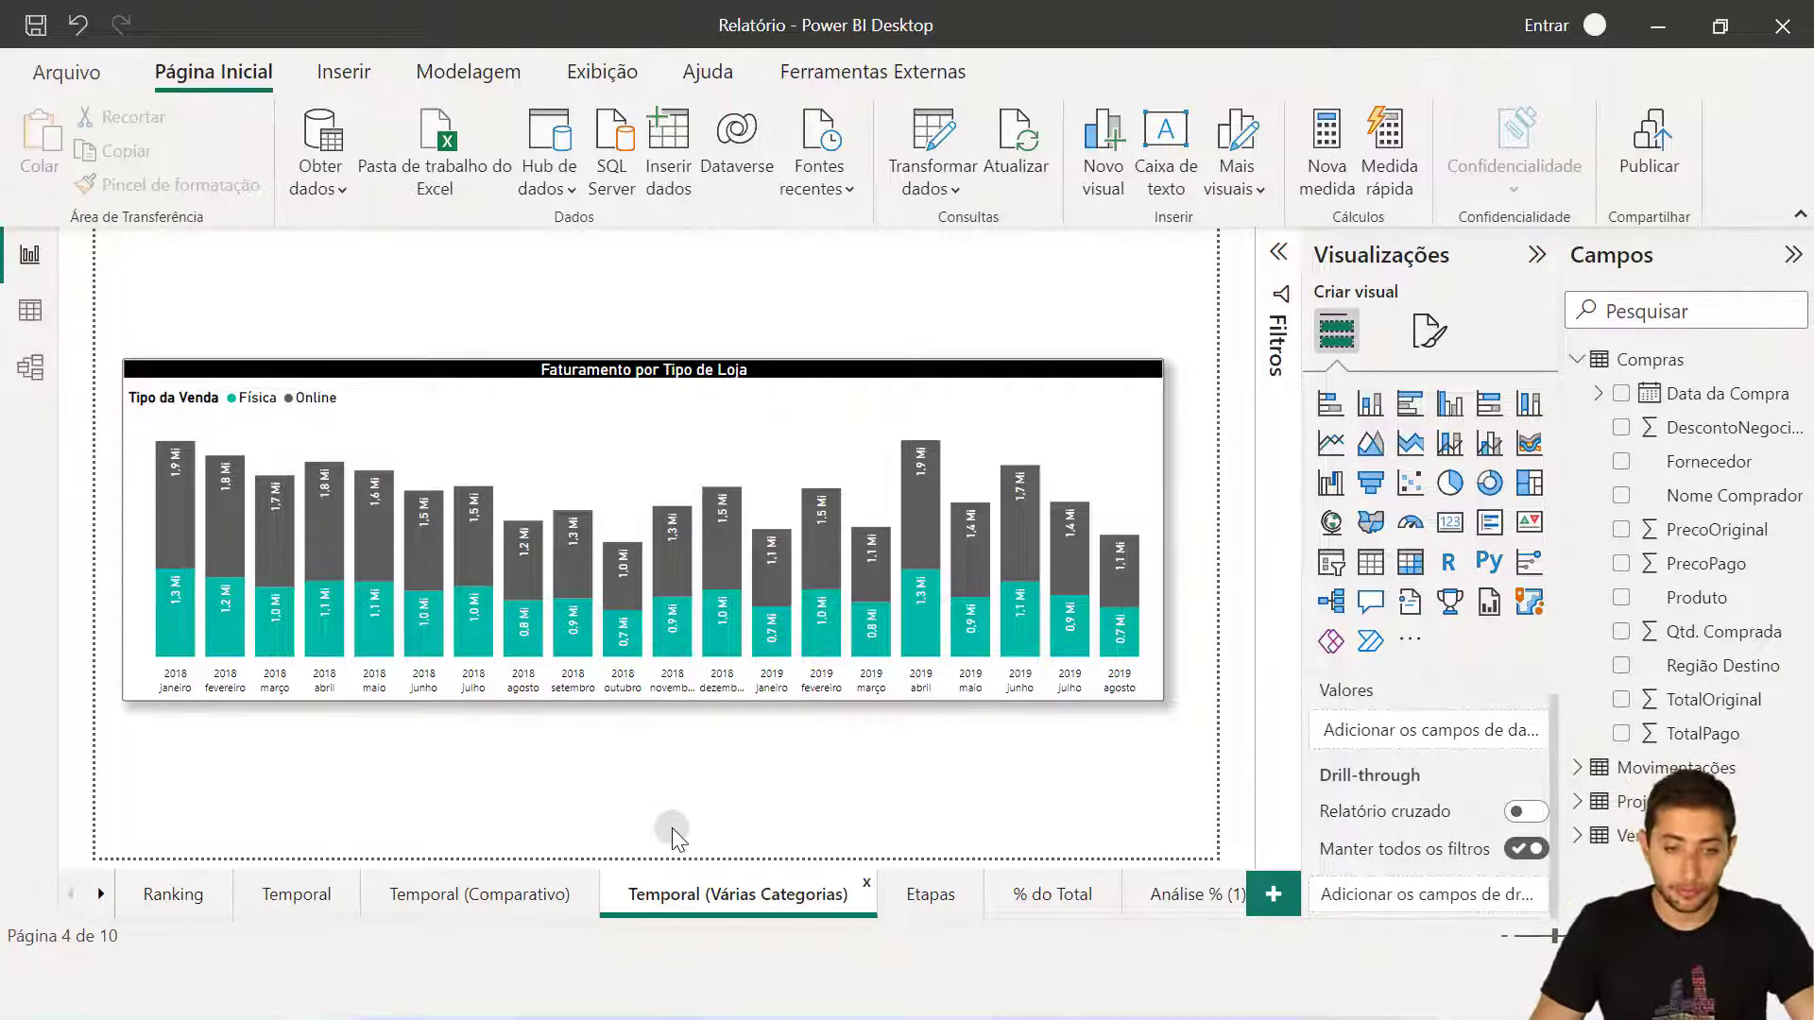
{"action": "left_click", "coordinate": [669, 416]}
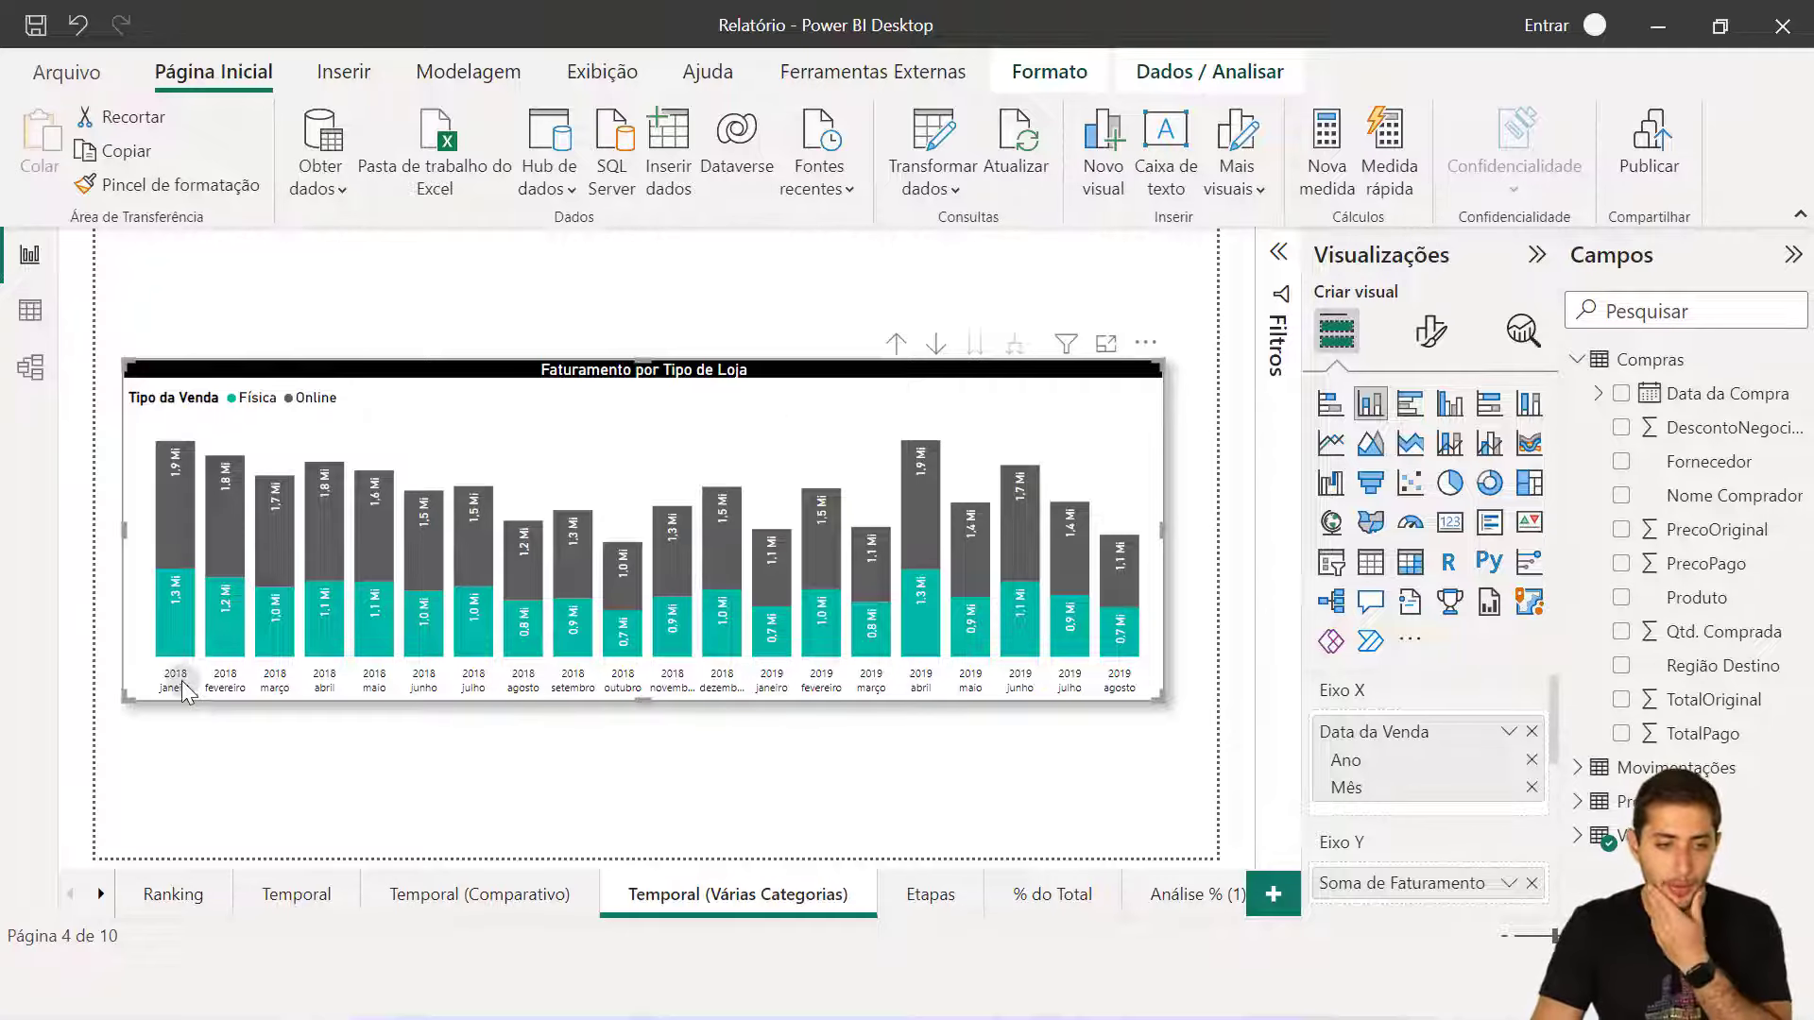
{"action": "mouse_move", "coordinate": [166, 575]}
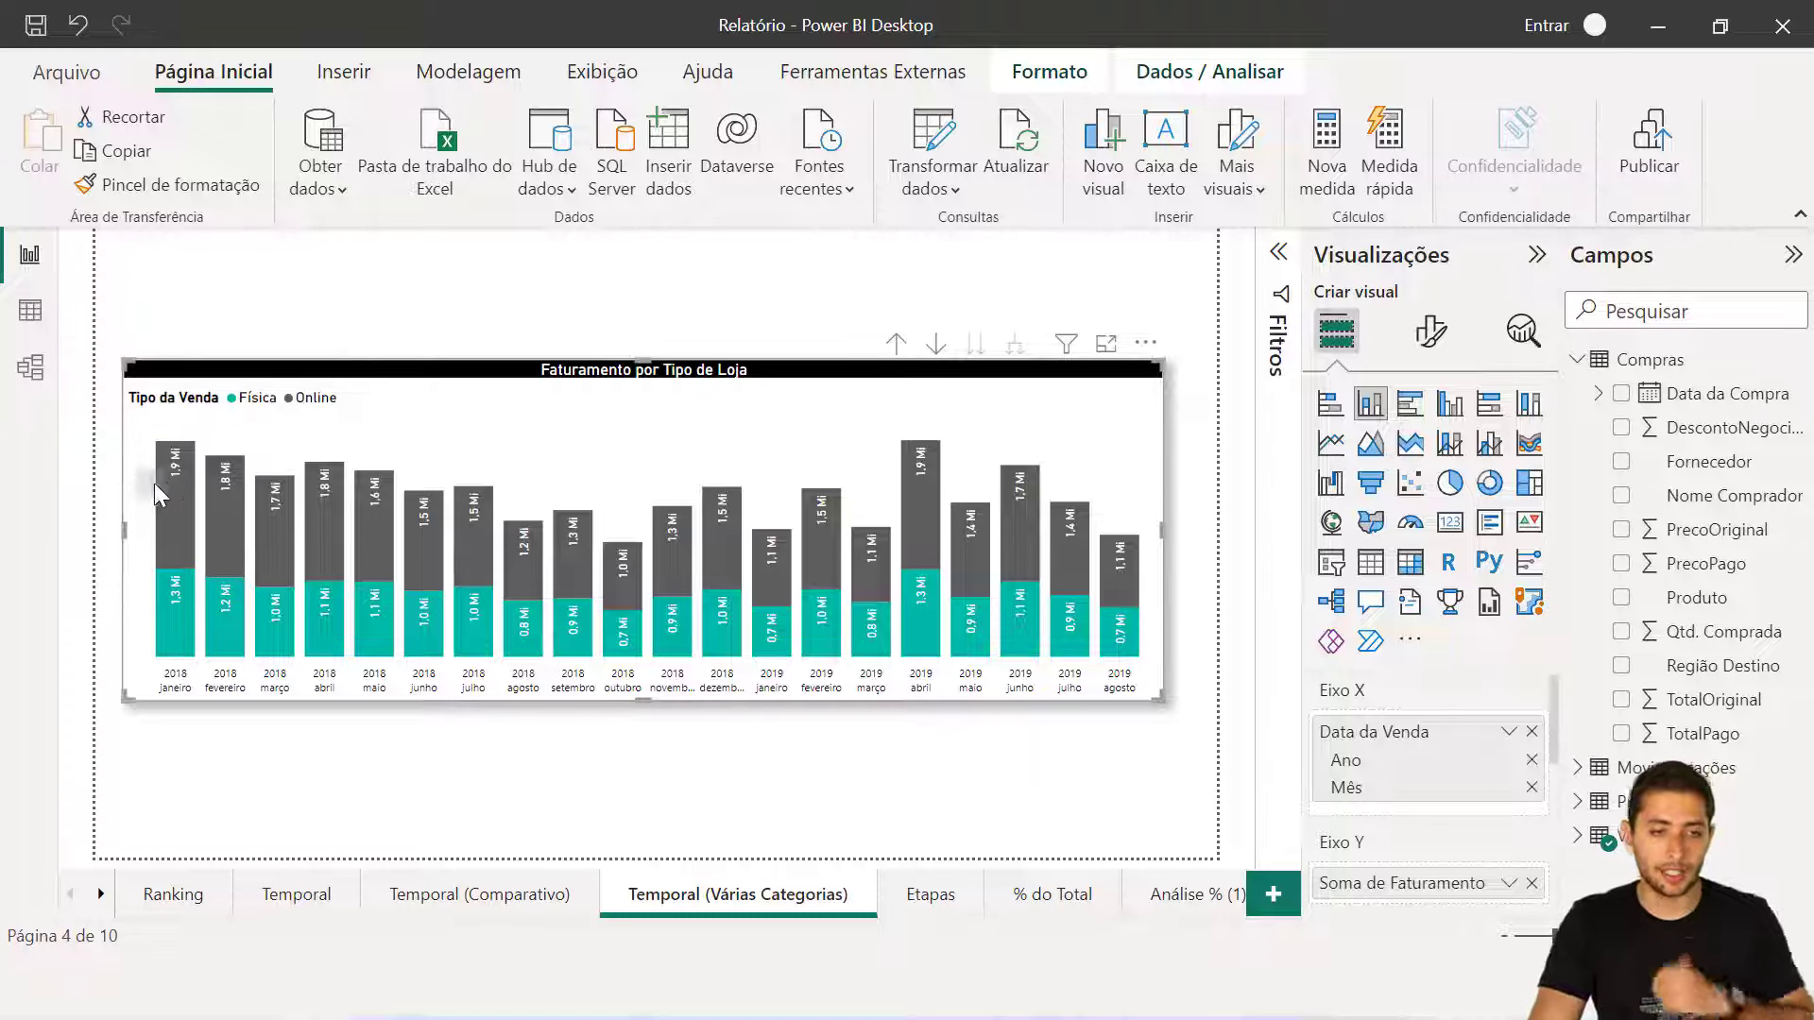
{"action": "left_click", "coordinate": [286, 405]}
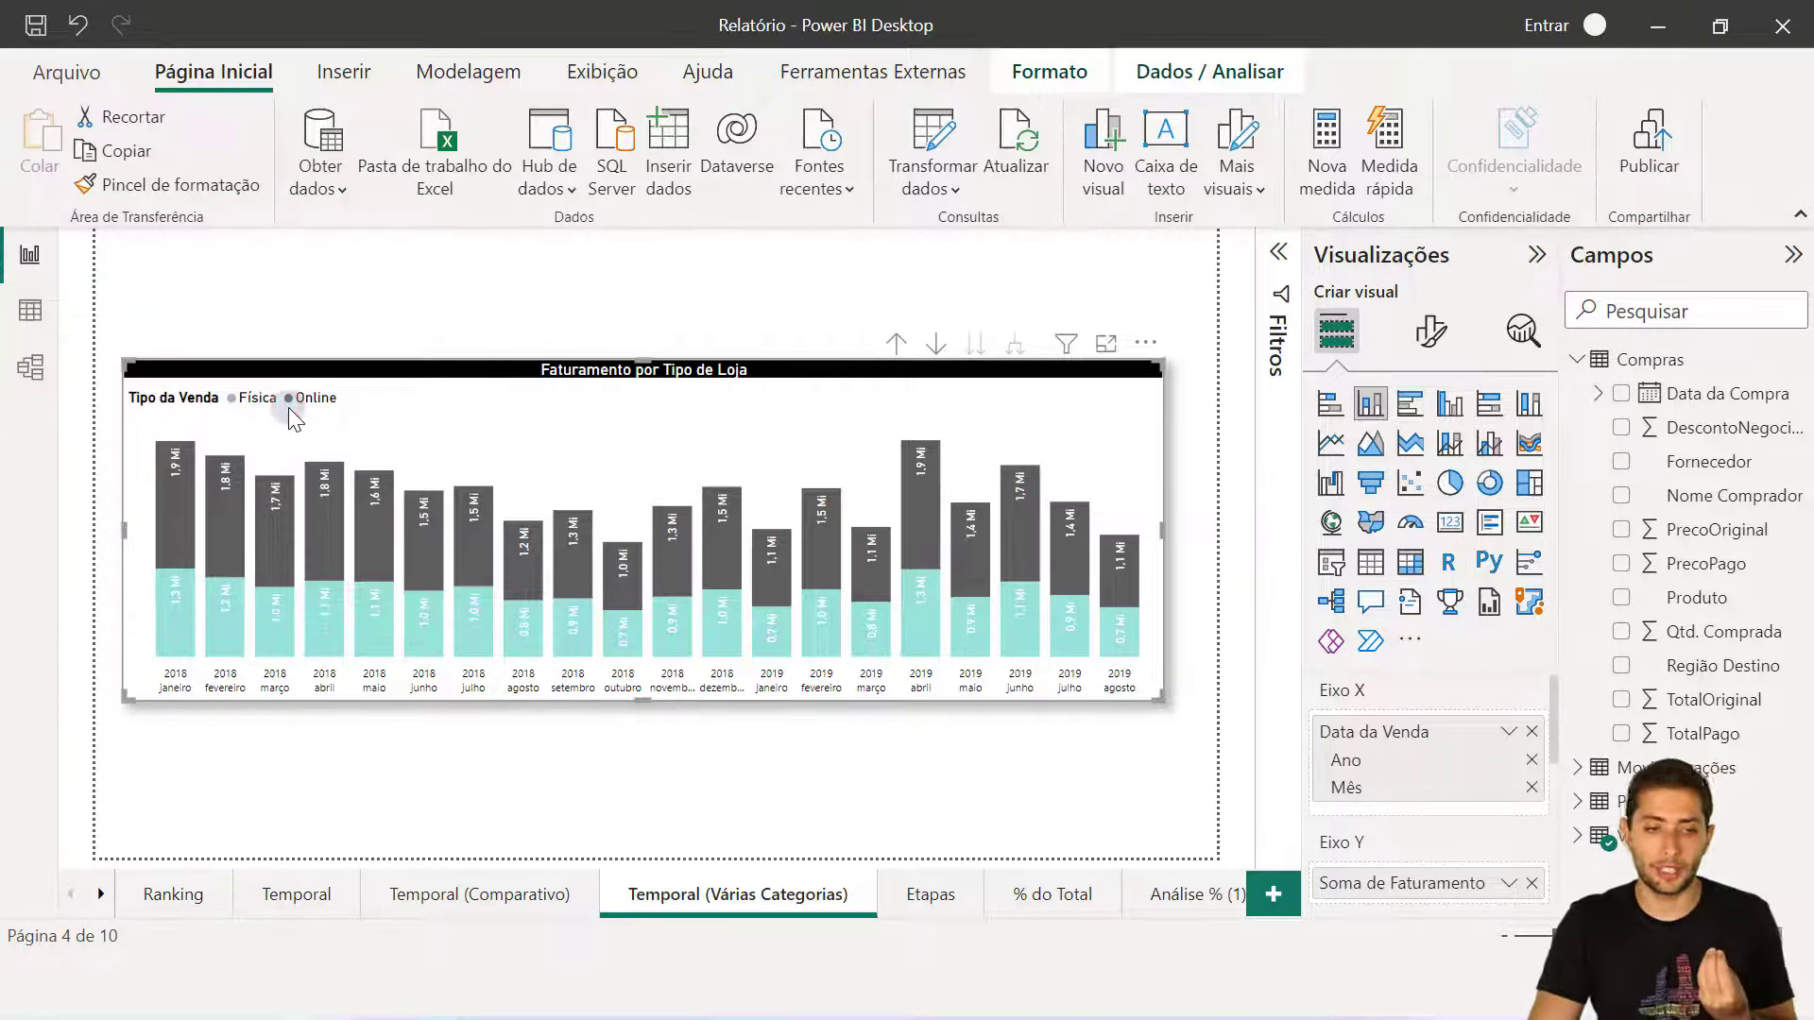
{"action": "left_click", "coordinate": [287, 405]}
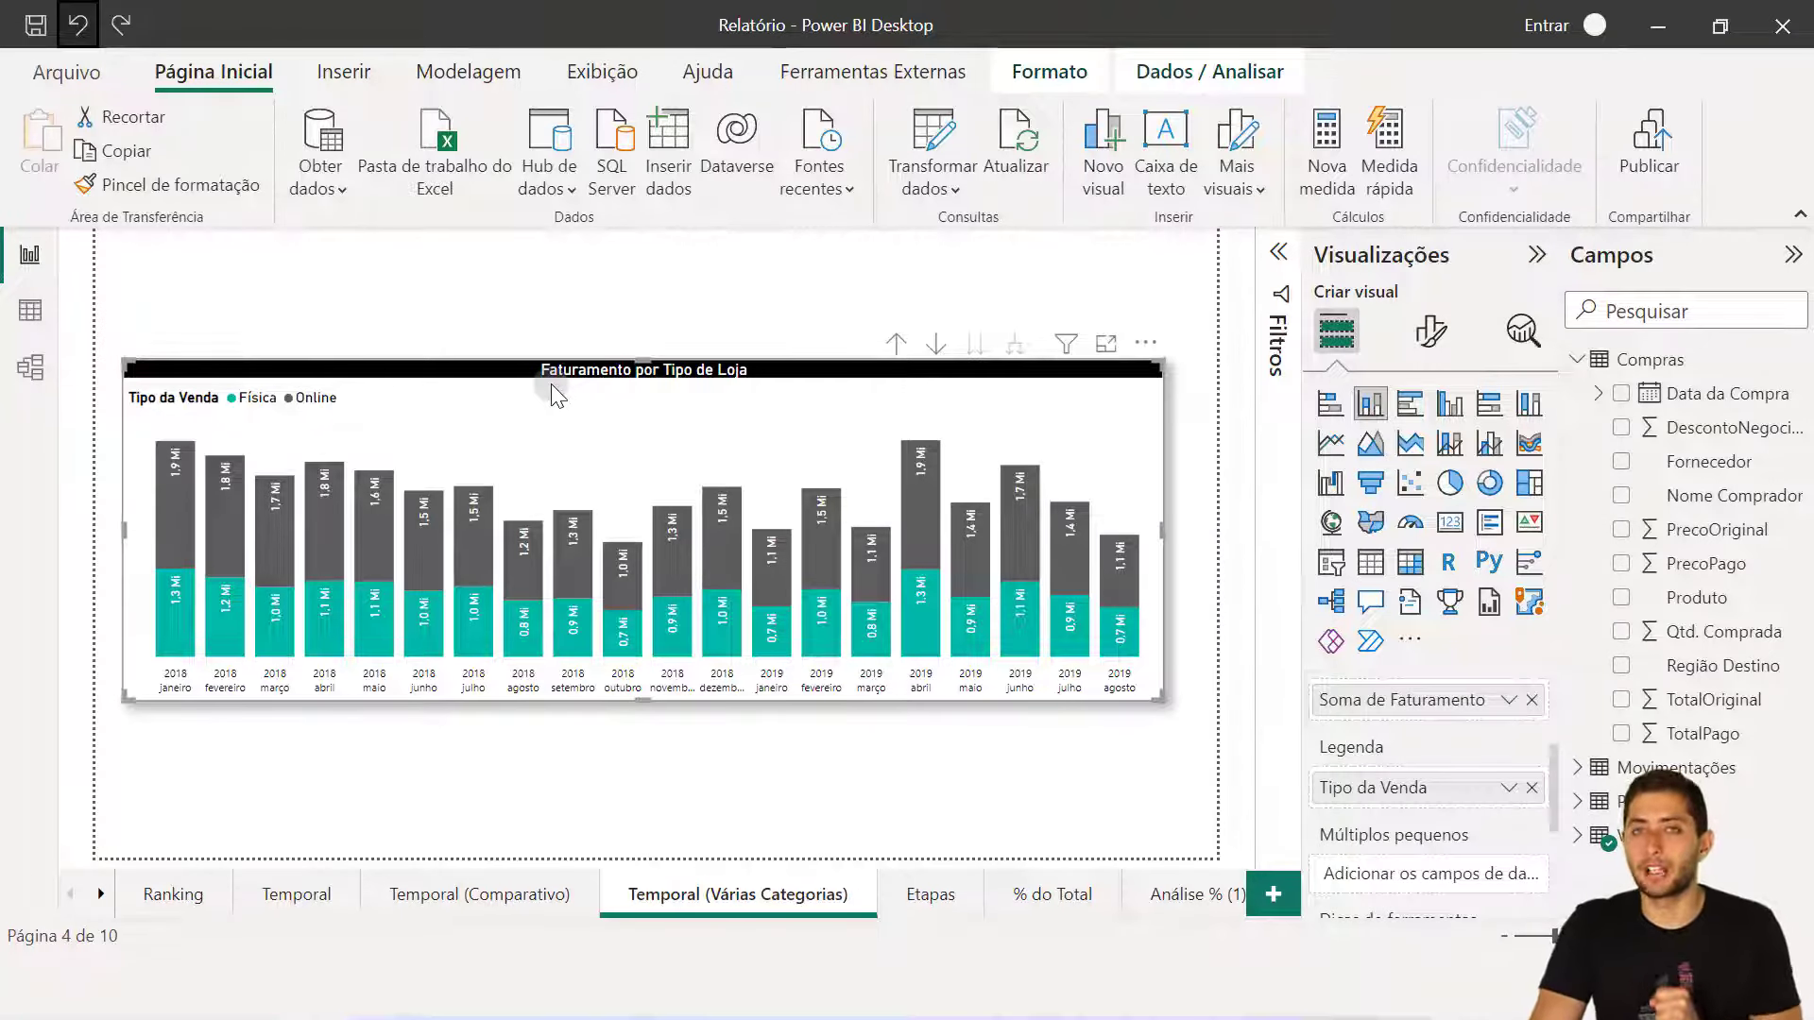
Compare the Faturamento por Tipo de Loja chart as clustered columns and as stacked columns, ending on stacked columns.
{"action": "left_click", "coordinate": [1445, 404]}
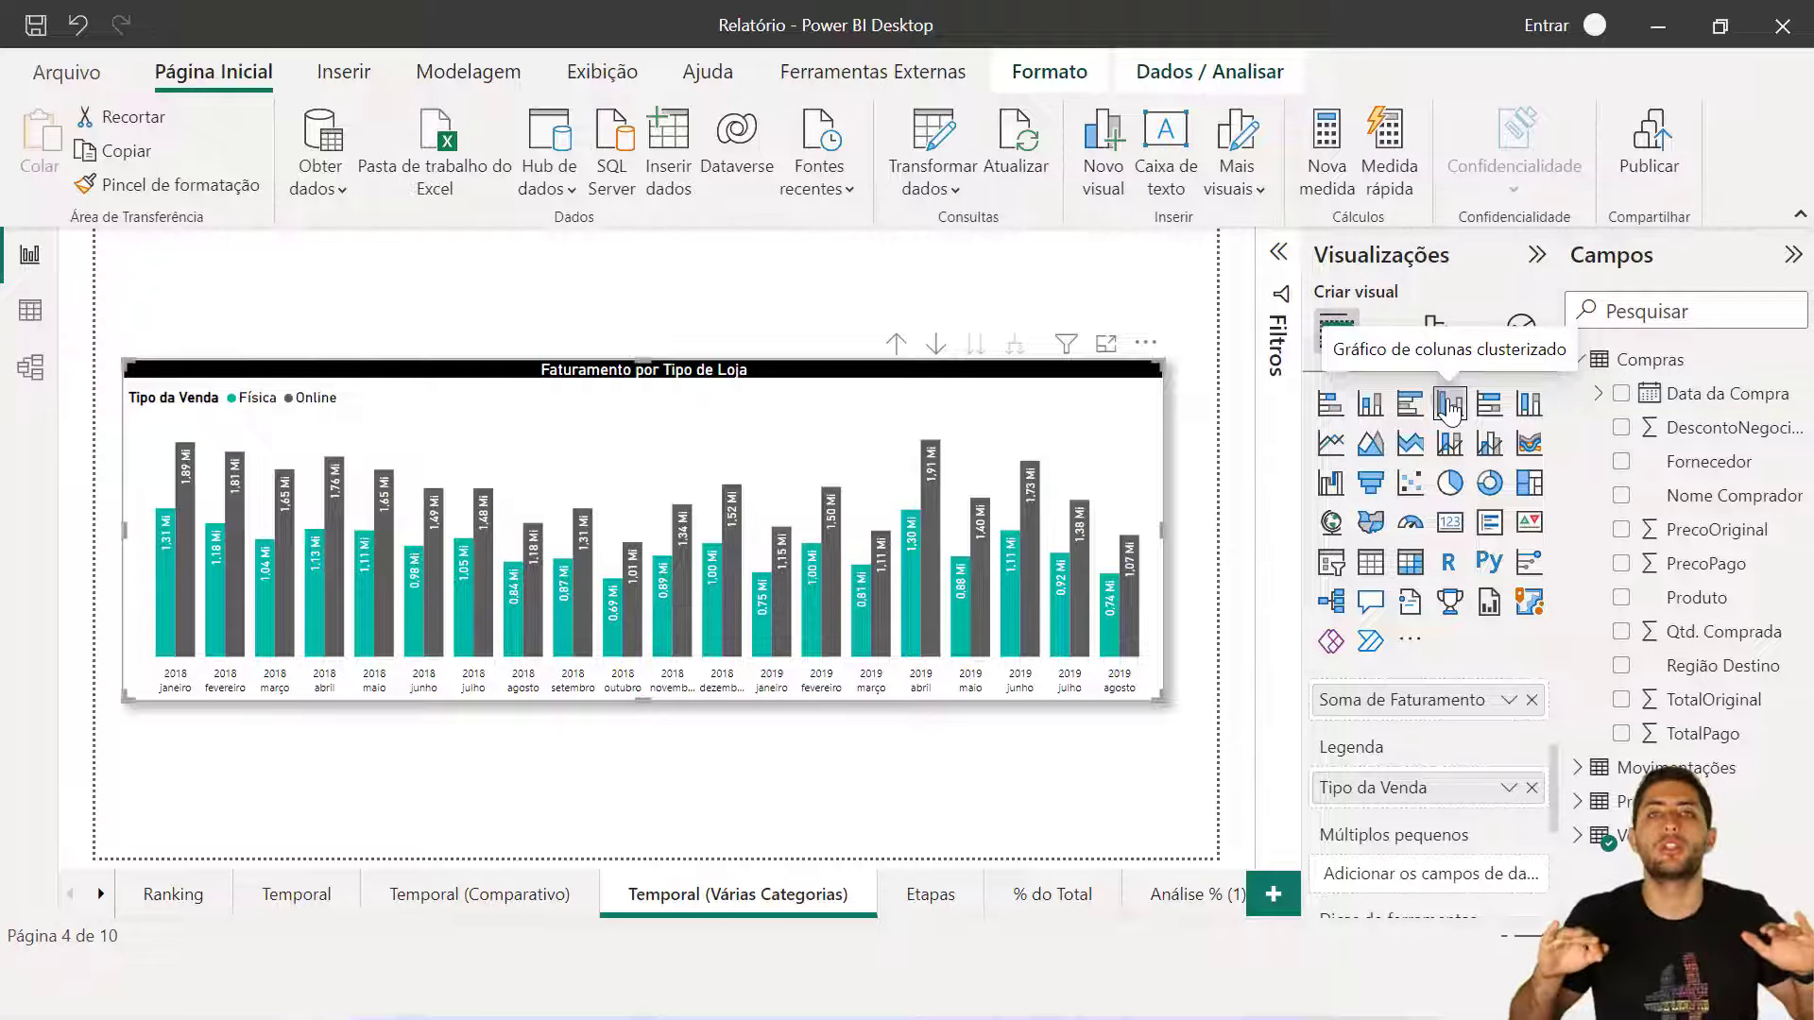
{"action": "left_click", "coordinate": [1369, 404]}
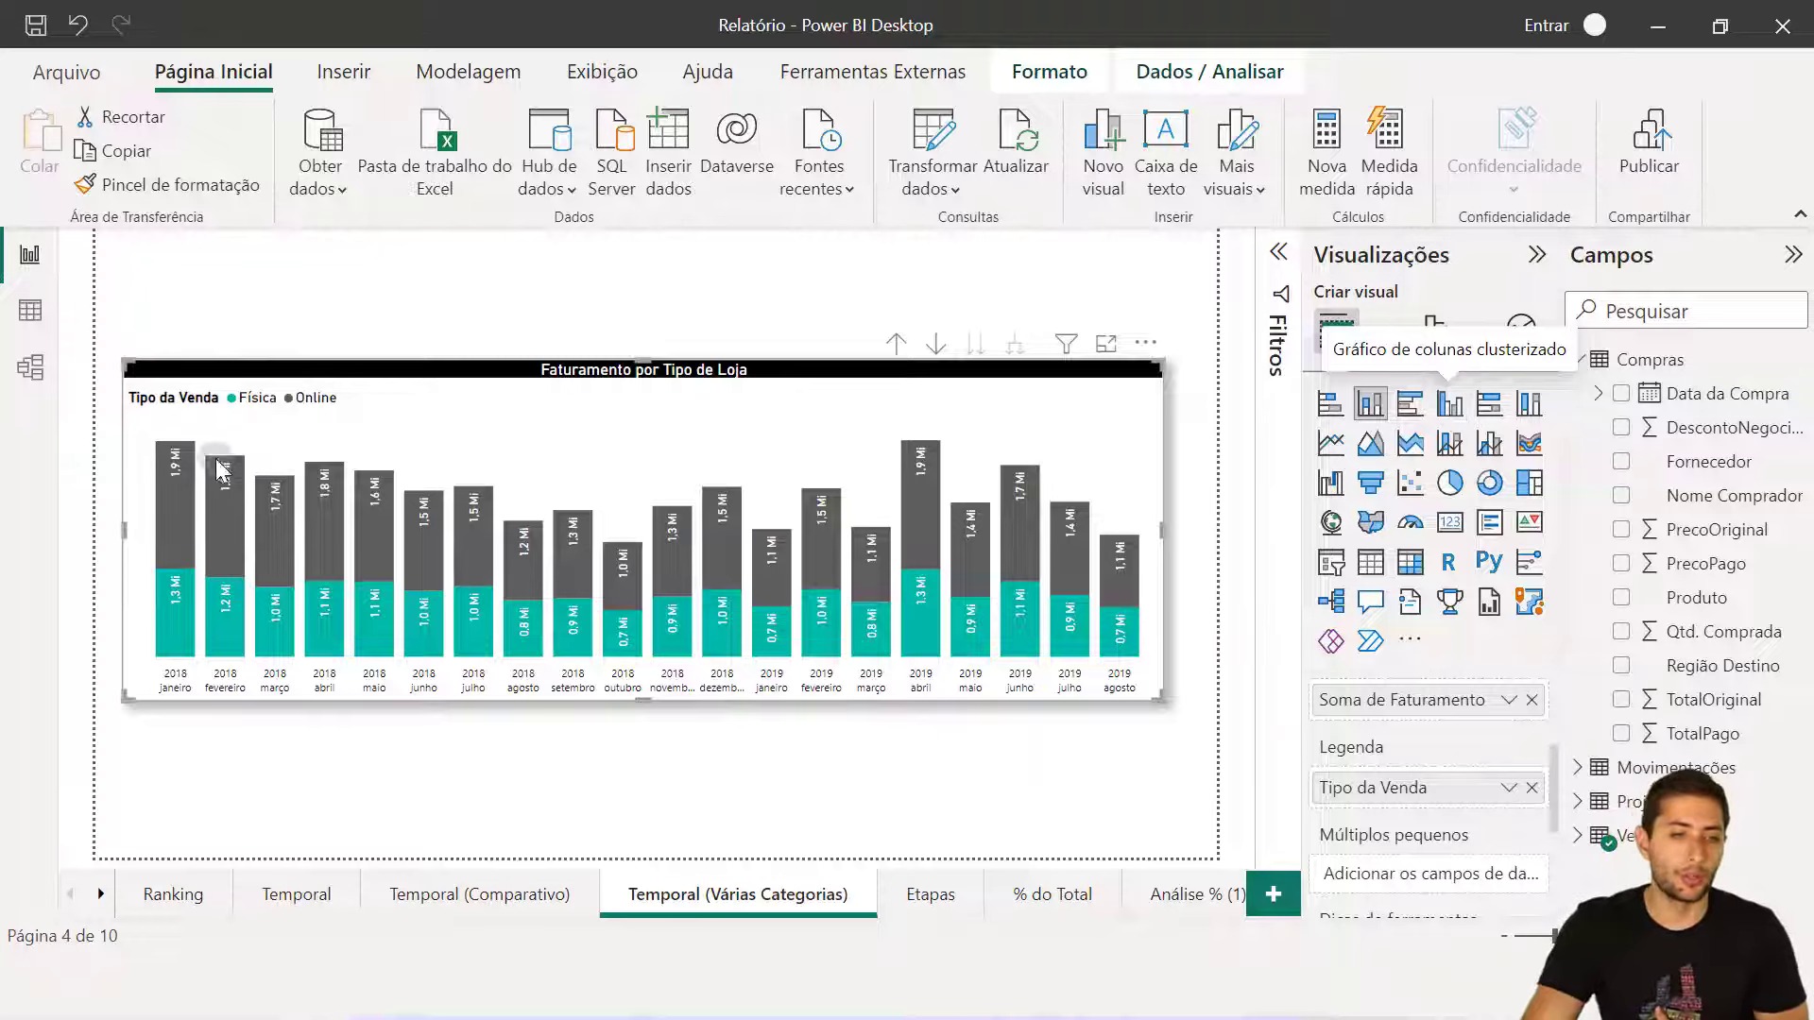
{"action": "left_click", "coordinate": [288, 457]}
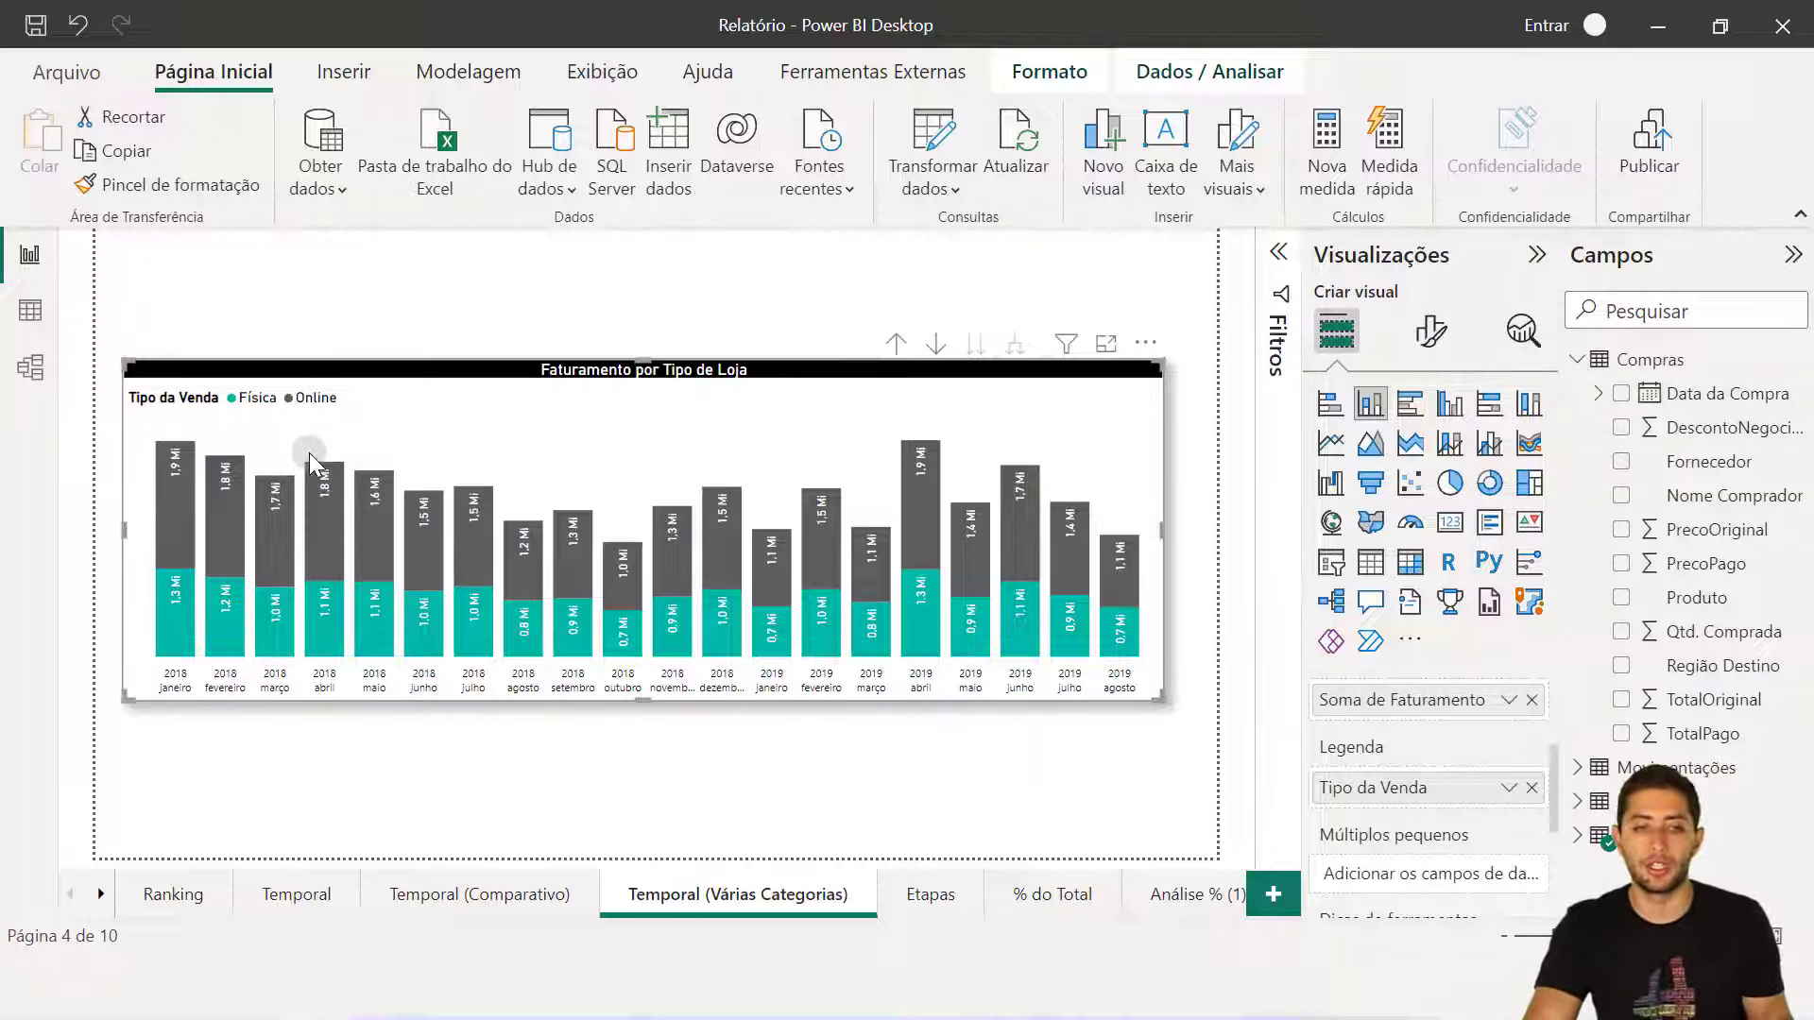
{"action": "left_click", "coordinate": [1452, 408]}
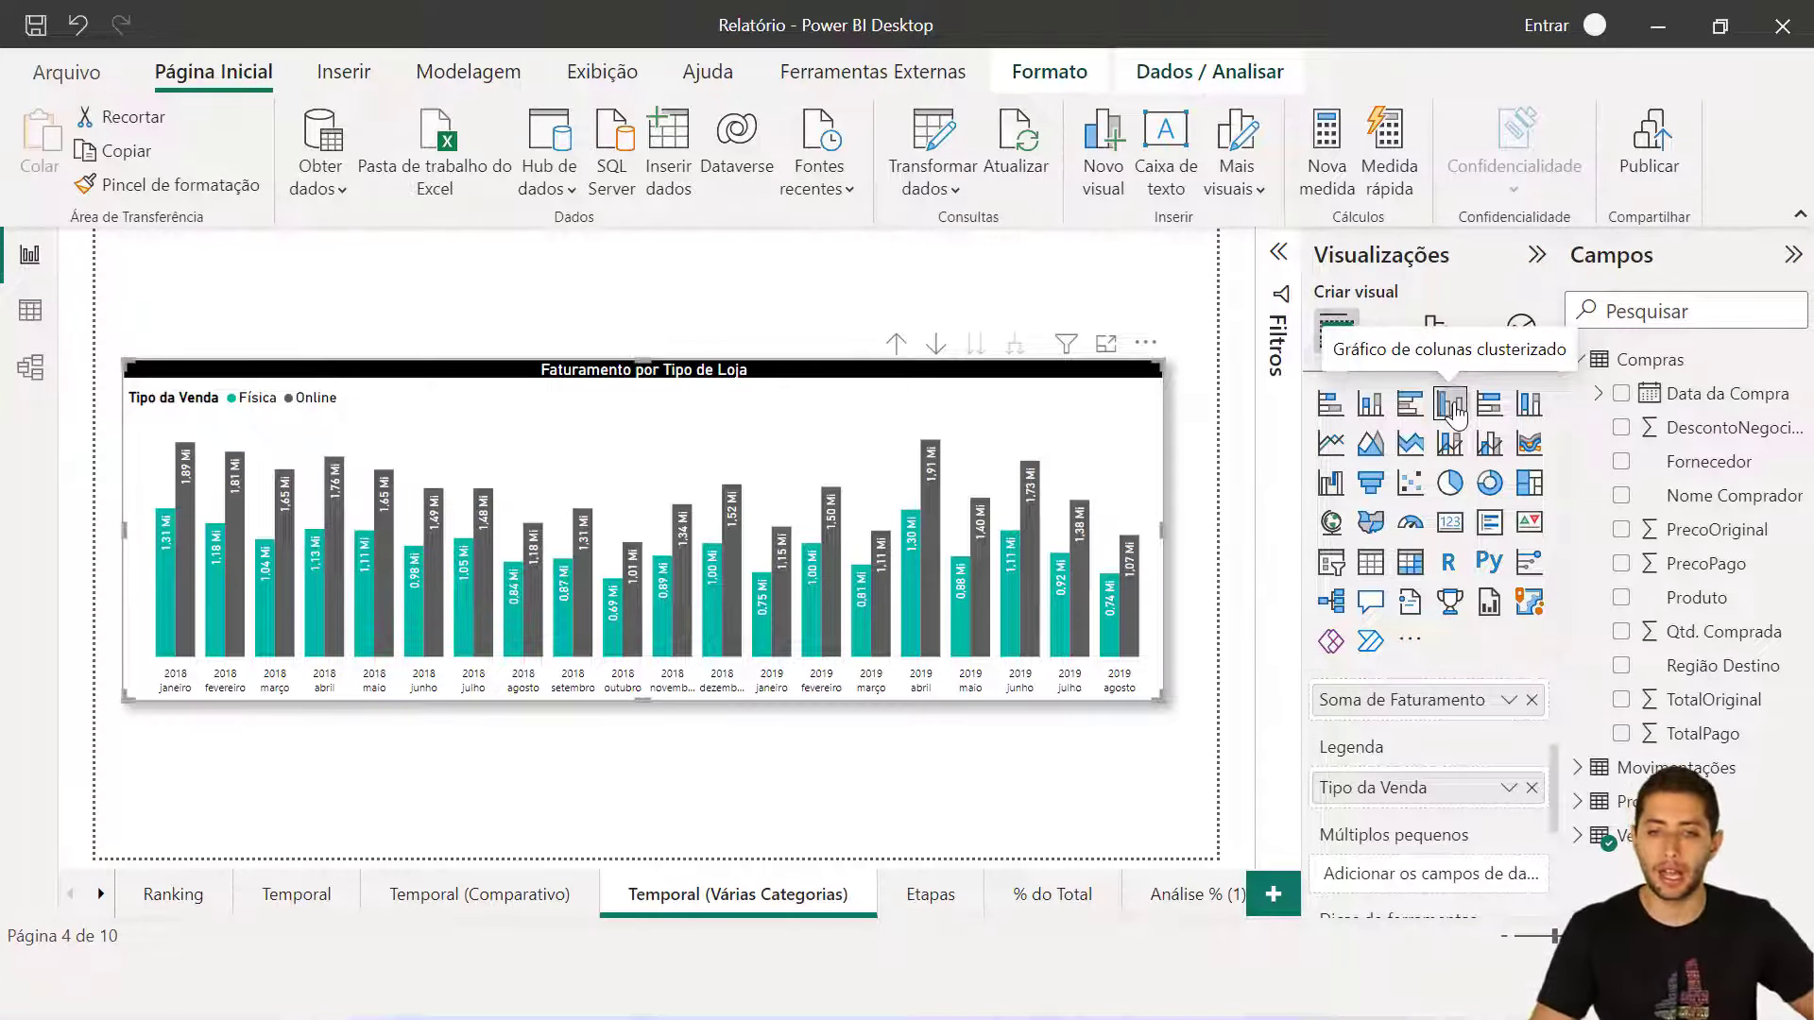
{"action": "left_click", "coordinate": [1370, 404]}
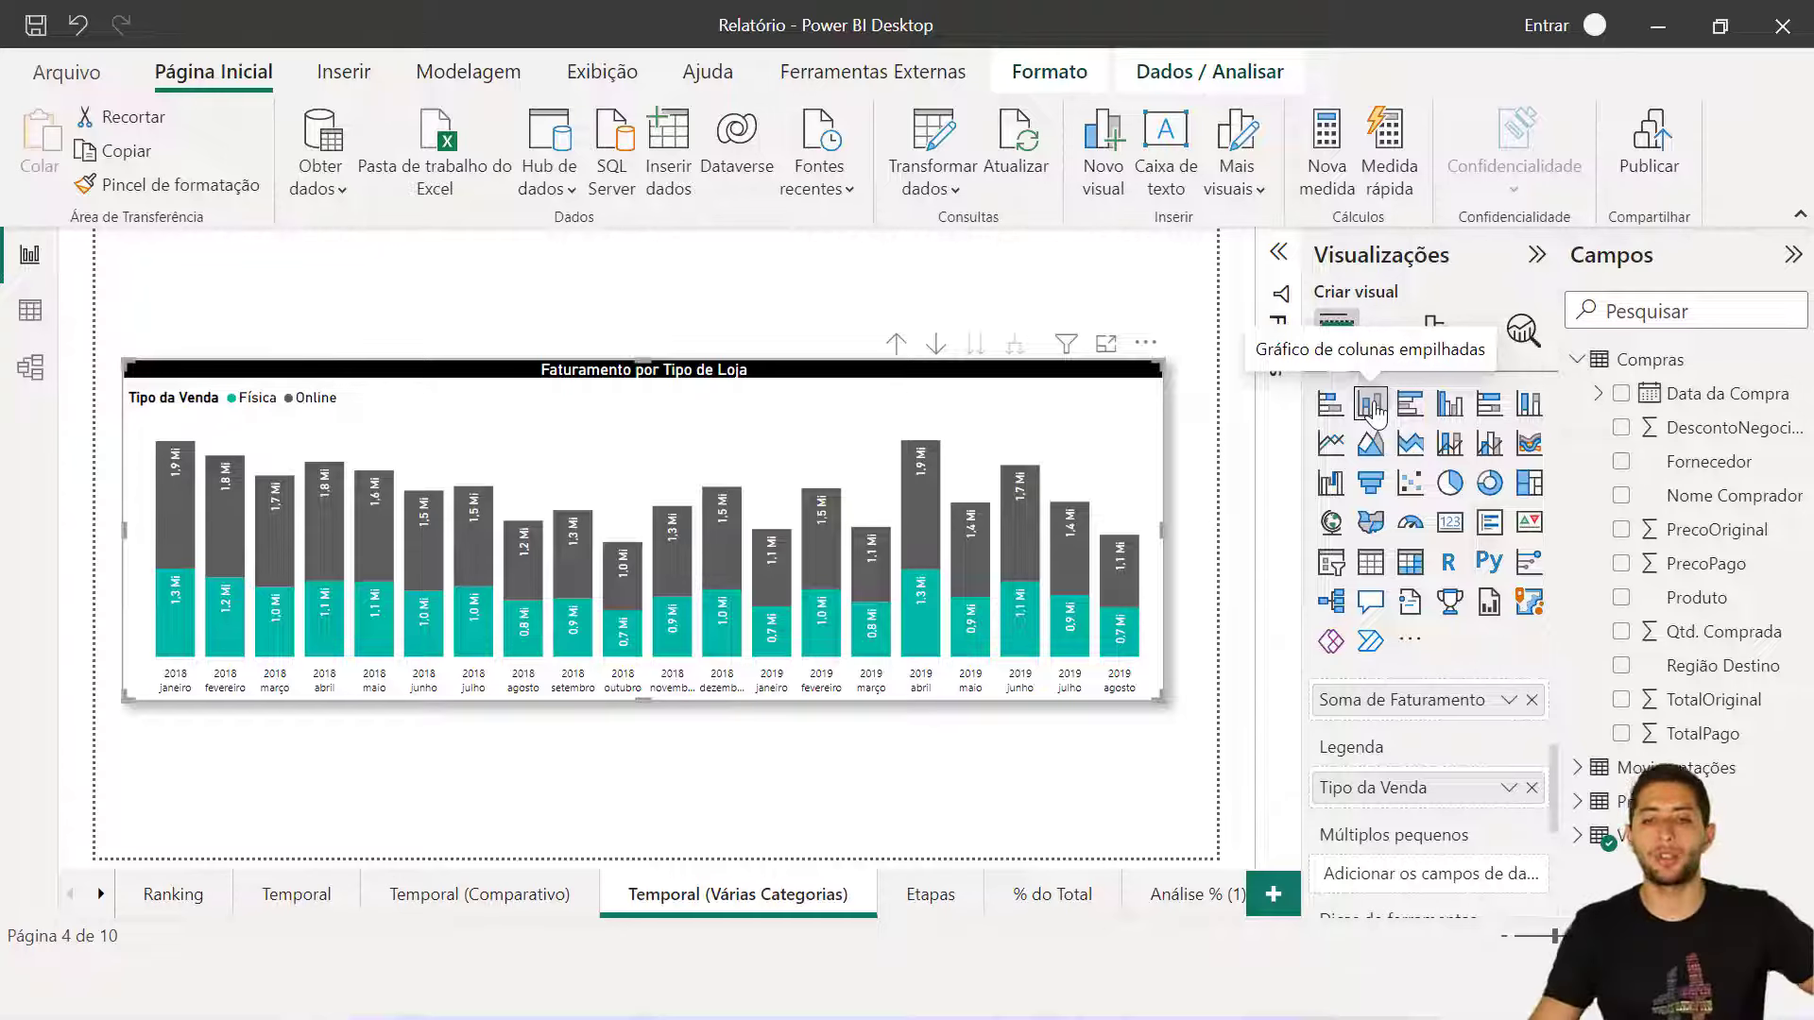
Remove Tipo da Venda from the stacked column chart's legend and add it back from the Vendas table.
{"action": "scroll", "coordinate": [1436, 767], "scroll_direction": "up", "scroll_amount": 1}
{"action": "scroll", "coordinate": [1436, 767], "scroll_direction": "up", "scroll_amount": 1}
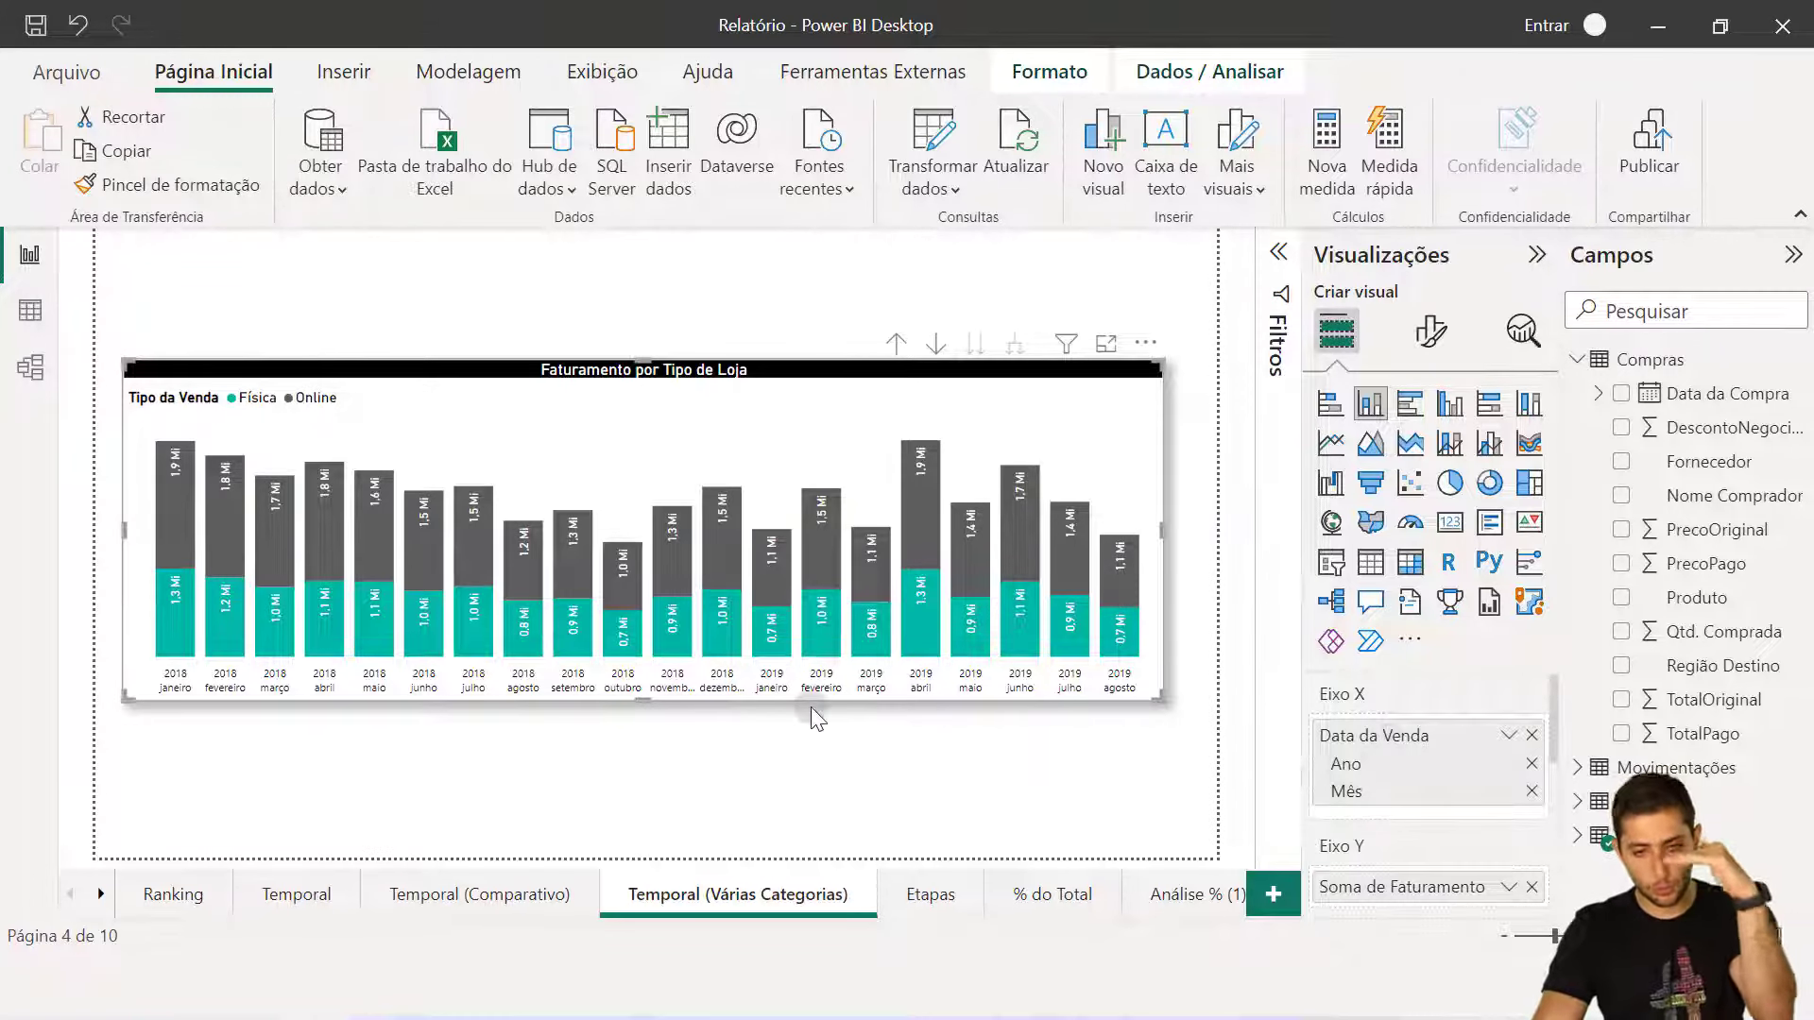
{"action": "scroll", "coordinate": [1449, 820], "scroll_direction": "down", "scroll_amount": 1}
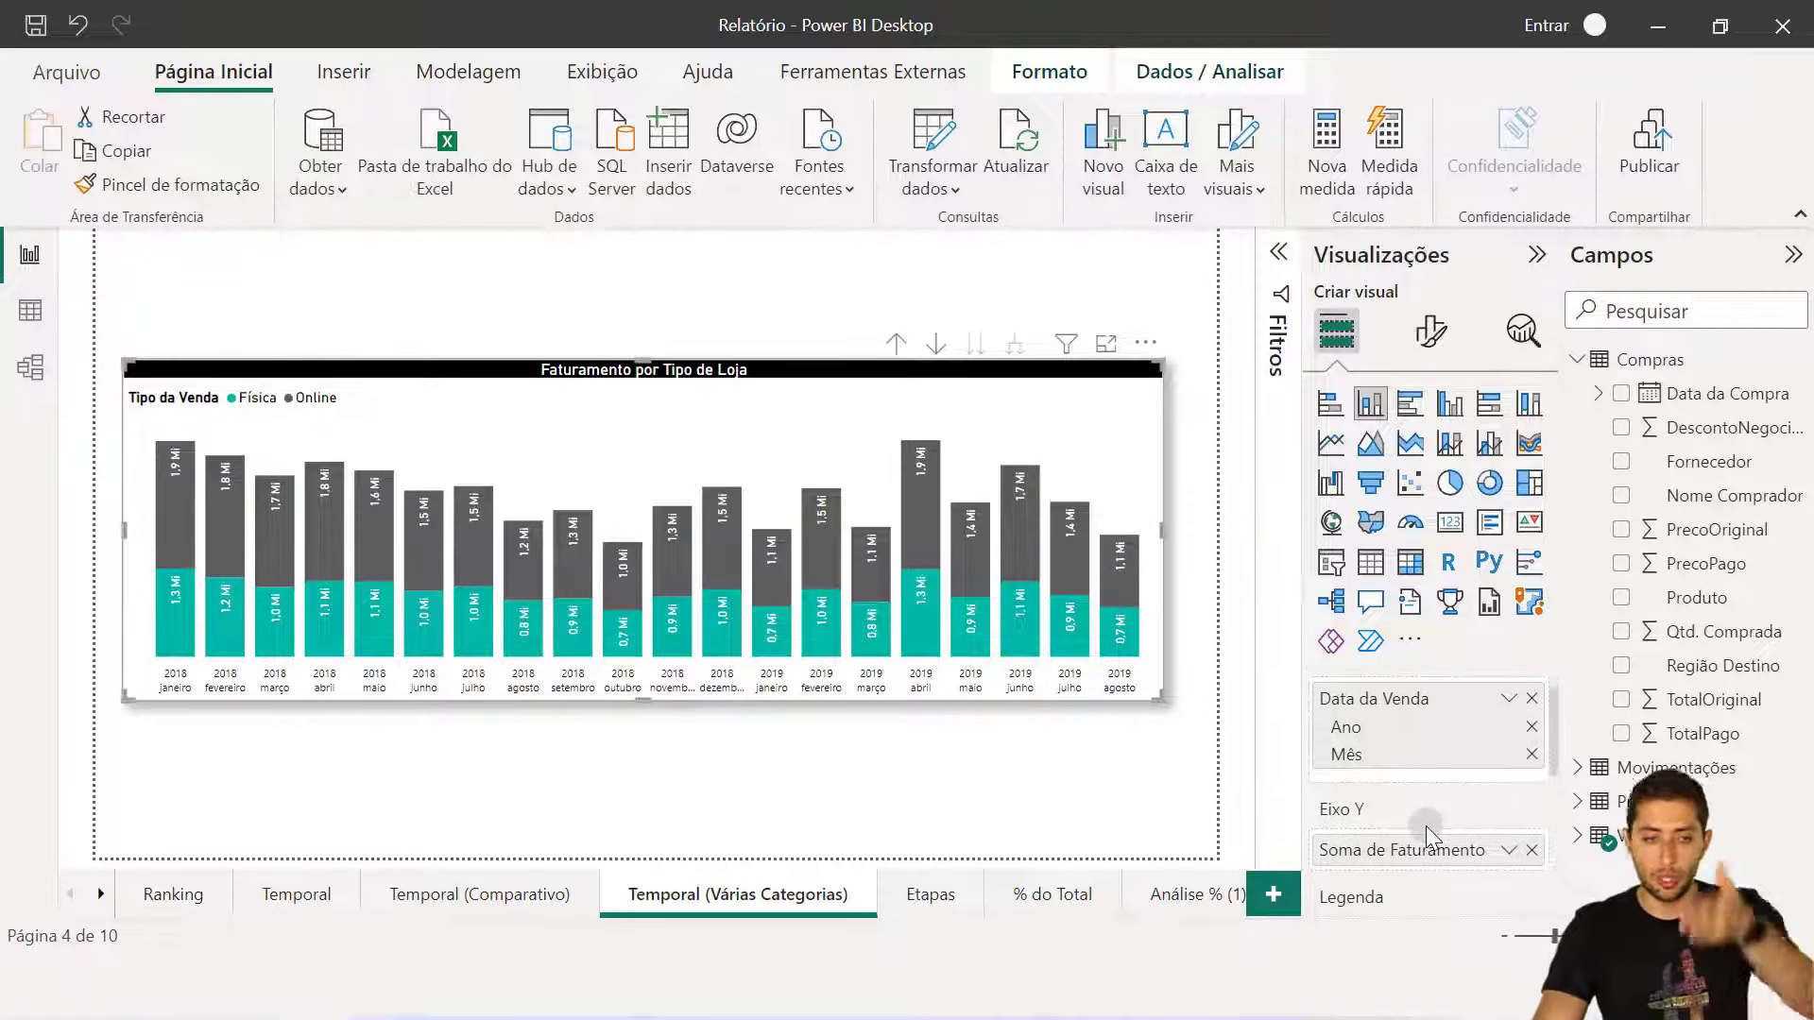
{"action": "scroll", "coordinate": [1425, 826], "scroll_direction": "down", "scroll_amount": 2}
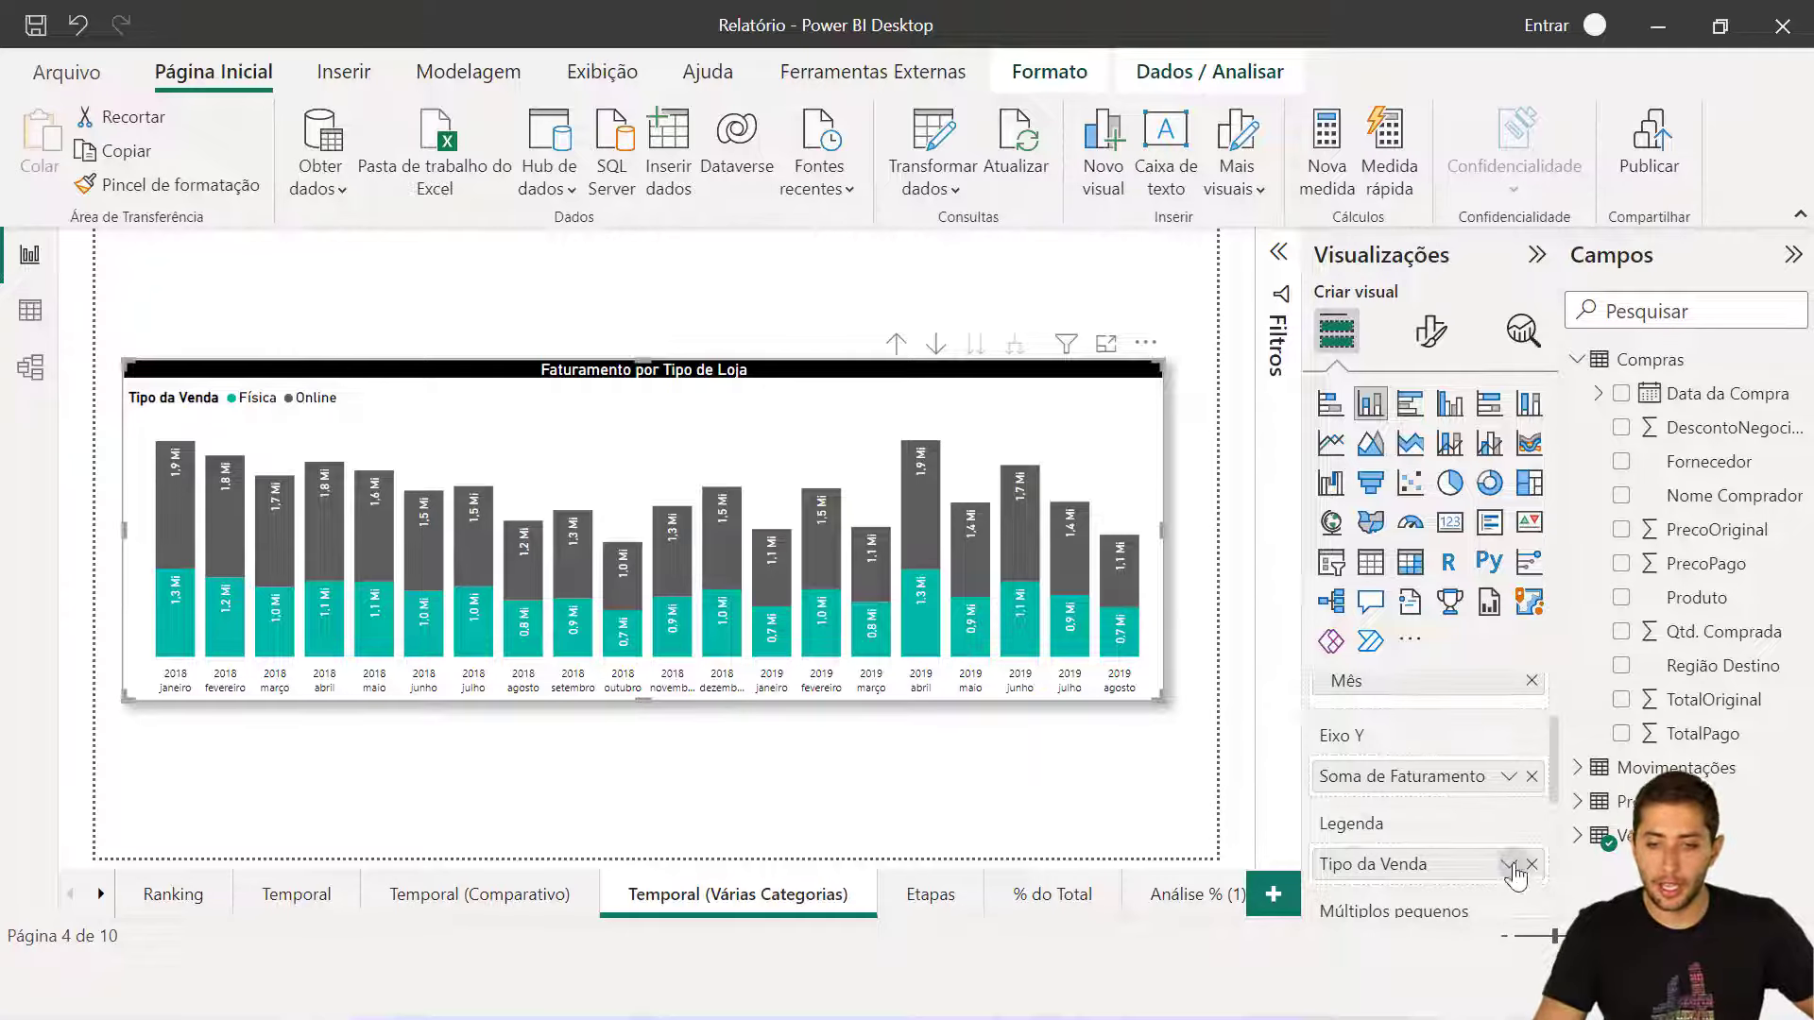
{"action": "scroll", "coordinate": [1352, 829], "scroll_direction": "down", "scroll_amount": 1}
{"action": "left_click", "coordinate": [1571, 835]}
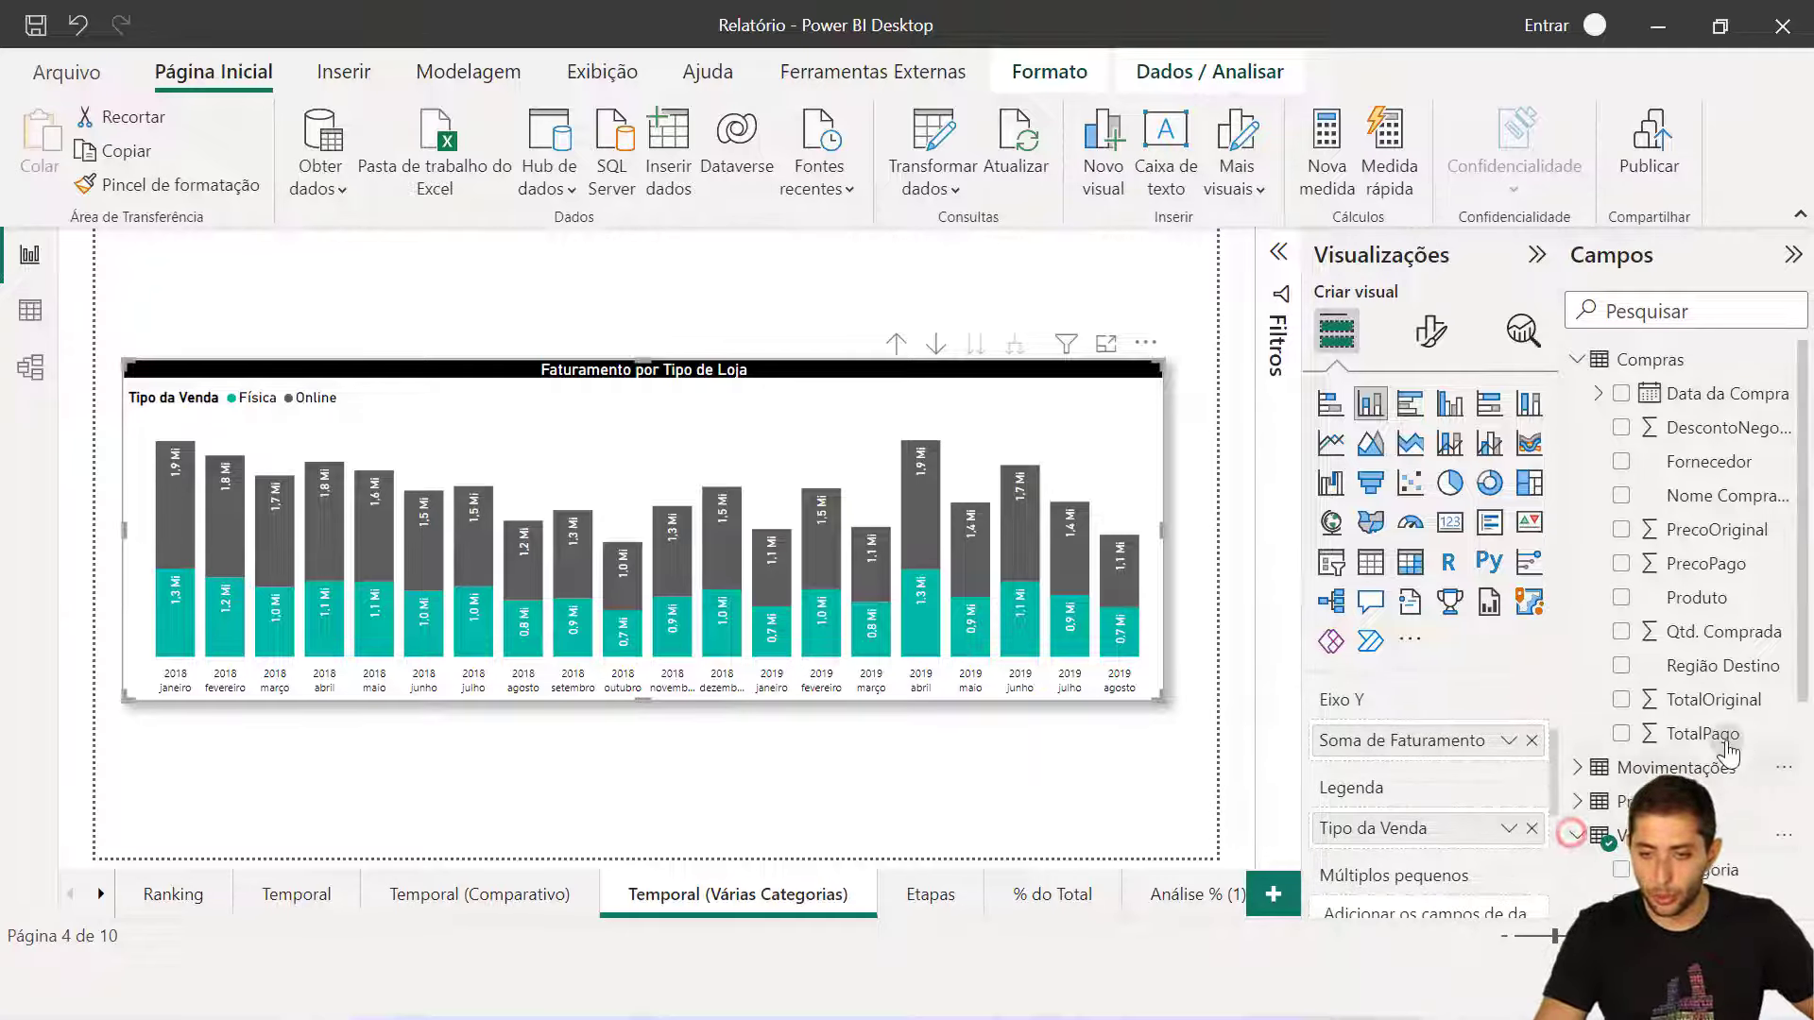
{"action": "scroll", "coordinate": [1725, 745], "scroll_direction": "down", "scroll_amount": 3}
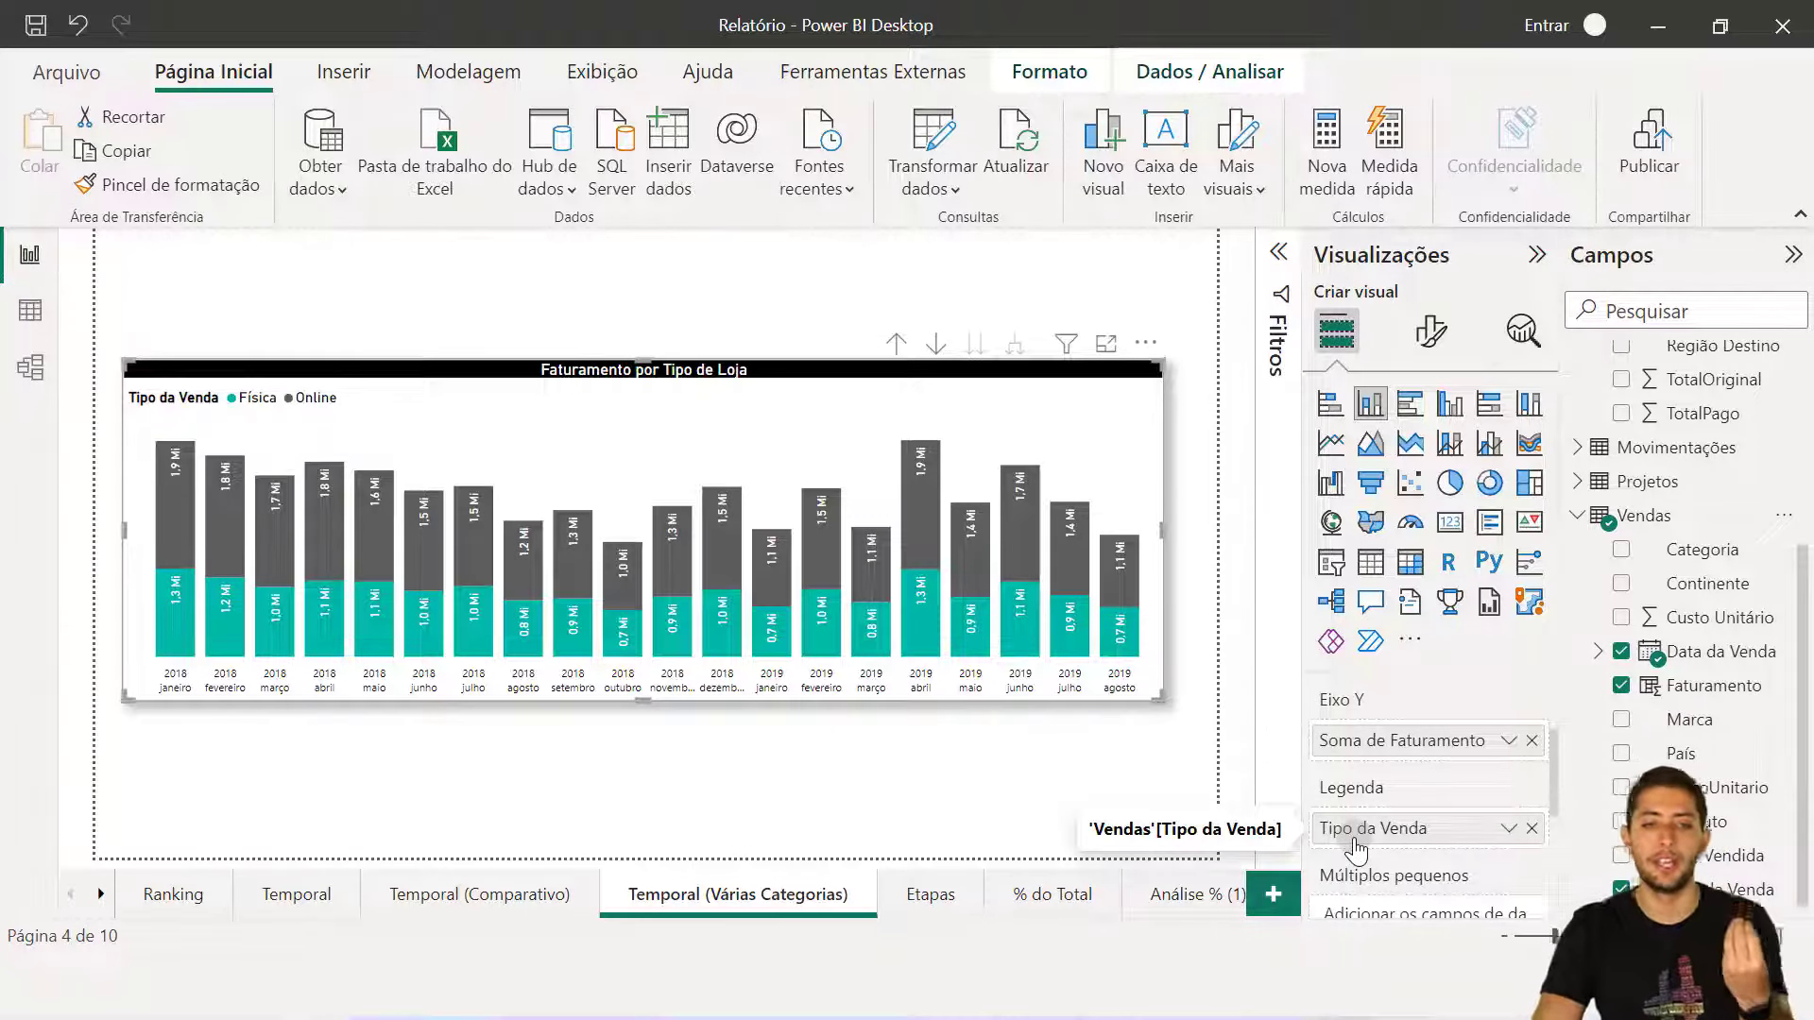
{"action": "left_click", "coordinate": [1532, 830]}
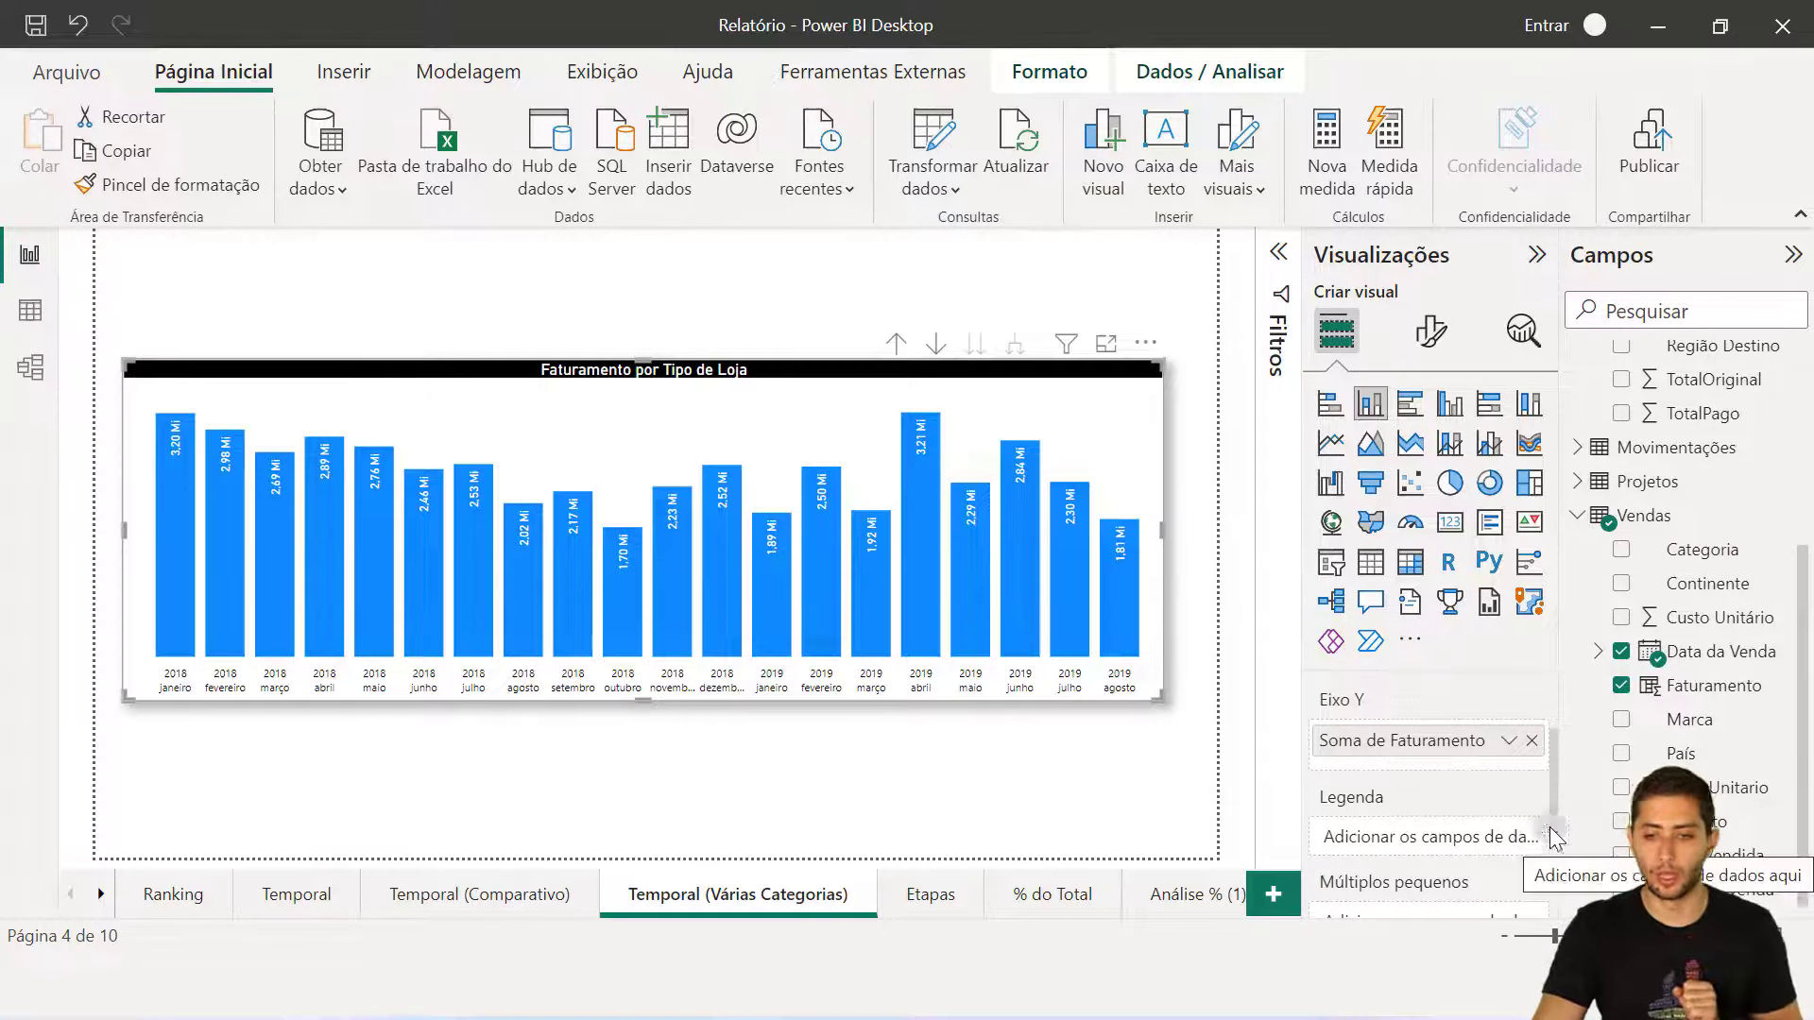
{"action": "left_click_drag", "start_coordinate": [1748, 893], "coordinate": [1459, 843]}
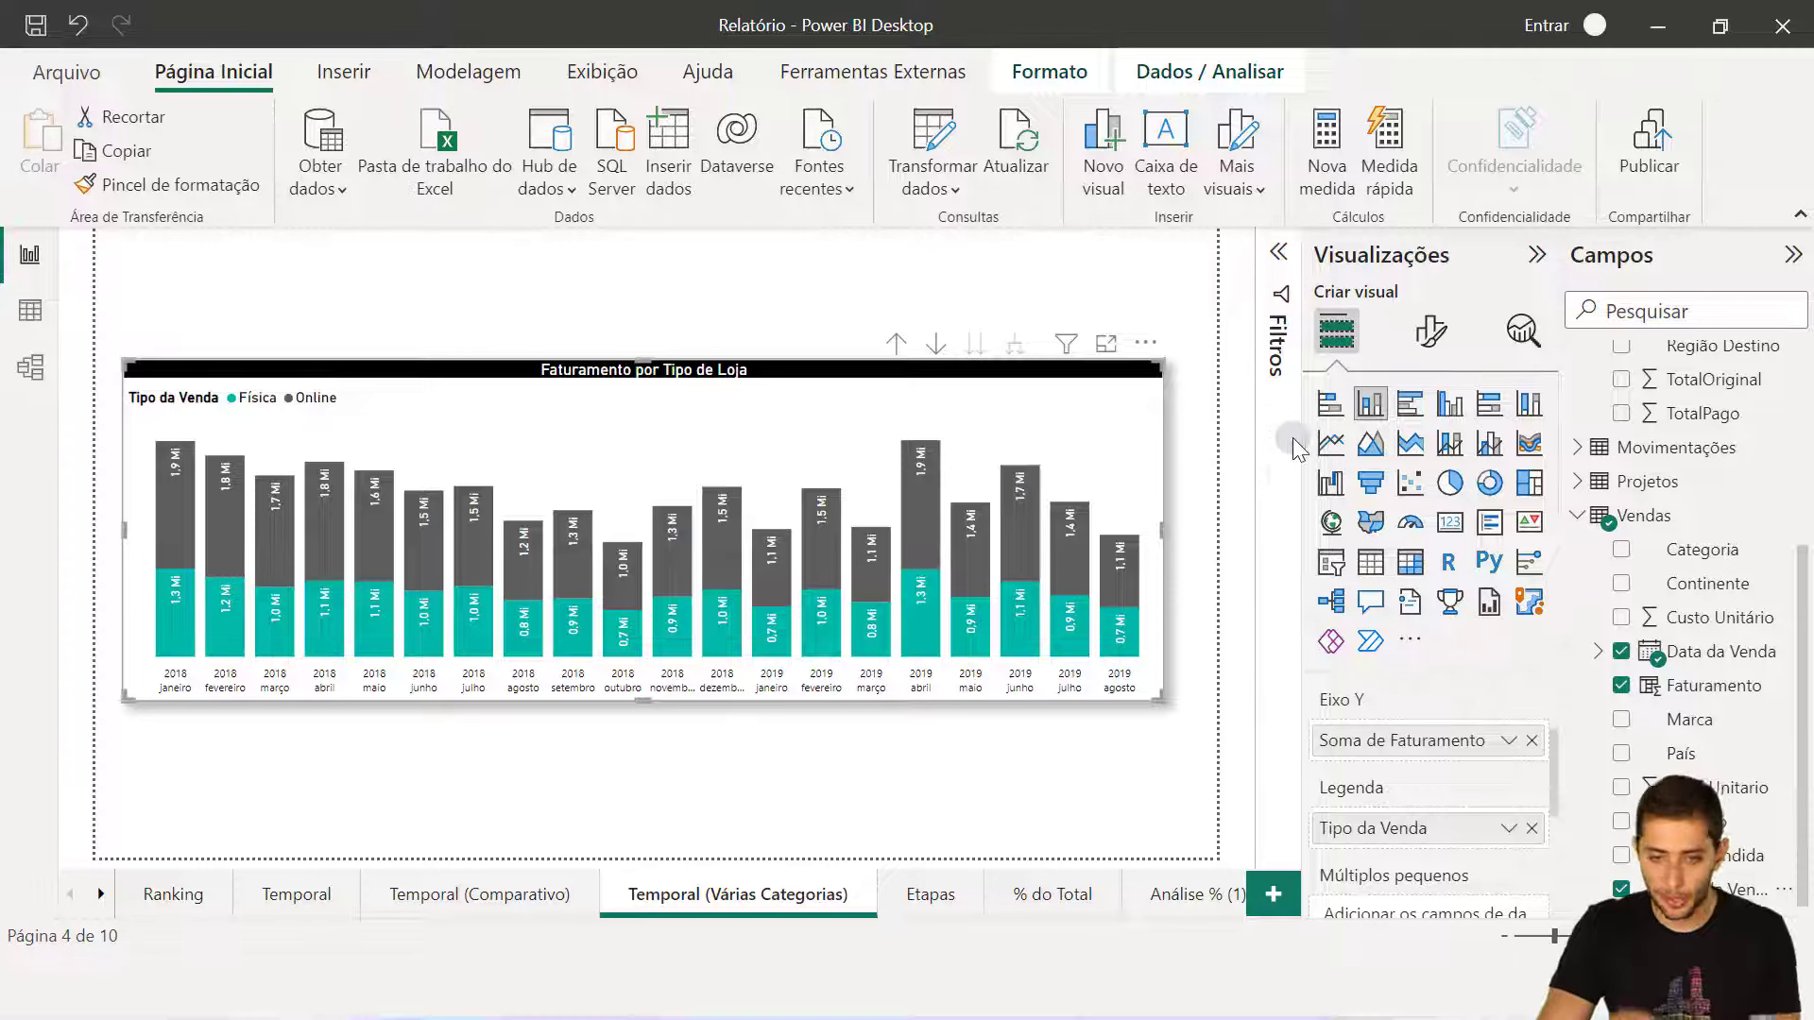
On the Temporal (Comparativo) page, compare the Original x Negociado Mensal chart as lines and as stacked columns, ending on clustered columns.
{"action": "left_click", "coordinate": [496, 899]}
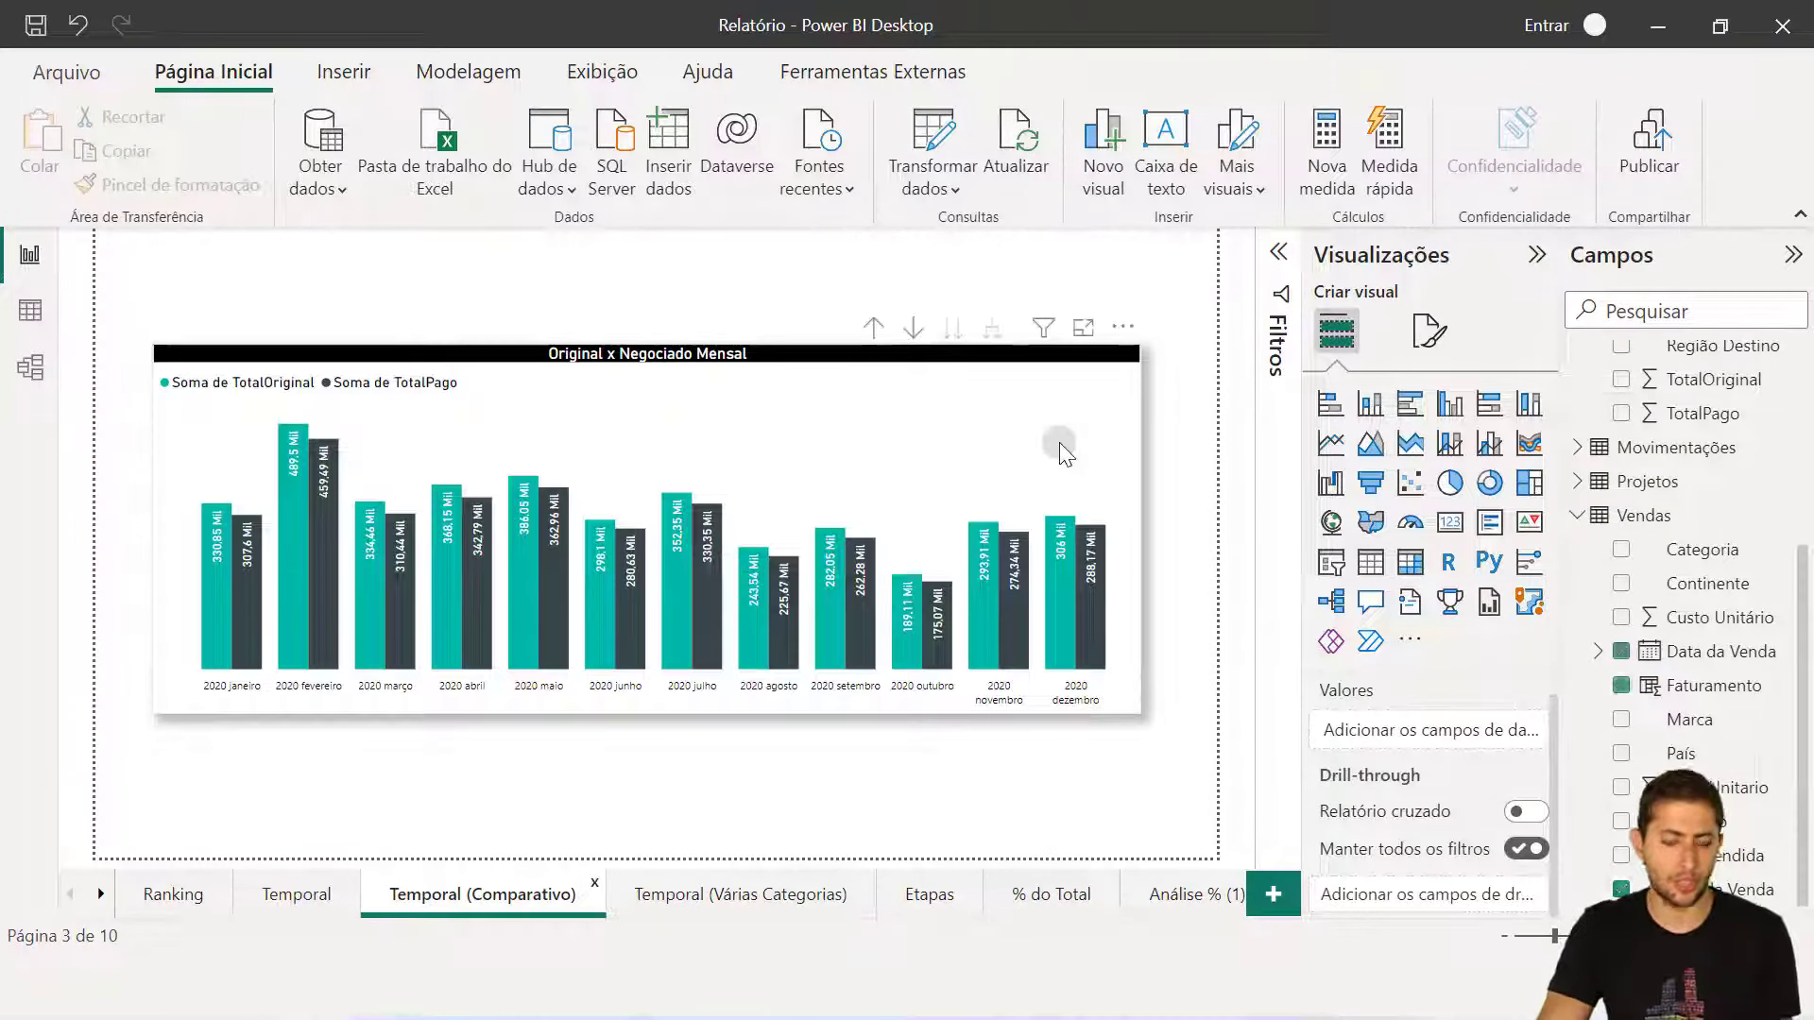
{"action": "left_click", "coordinate": [644, 412]}
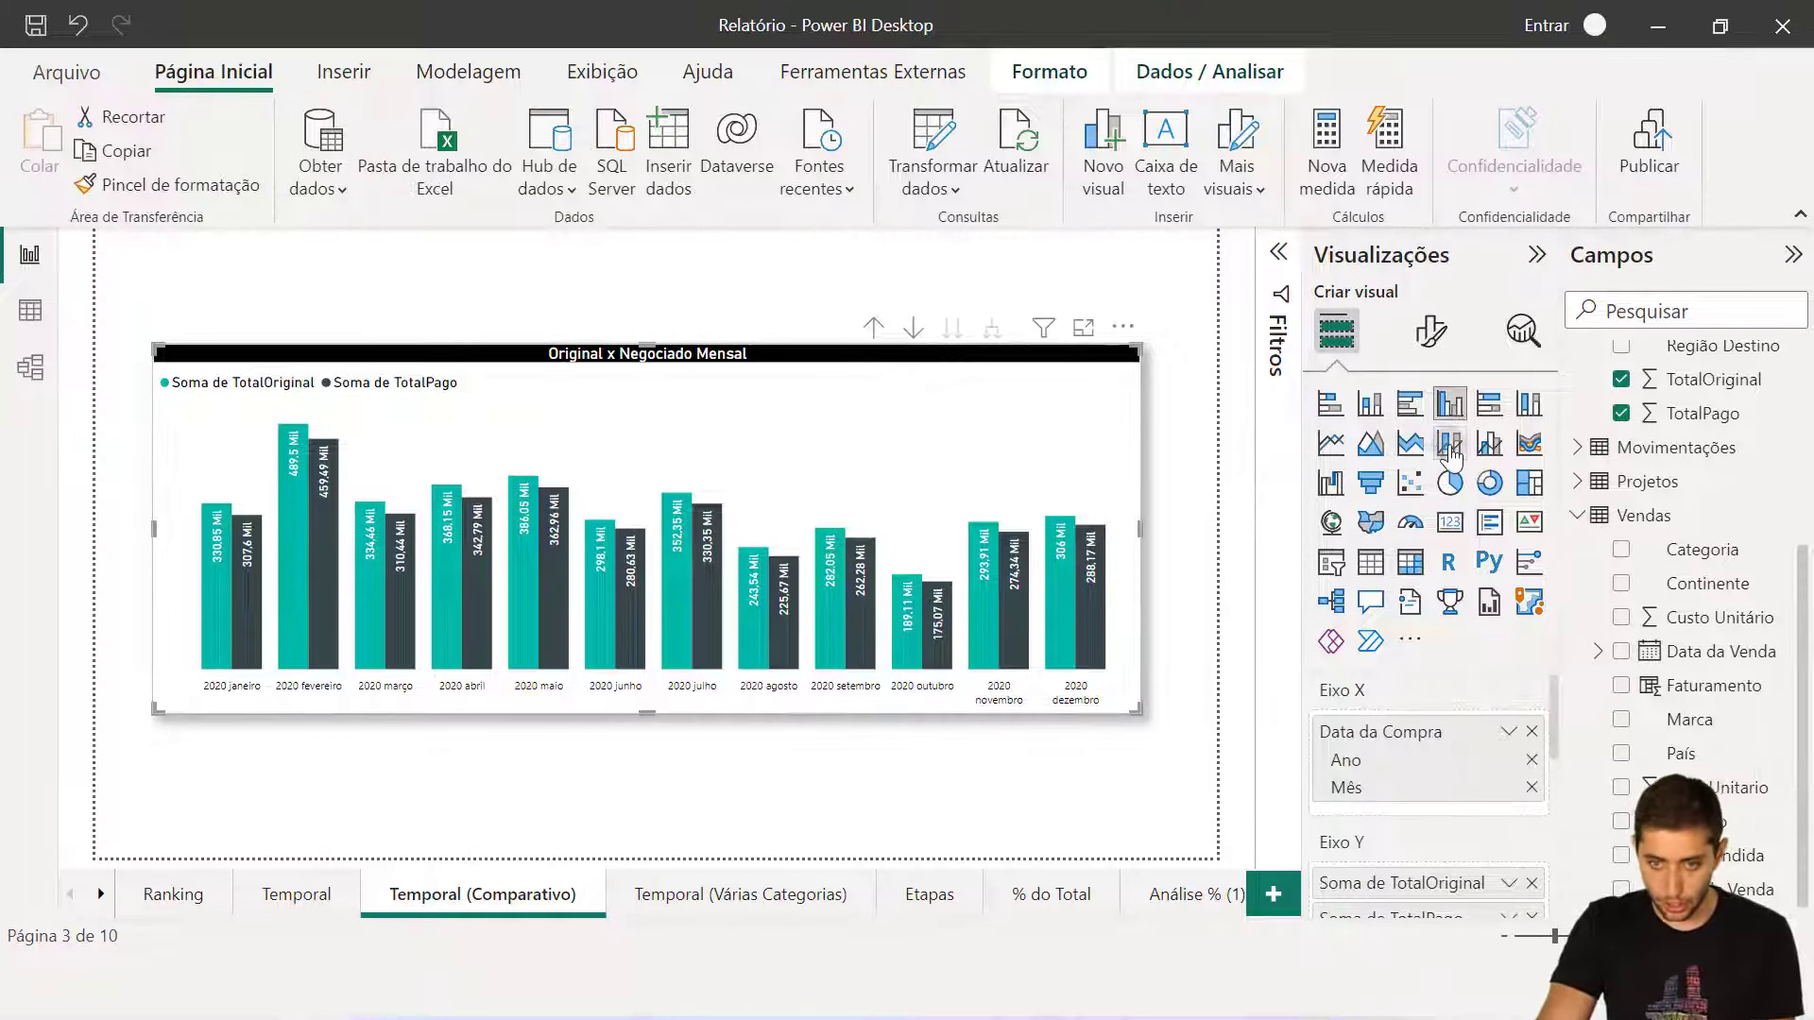
{"action": "left_click", "coordinate": [1329, 446]}
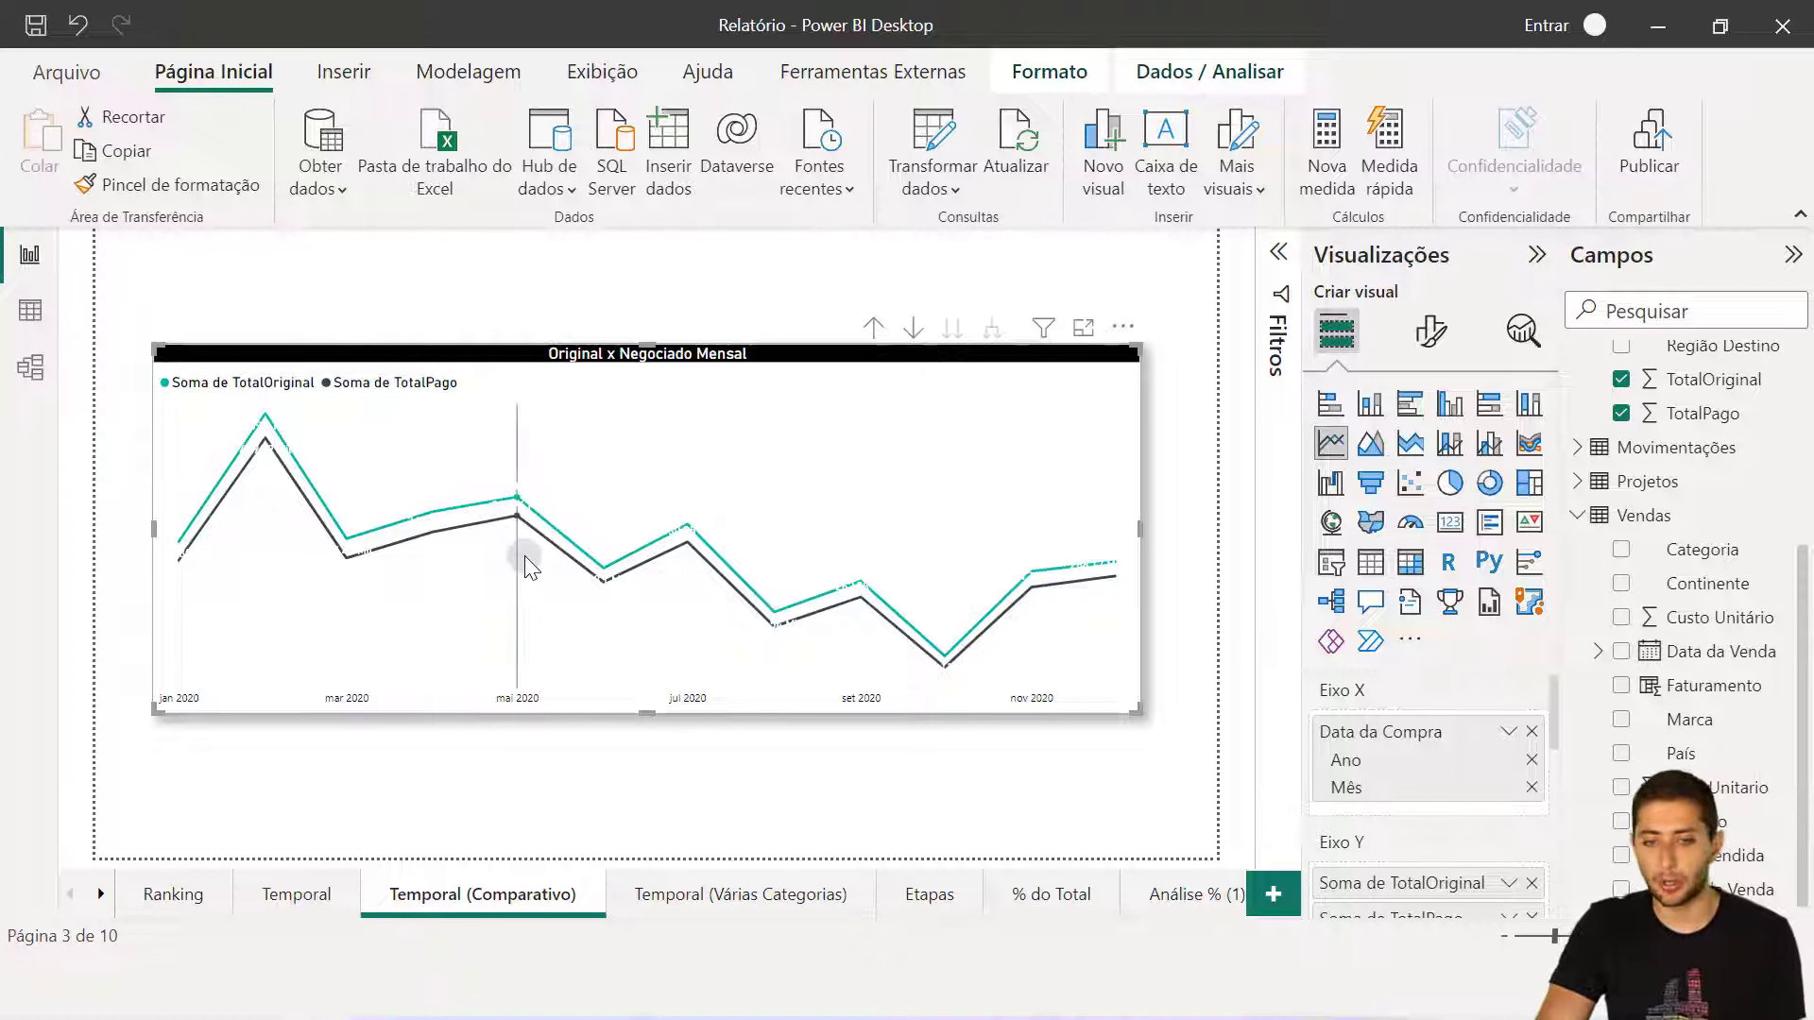
{"action": "mouse_move", "coordinate": [715, 564]}
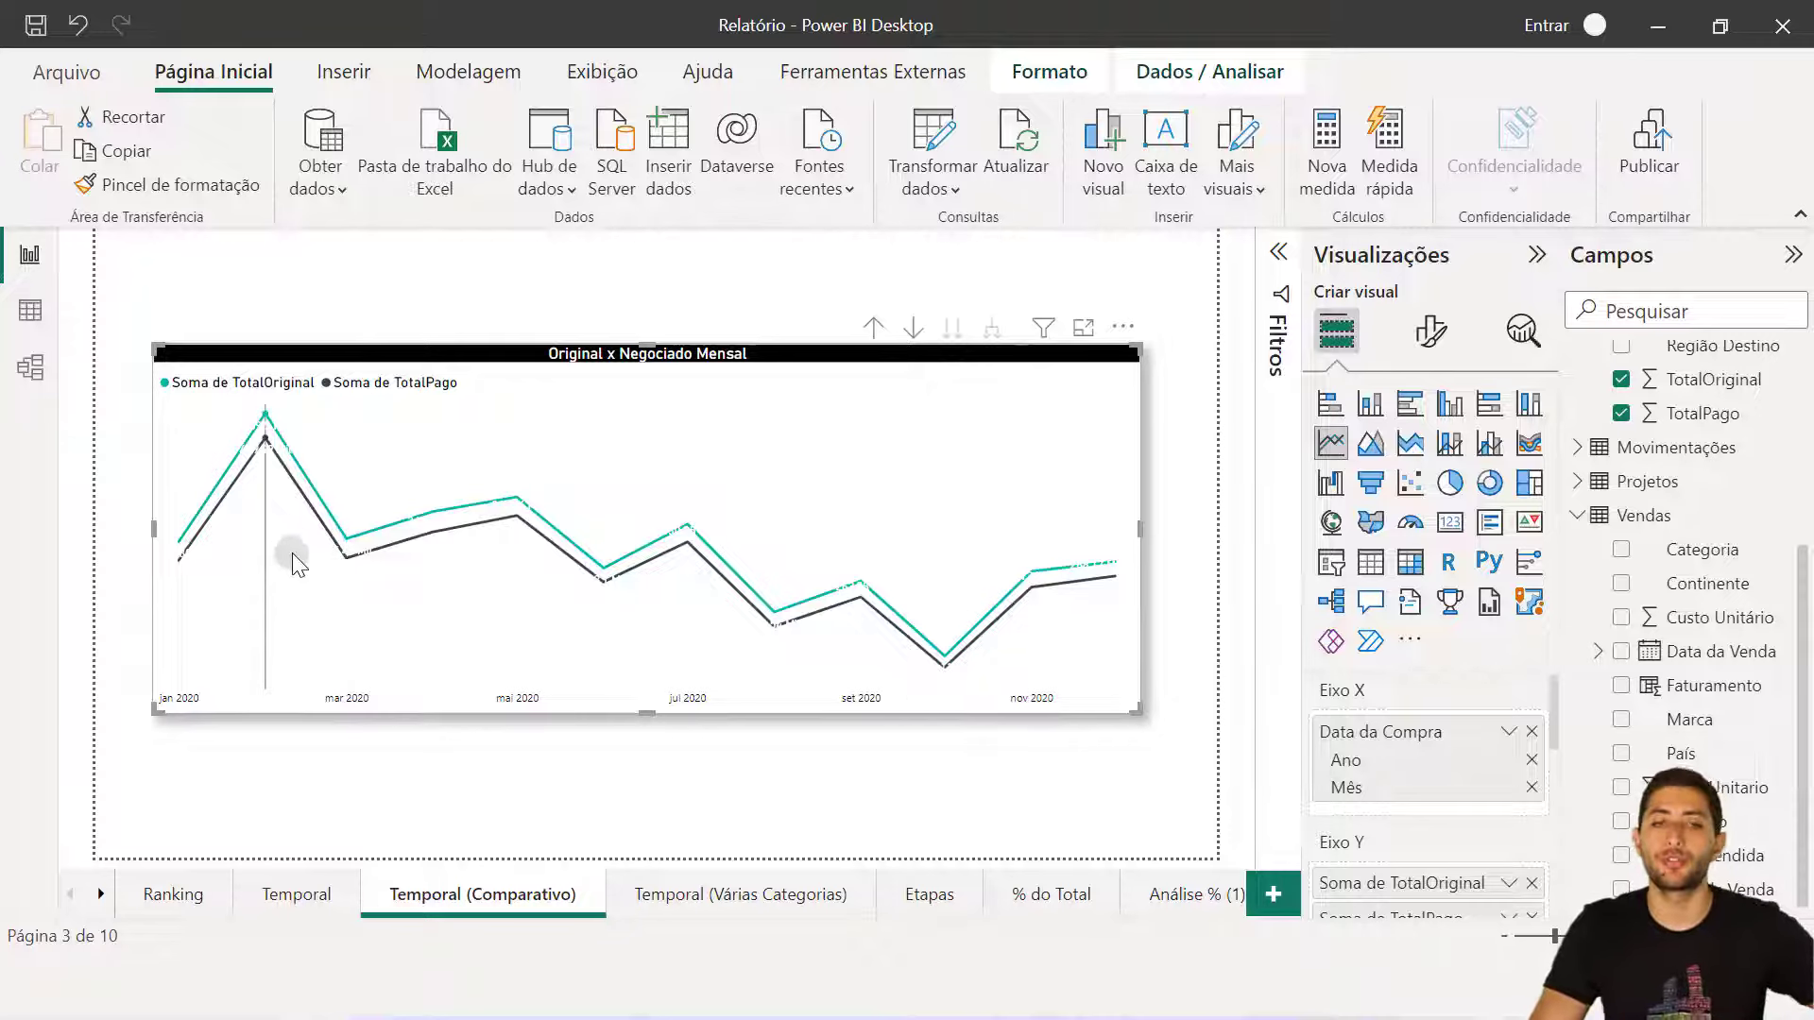
{"action": "left_click", "coordinate": [1367, 408]}
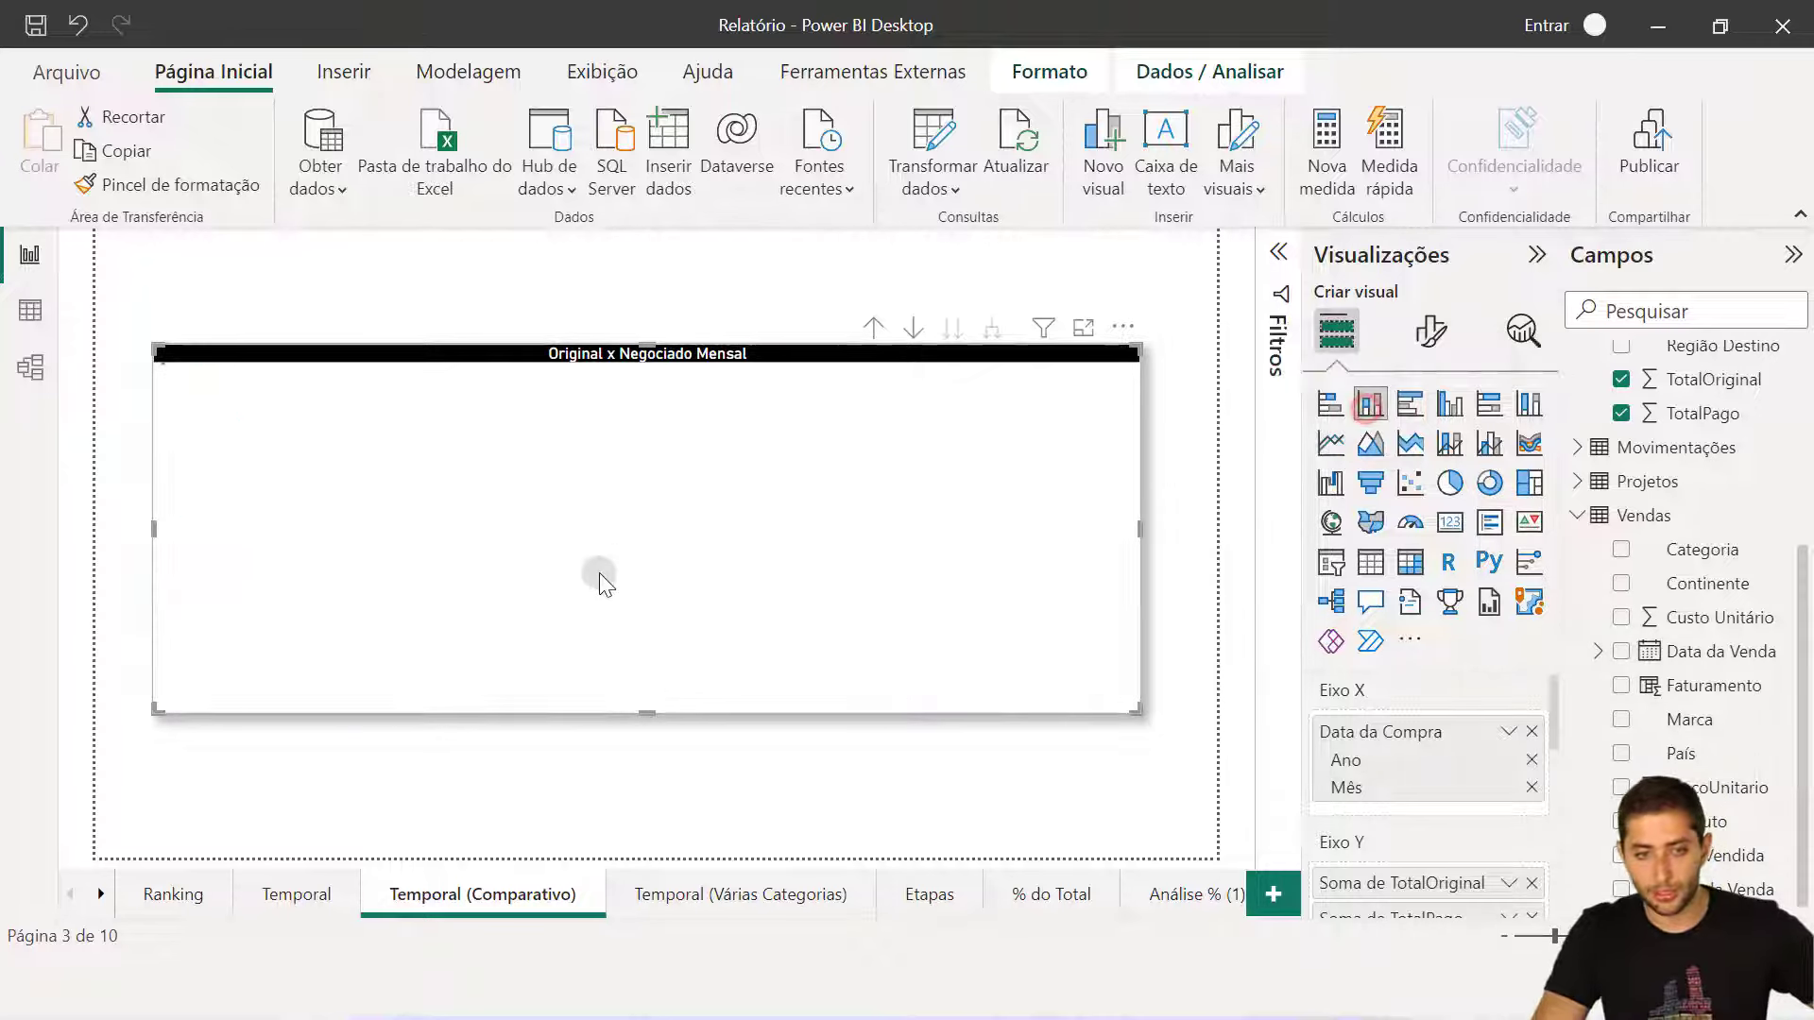
{"action": "left_click", "coordinate": [1449, 404]}
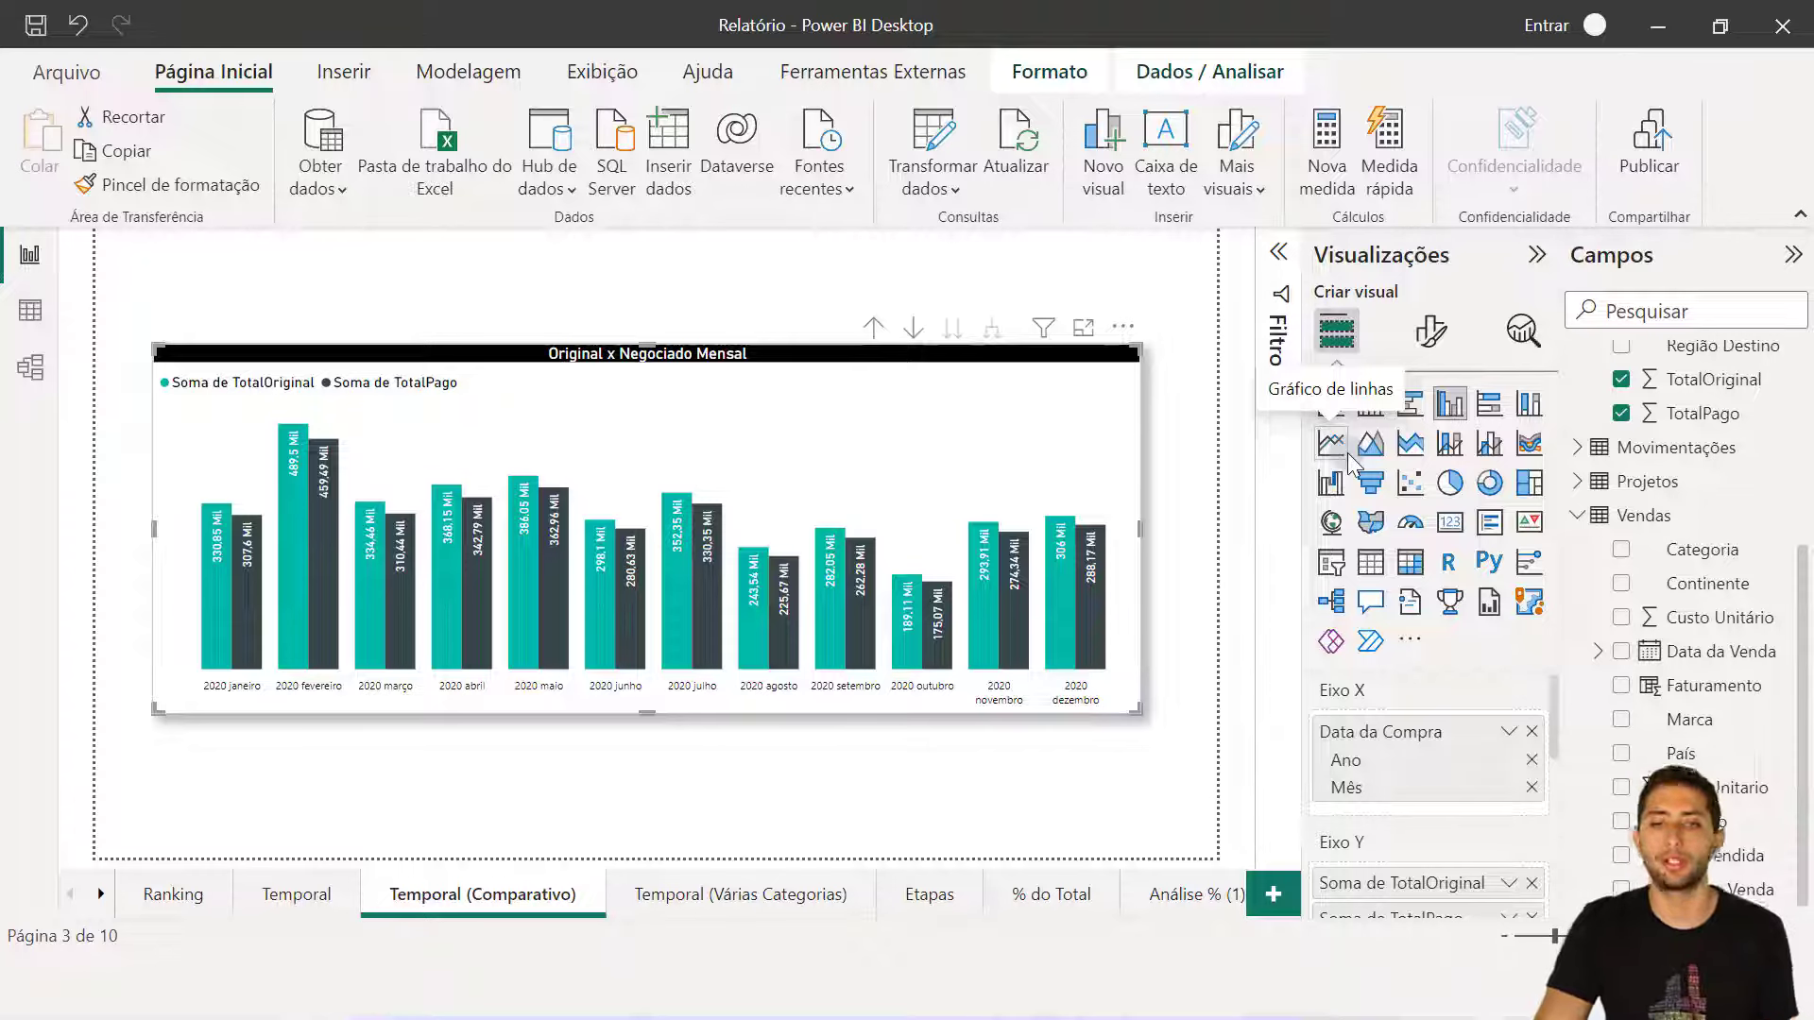
Open the Etapas page, collapse the Vendas and Compras field lists, and select the Total Oportunidades por Status funnel chart.
{"action": "left_click", "coordinate": [944, 893]}
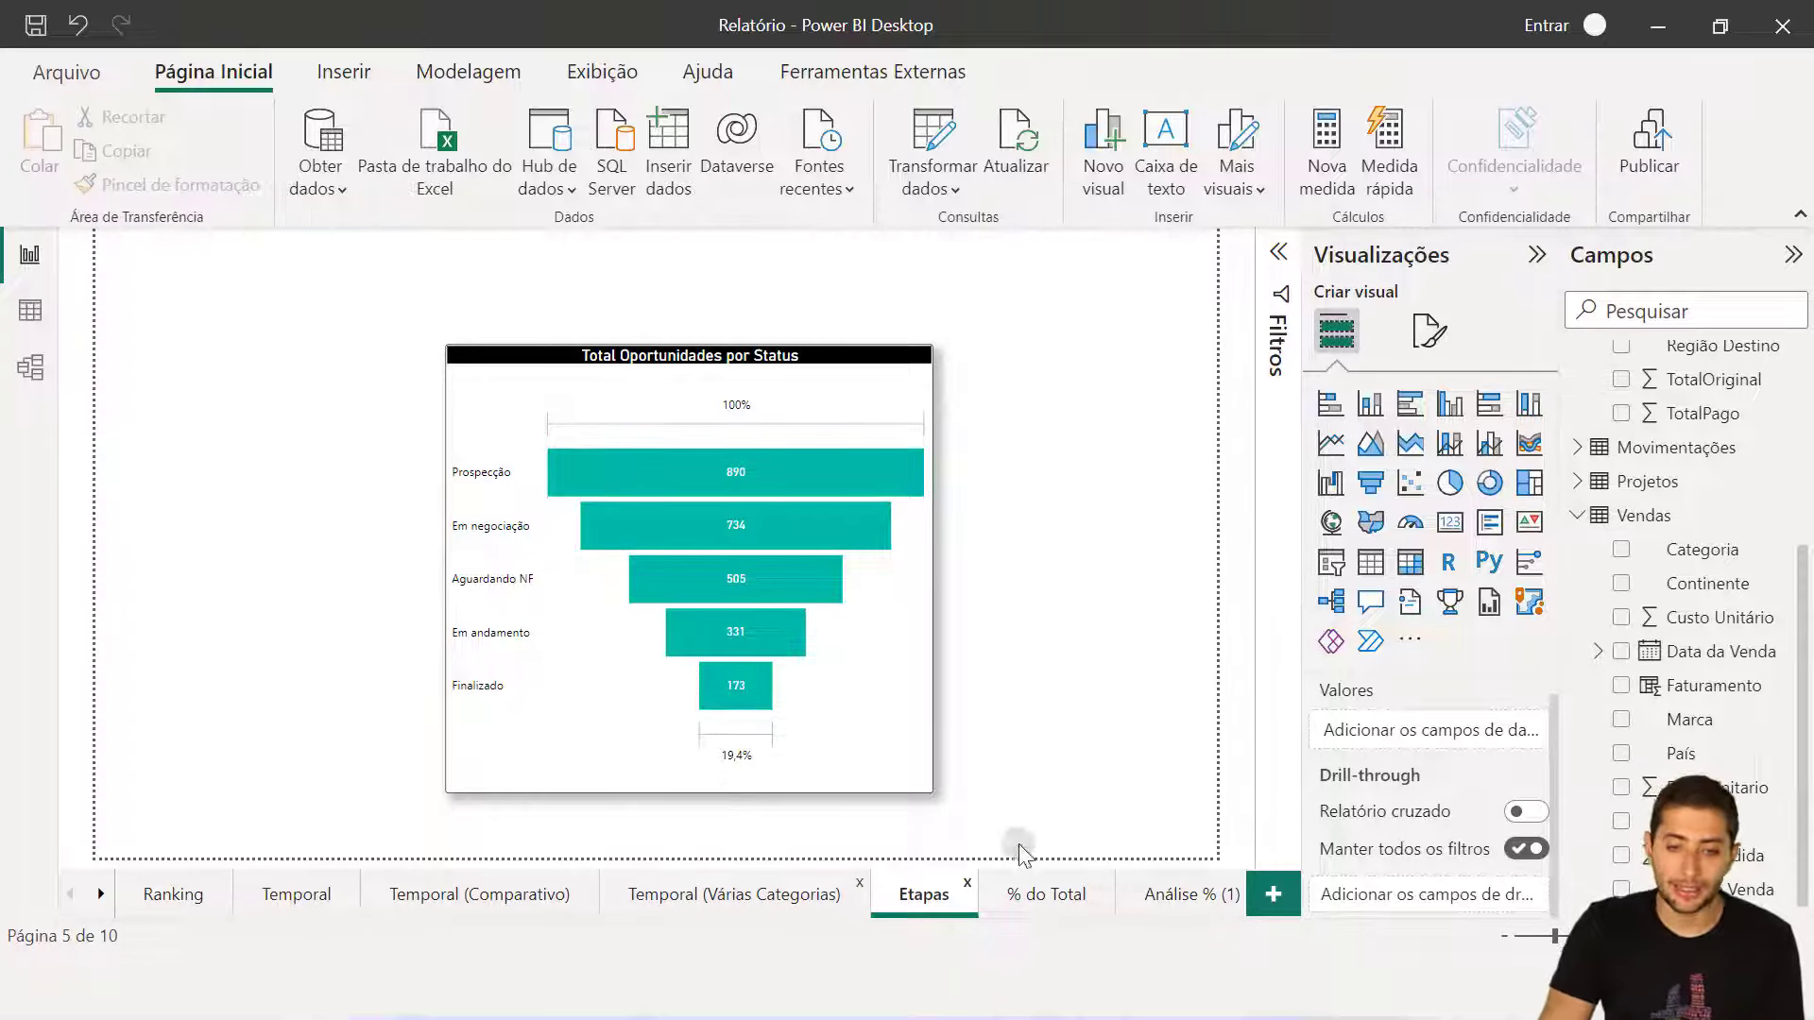
{"action": "left_click", "coordinate": [1580, 514]}
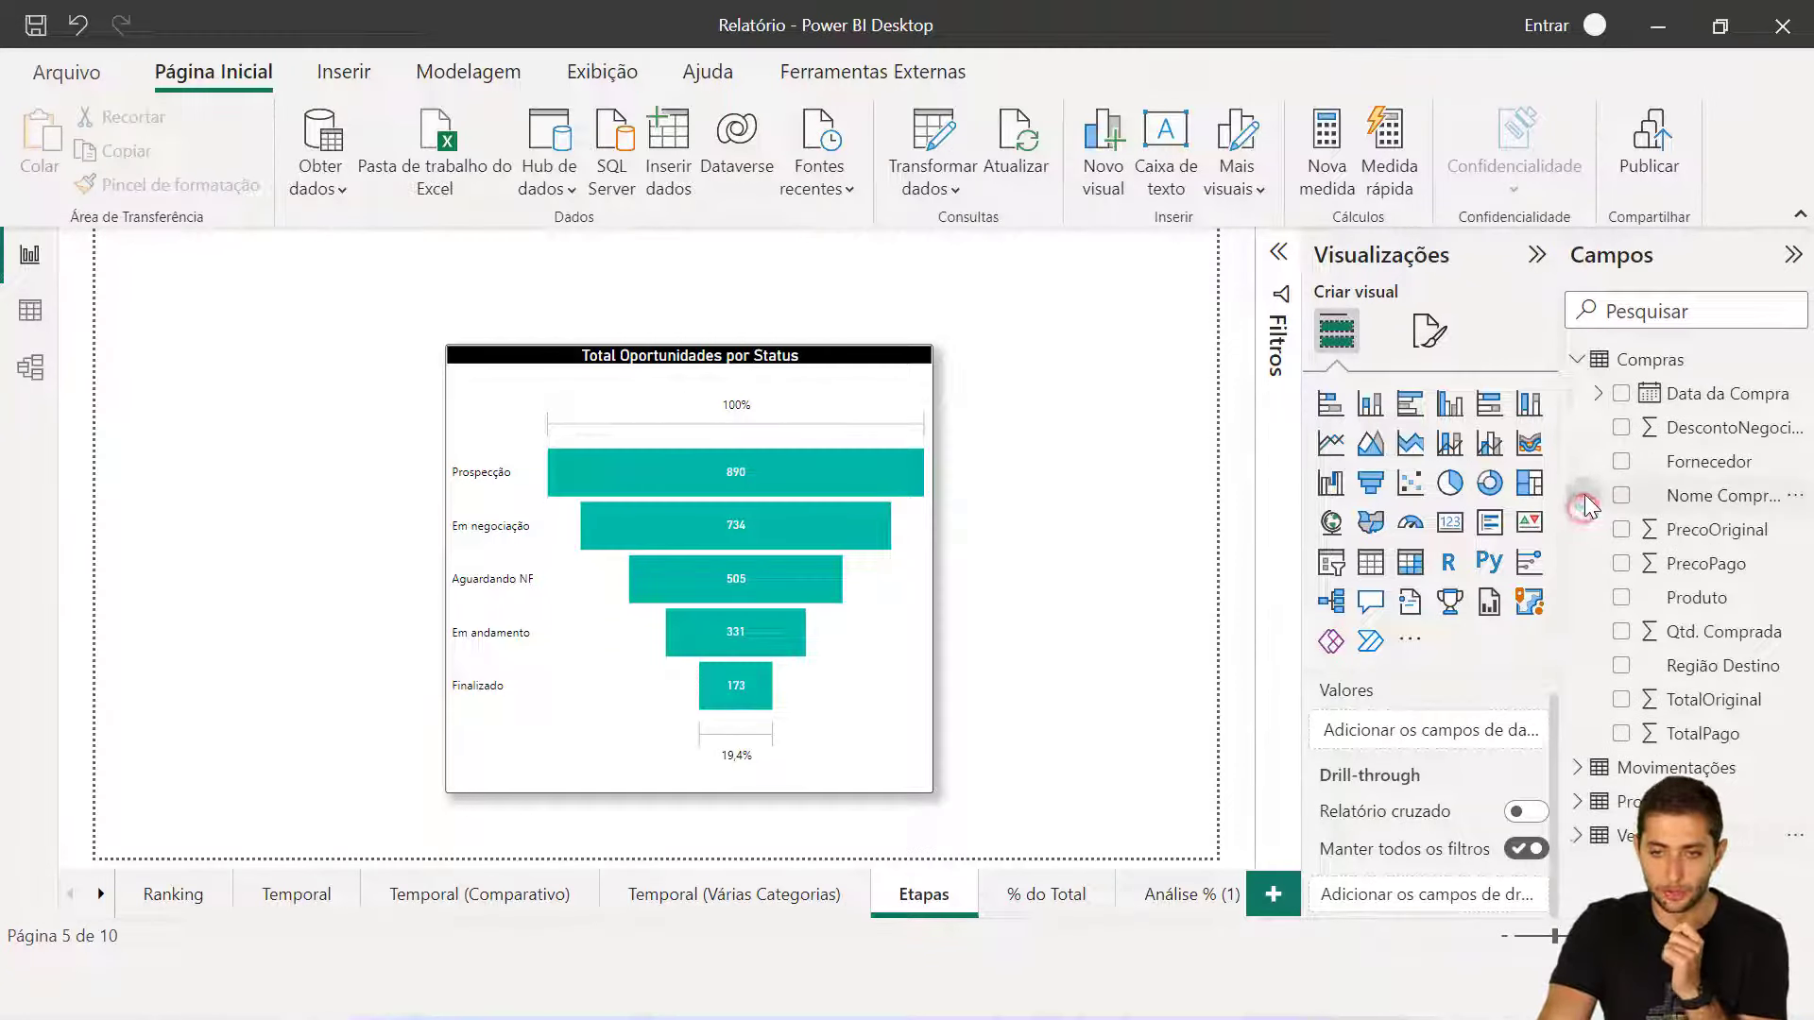
{"action": "left_click", "coordinate": [1575, 361]}
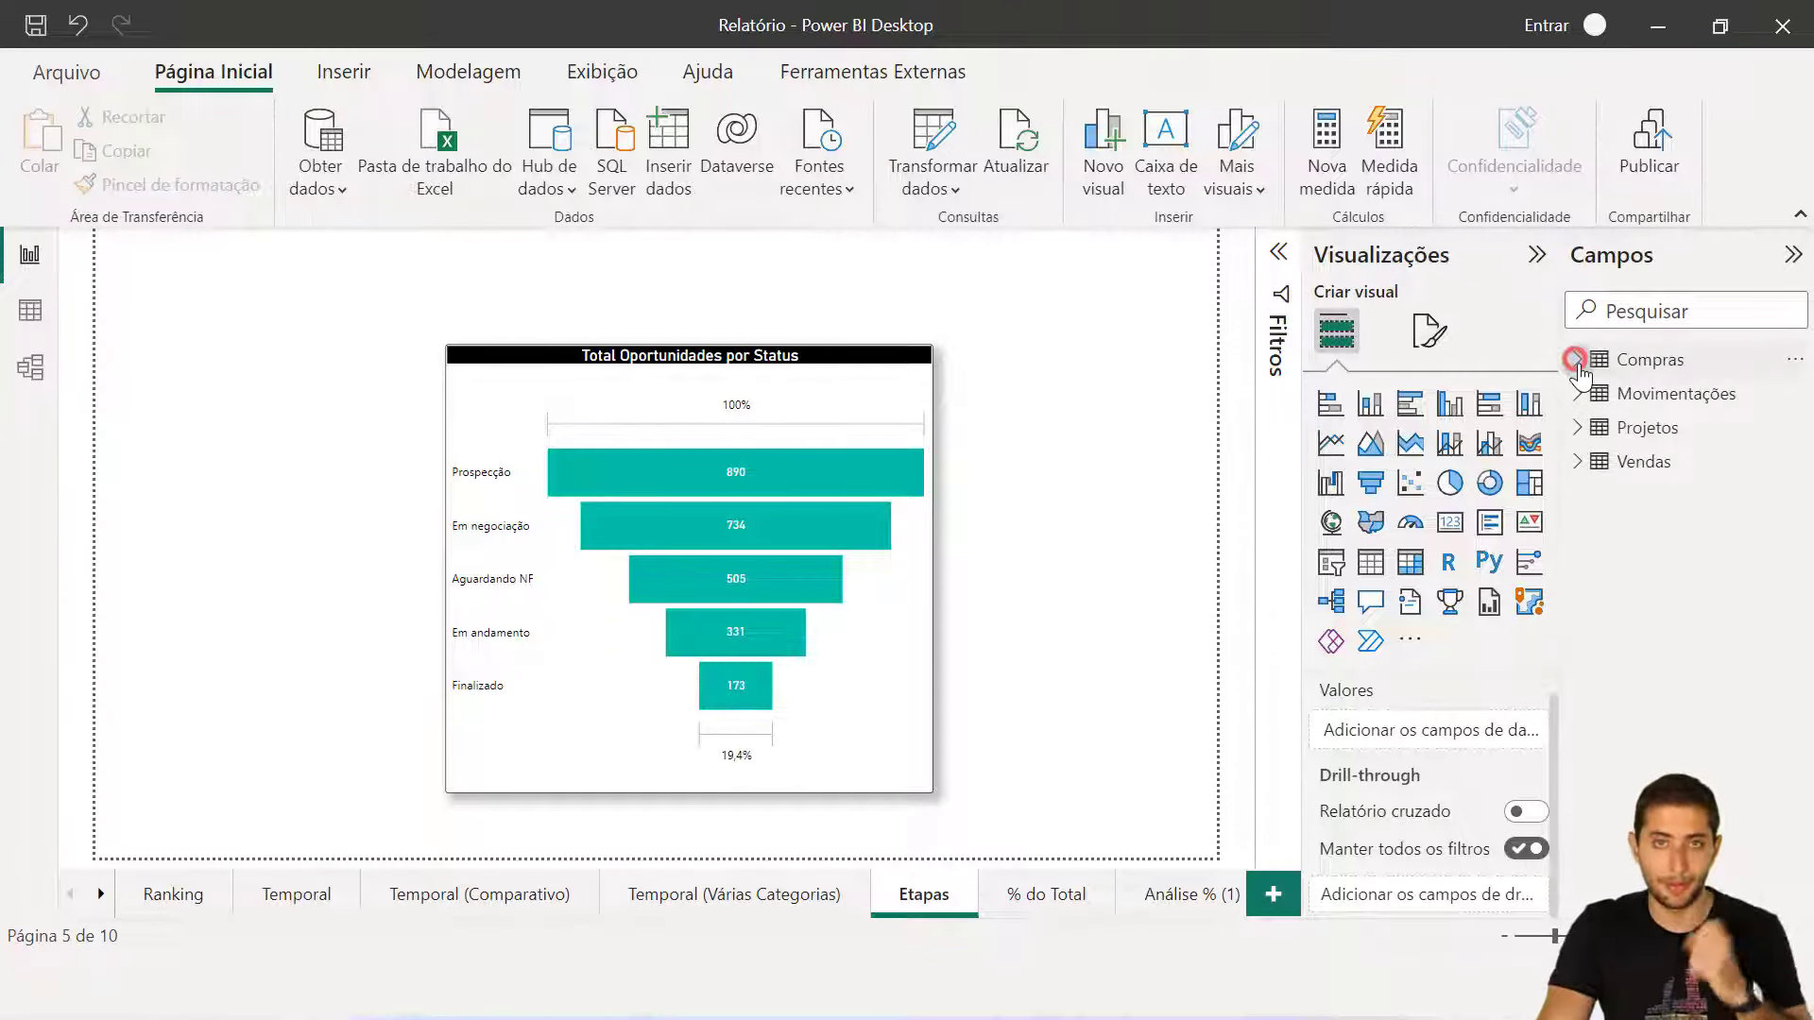
{"action": "left_click", "coordinate": [1612, 430]}
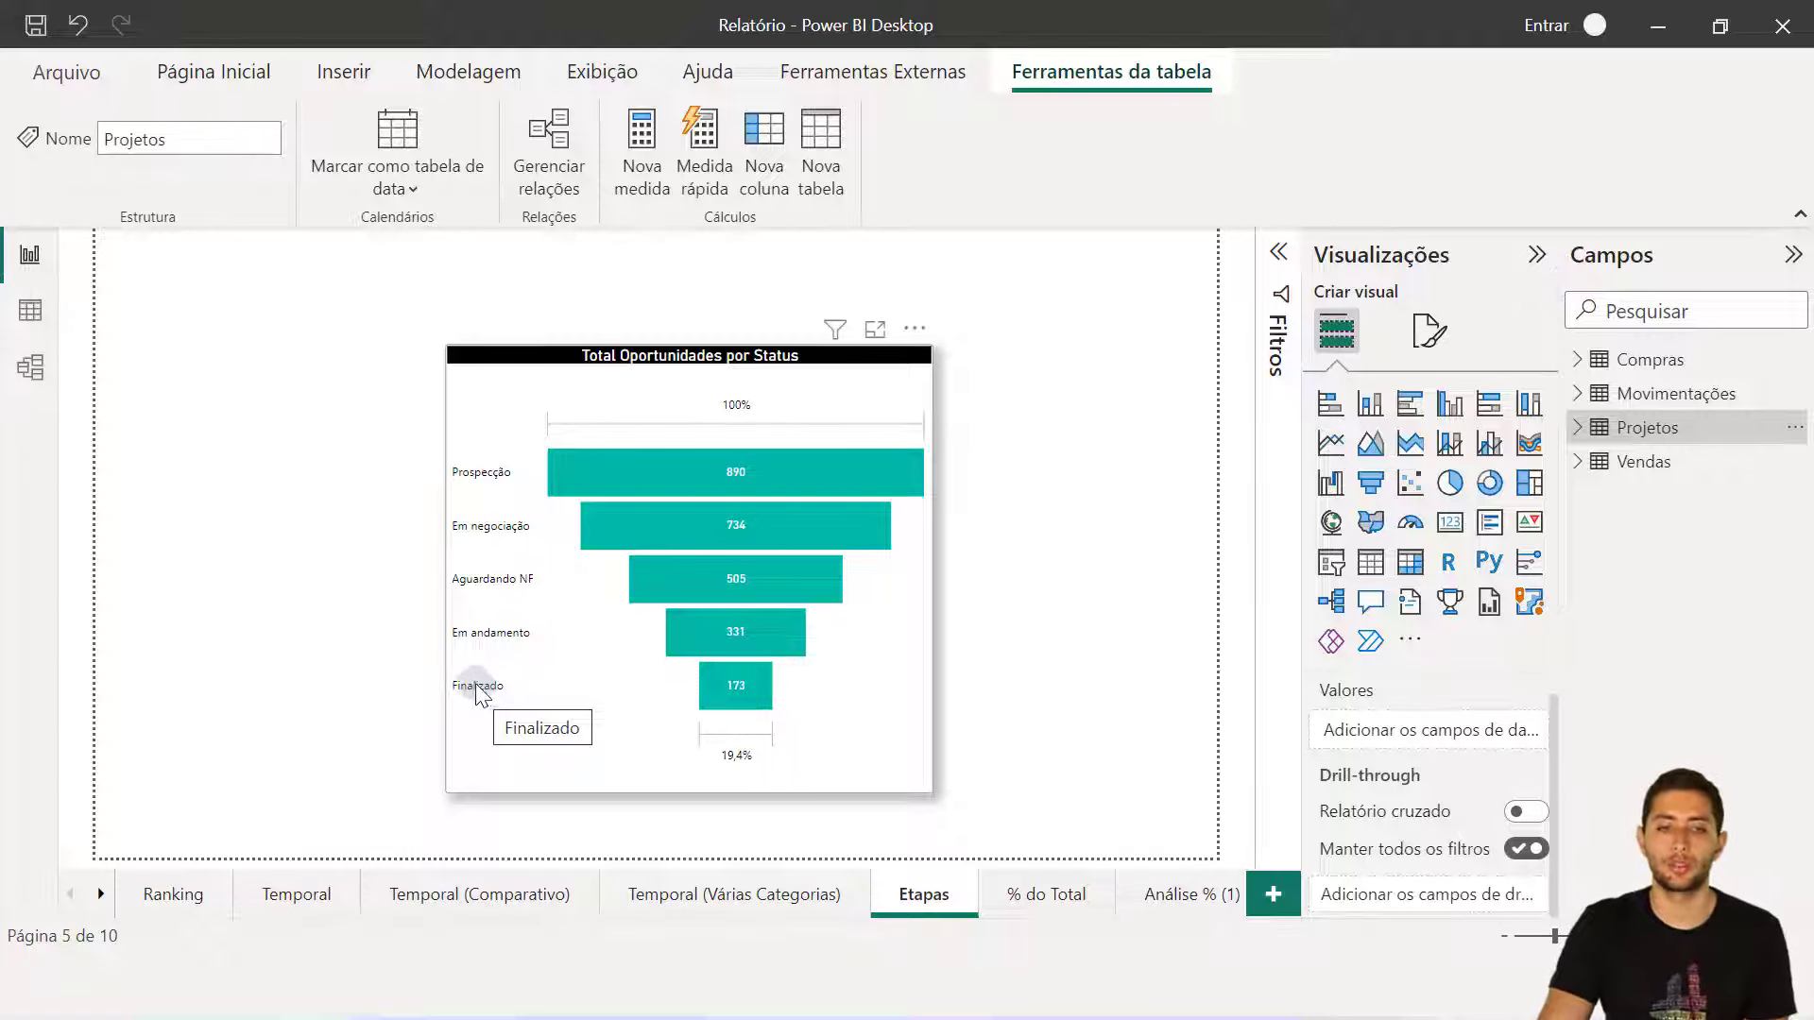
{"action": "left_click", "coordinate": [895, 760]}
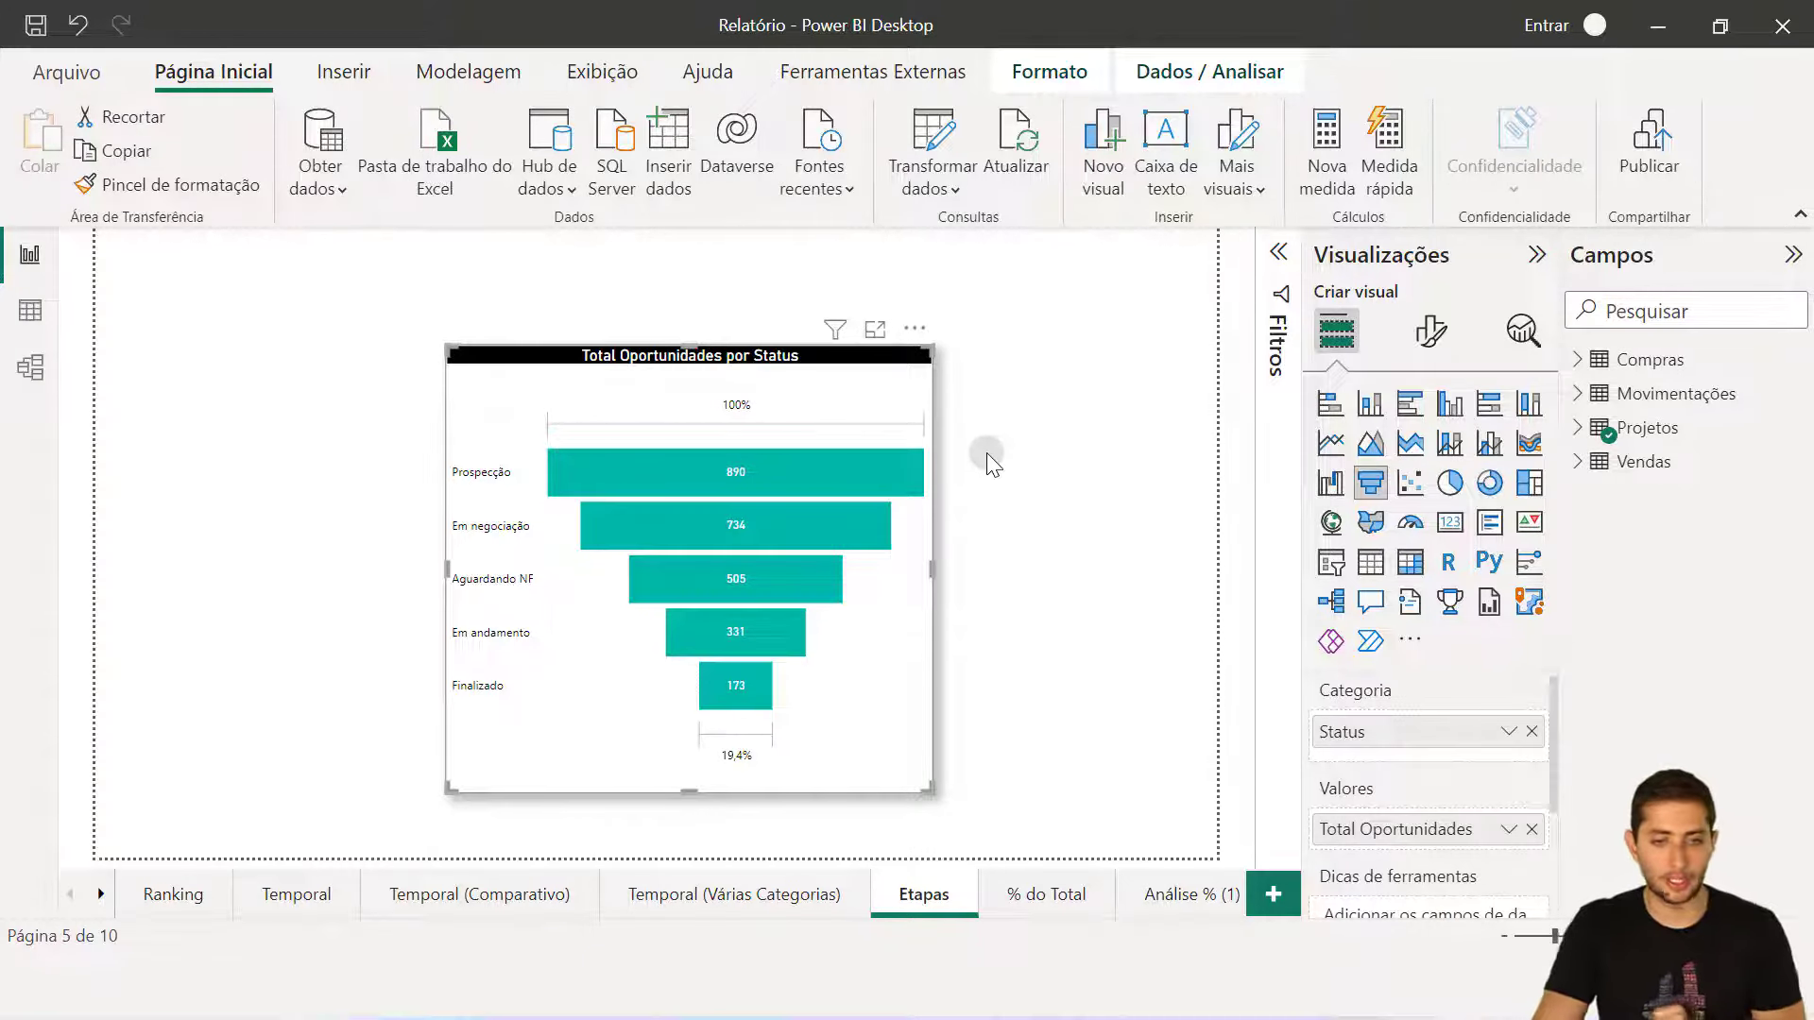
Examine the funnel's Em negociação and Aguardando NF details, comparing each stage's total, percentage of the first stage and percentage of the previous stage.
{"action": "mouse_move", "coordinate": [653, 455]}
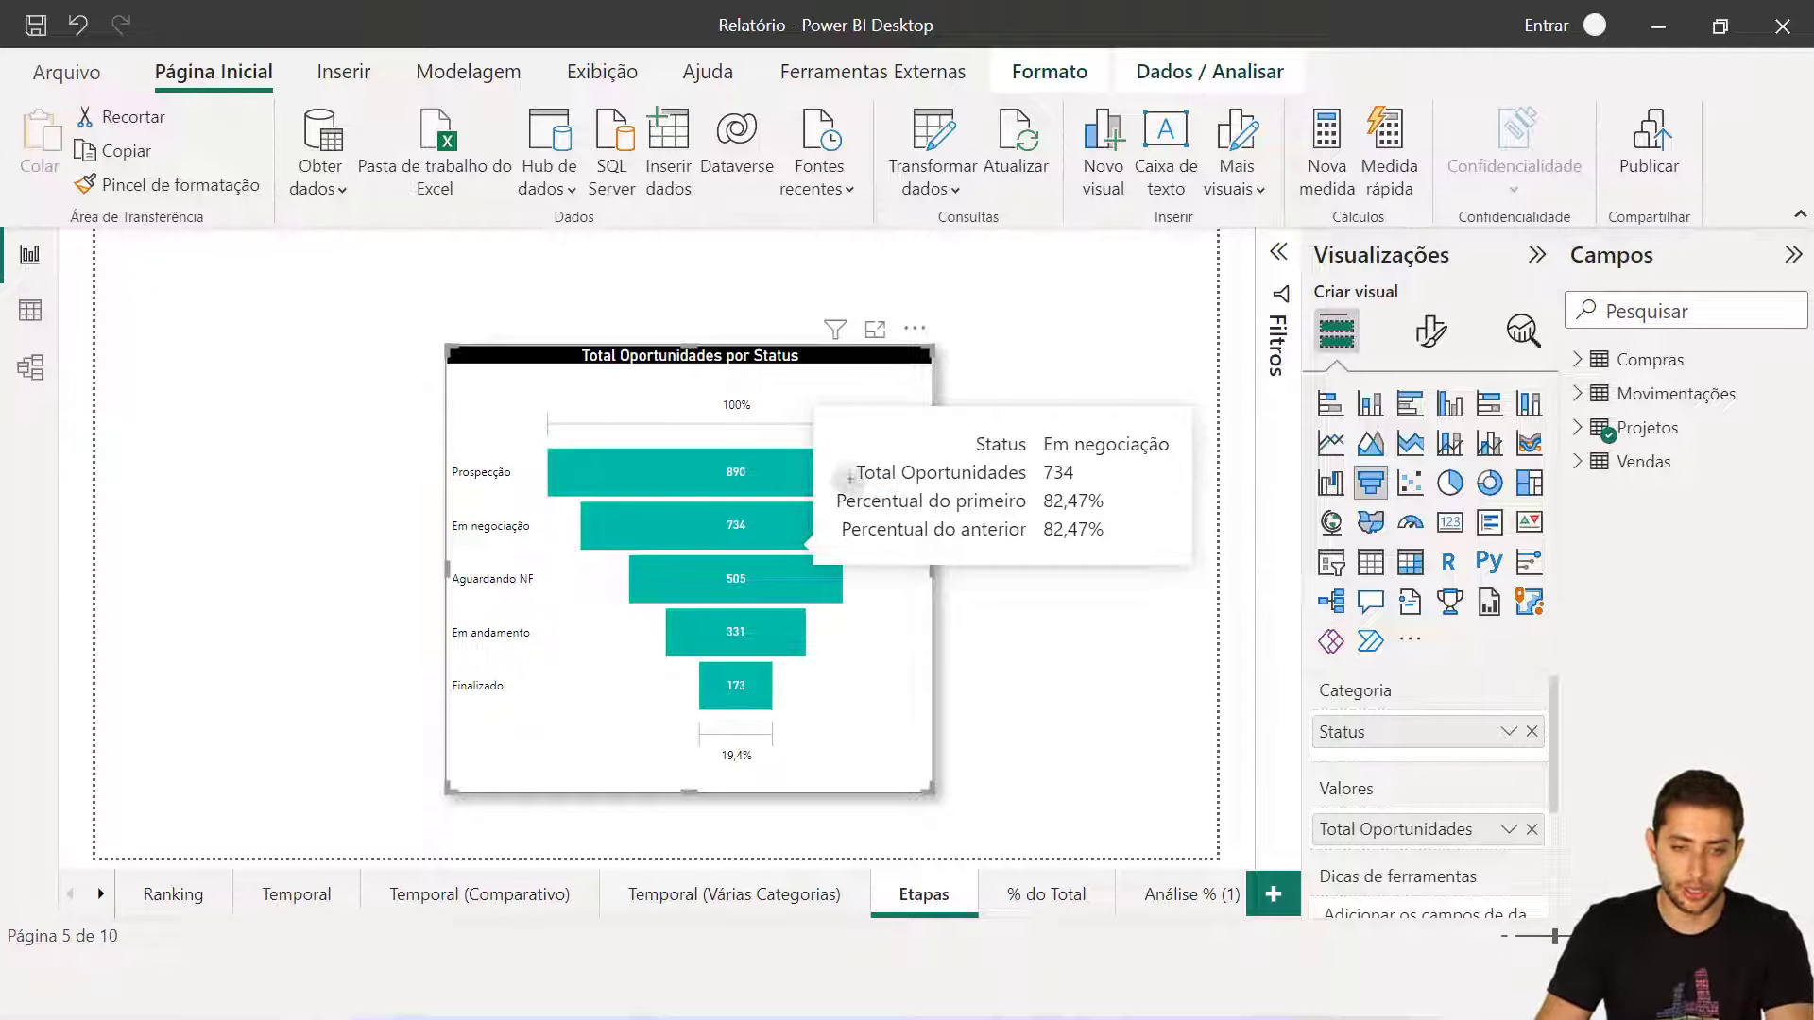
{"action": "left_click_drag", "start_coordinate": [832, 483], "coordinate": [1118, 565]}
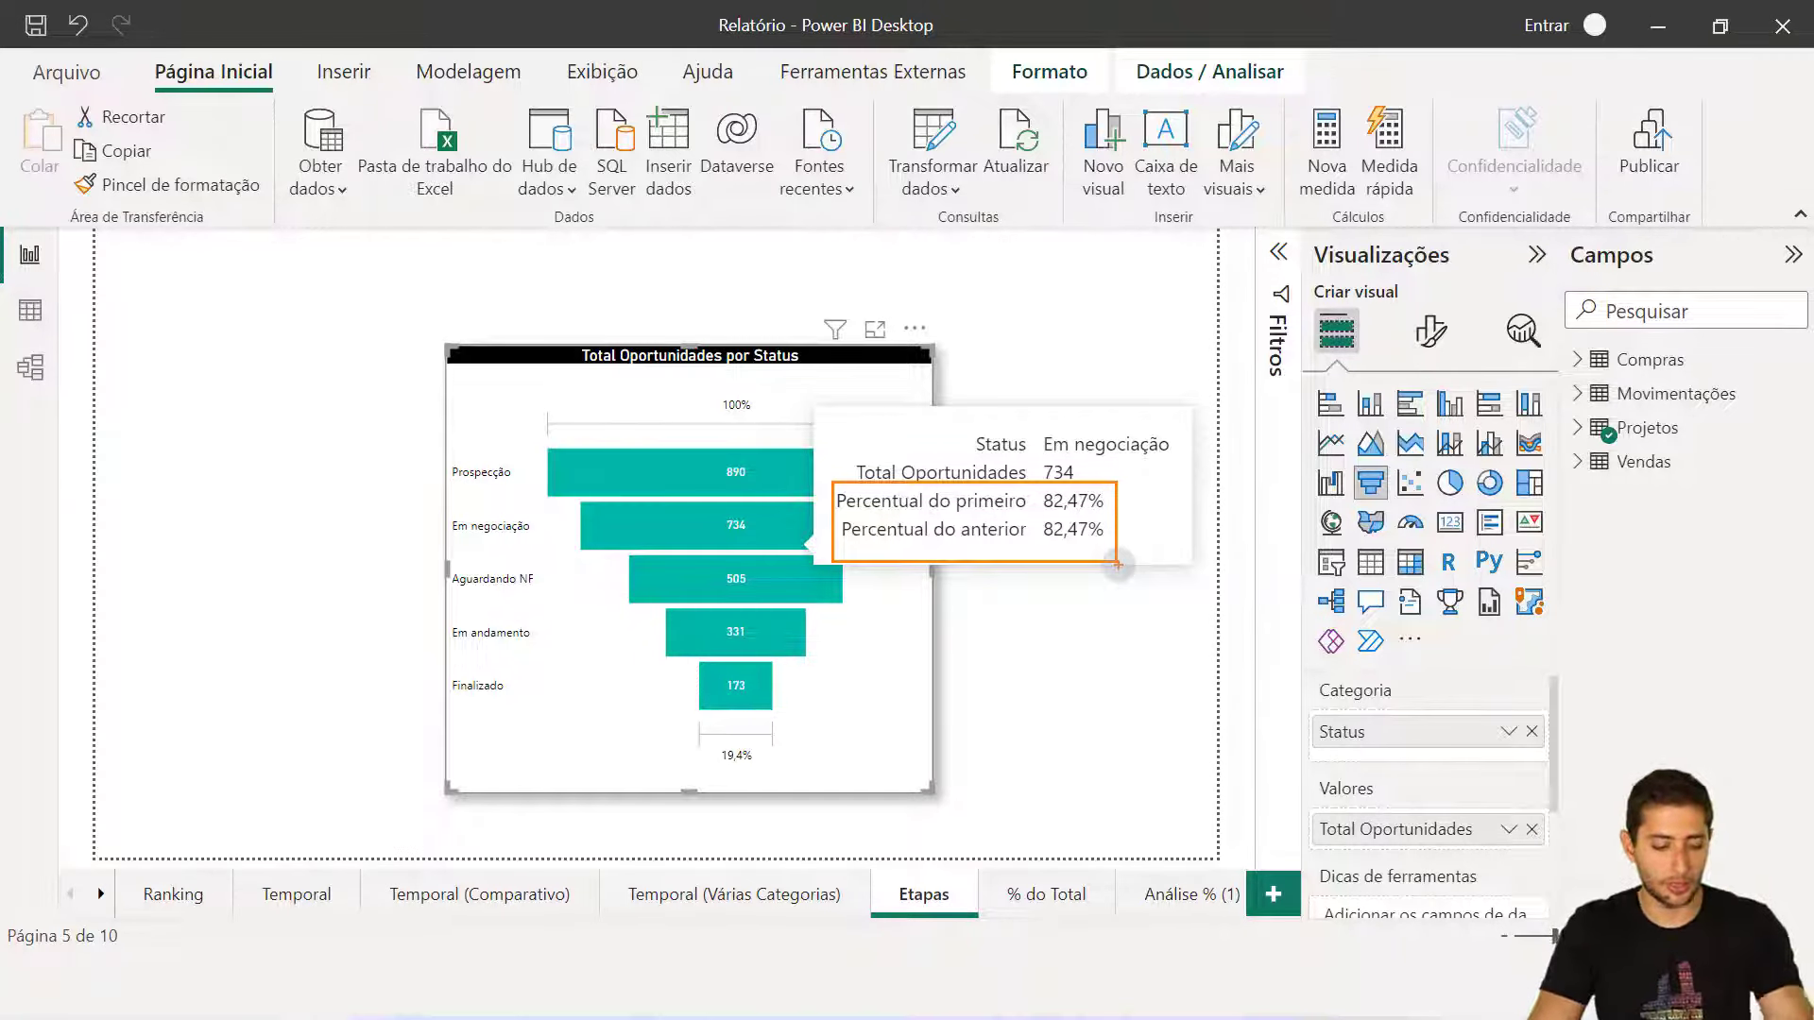
{"action": "key", "text": "Escape"}
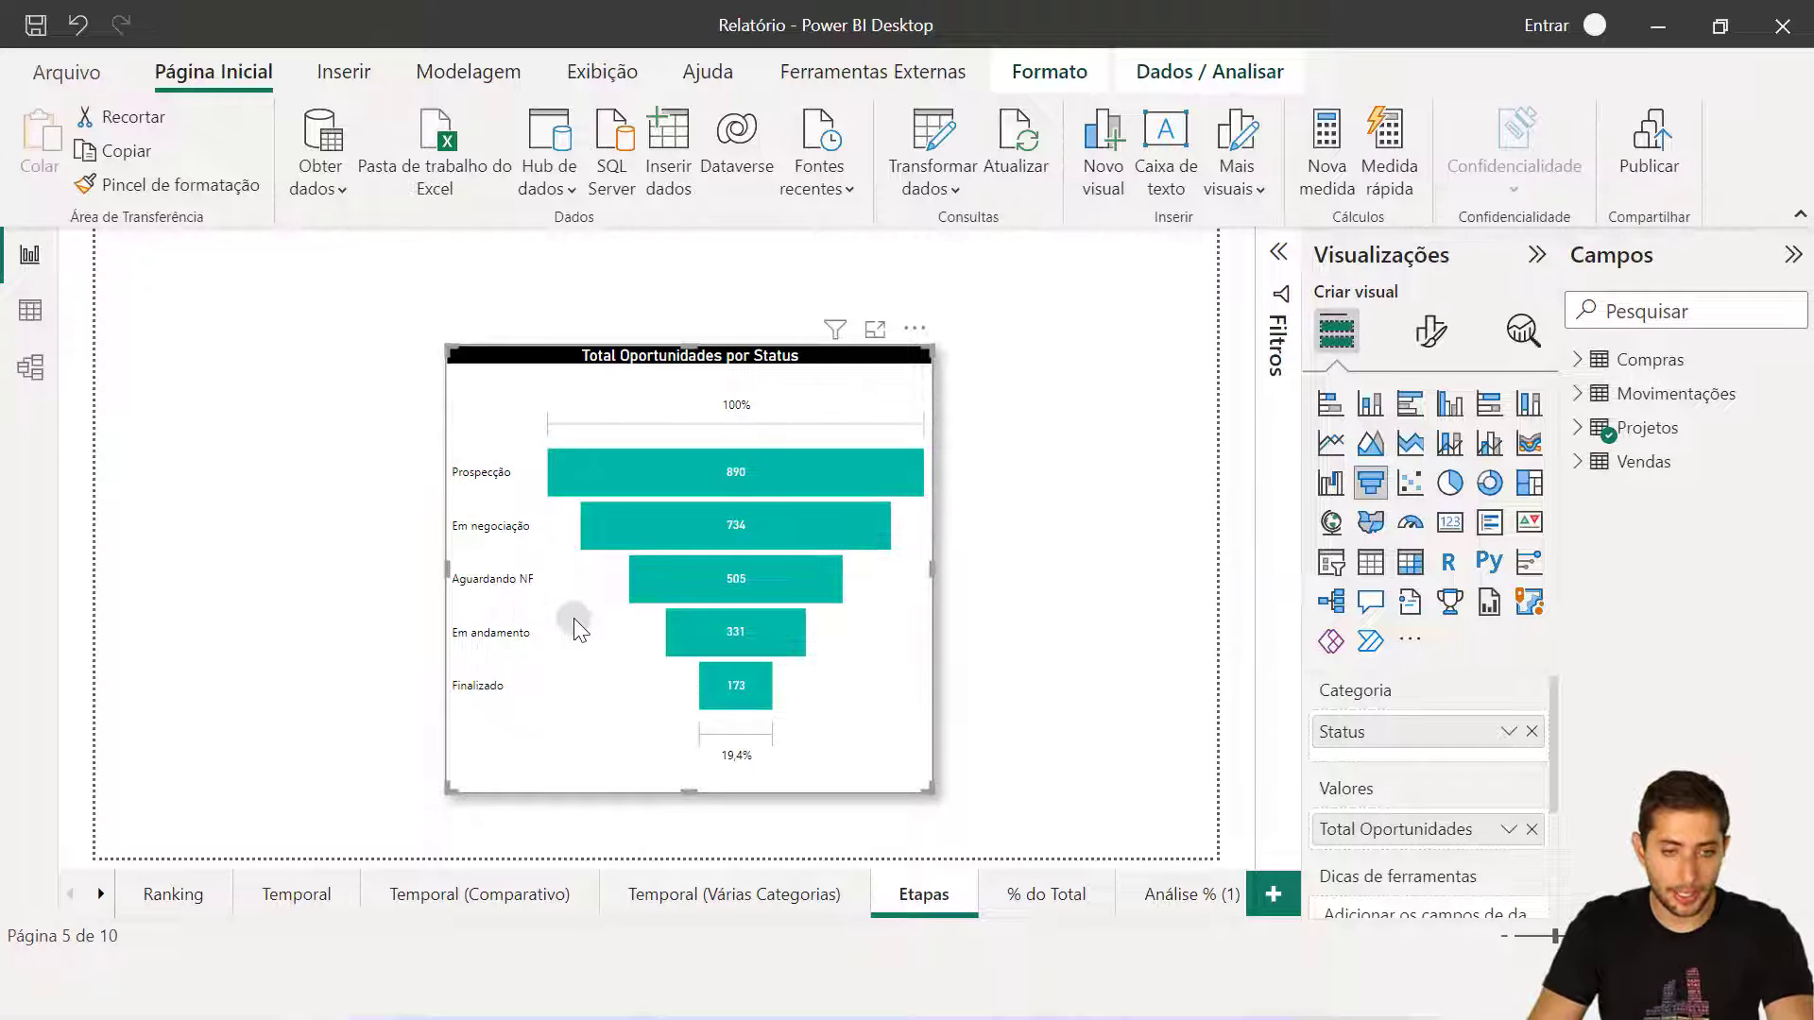
{"action": "mouse_move", "coordinate": [705, 586]}
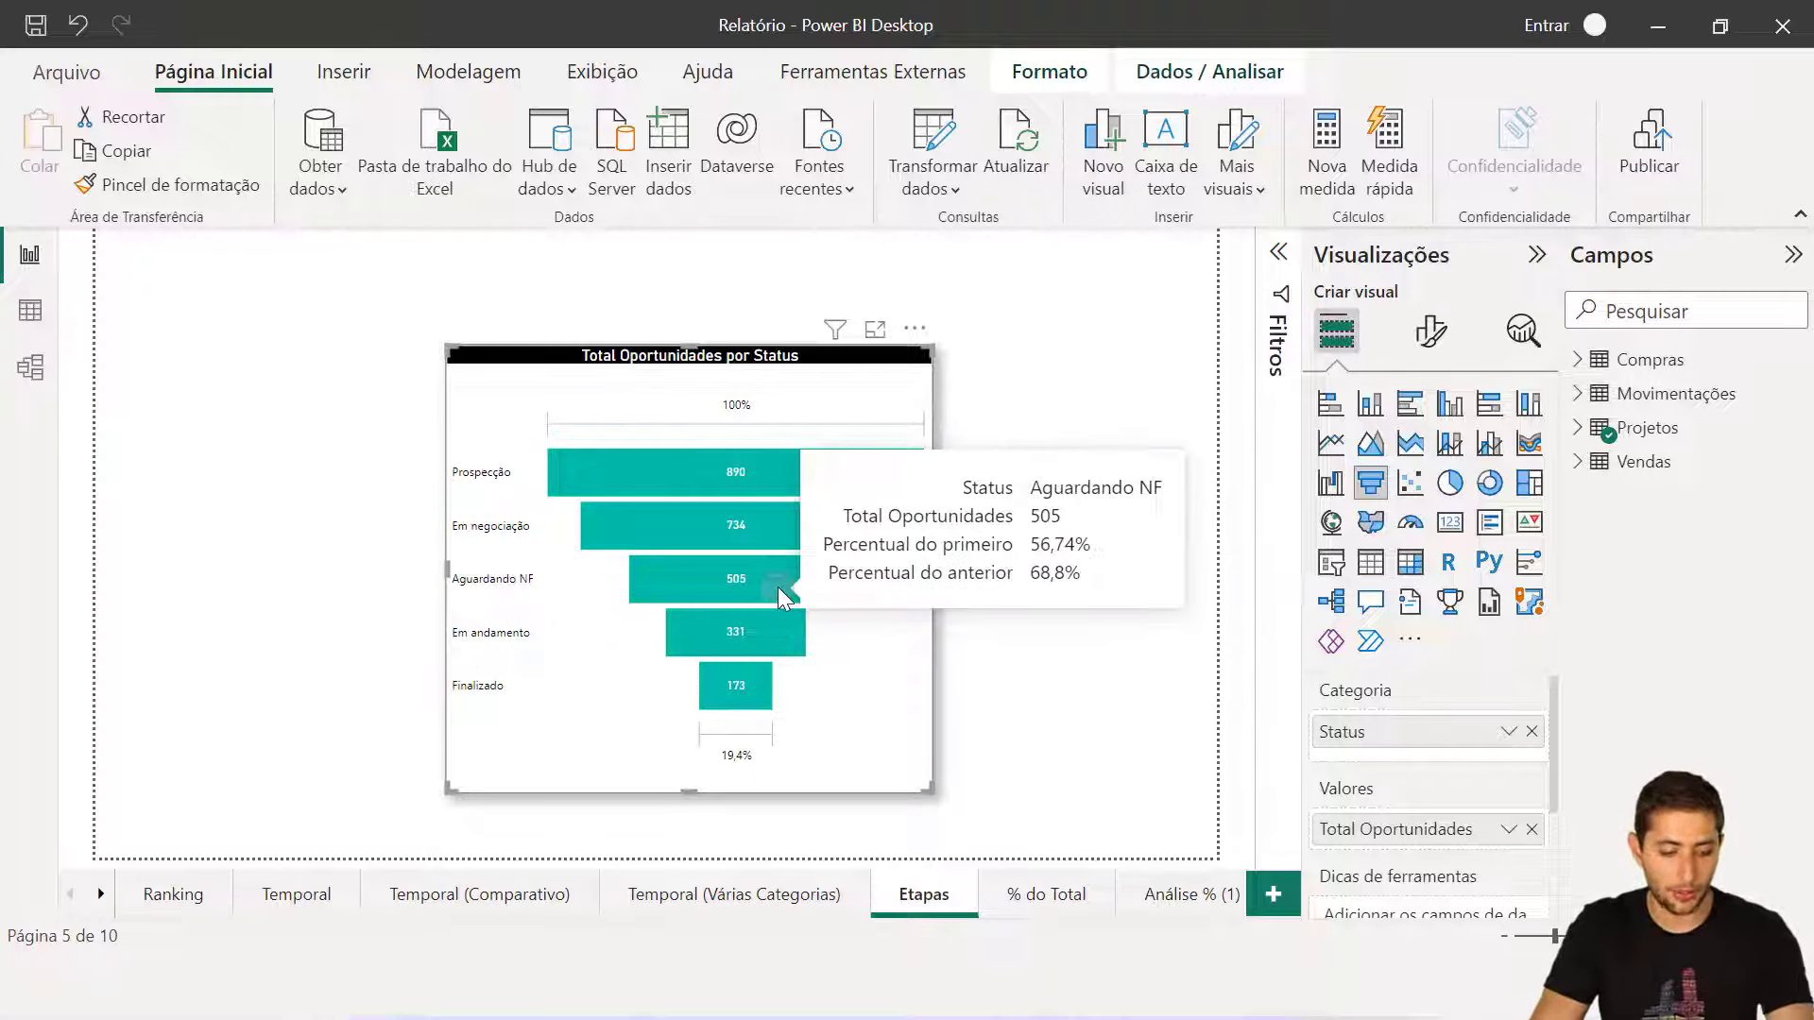
{"action": "key", "text": "ctrl+2"}
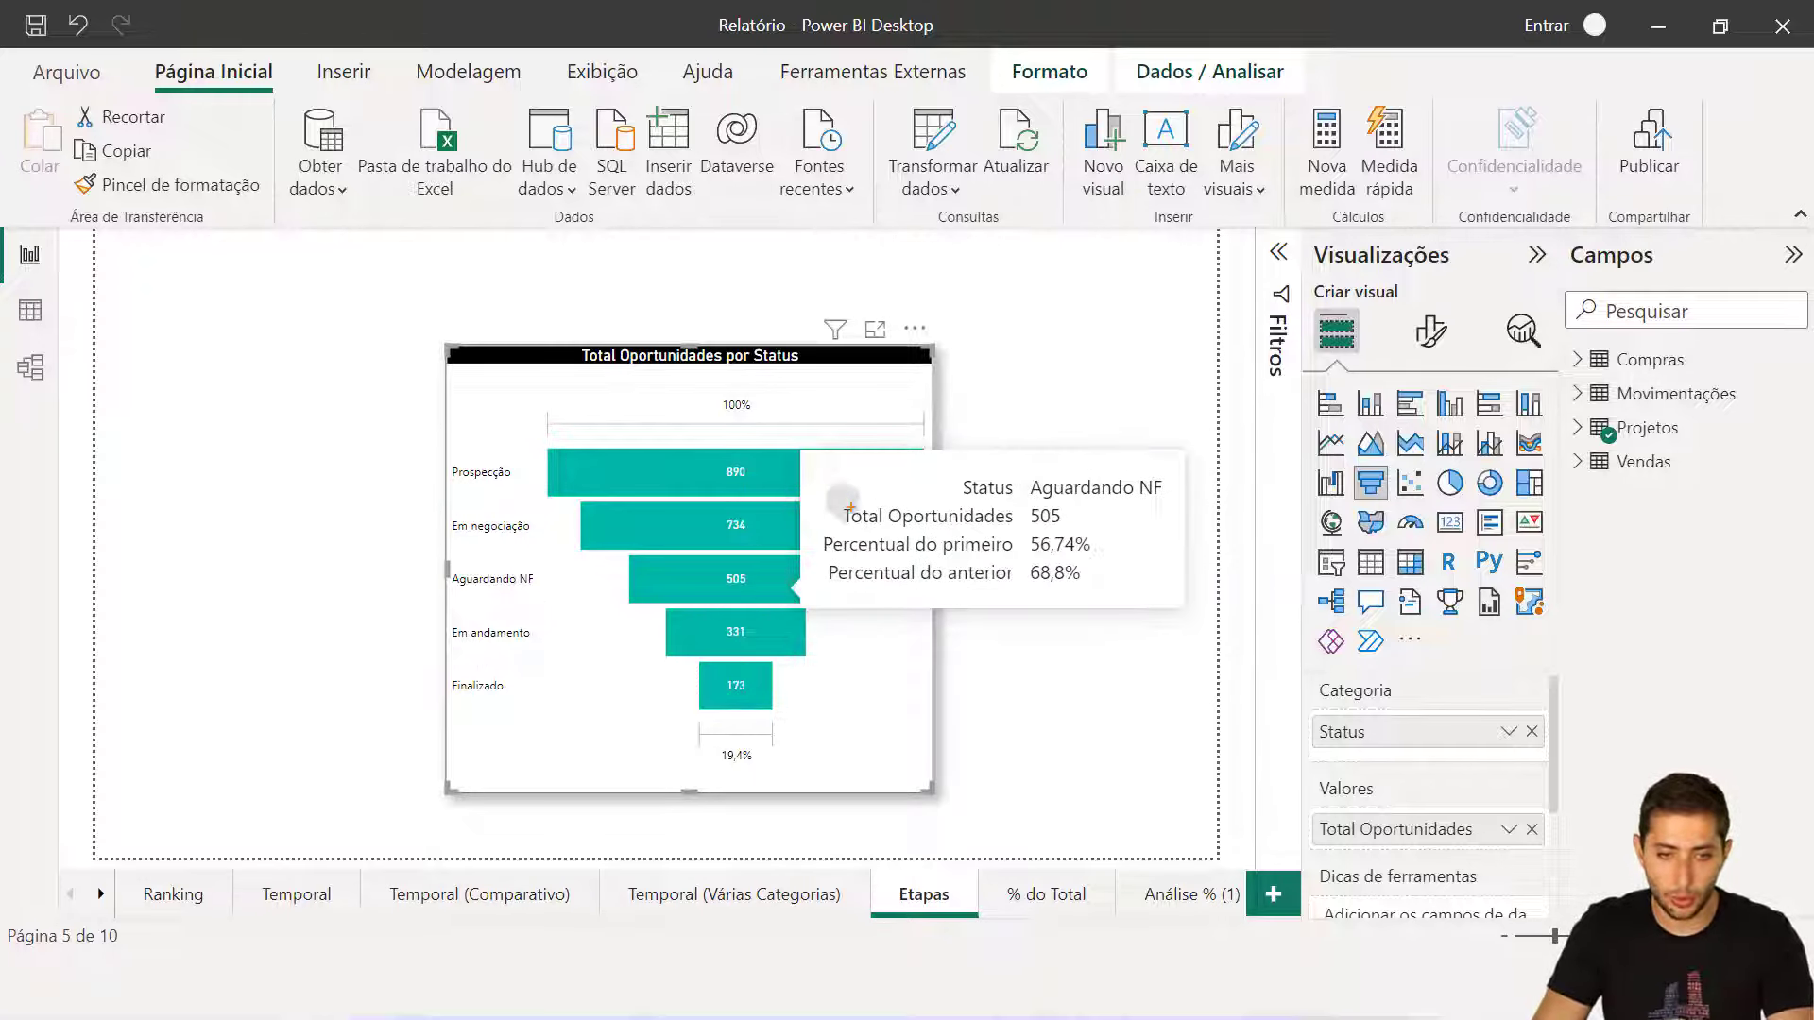
{"action": "left_click_drag", "start_coordinate": [829, 493], "coordinate": [1077, 529]}
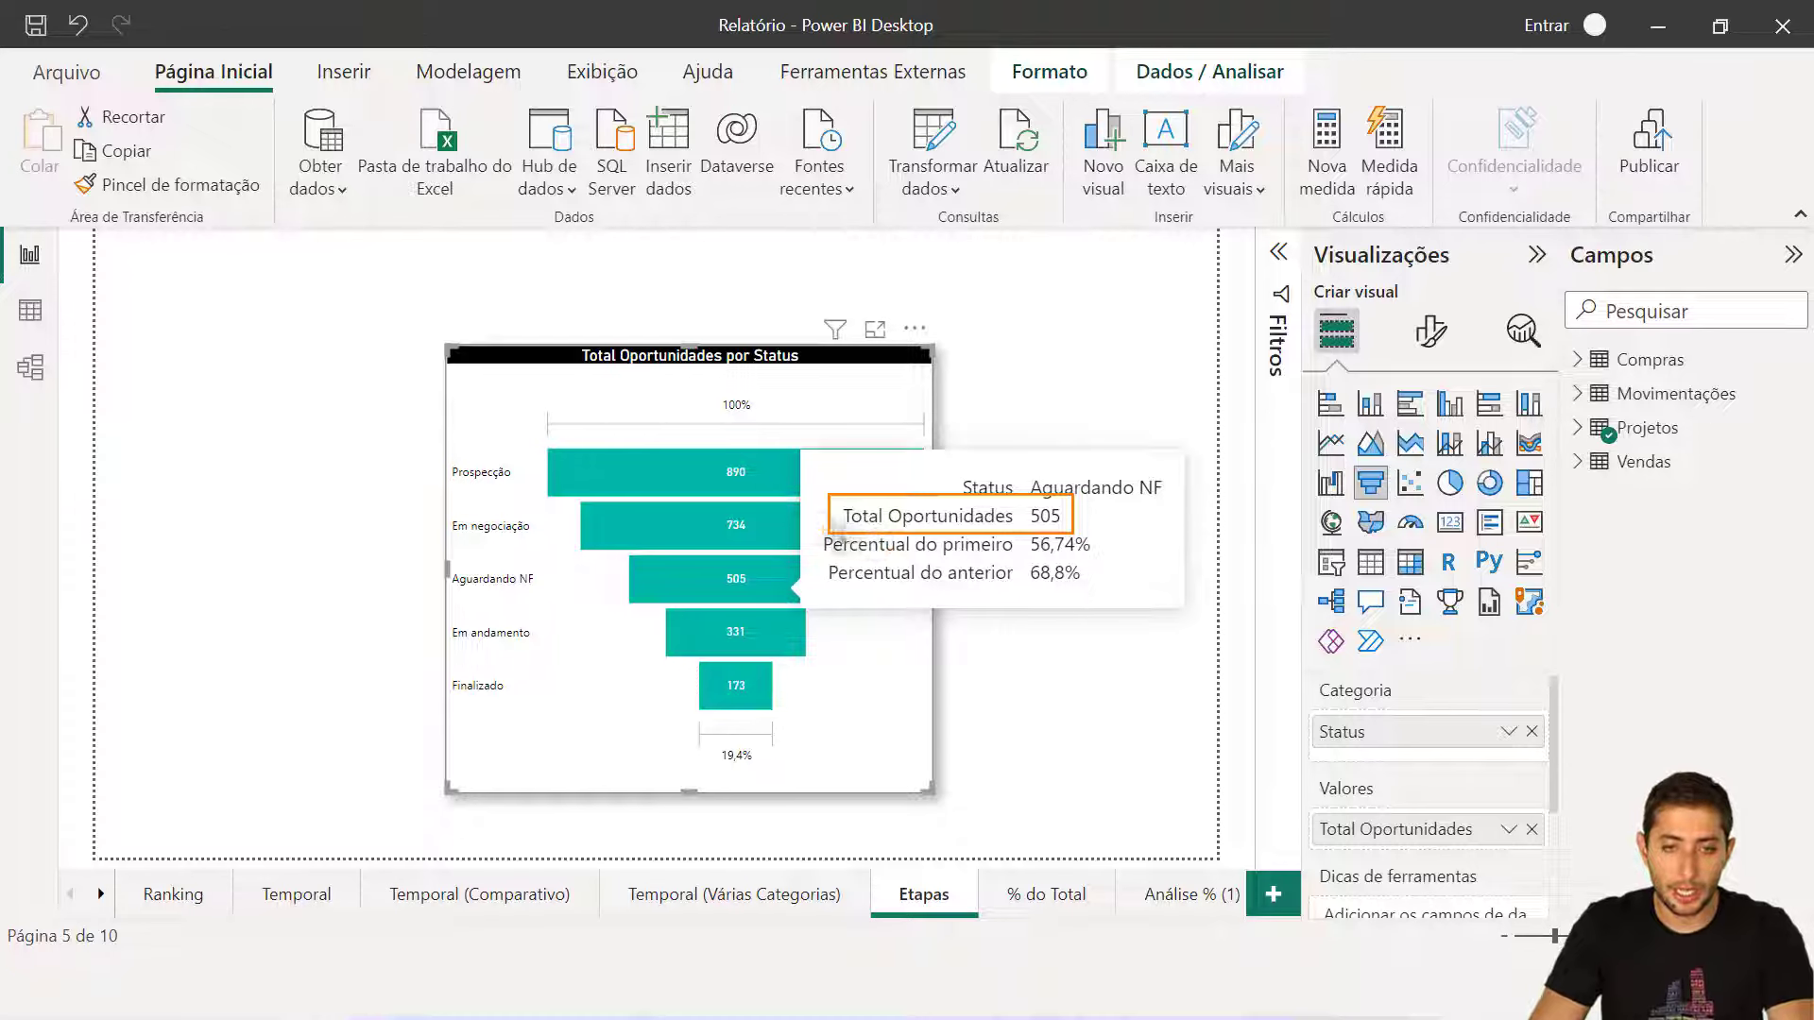
{"action": "key", "text": "e"}
{"action": "mouse_move", "coordinate": [808, 521]}
{"action": "left_mouse_down"}
{"action": "mouse_move", "coordinate": [930, 562]}
{"action": "mouse_move", "coordinate": [1122, 557]}
{"action": "left_mouse_up"}
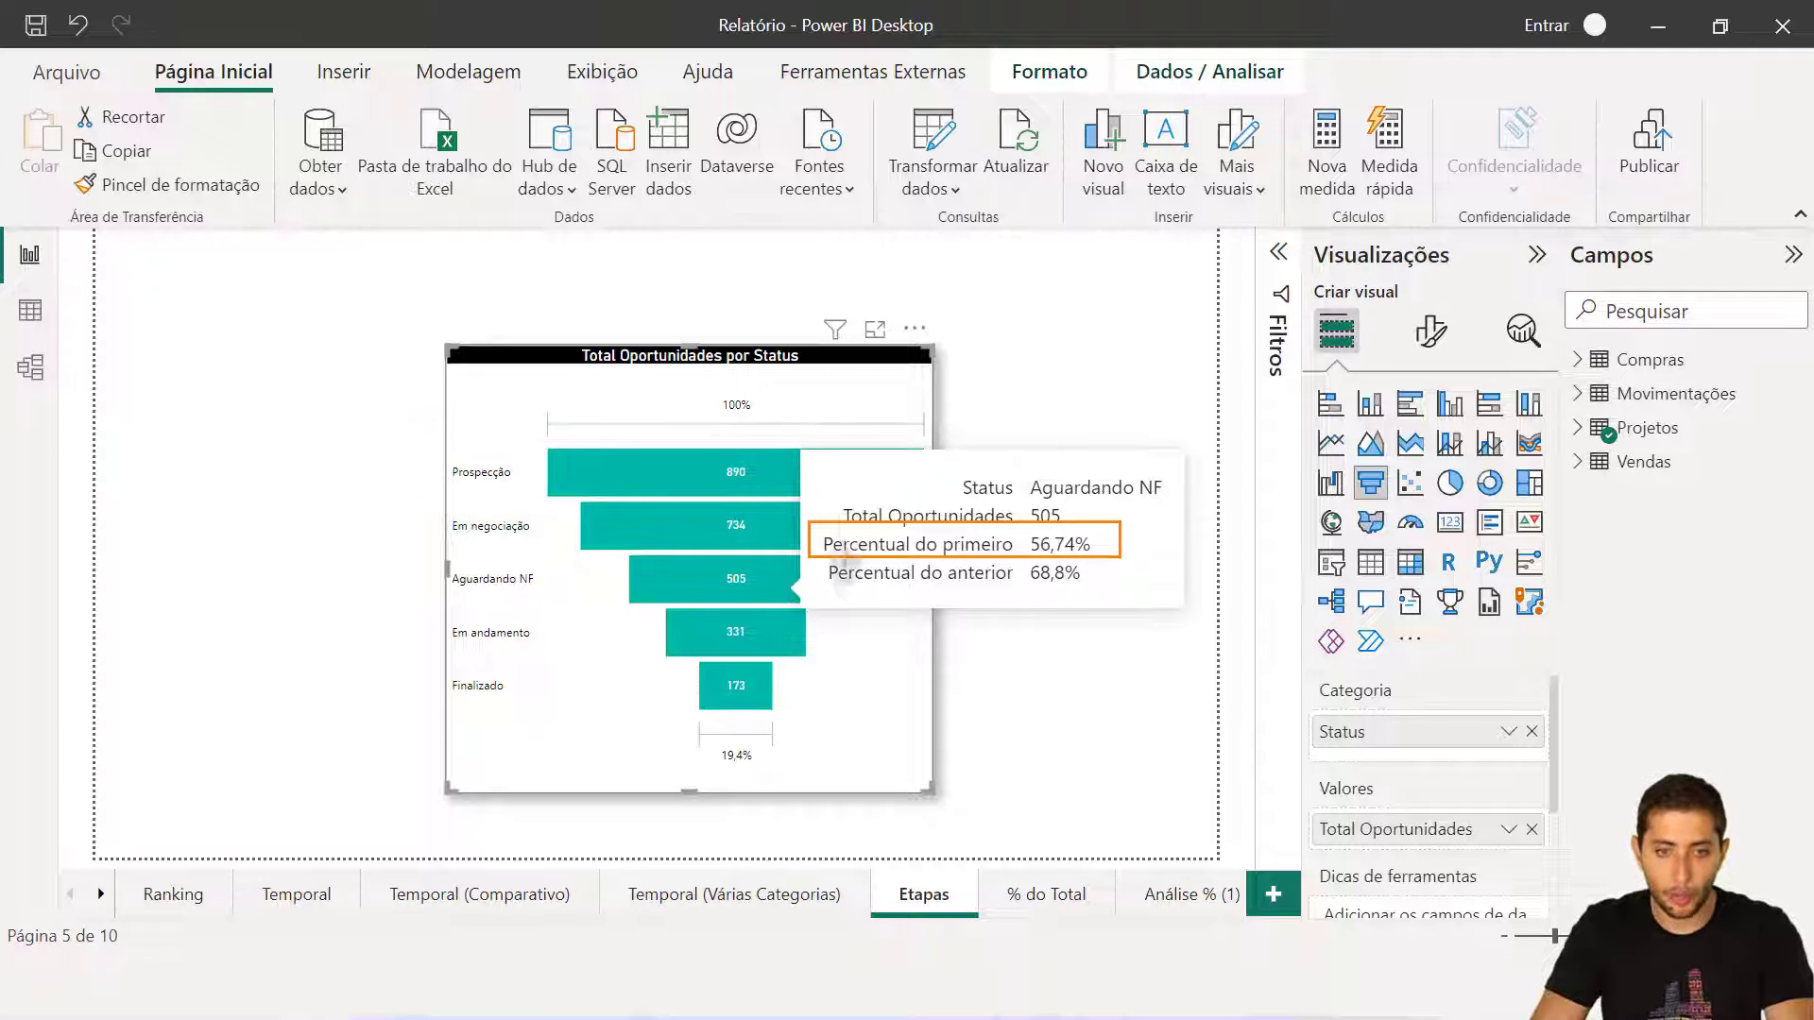
{"action": "key", "text": "e"}
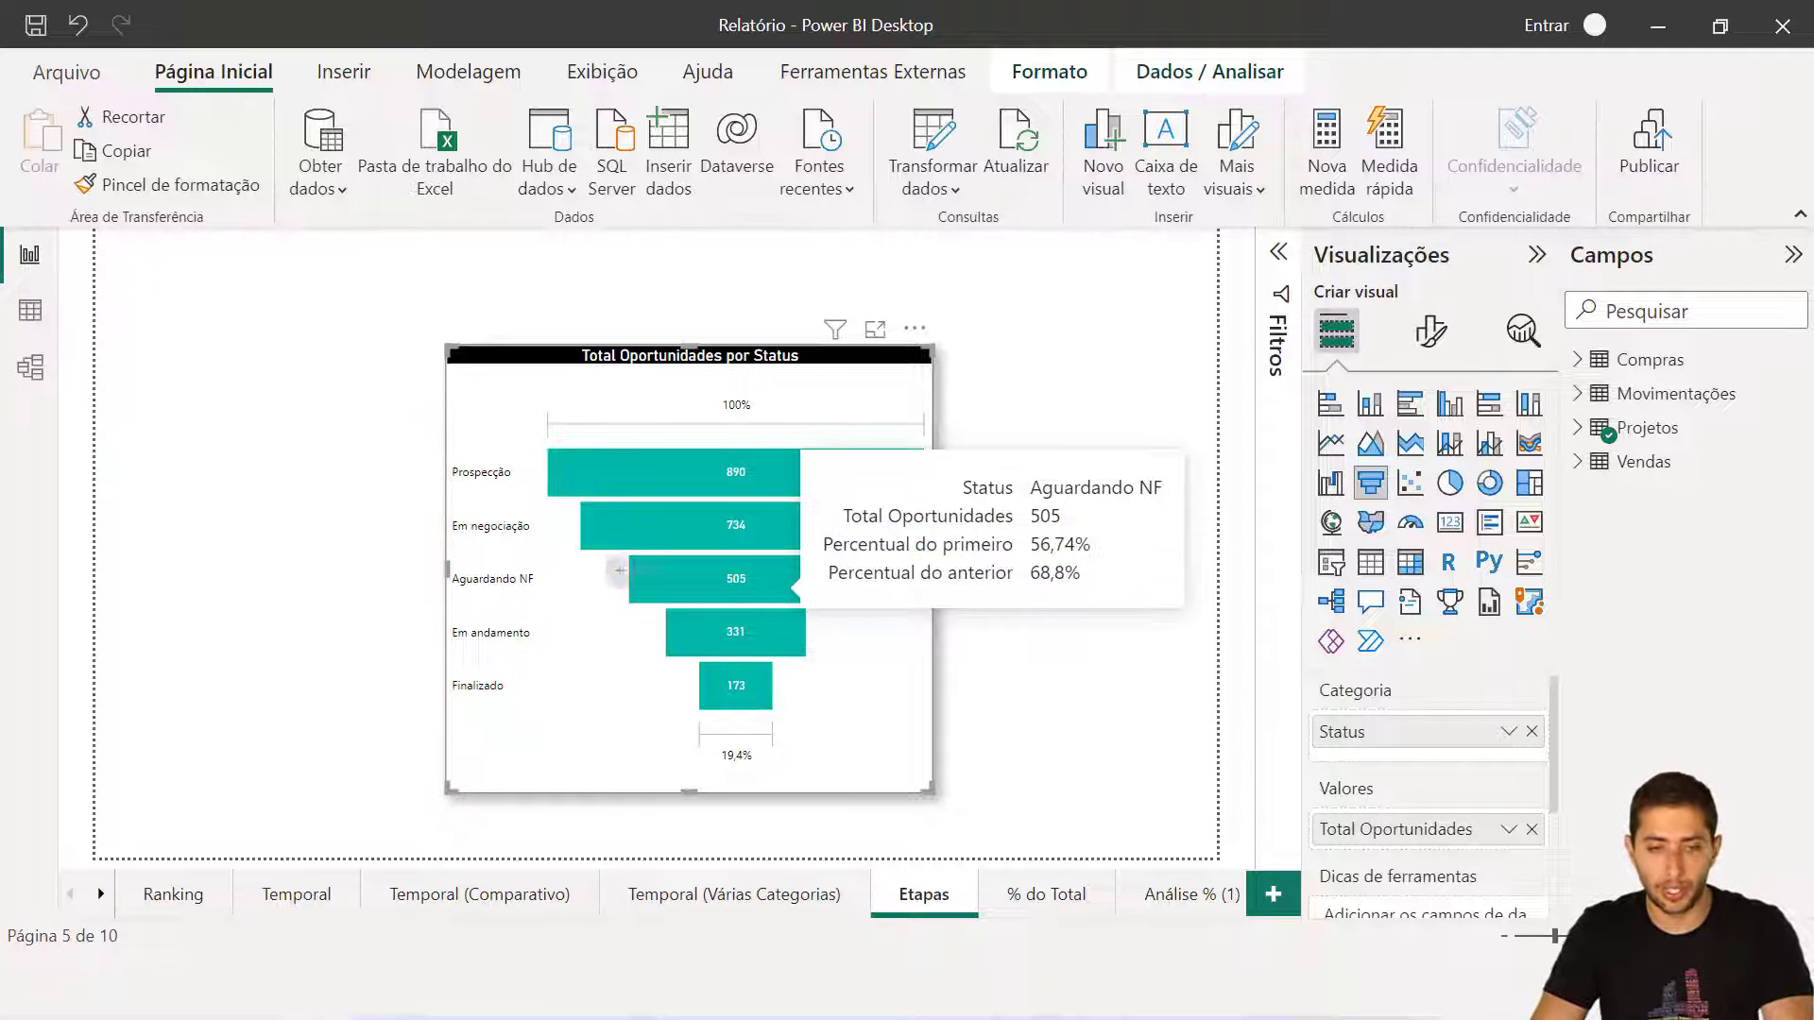
{"action": "left_click_drag", "start_coordinate": [655, 563], "coordinate": [643, 531]}
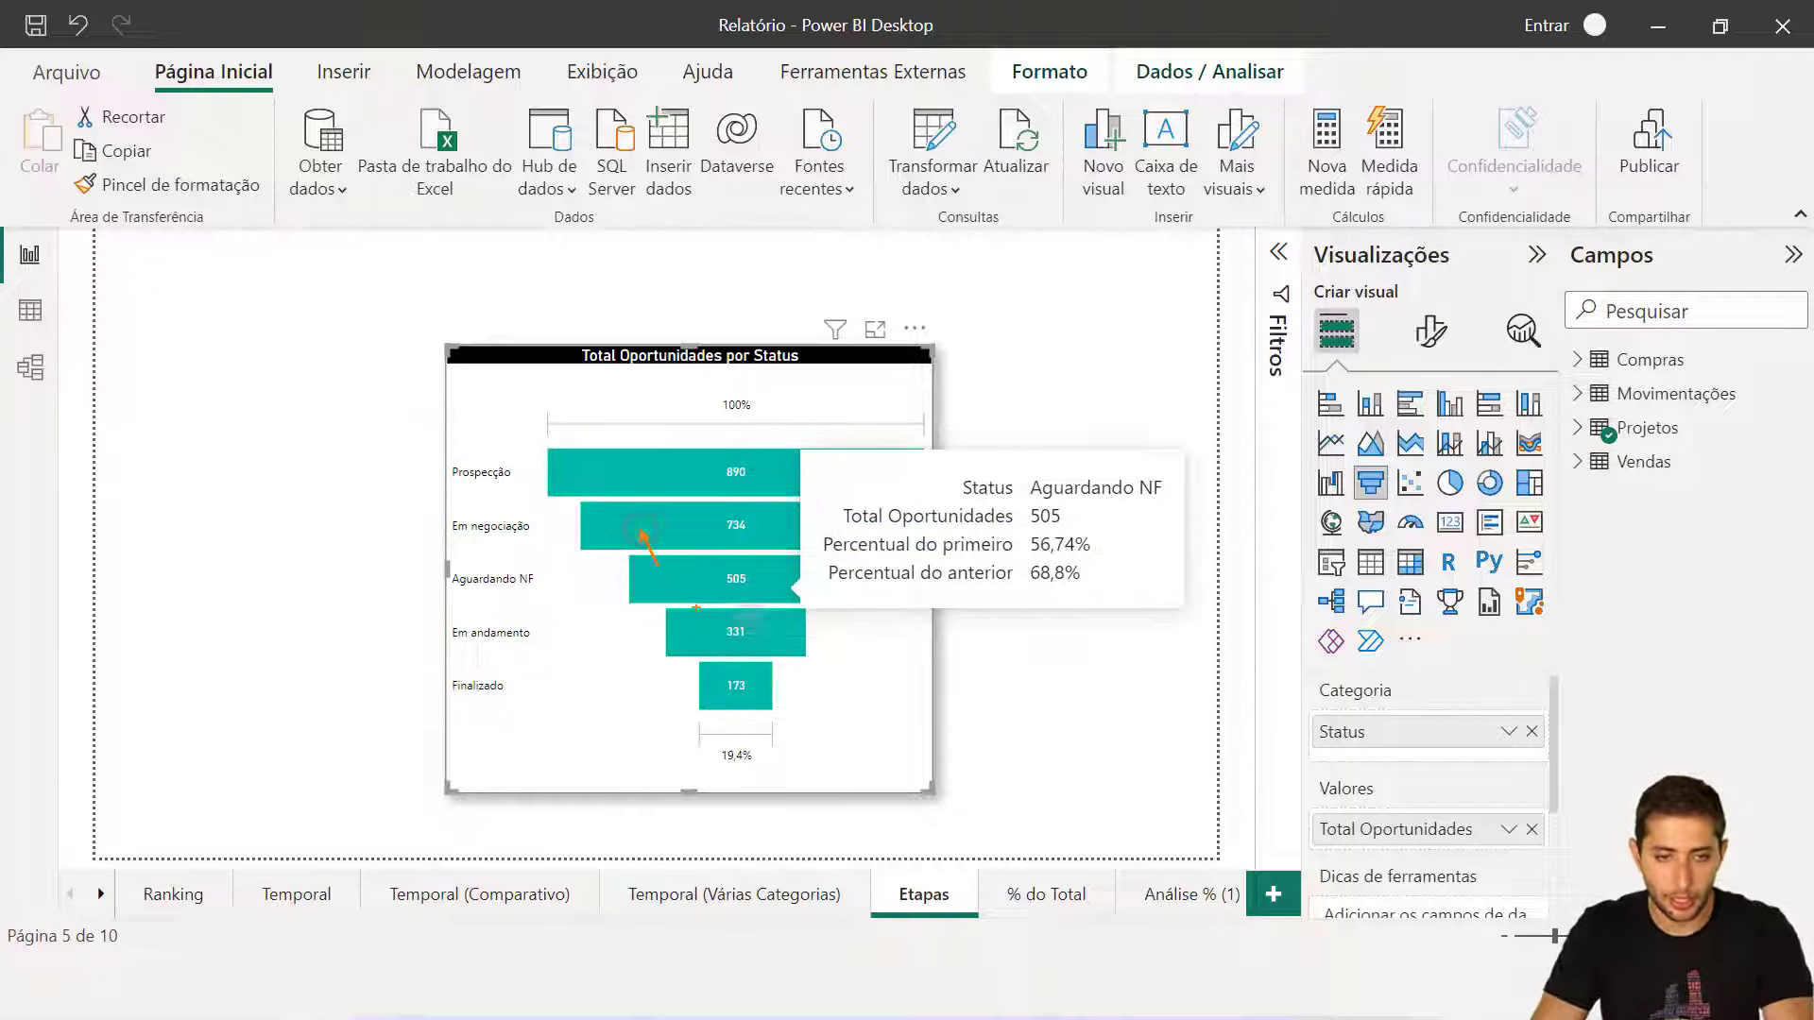
{"action": "mouse_move", "coordinate": [807, 524]}
{"action": "left_mouse_down"}
{"action": "mouse_move", "coordinate": [839, 559]}
{"action": "mouse_move", "coordinate": [1090, 563]}
{"action": "left_mouse_up"}
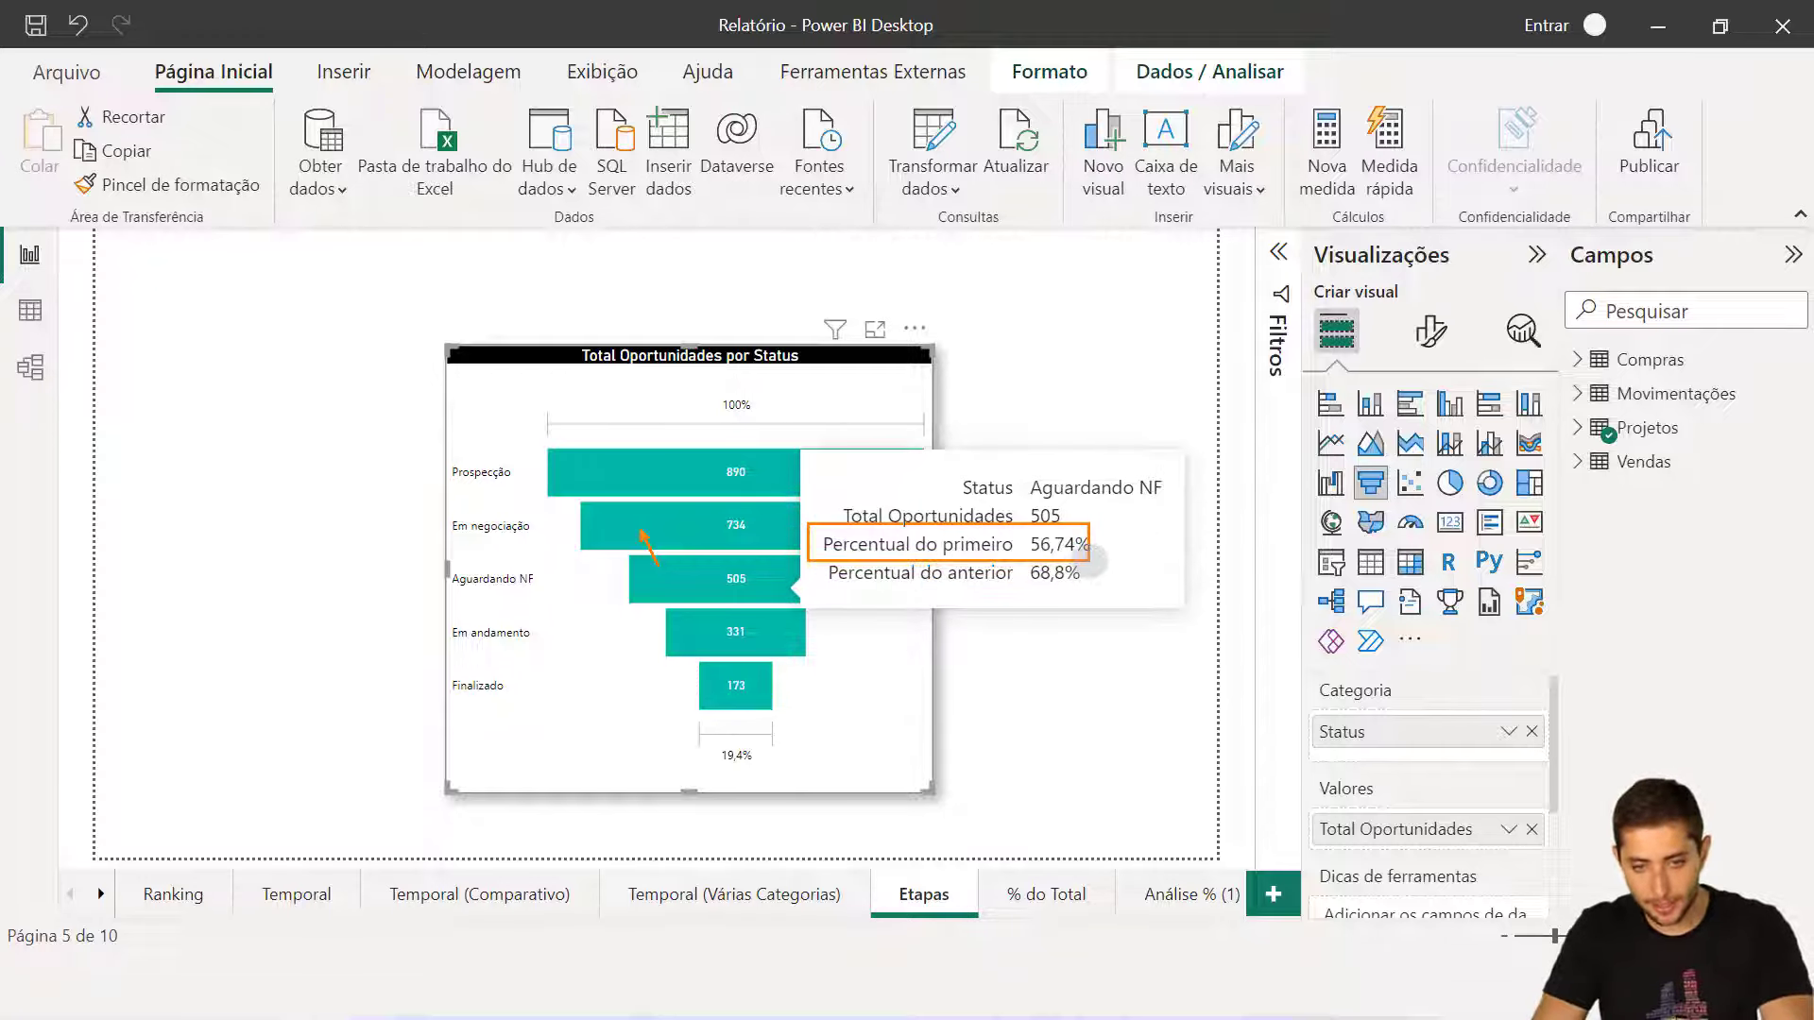
{"action": "mouse_move", "coordinate": [812, 556]}
{"action": "left_mouse_down"}
{"action": "mouse_move", "coordinate": [902, 594]}
{"action": "mouse_move", "coordinate": [1094, 588]}
{"action": "left_mouse_up"}
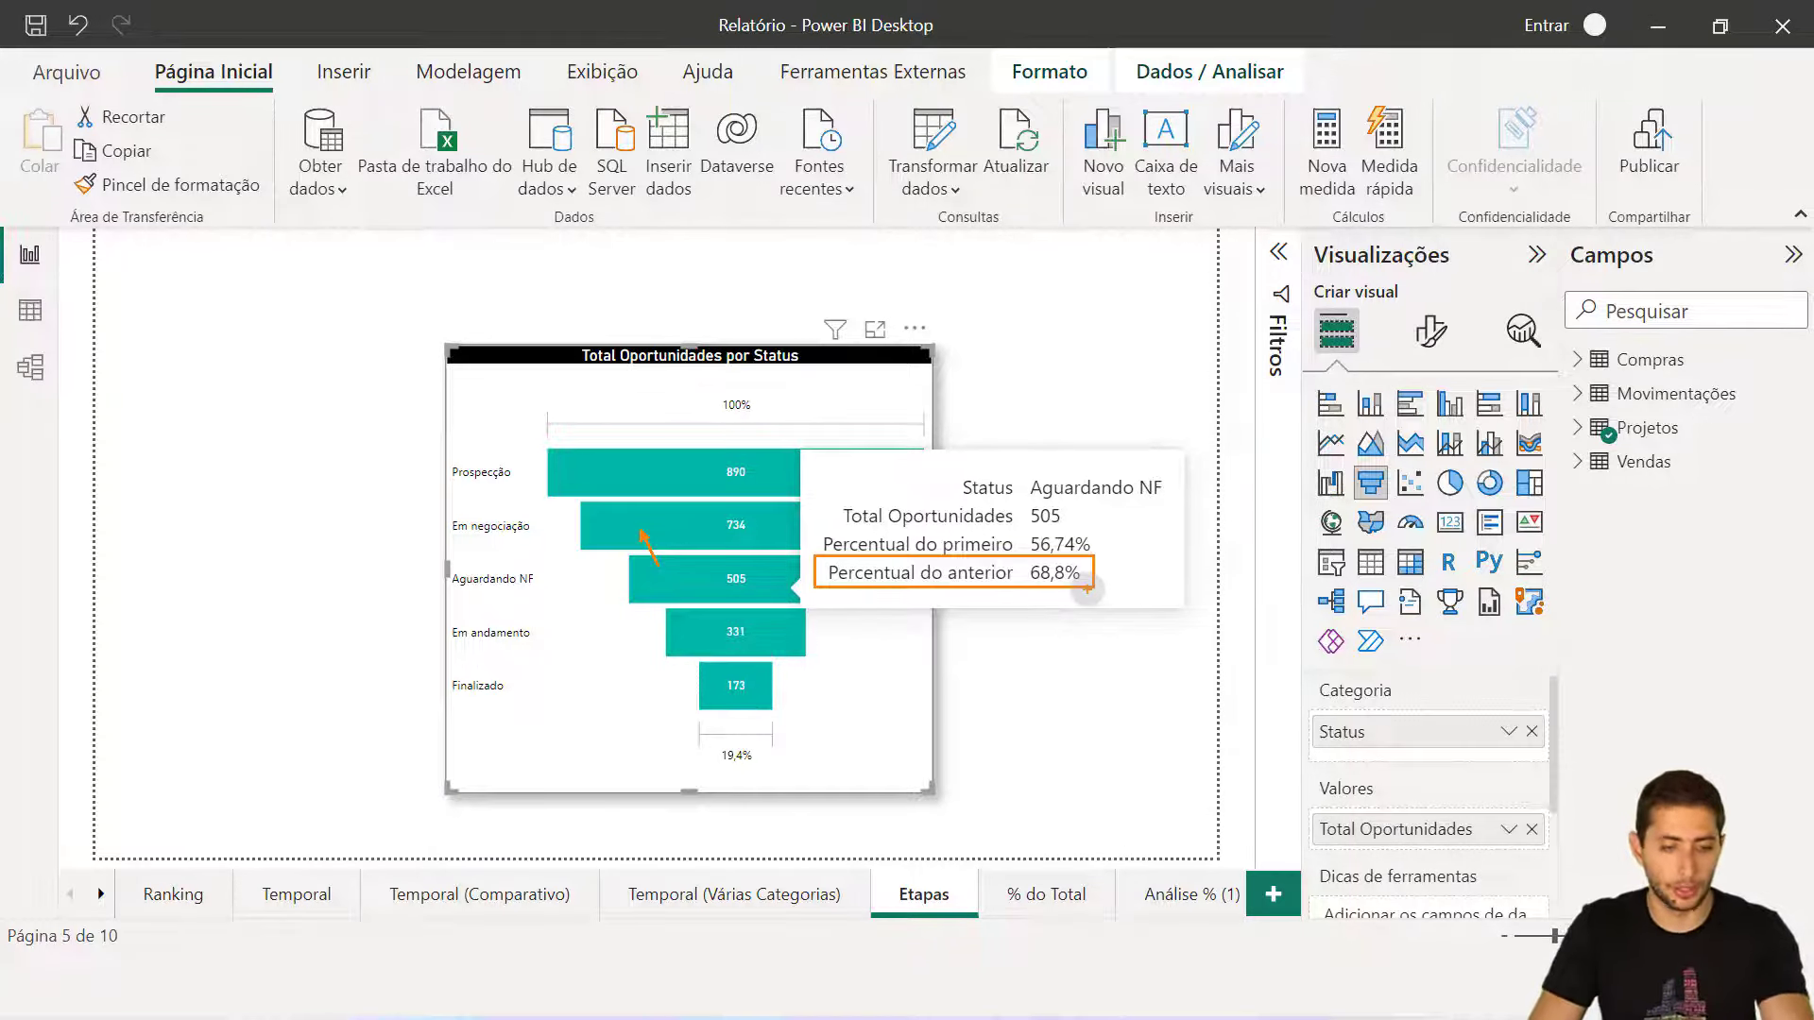
{"action": "key", "text": "Escape"}
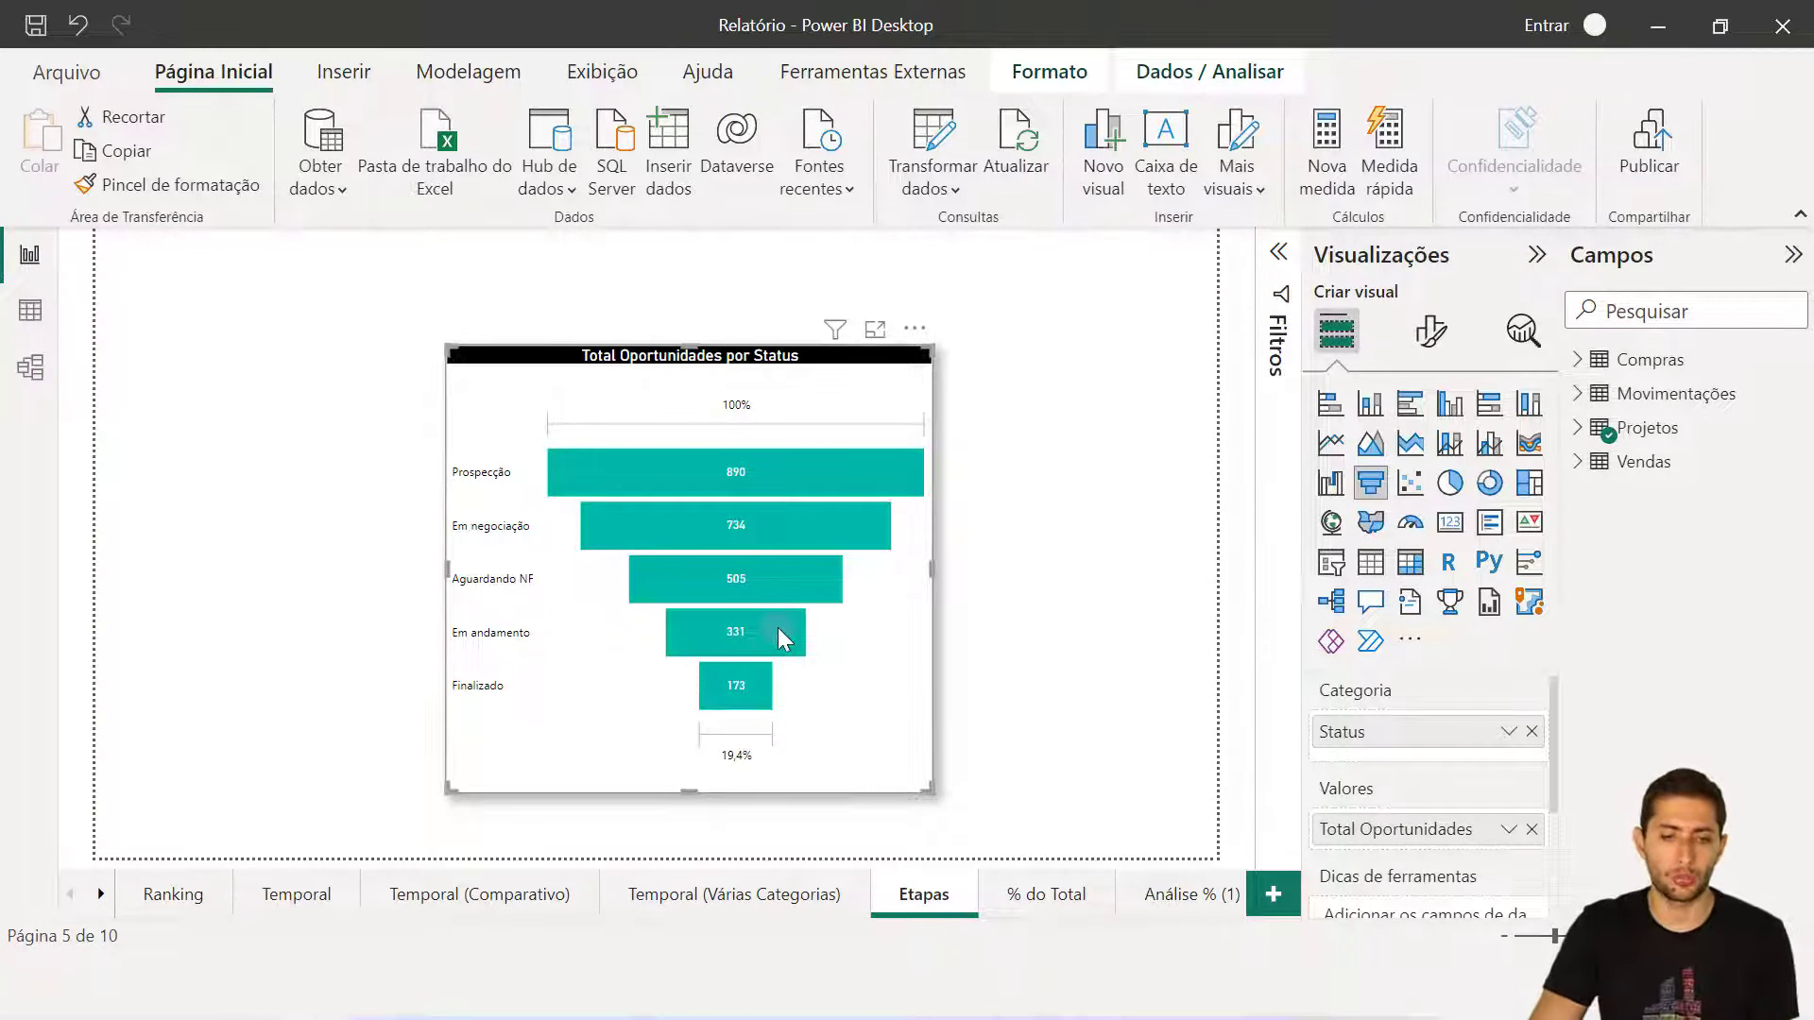
Examine the funnel's Finalizado stage and its overall conversion percentage up close, marking both and clearing the marks.
{"action": "mouse_move", "coordinate": [779, 627]}
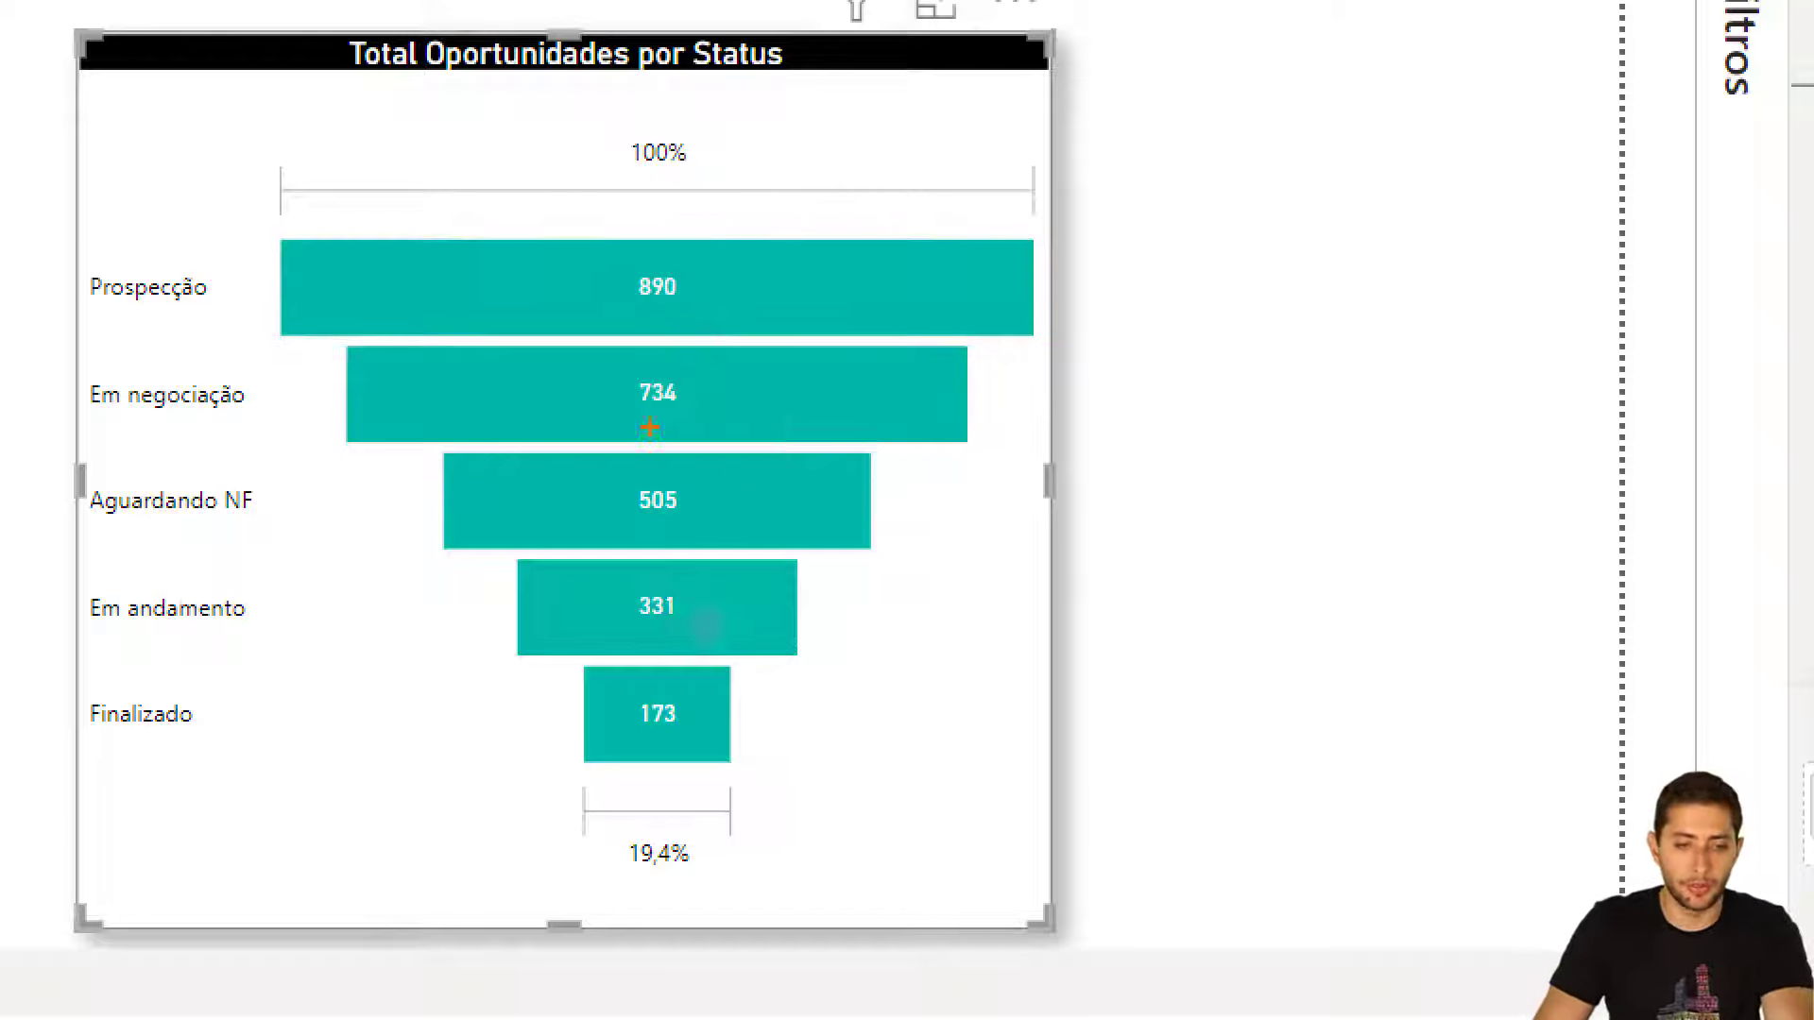
{"action": "left_click_drag", "start_coordinate": [582, 665], "coordinate": [736, 761]}
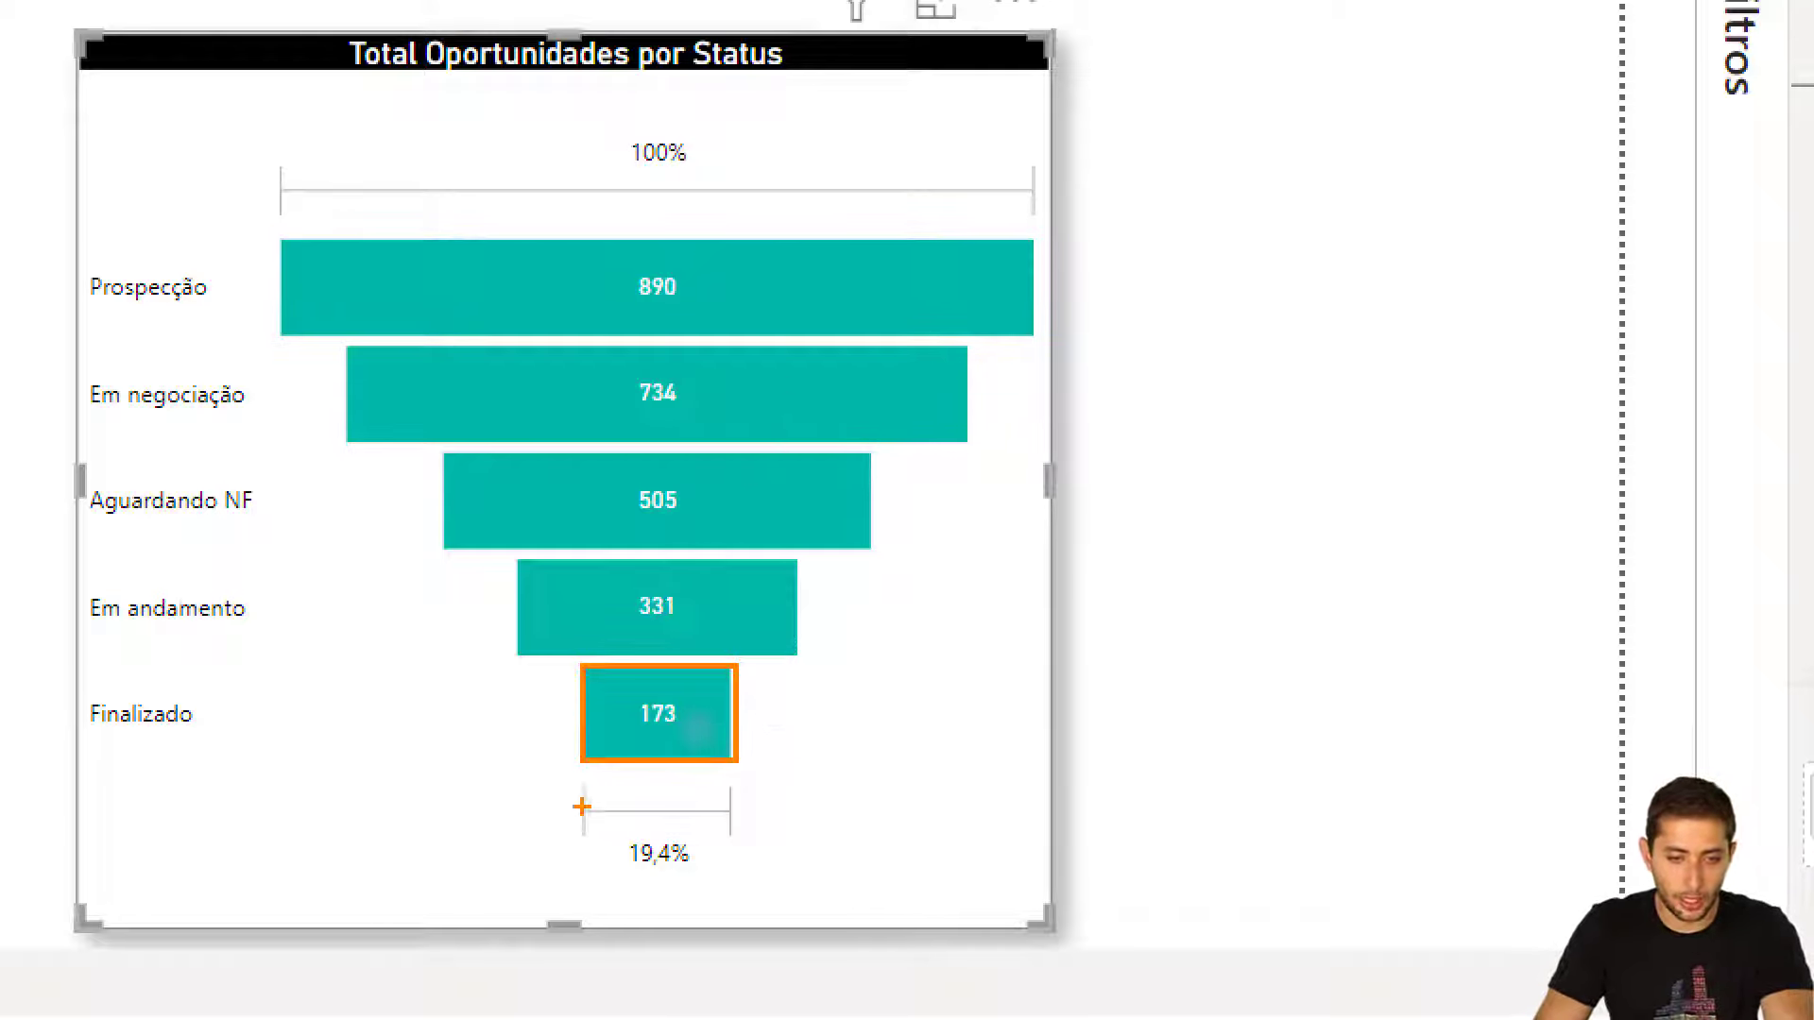
{"action": "left_click_drag", "start_coordinate": [576, 790], "coordinate": [747, 876]}
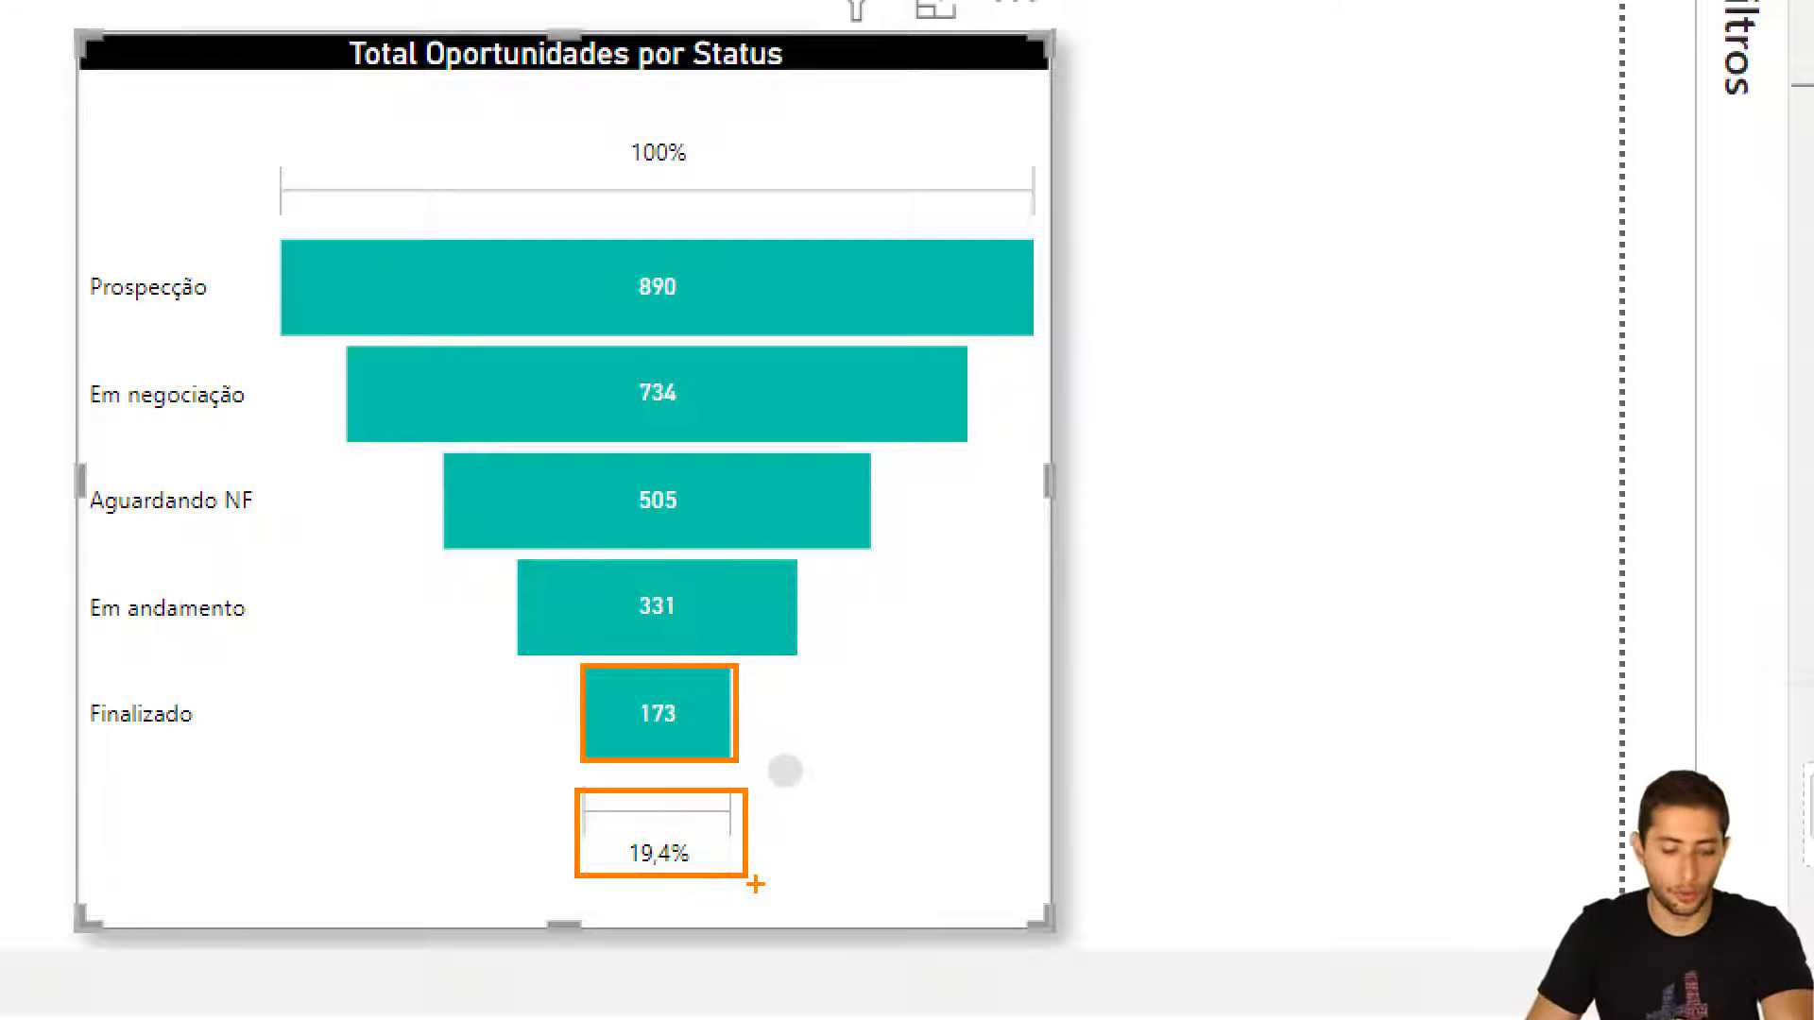
{"action": "key", "text": "Escape"}
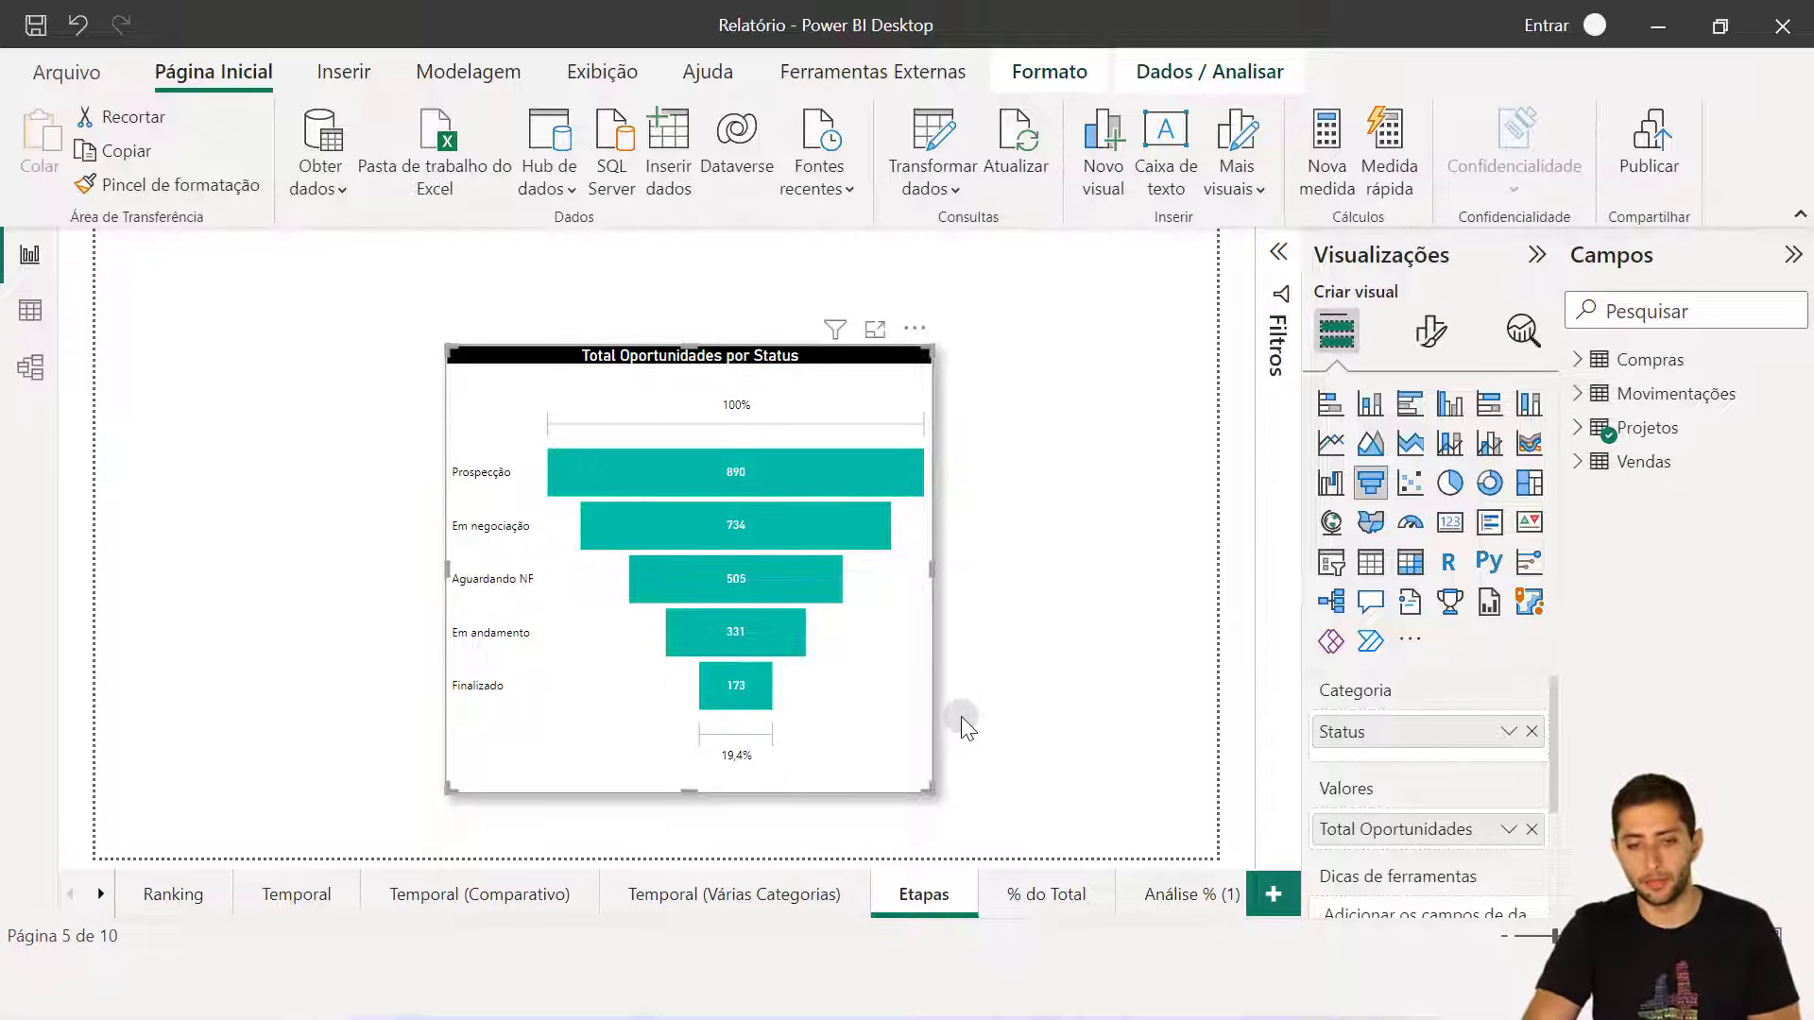
Open the % do Total page and compare Soma de Faturamento por Tipo da Venda as a donut and as a pie chart, ending on pie.
{"action": "left_click", "coordinate": [1050, 896]}
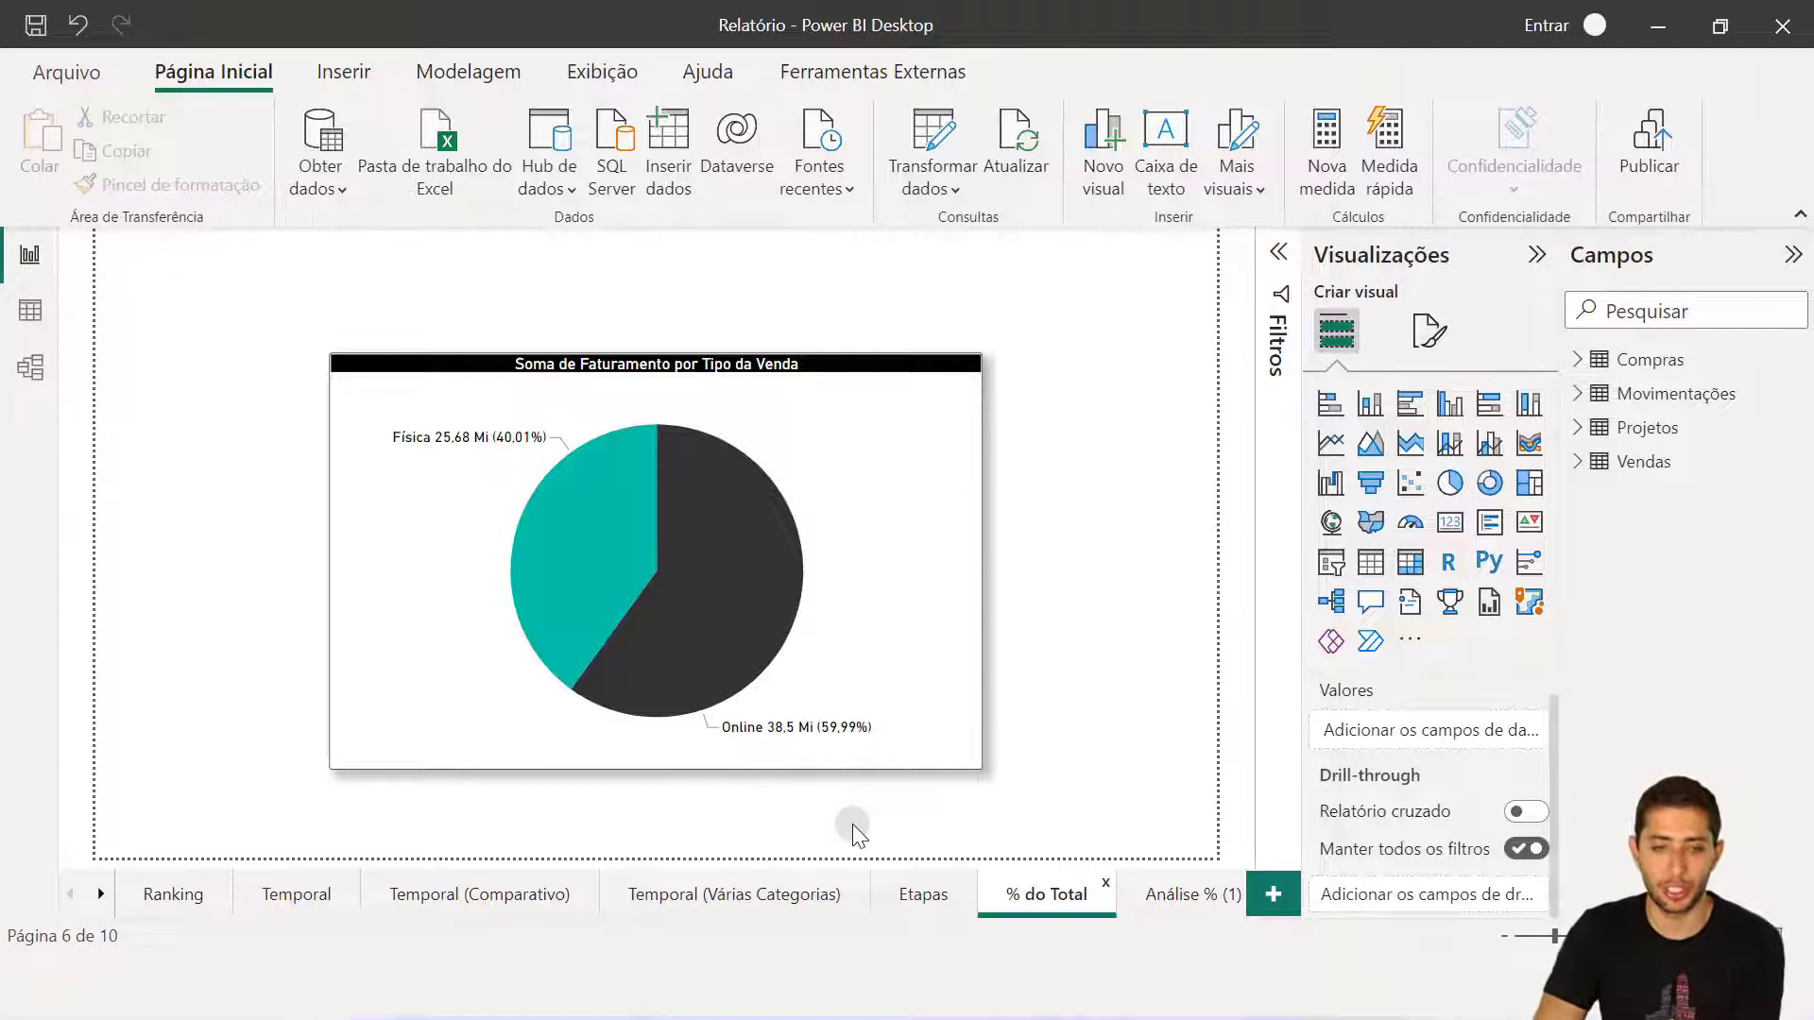
{"action": "left_click", "coordinate": [883, 648]}
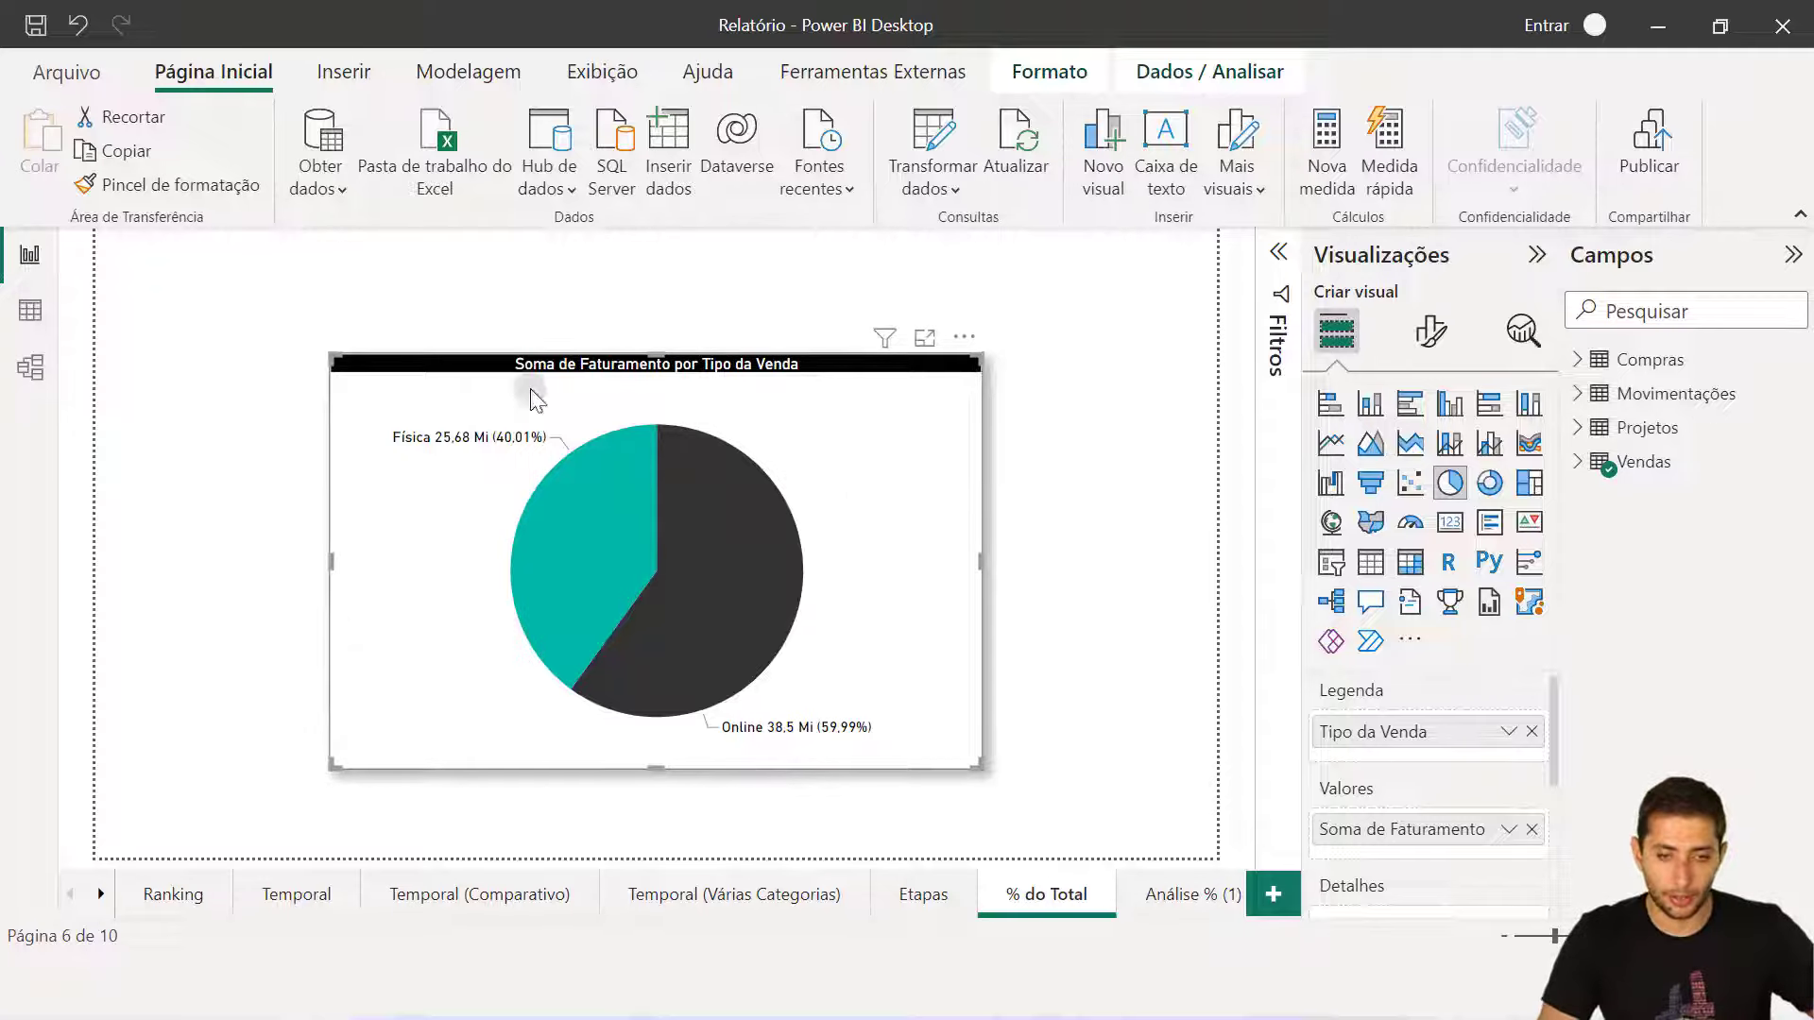
{"action": "left_click", "coordinate": [1490, 484]}
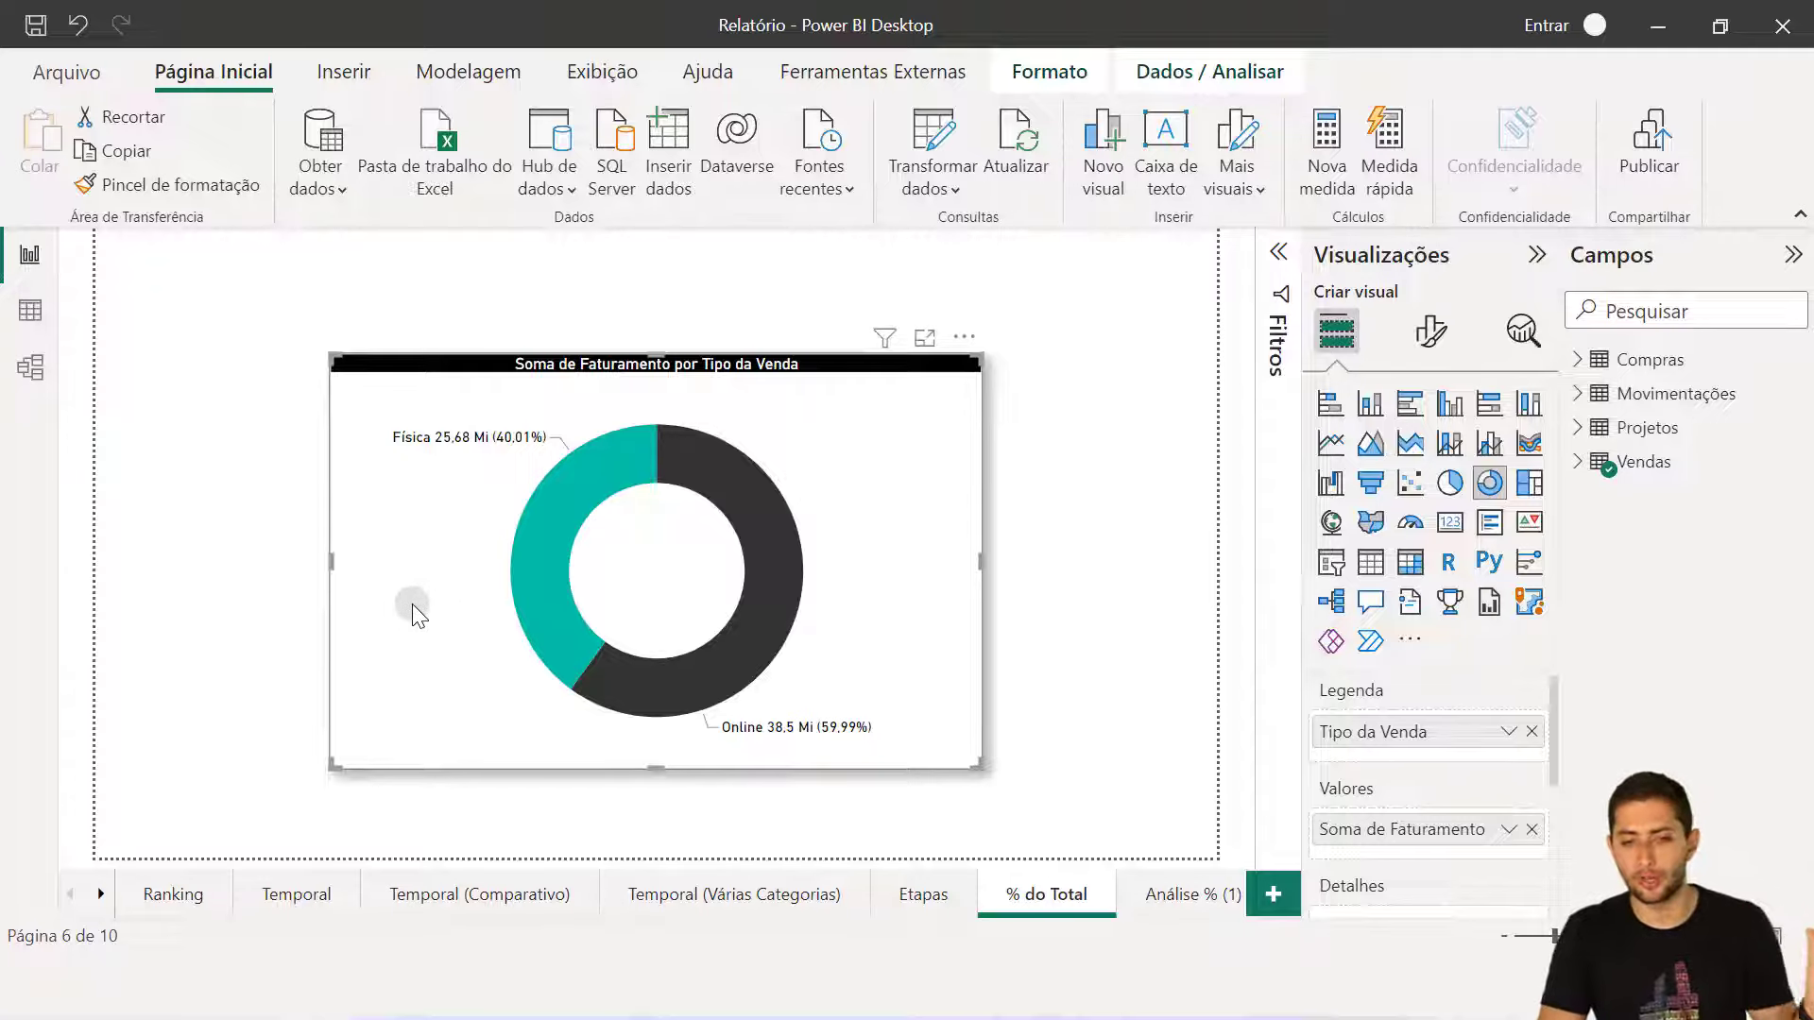
{"action": "left_click", "coordinate": [1452, 484]}
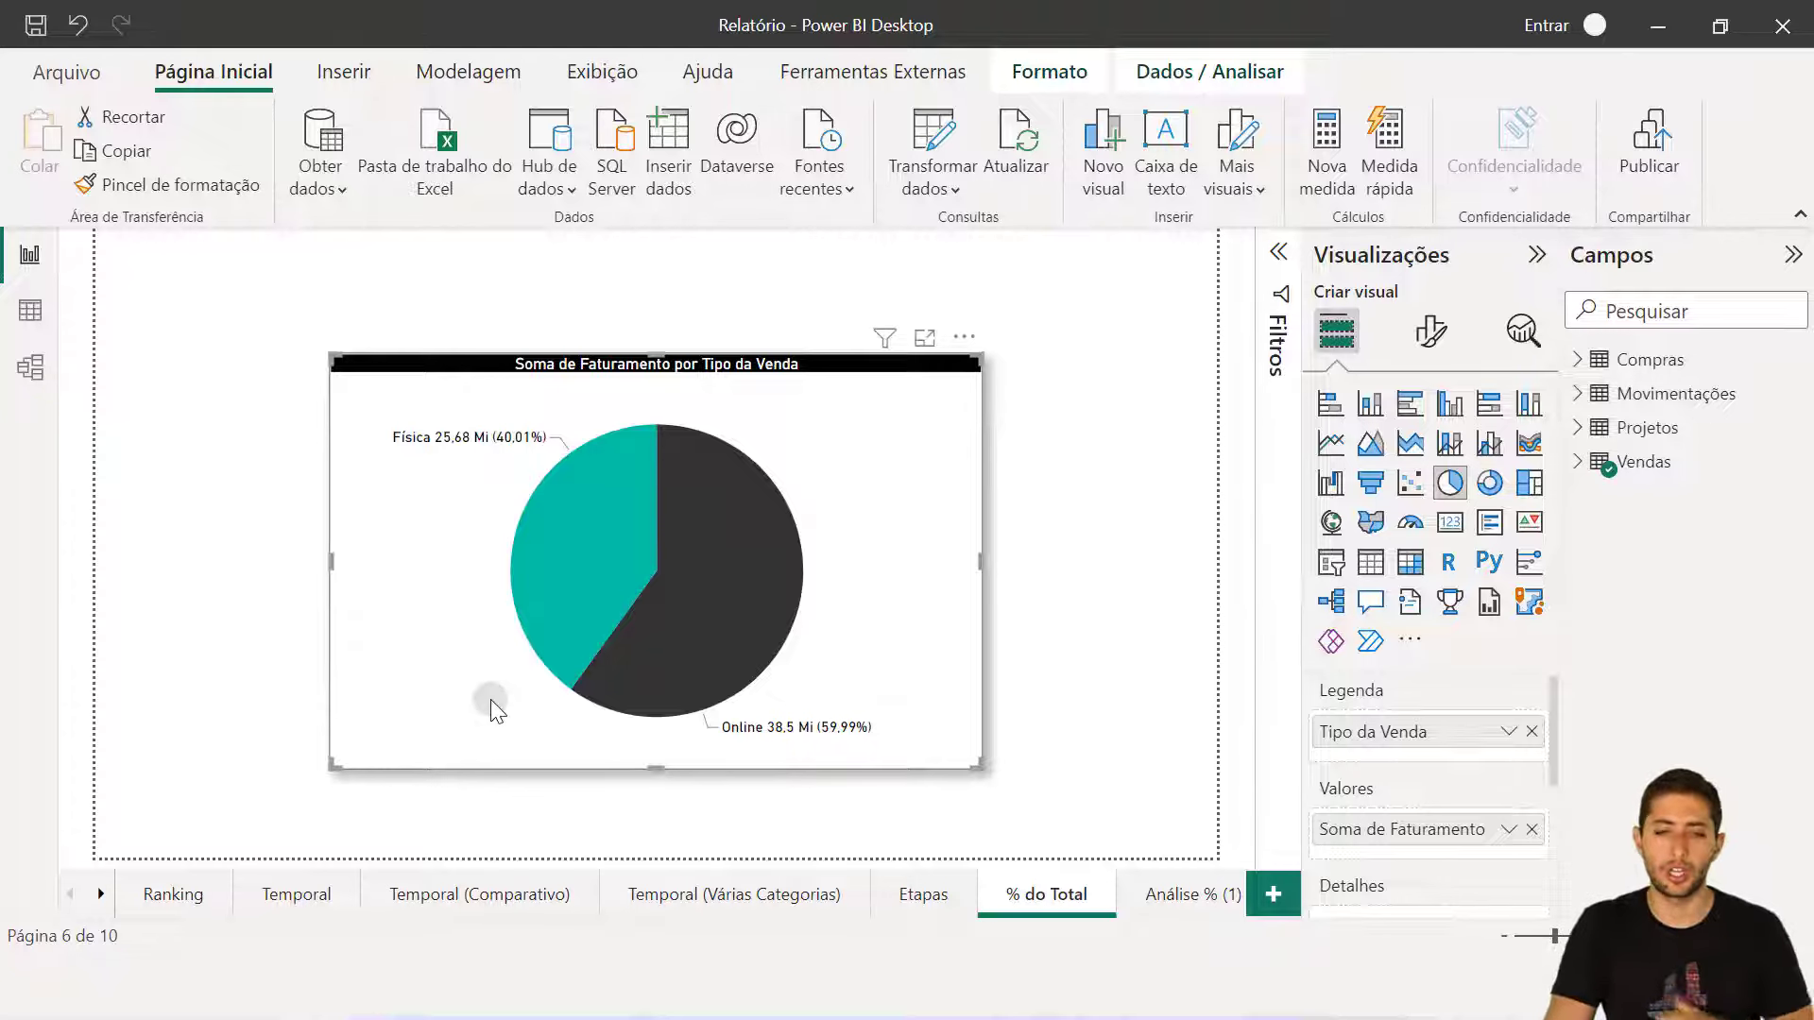
{"action": "mouse_move", "coordinate": [535, 648]}
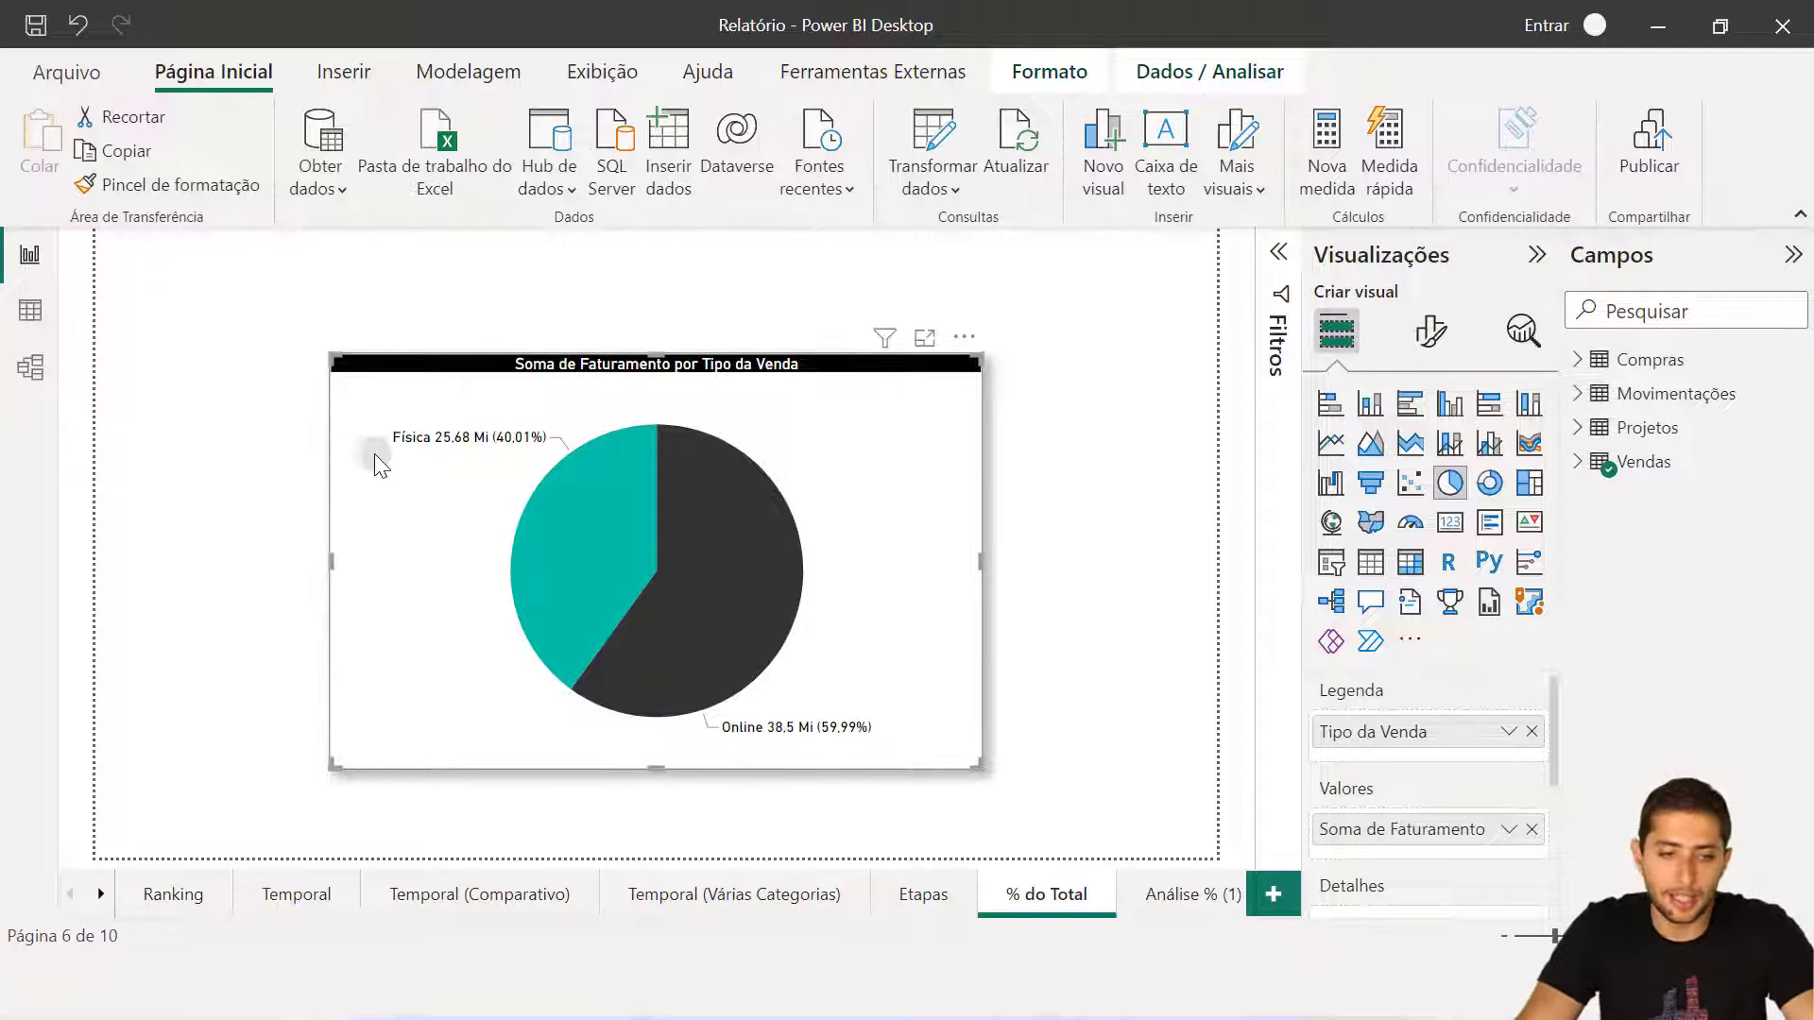
On the Ranking page, change the Faturamento por Marca bar chart to a pie chart.
{"action": "left_click", "coordinate": [189, 897]}
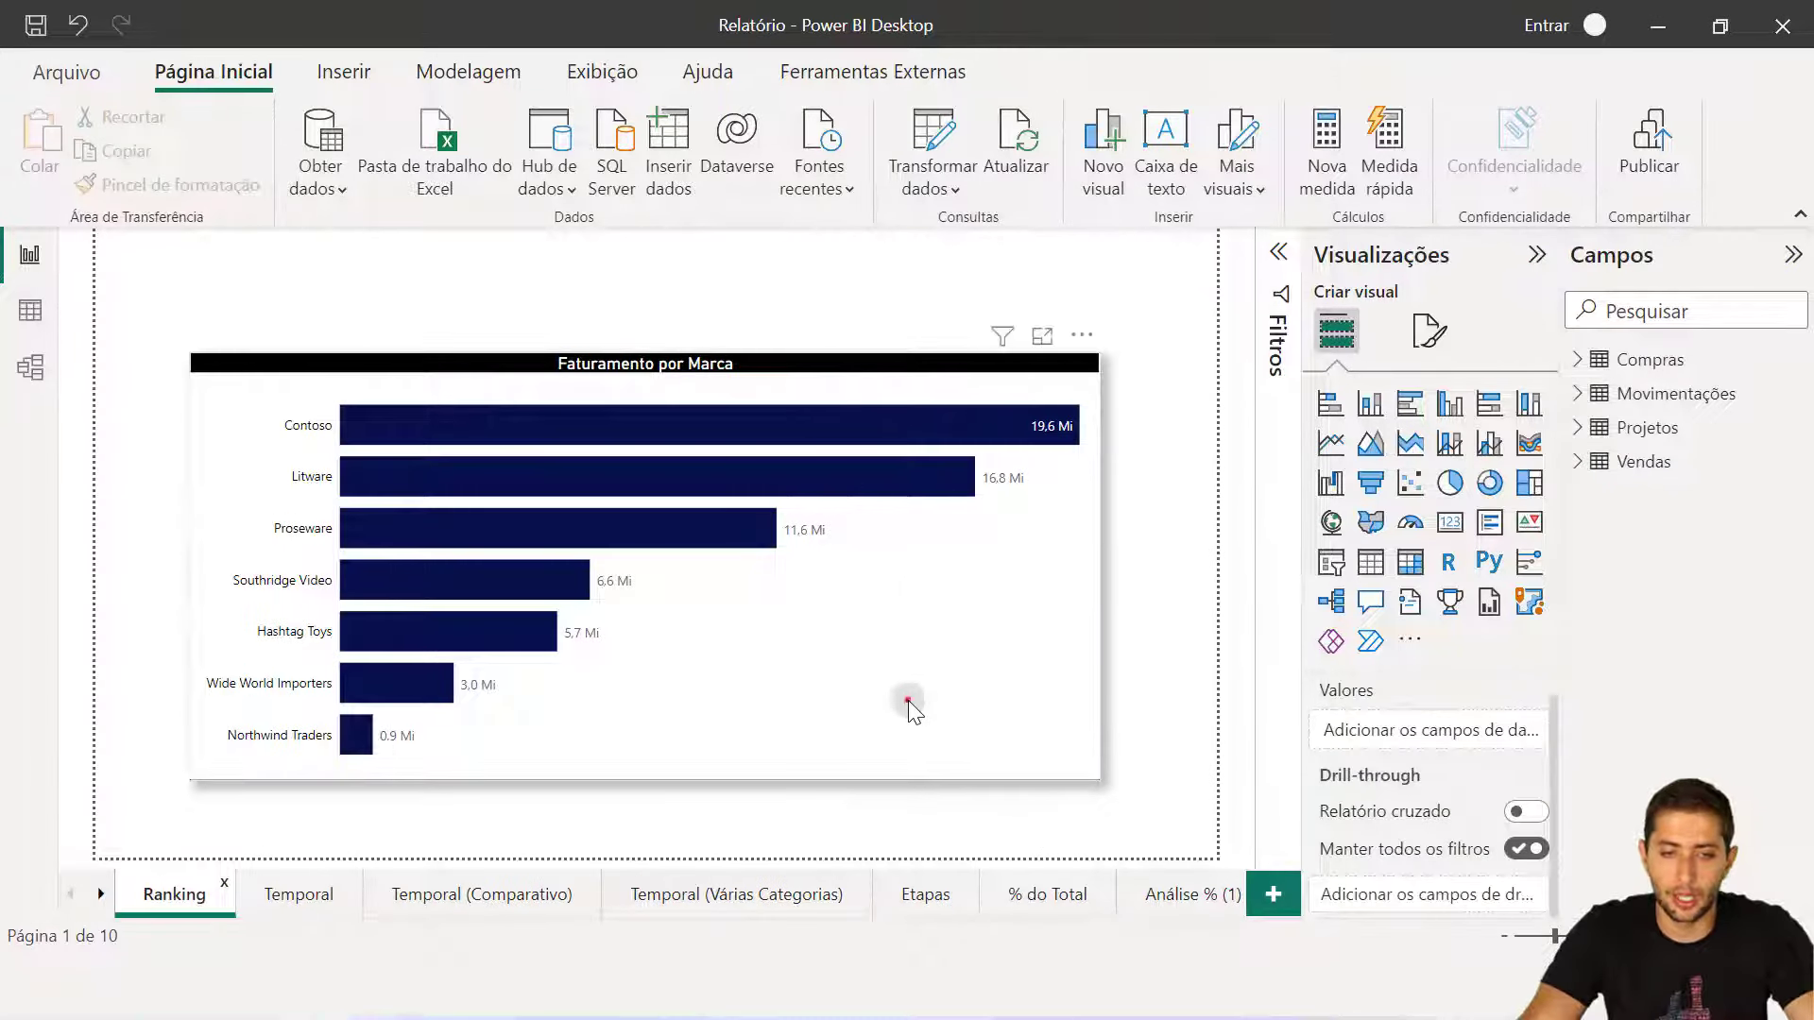
{"action": "left_click", "coordinate": [907, 700]}
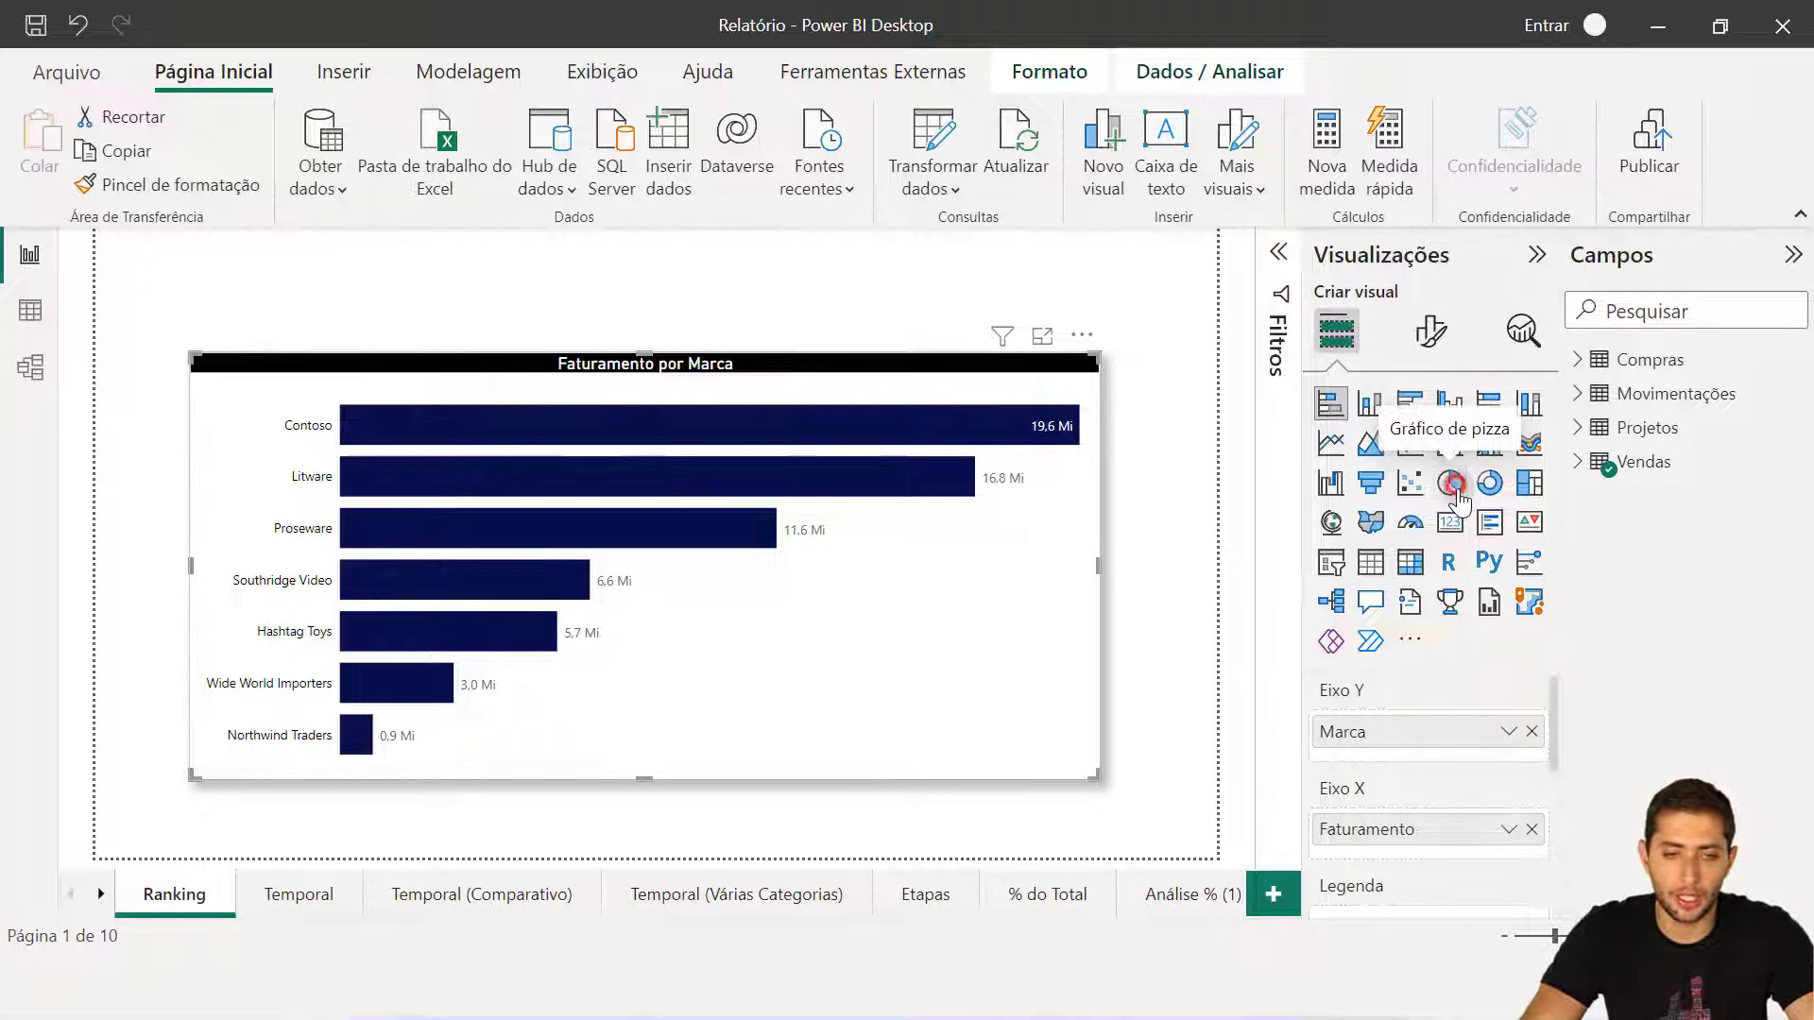
{"action": "left_click", "coordinate": [1455, 484]}
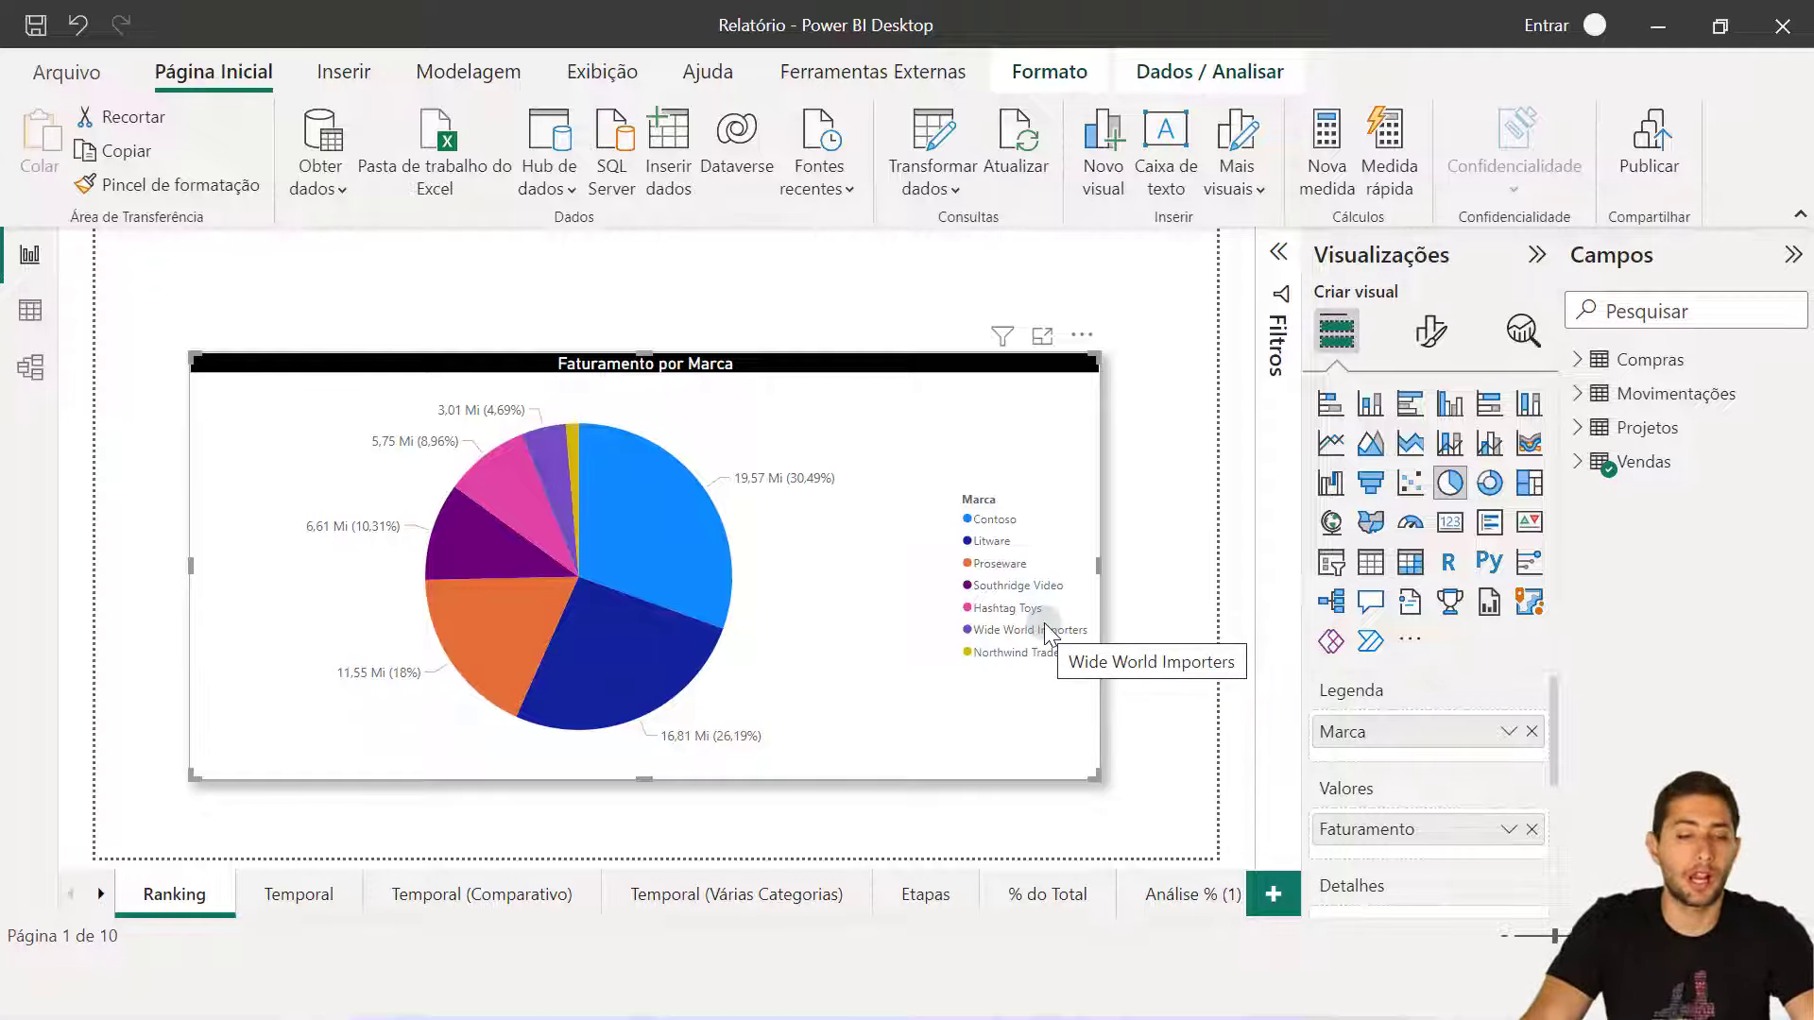
Compare the Faturamento por Marca pie chart with the Original x Negociado Mensal columns on the Temporal (Comparativo) page, ending on Ranking.
{"action": "mouse_move", "coordinate": [582, 597]}
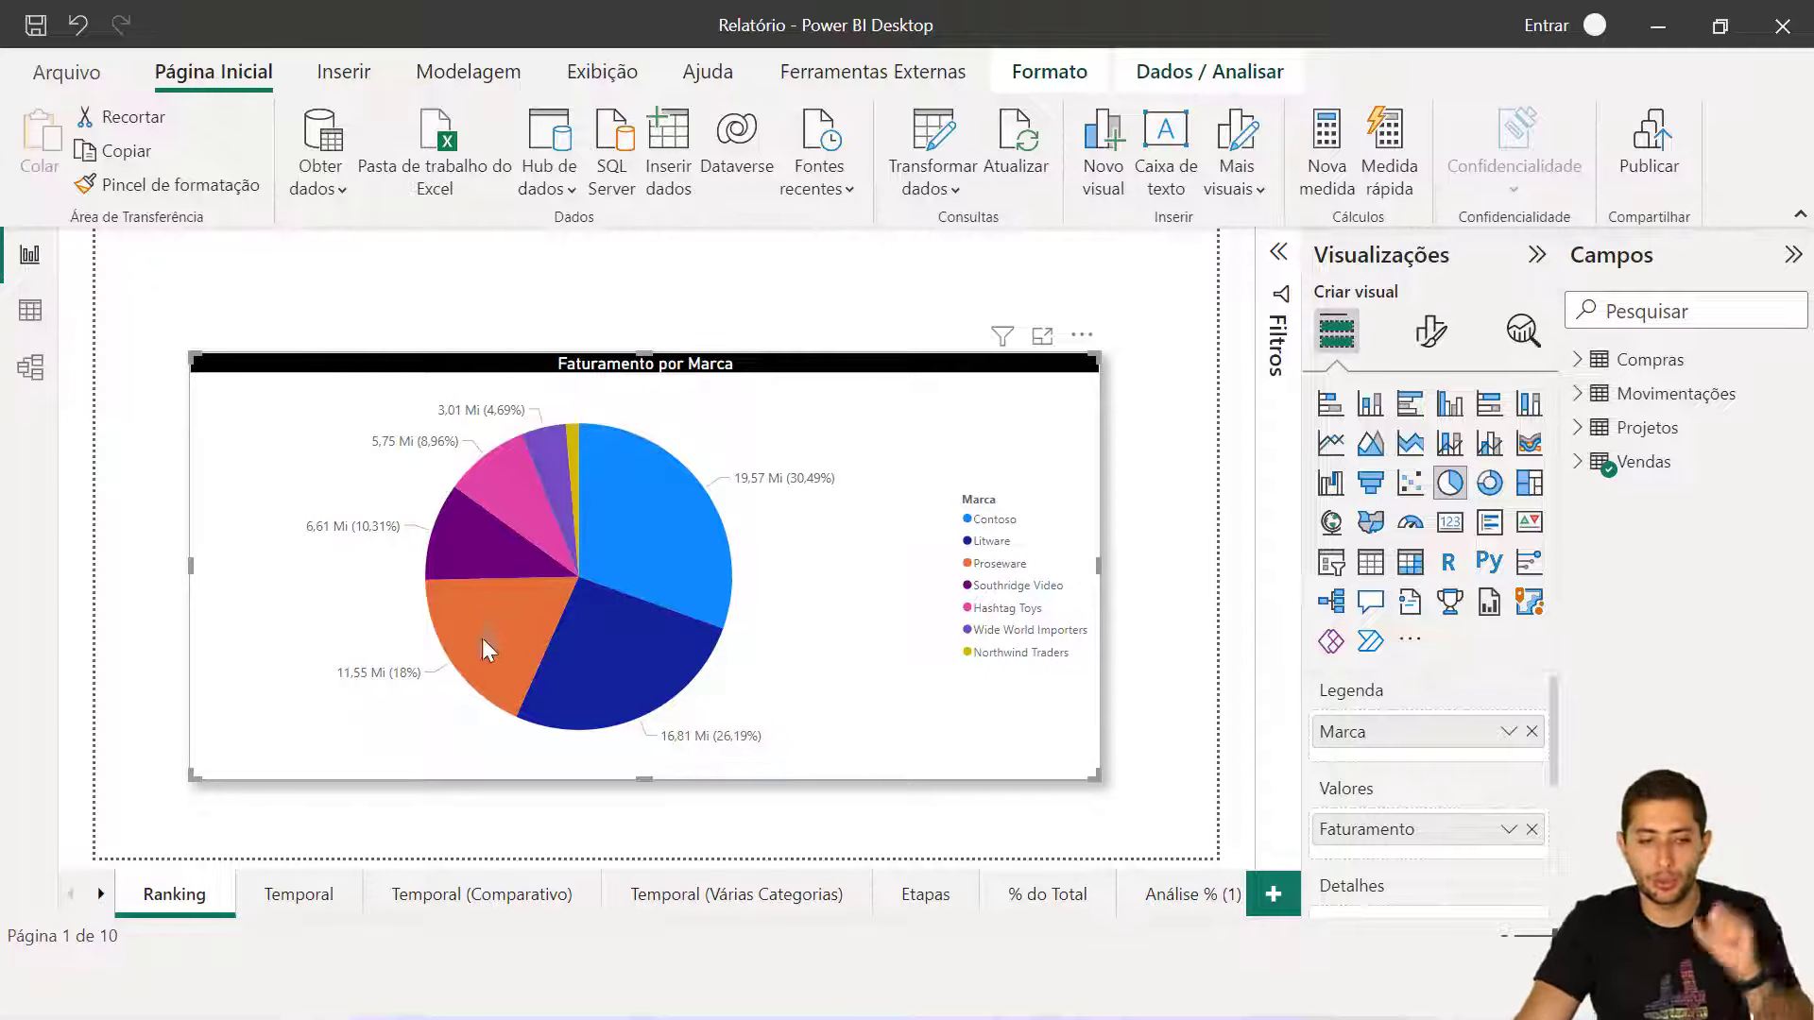
{"action": "left_click", "coordinate": [534, 895]}
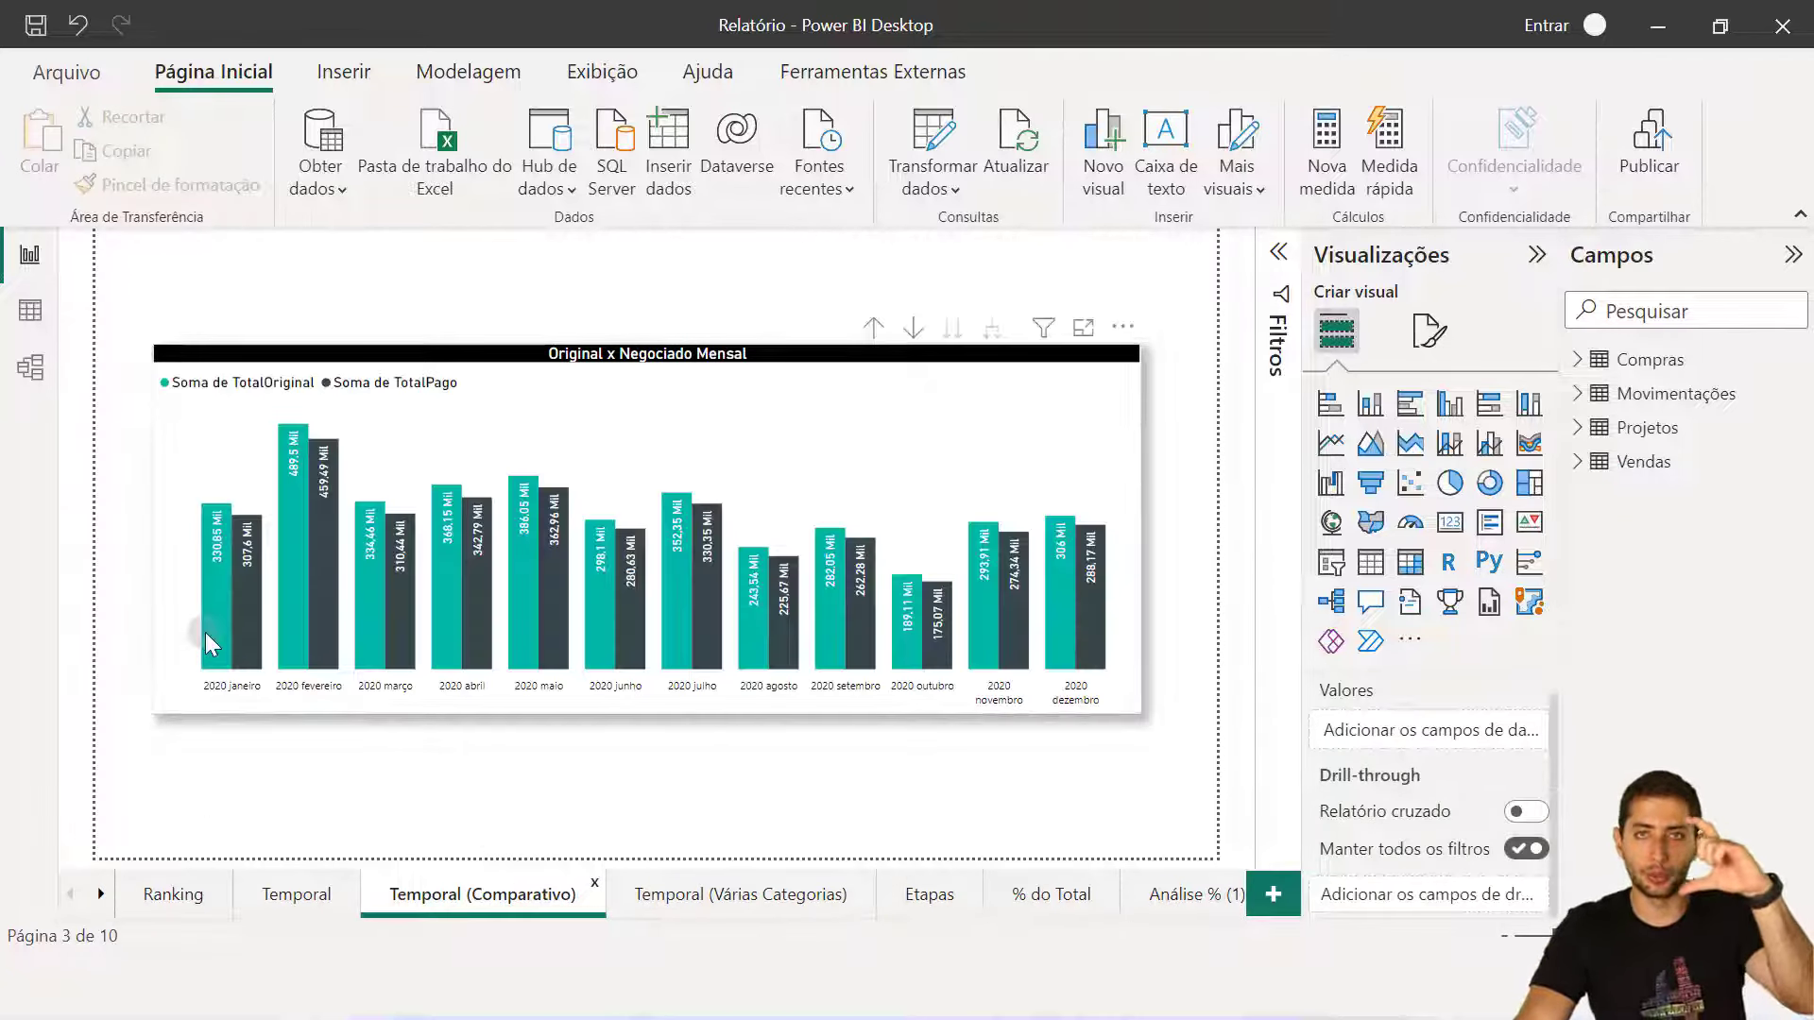
{"action": "mouse_move", "coordinate": [206, 632]}
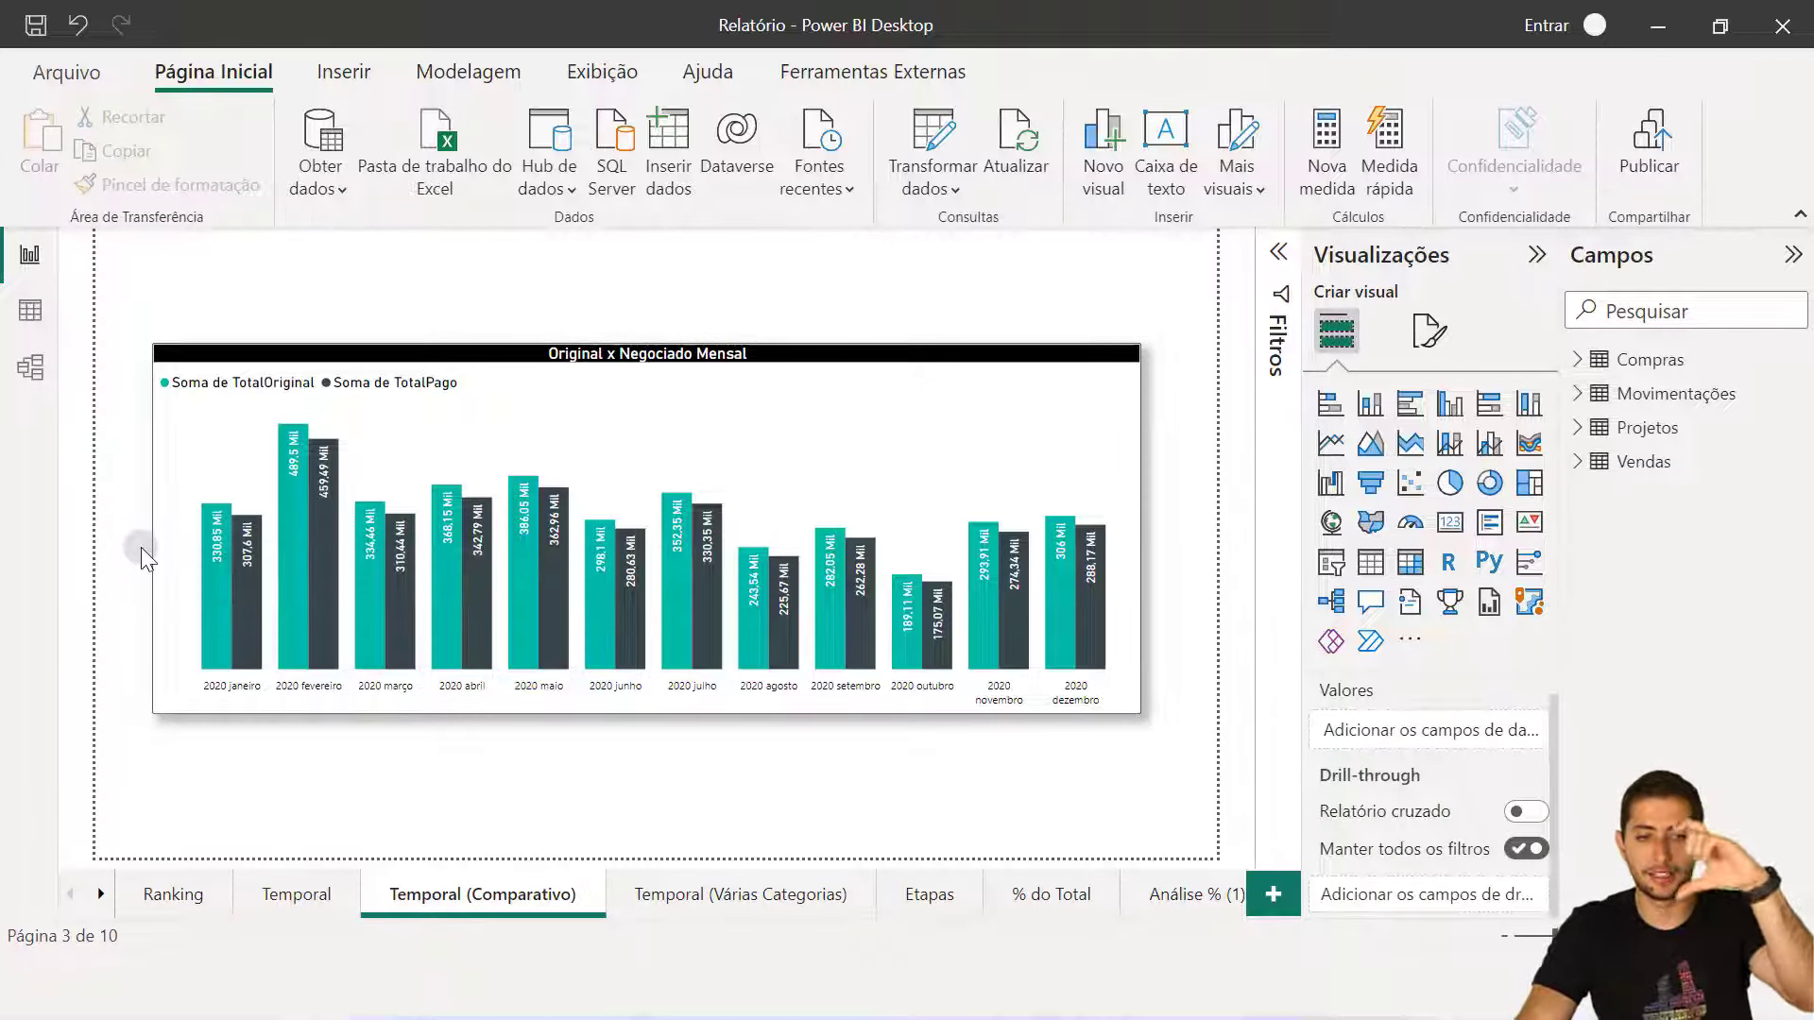
{"action": "left_click", "coordinate": [196, 877]}
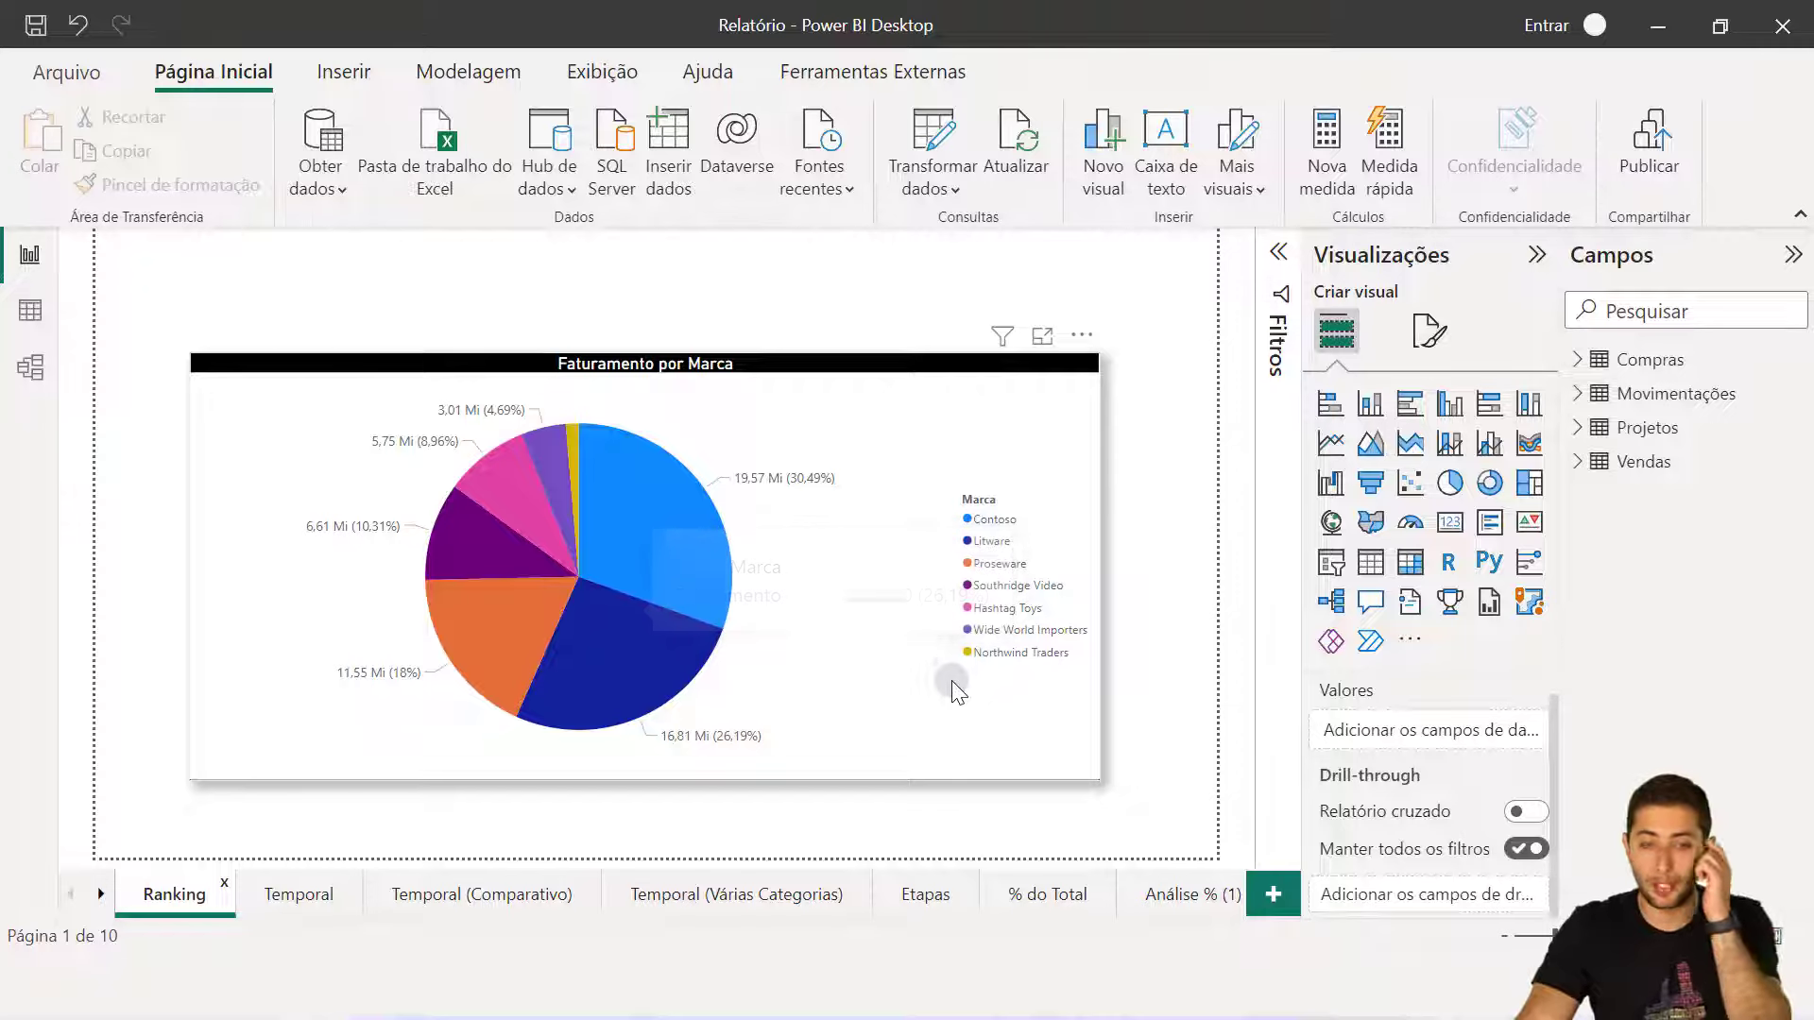
Replace Marca with Produto as the pie chart's legend on the Ranking page and browse the product legend and slices.
{"action": "left_click", "coordinate": [910, 722]}
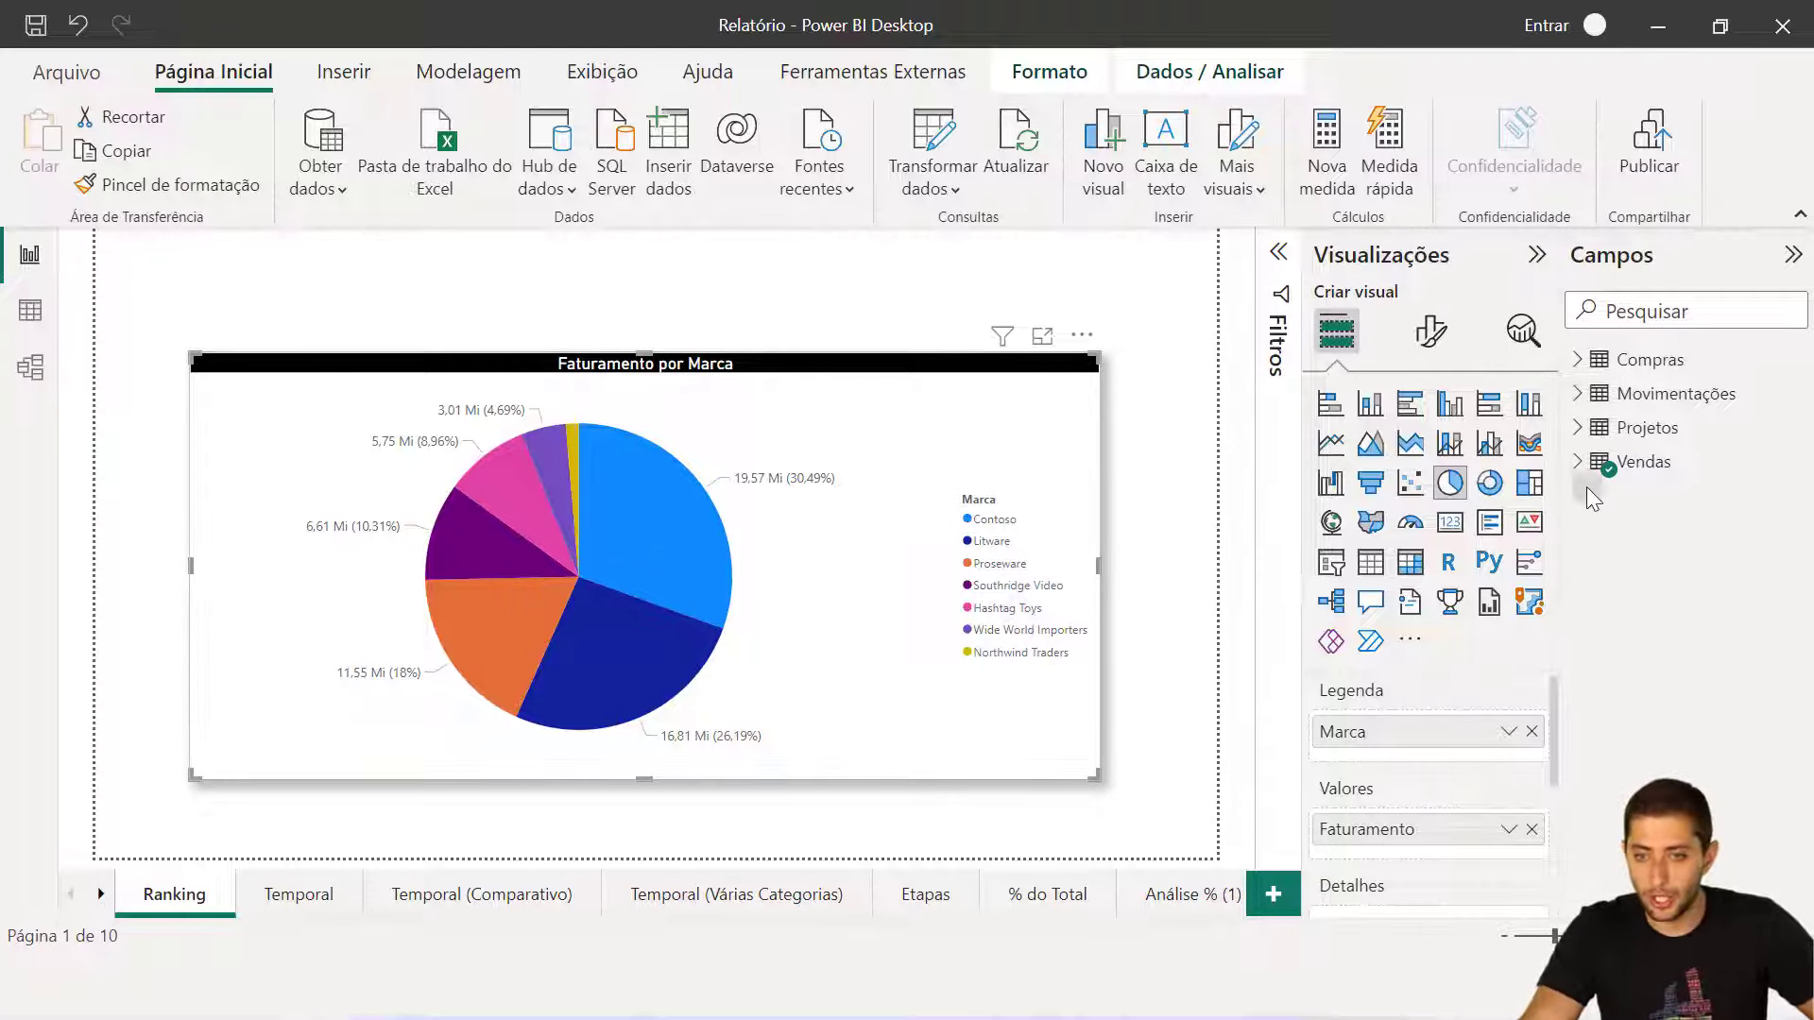
{"action": "left_click", "coordinate": [1568, 453]}
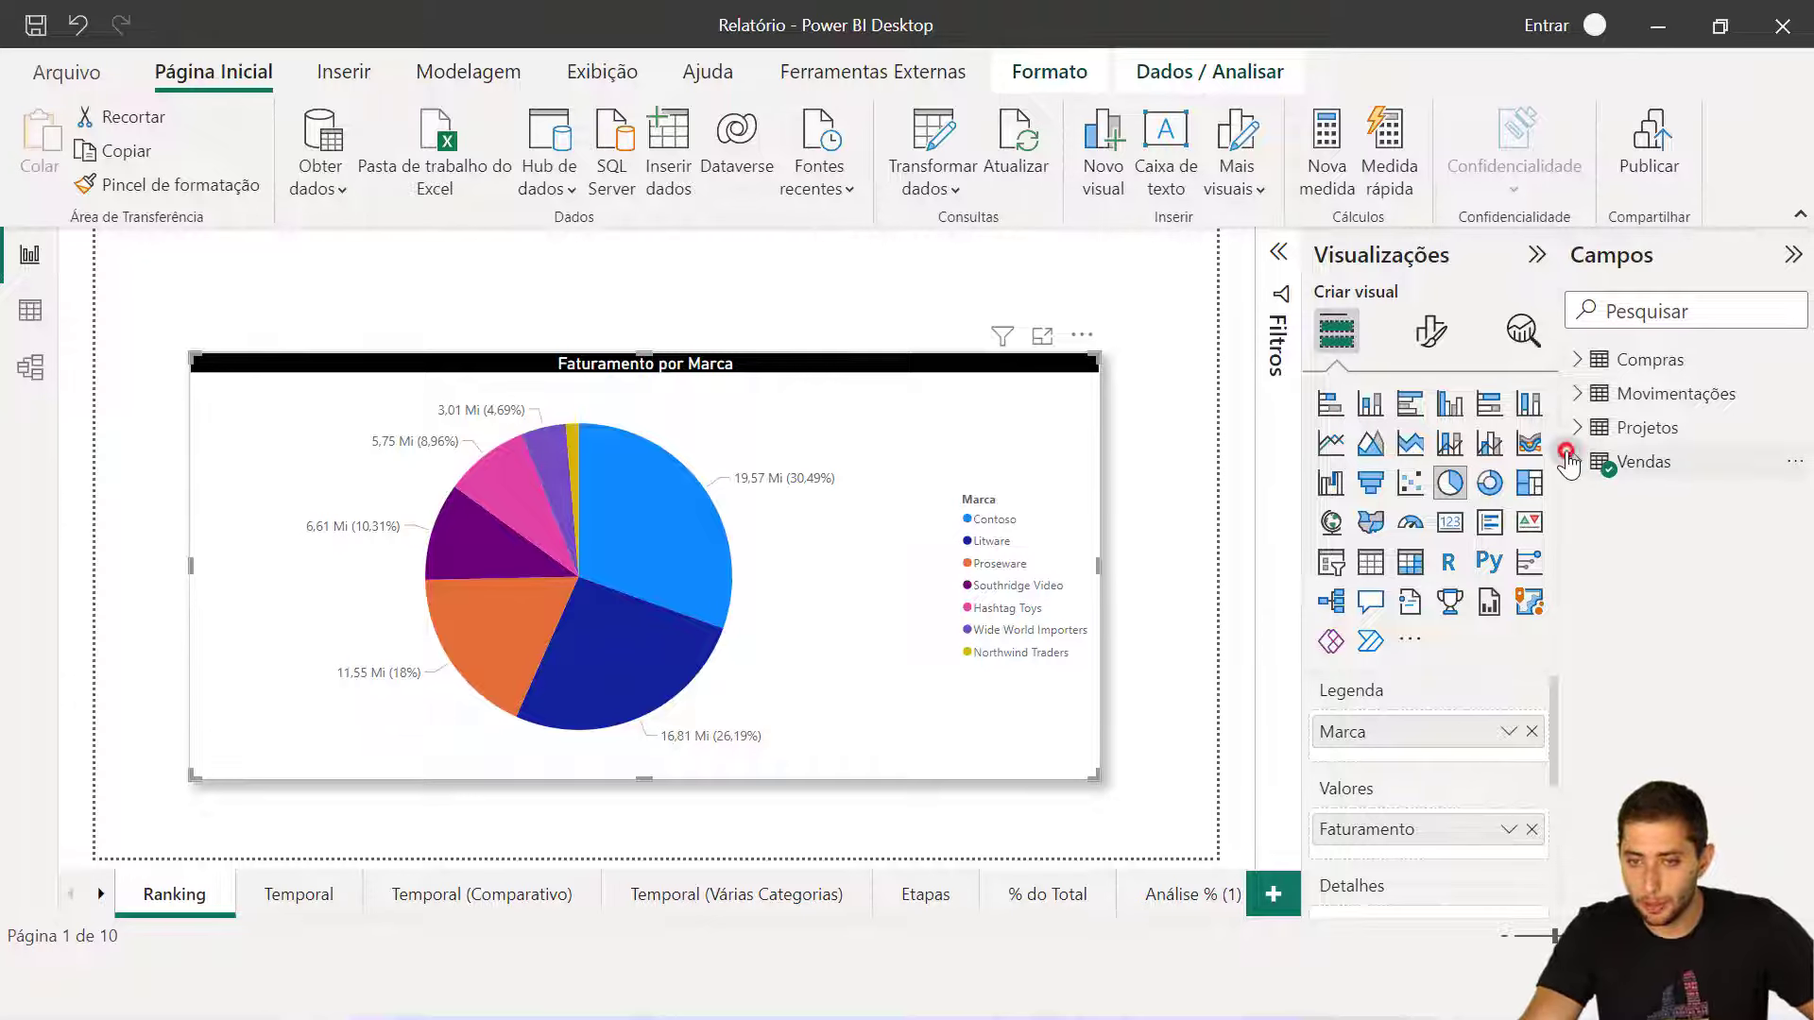
{"action": "left_click", "coordinate": [1531, 731]}
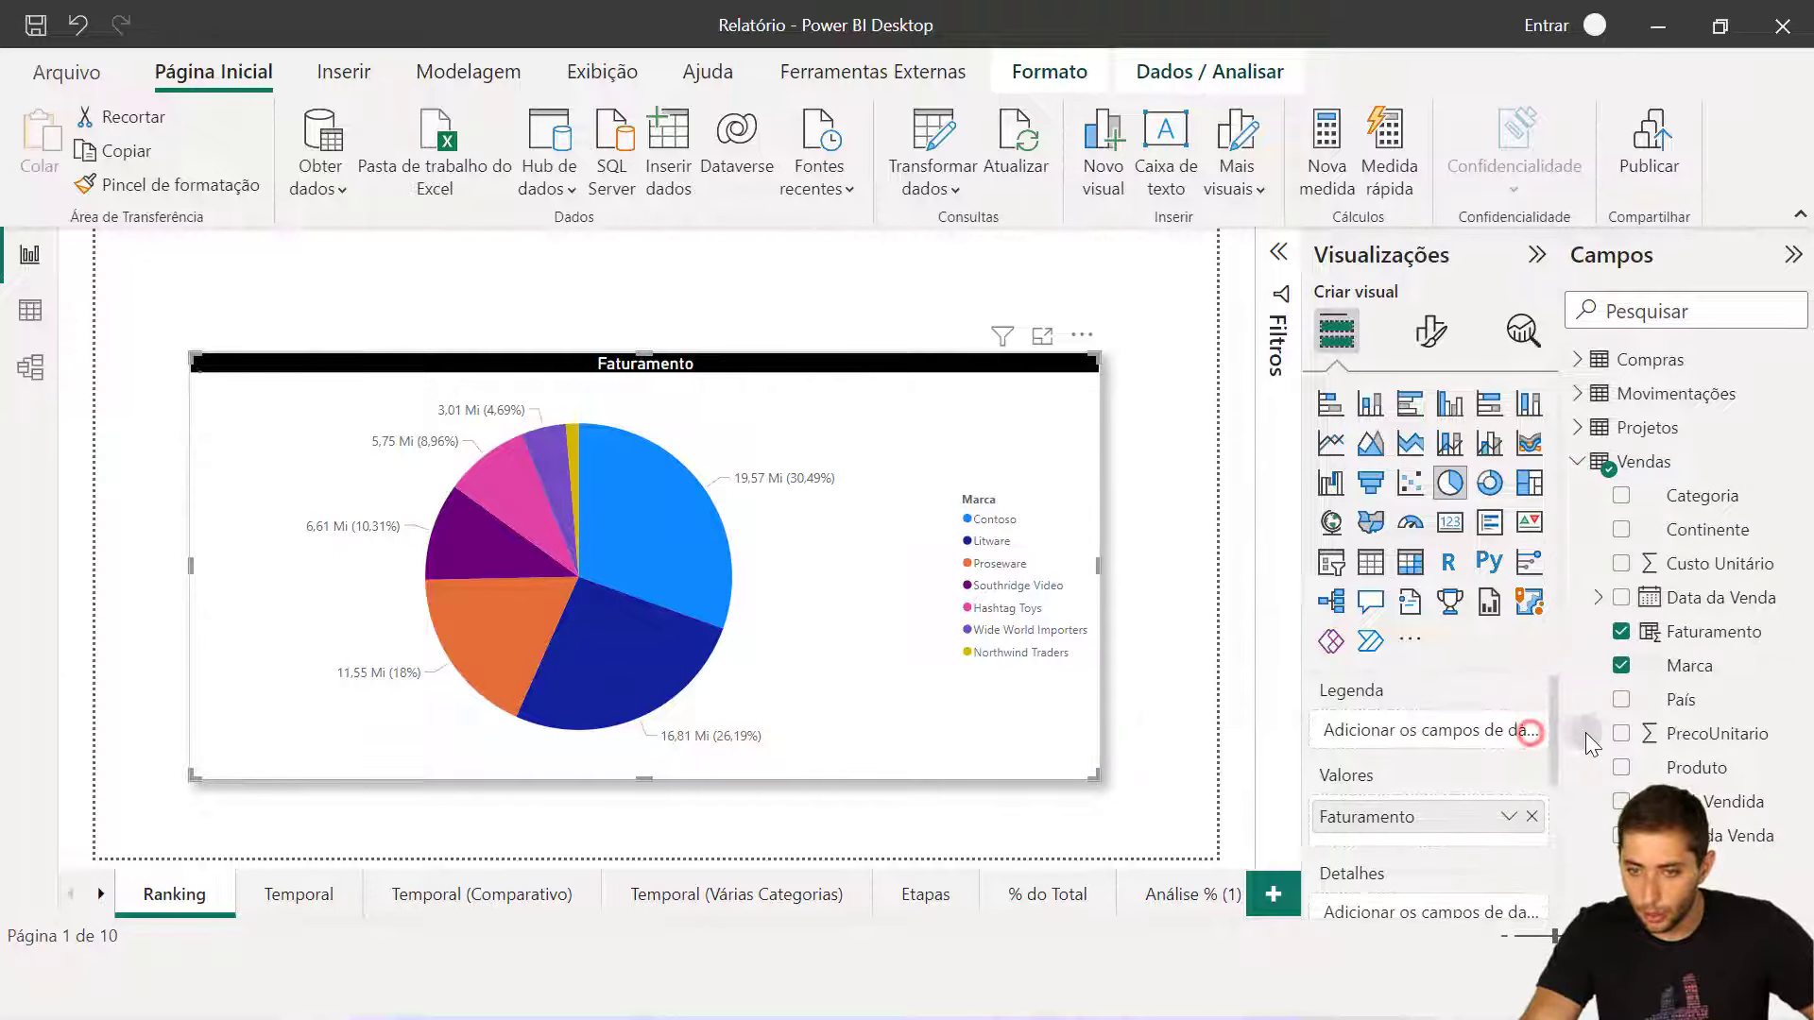
{"action": "left_click", "coordinate": [1621, 767]}
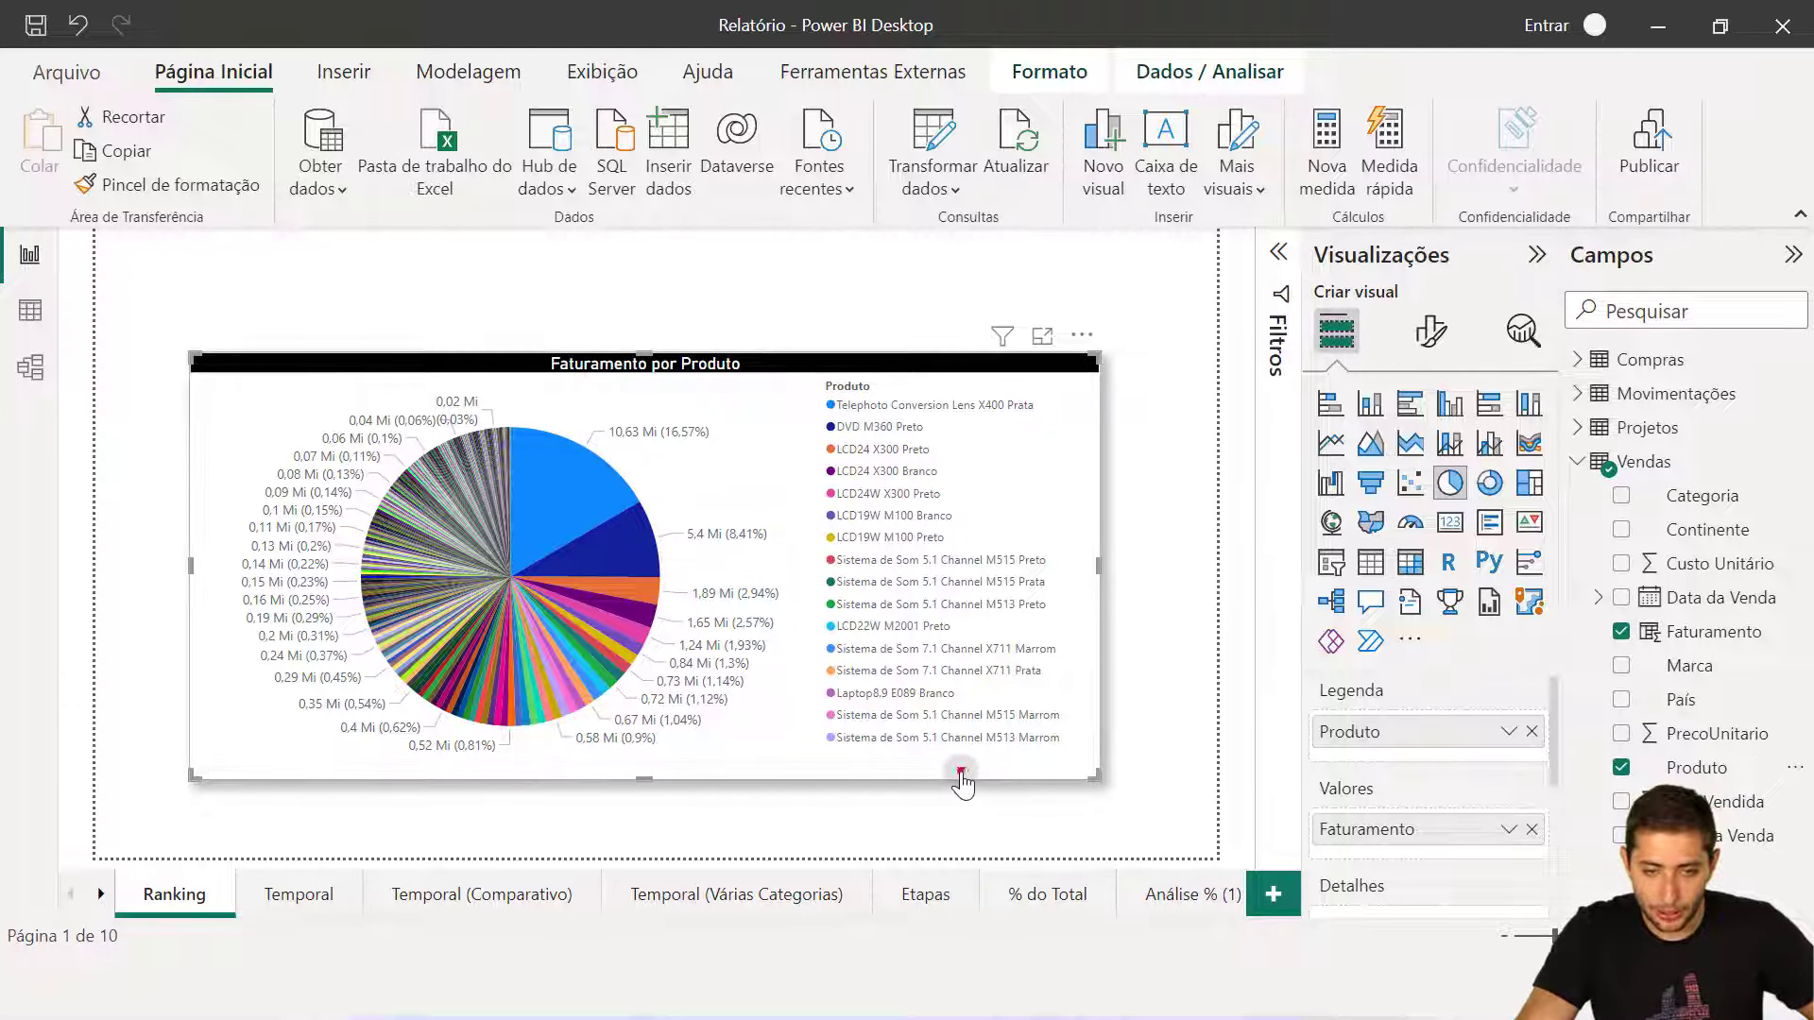
{"action": "left_click", "coordinate": [961, 769]}
{"action": "left_click", "coordinate": [961, 770]}
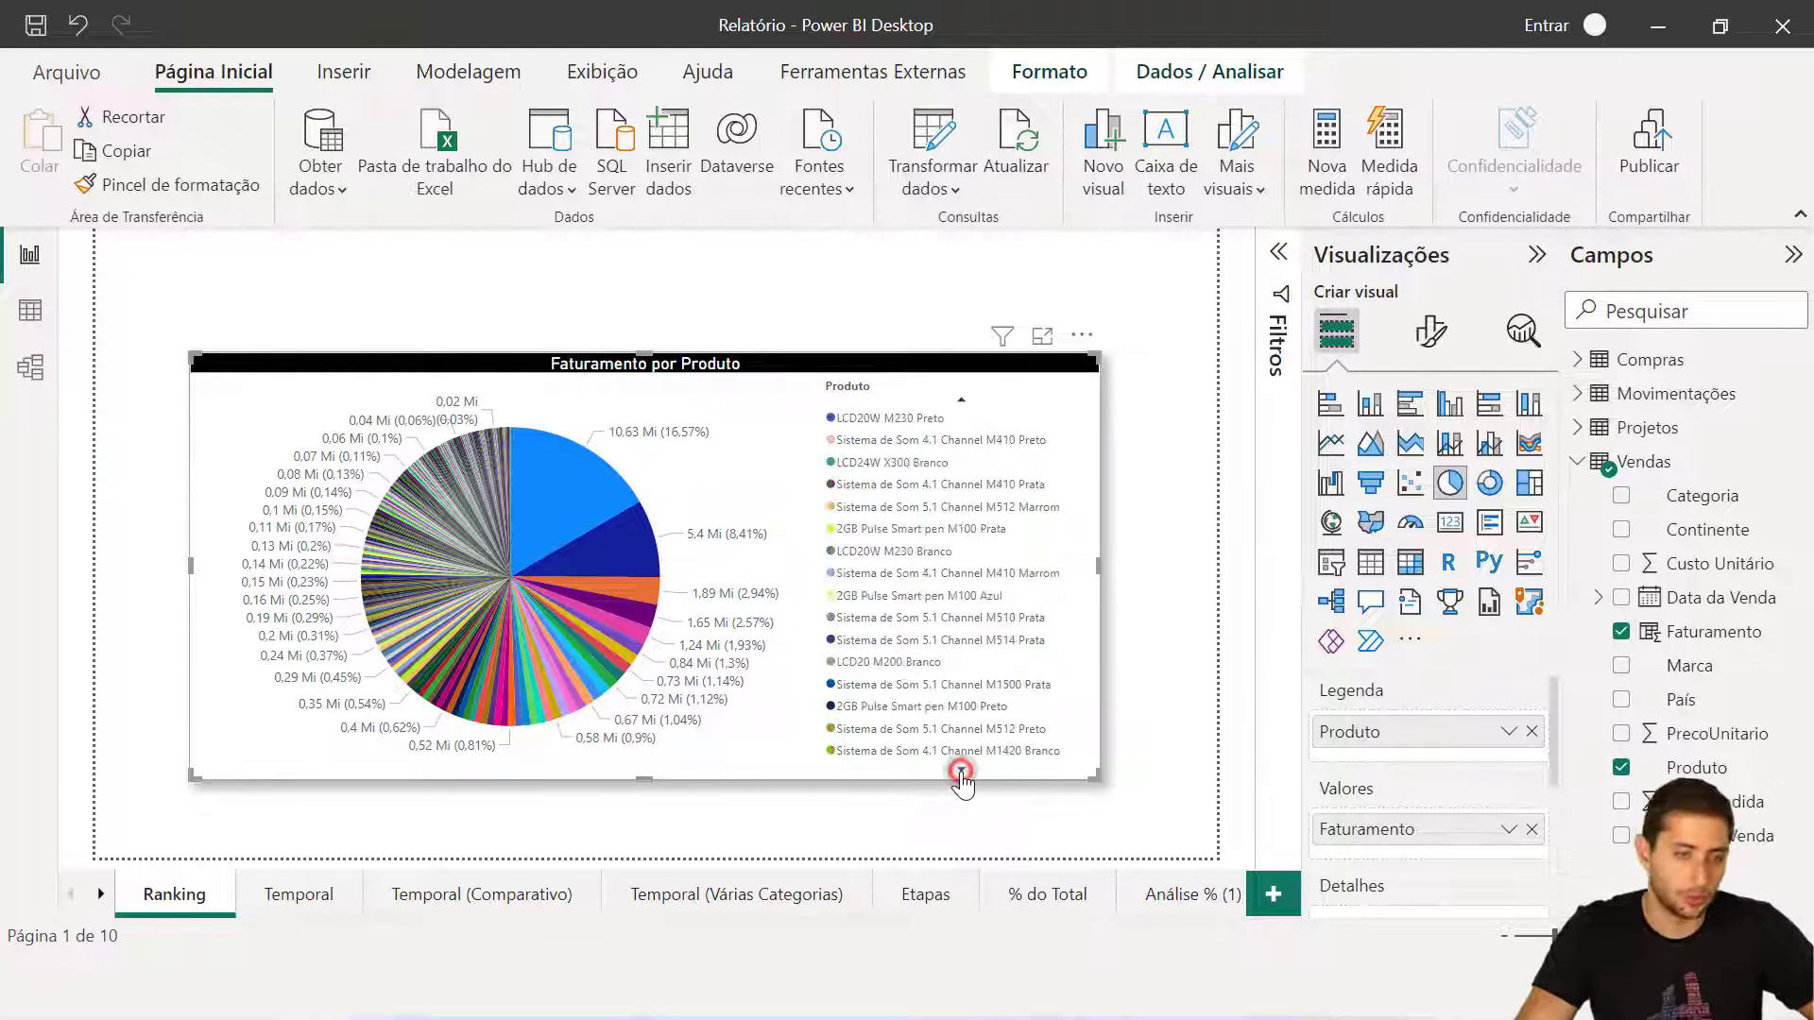
{"action": "left_click", "coordinate": [960, 770]}
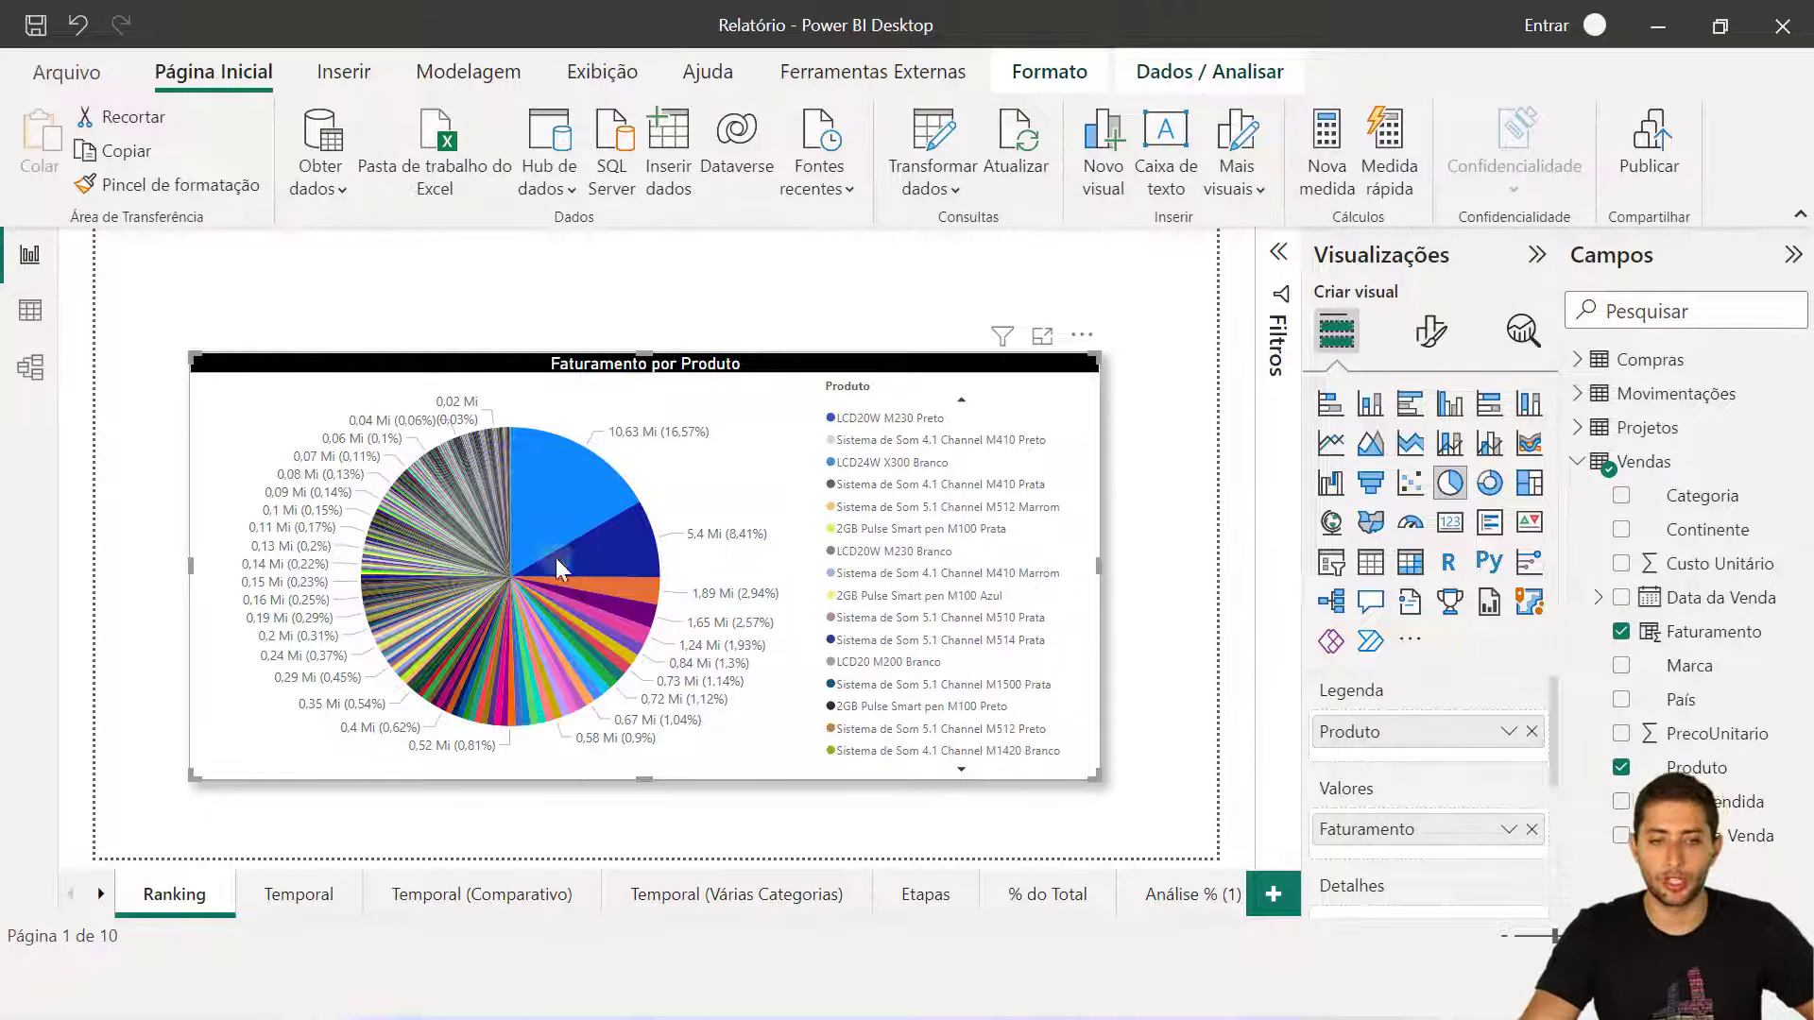
{"action": "mouse_move", "coordinate": [515, 604]}
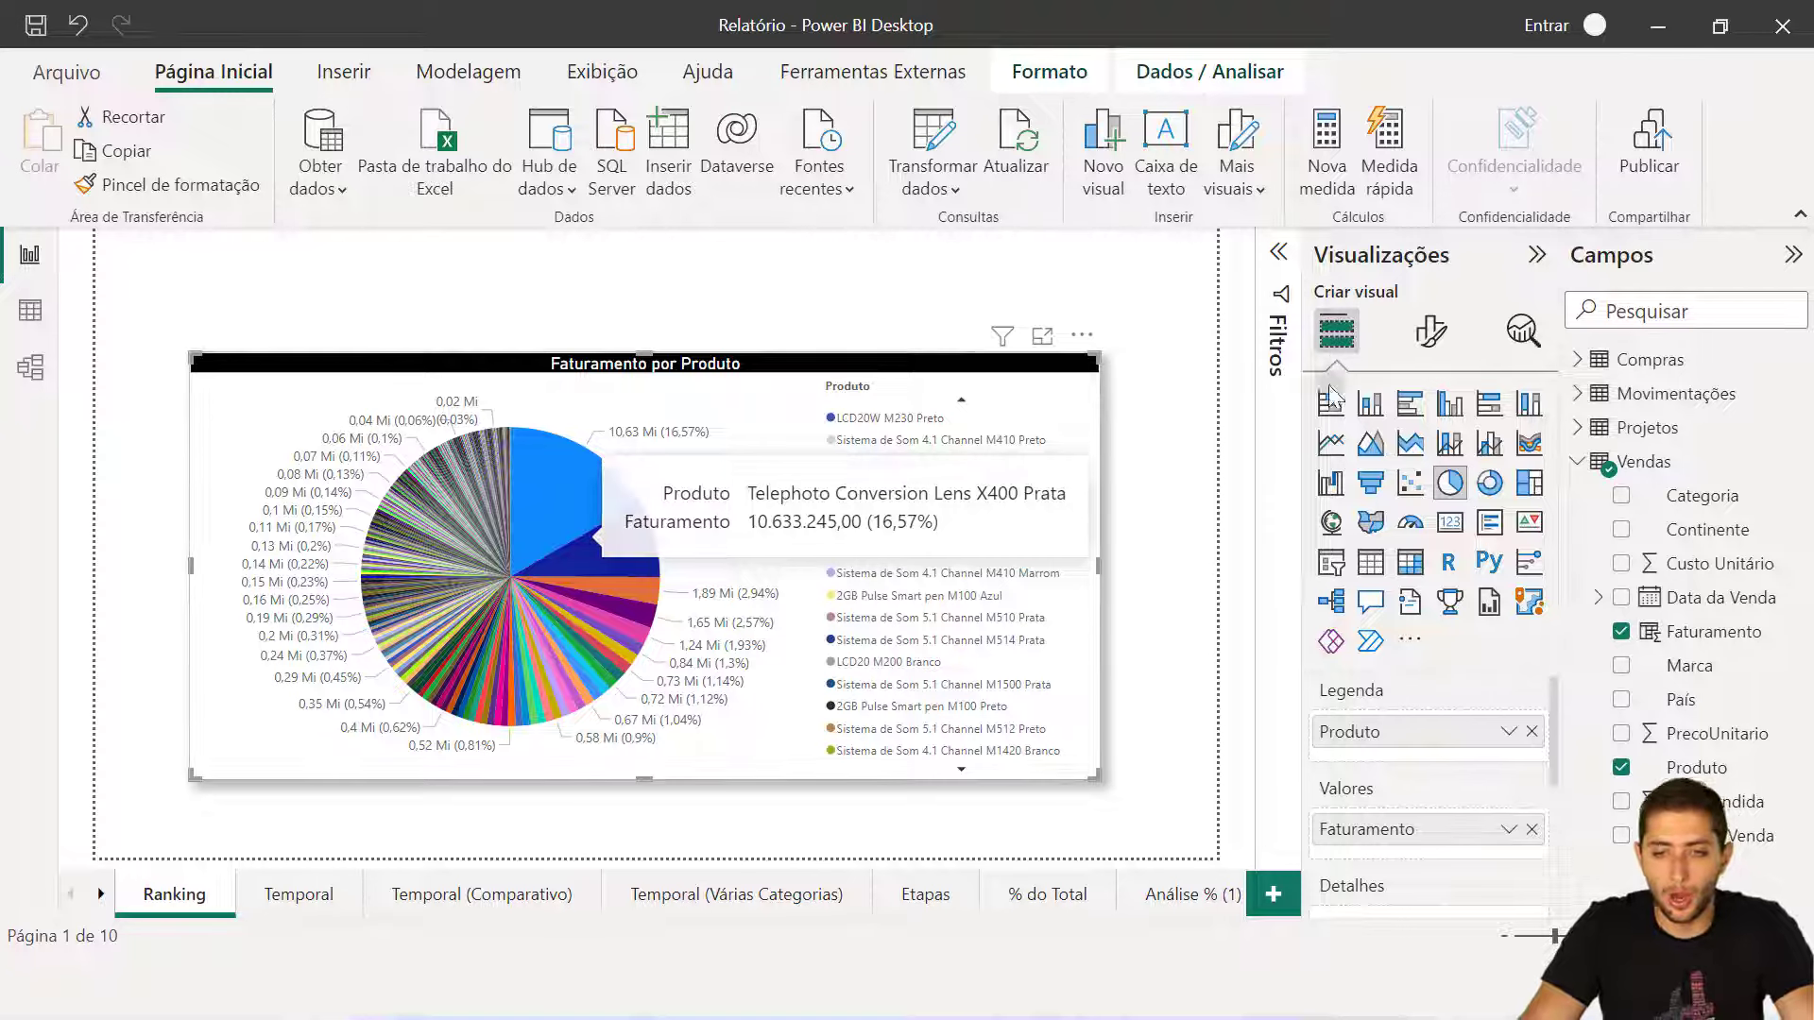
Change Faturamento por Produto to a stacked bar chart, browse its product ranking, and convert it to a matrix.
{"action": "left_click", "coordinate": [1328, 408]}
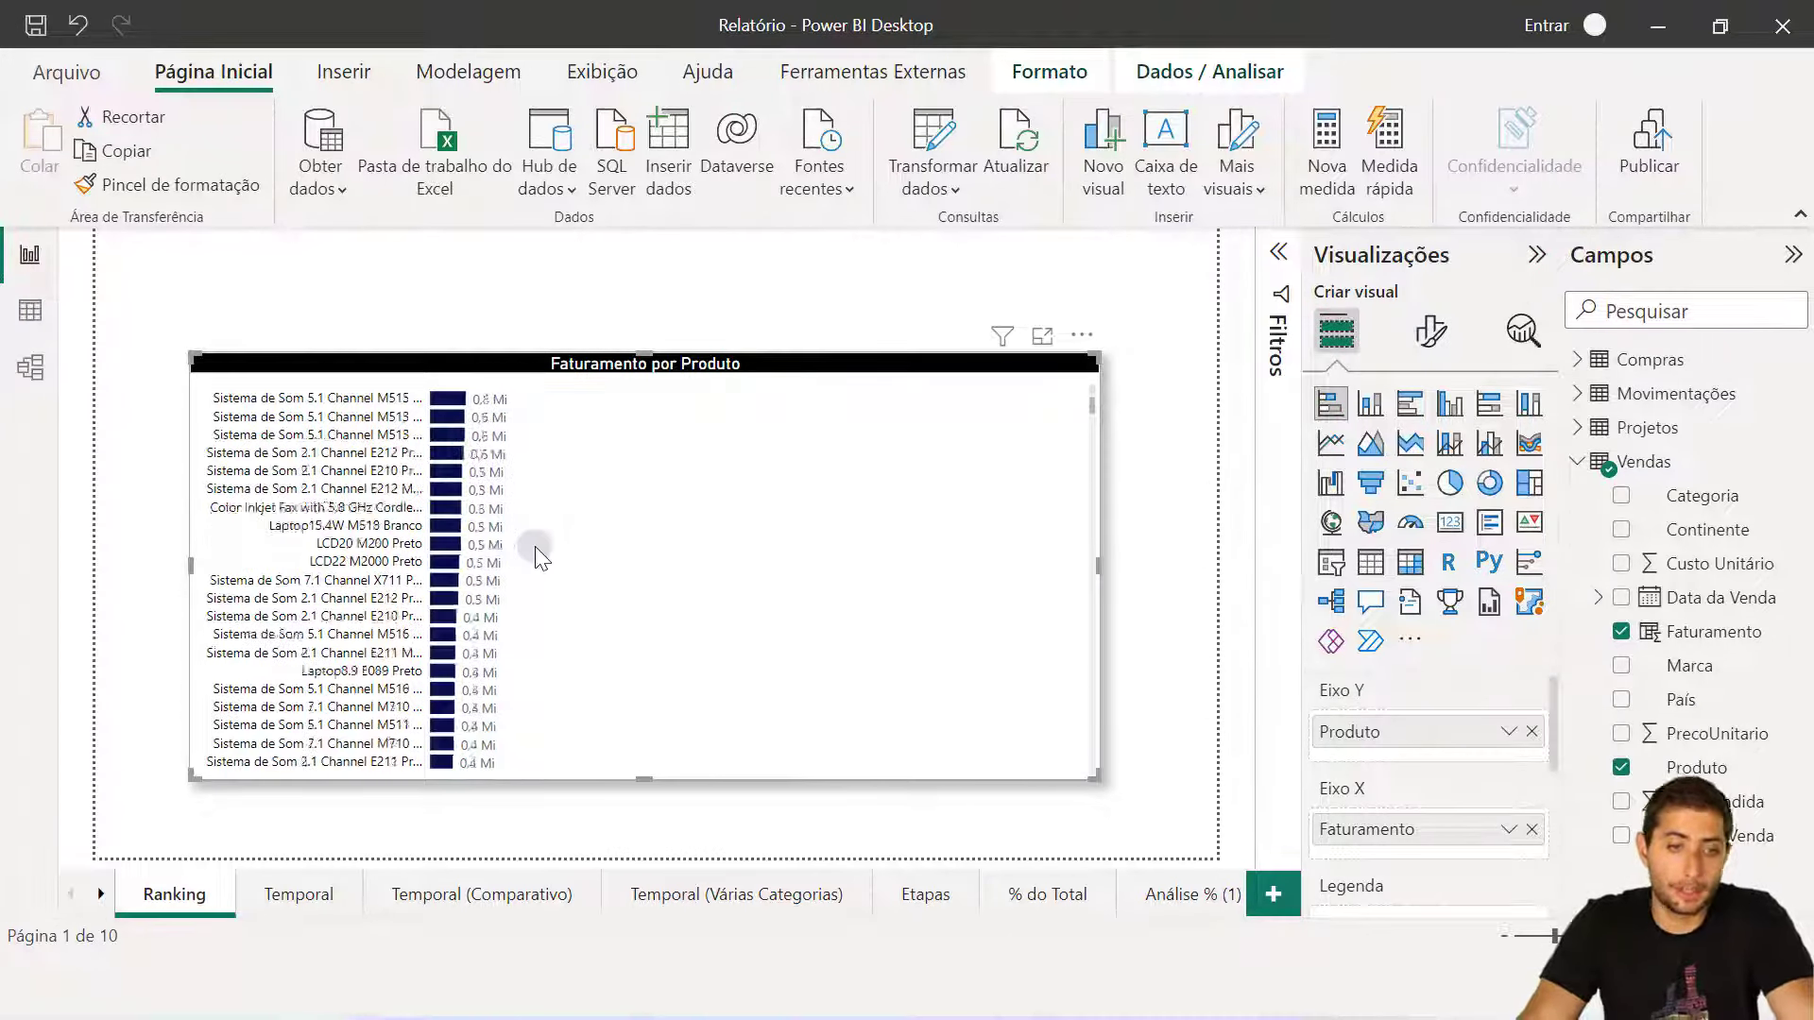
{"action": "scroll", "coordinate": [527, 527], "scroll_direction": "down", "scroll_amount": 10}
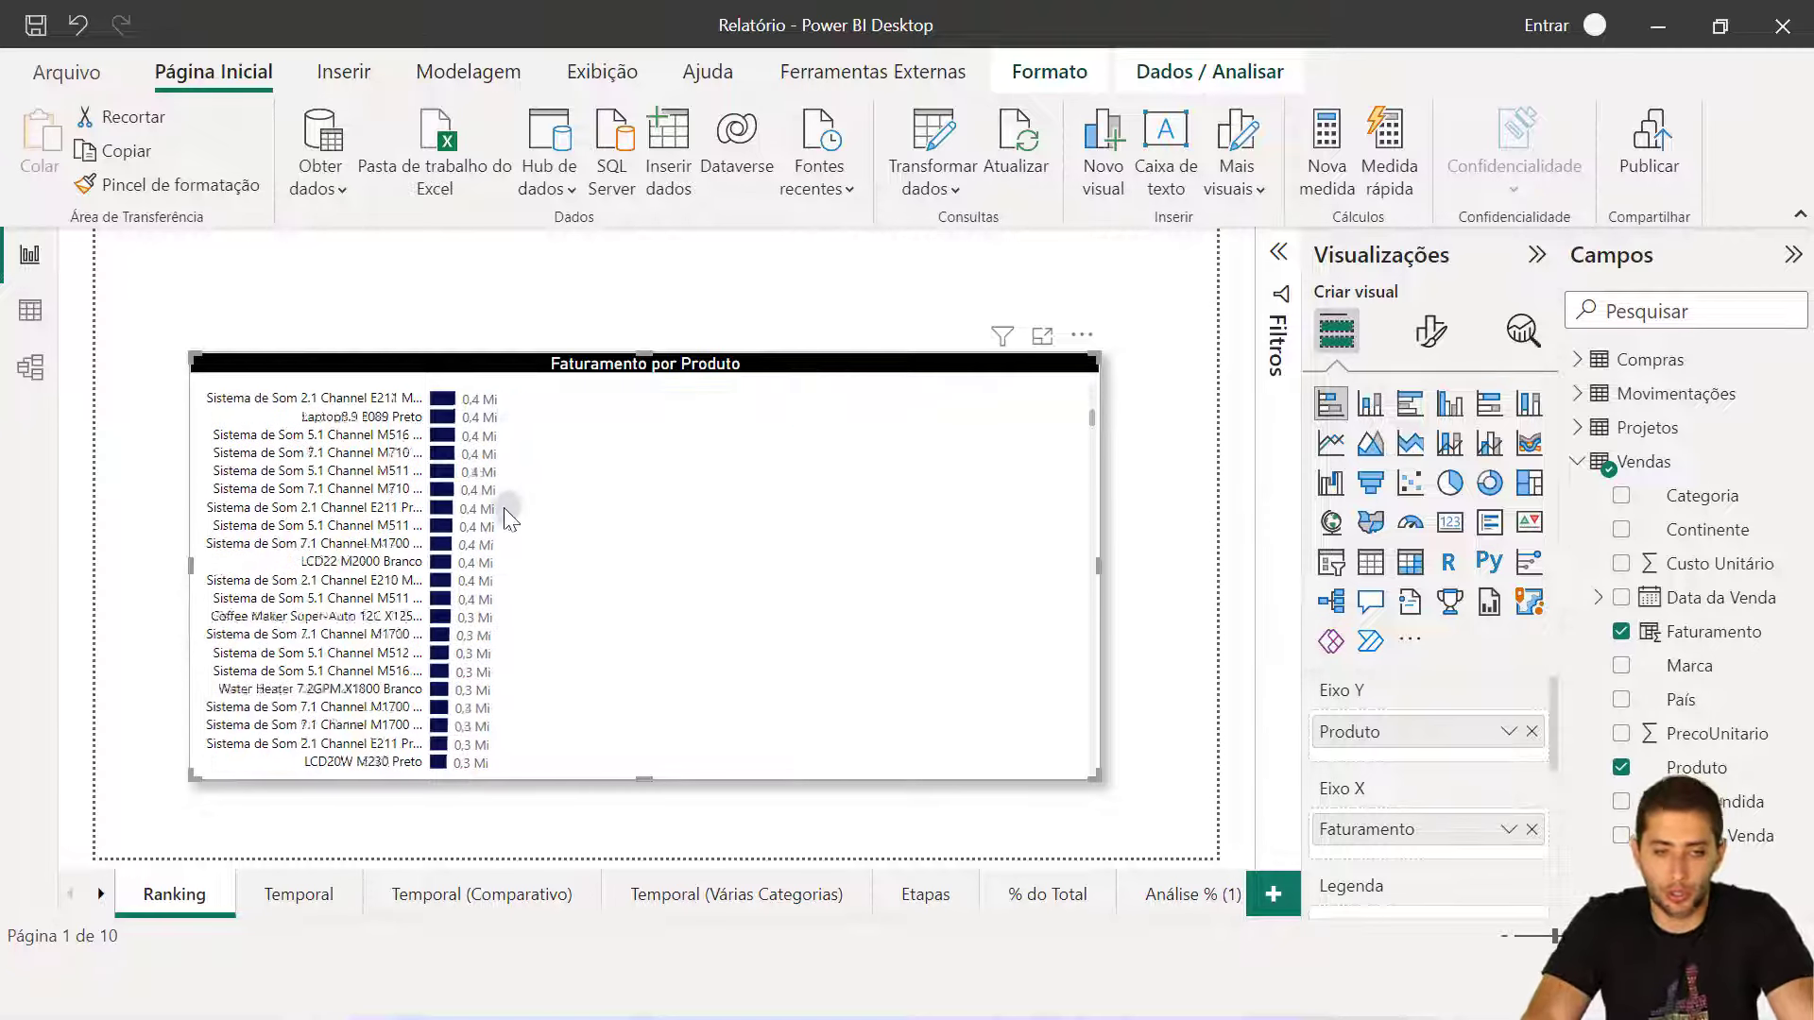
{"action": "scroll", "coordinate": [504, 540], "scroll_direction": "up", "scroll_amount": 10}
{"action": "scroll", "coordinate": [510, 547], "scroll_direction": "down", "scroll_amount": 4}
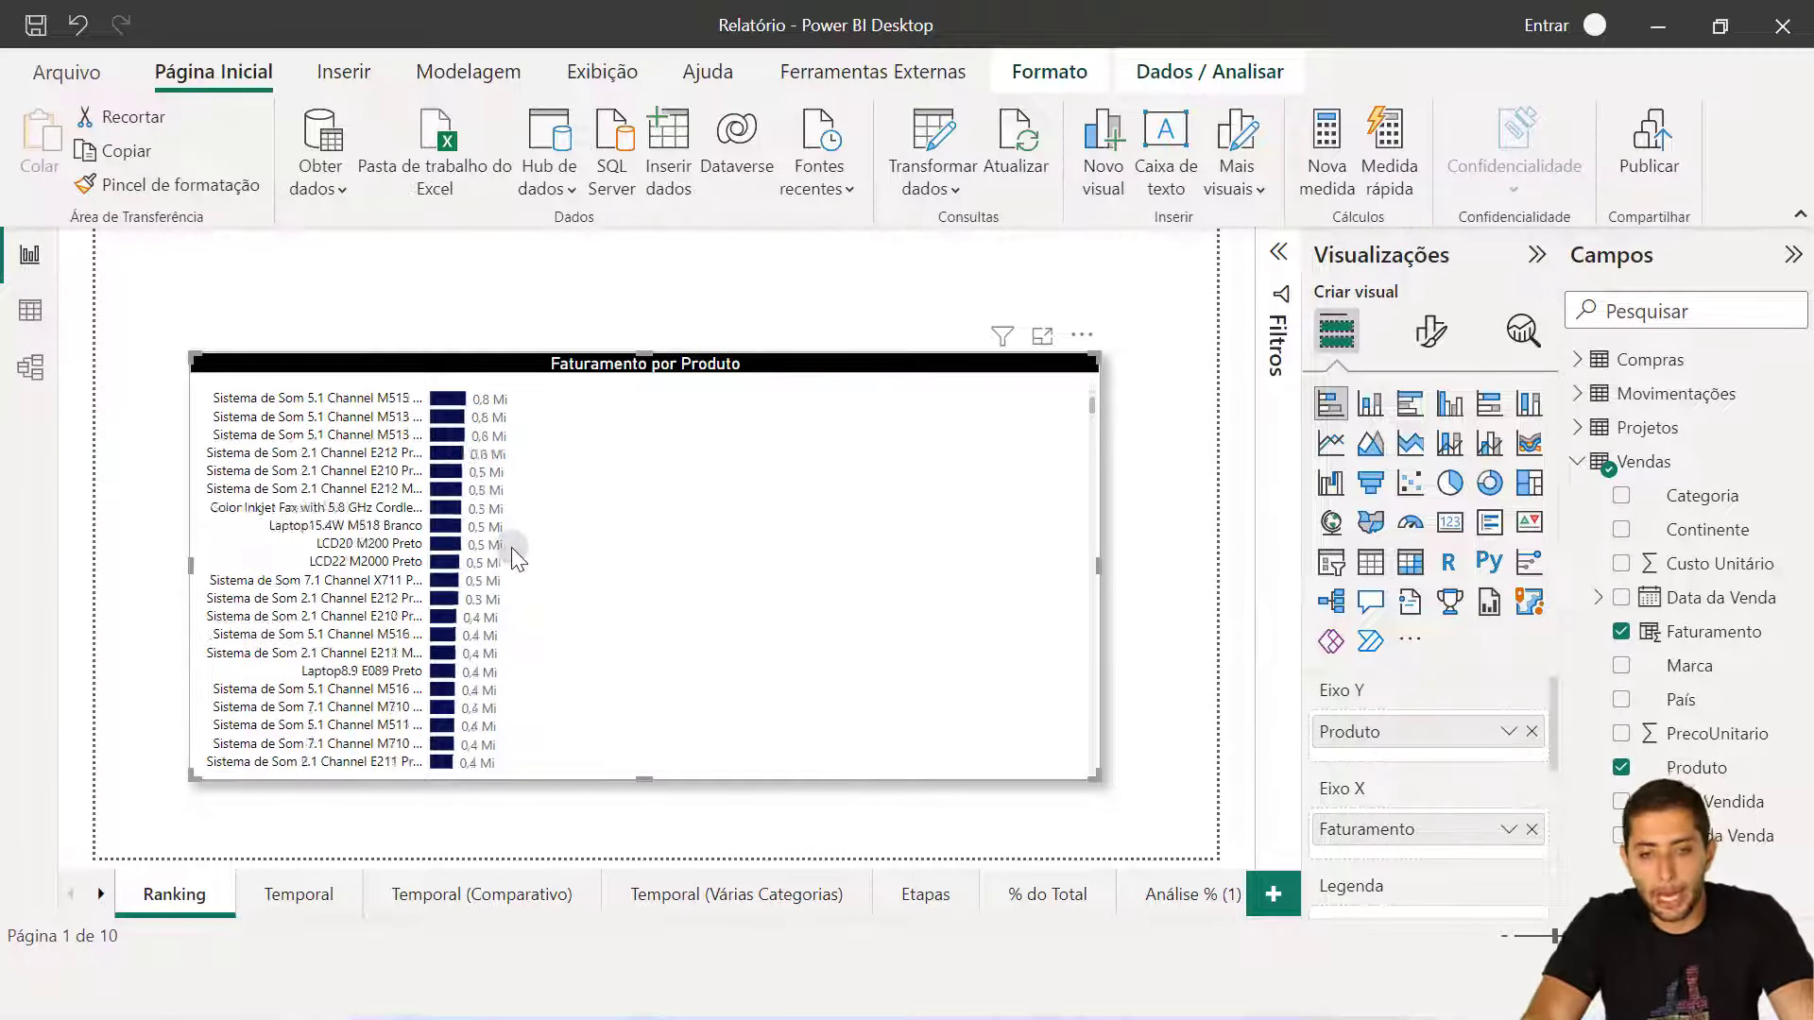
{"action": "scroll", "coordinate": [512, 548], "scroll_direction": "up", "scroll_amount": 4}
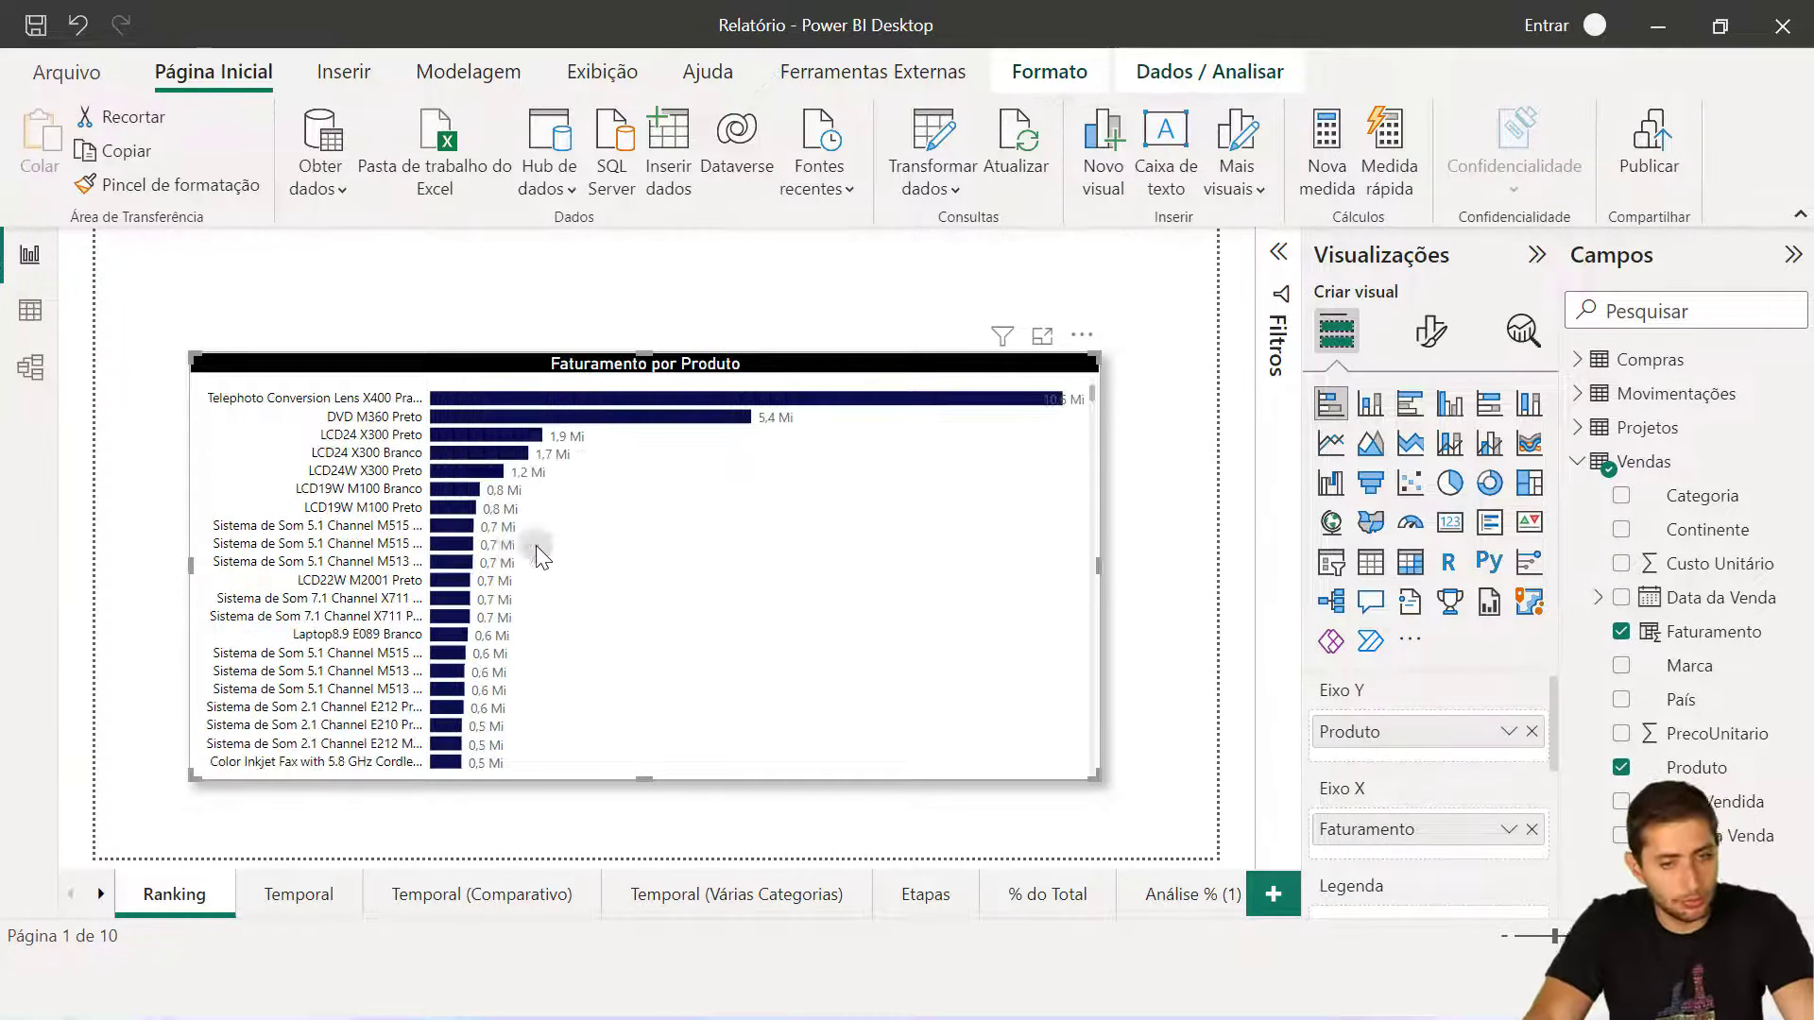
{"action": "left_click", "coordinate": [1409, 565]}
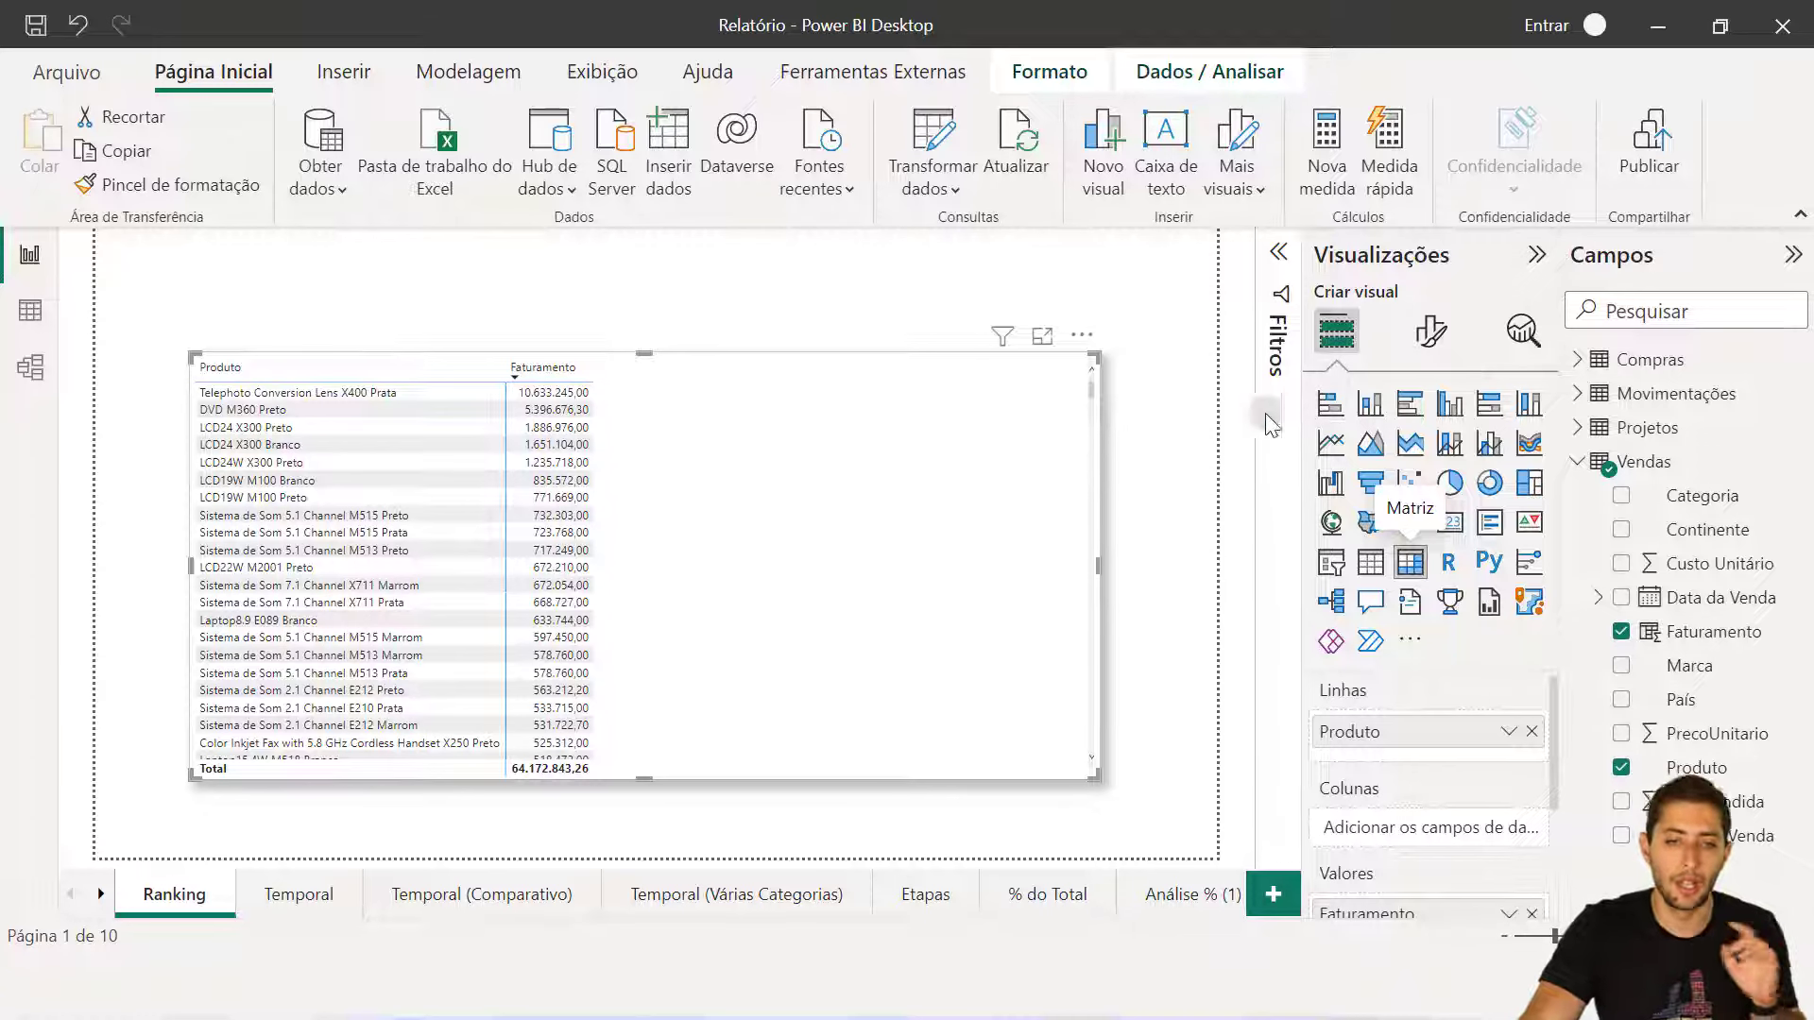
Remove Produto from the matrix and turn it into a stacked bar chart of Faturamento with Marca on the Y axis.
{"action": "left_click", "coordinate": [1530, 732]}
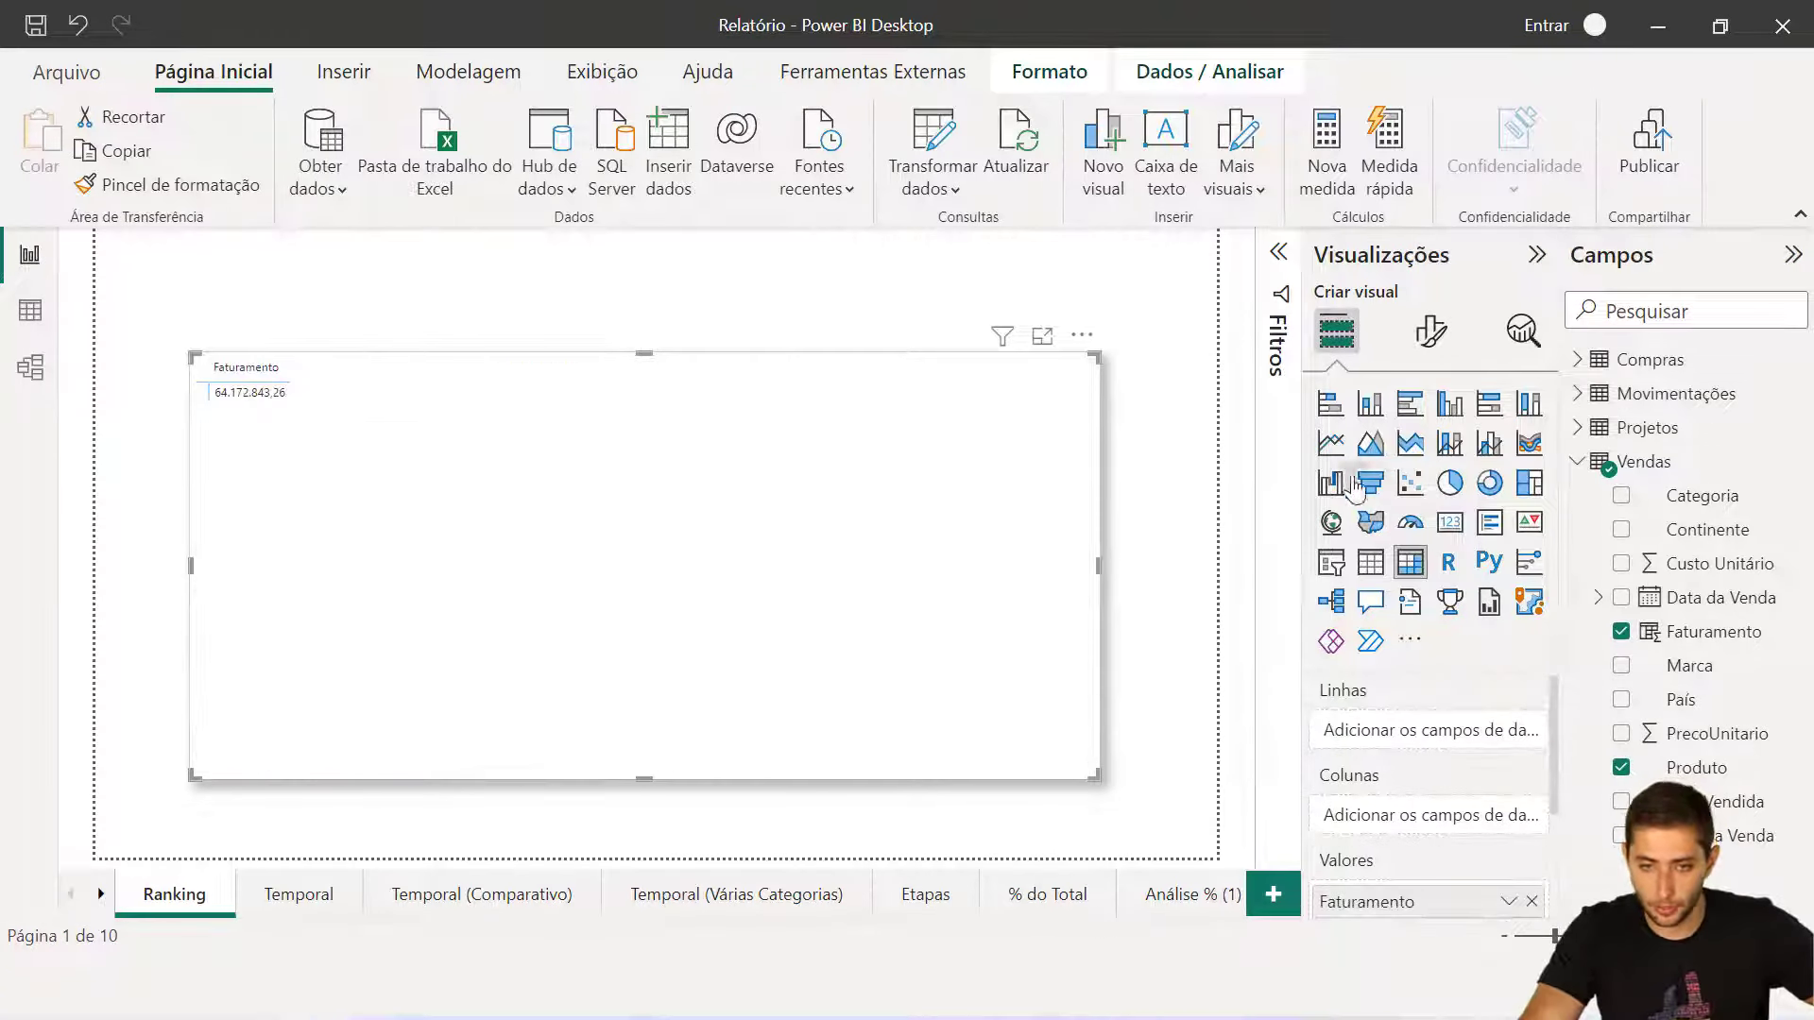
{"action": "left_click", "coordinate": [1330, 404]}
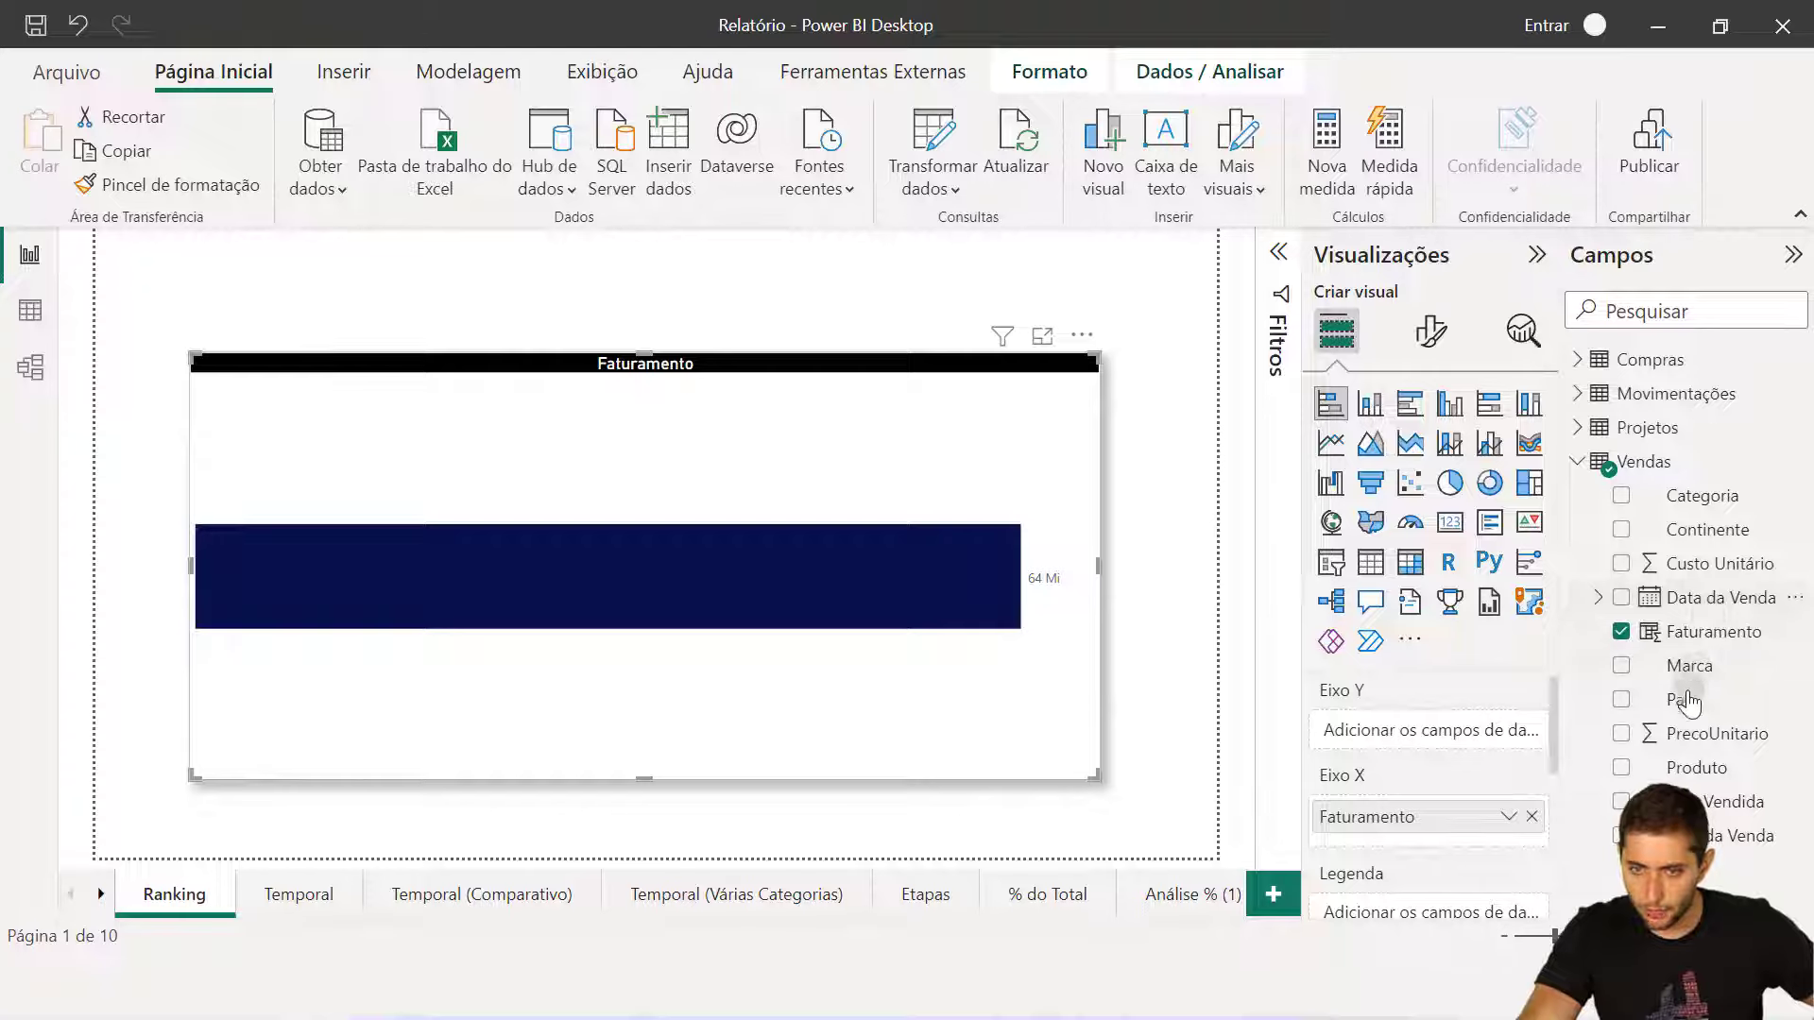
{"action": "left_click_drag", "start_coordinate": [1689, 666], "coordinate": [1426, 735]}
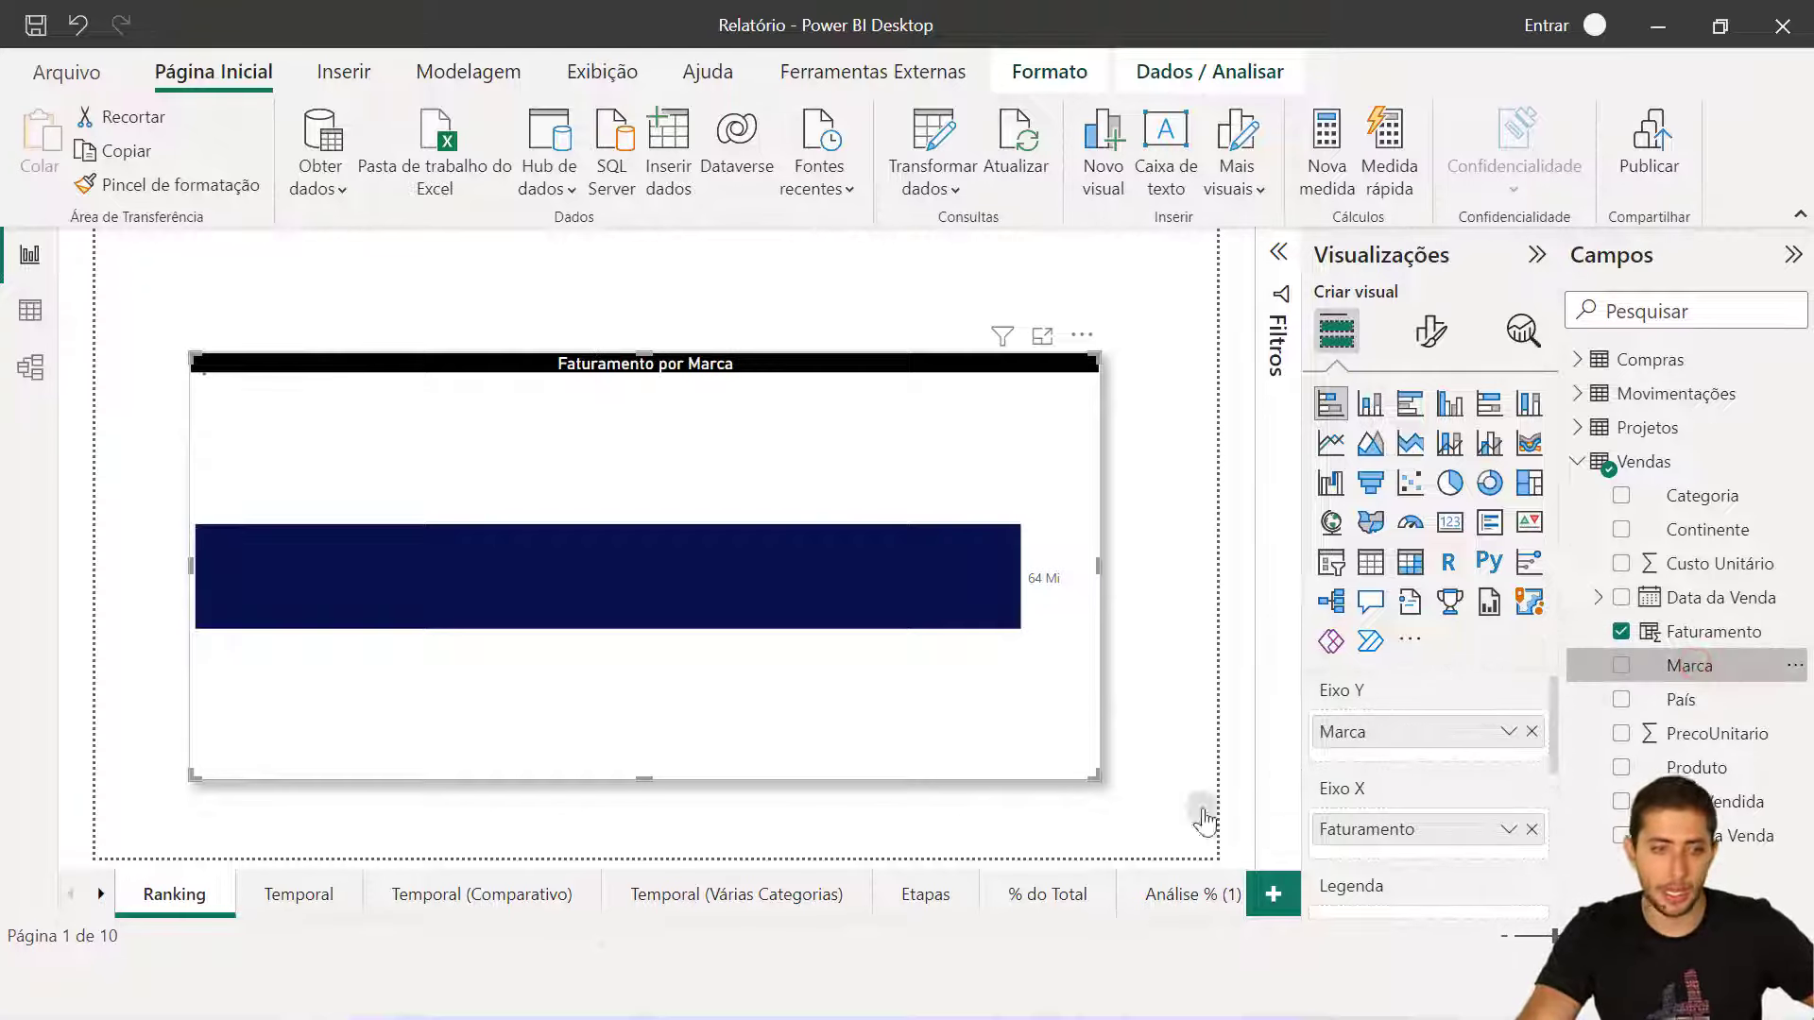
Review the Soma de Faturamento por Tipo da Venda pie chart on the % do Total page and open the Análise % (1) page.
{"action": "left_click", "coordinate": [100, 893]}
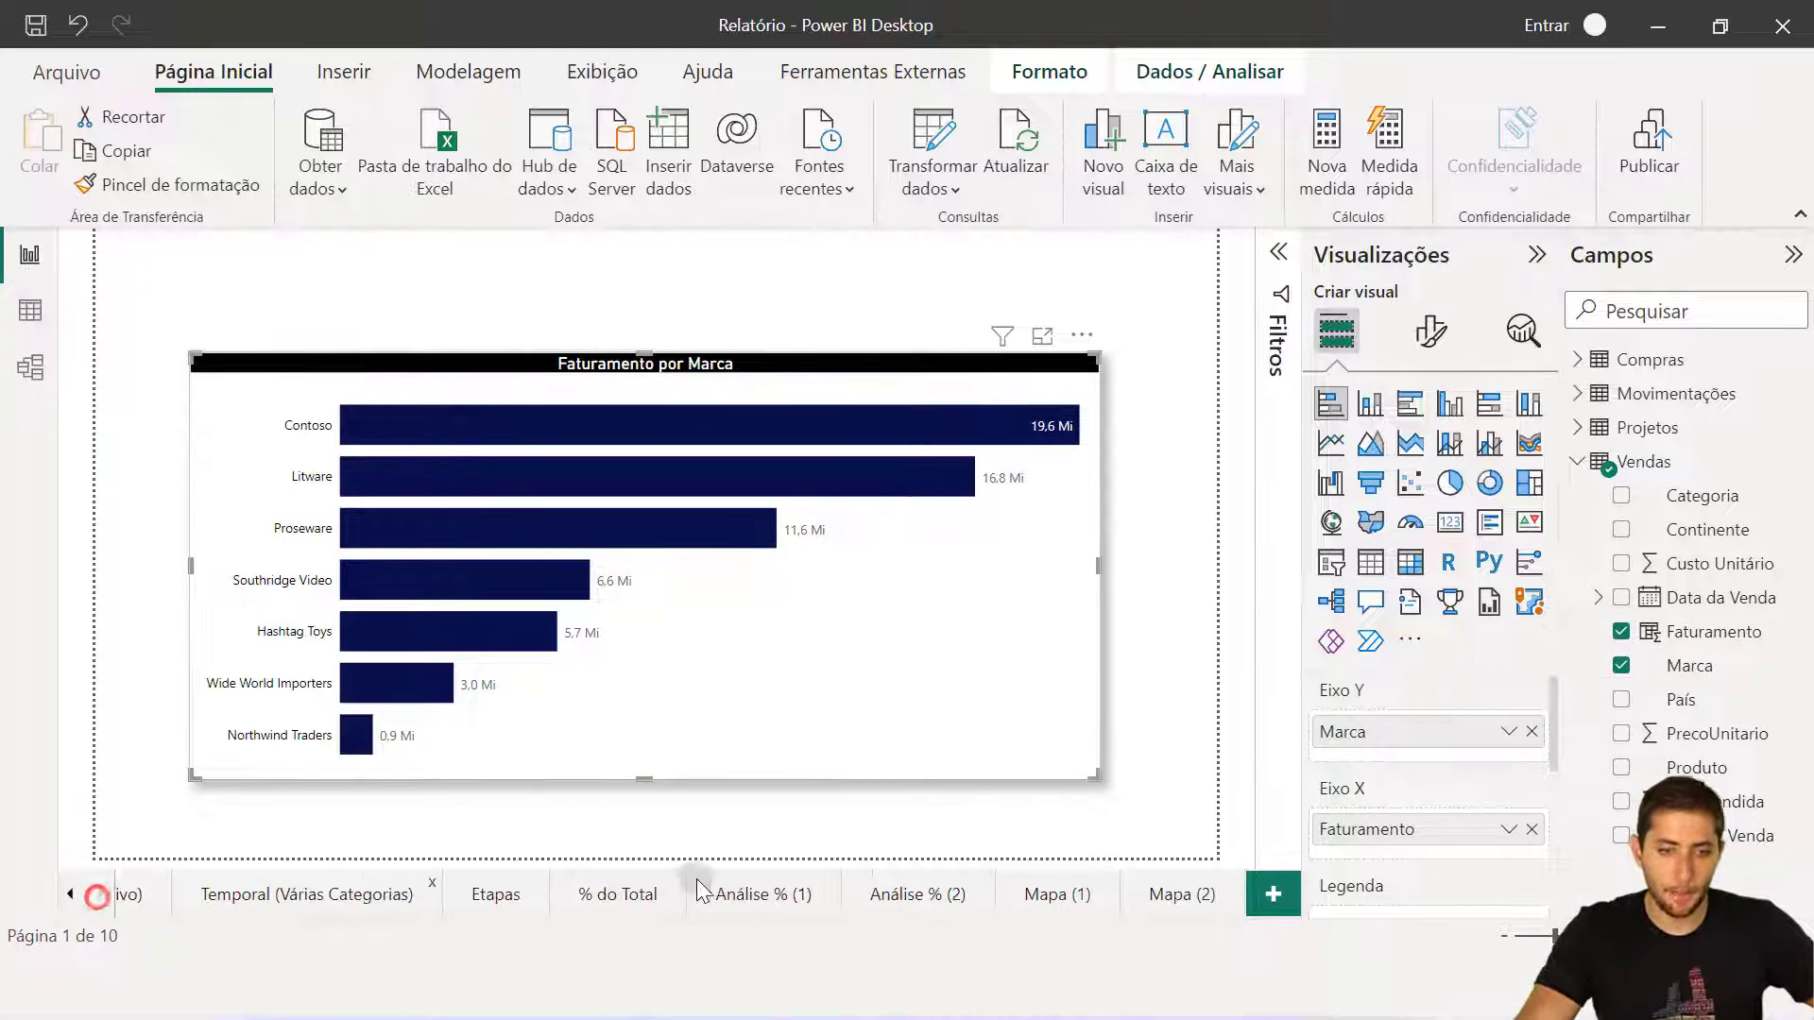
{"action": "left_click", "coordinate": [631, 891]}
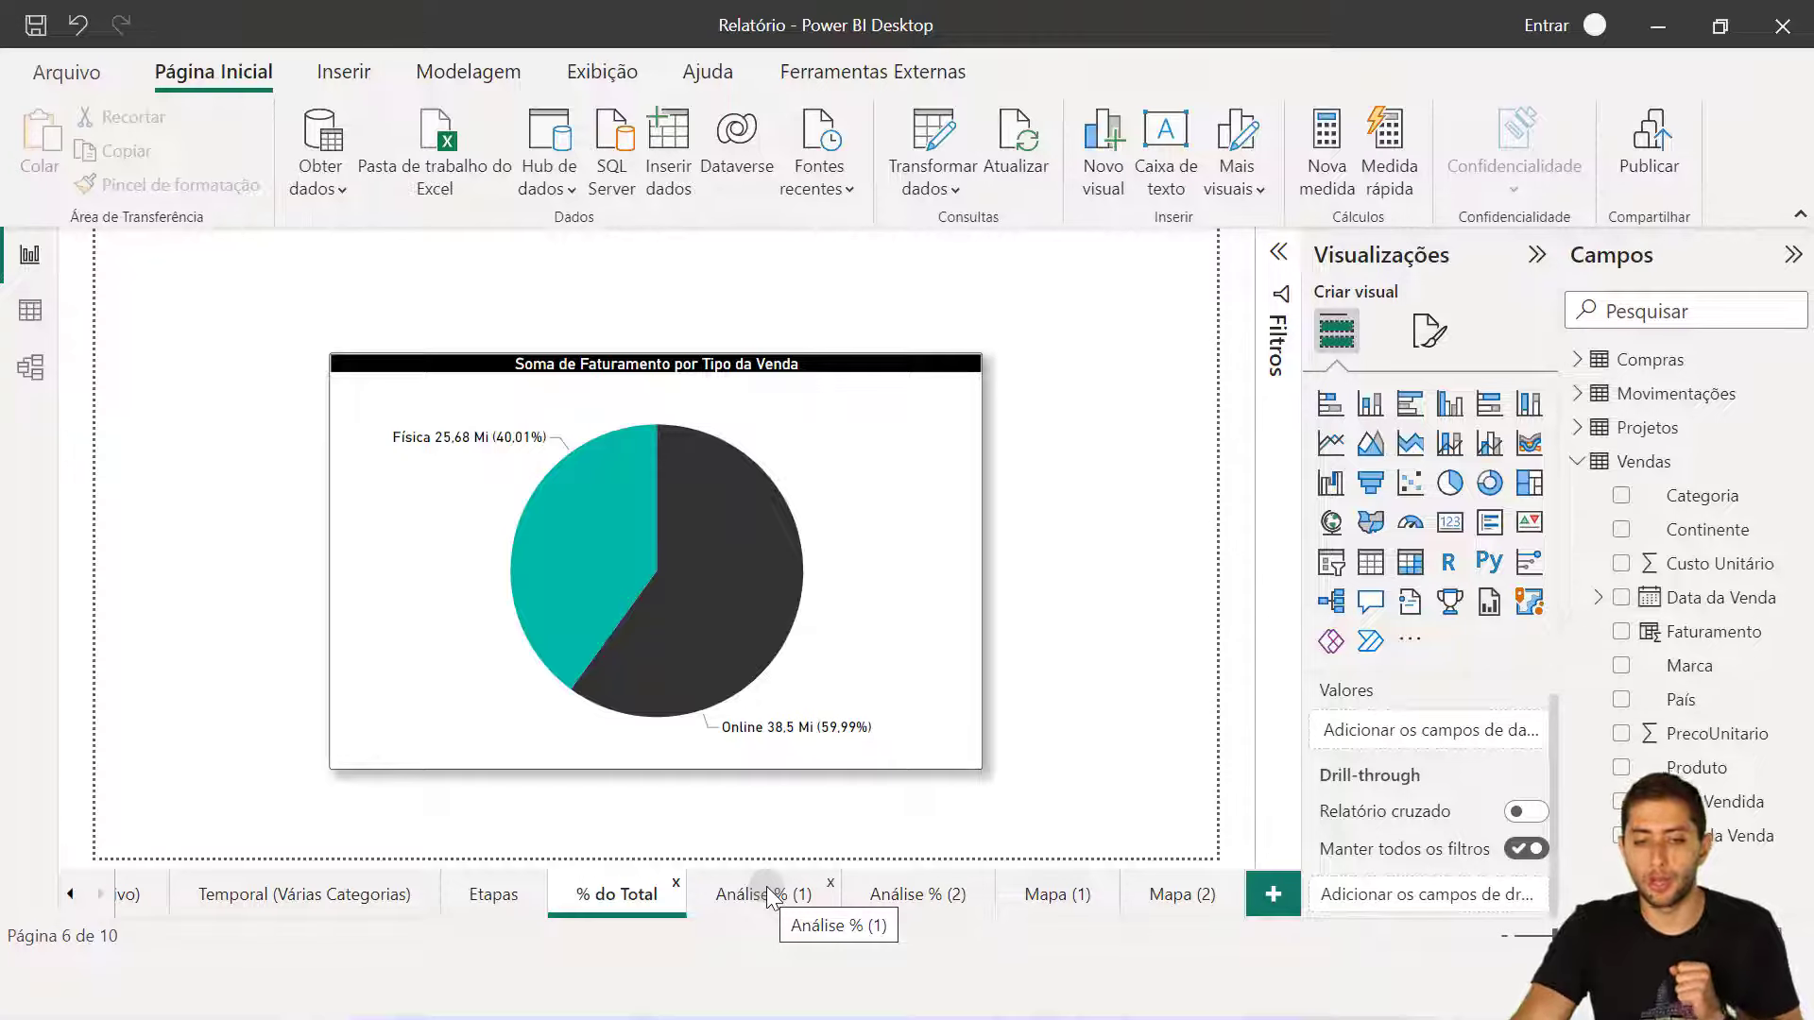
{"action": "left_click", "coordinate": [814, 755]}
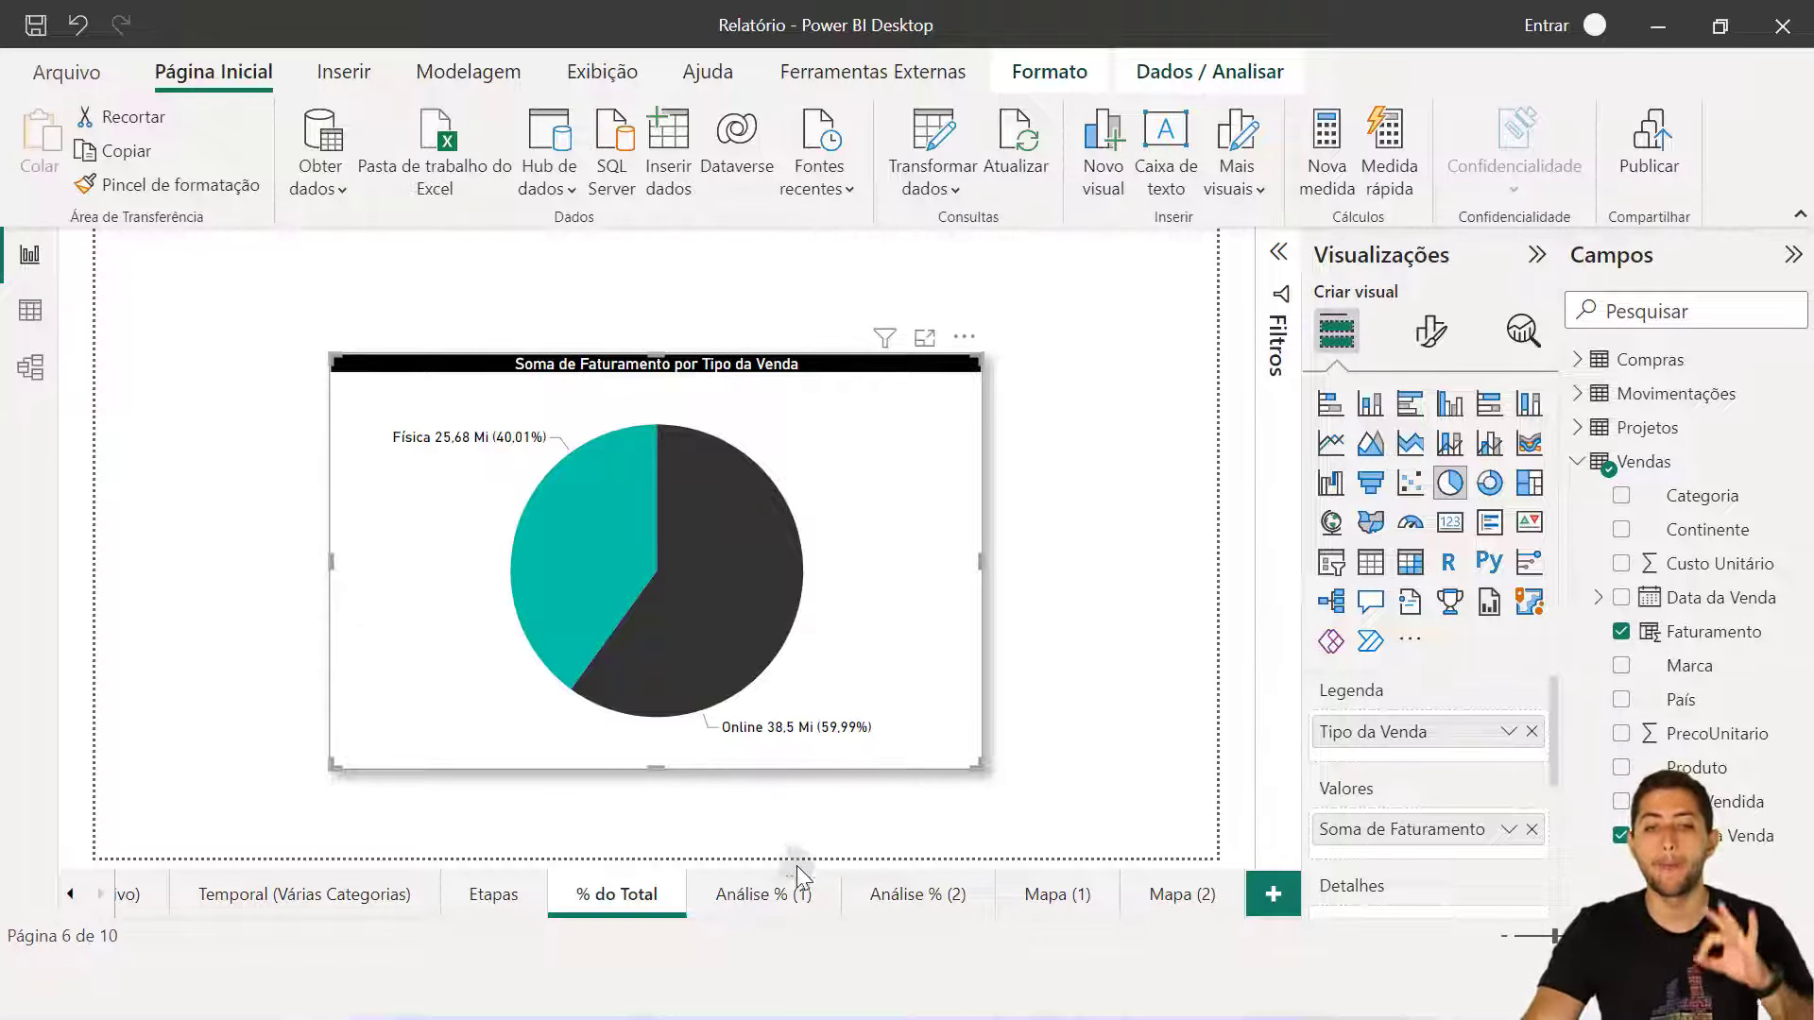
{"action": "left_click", "coordinate": [781, 896]}
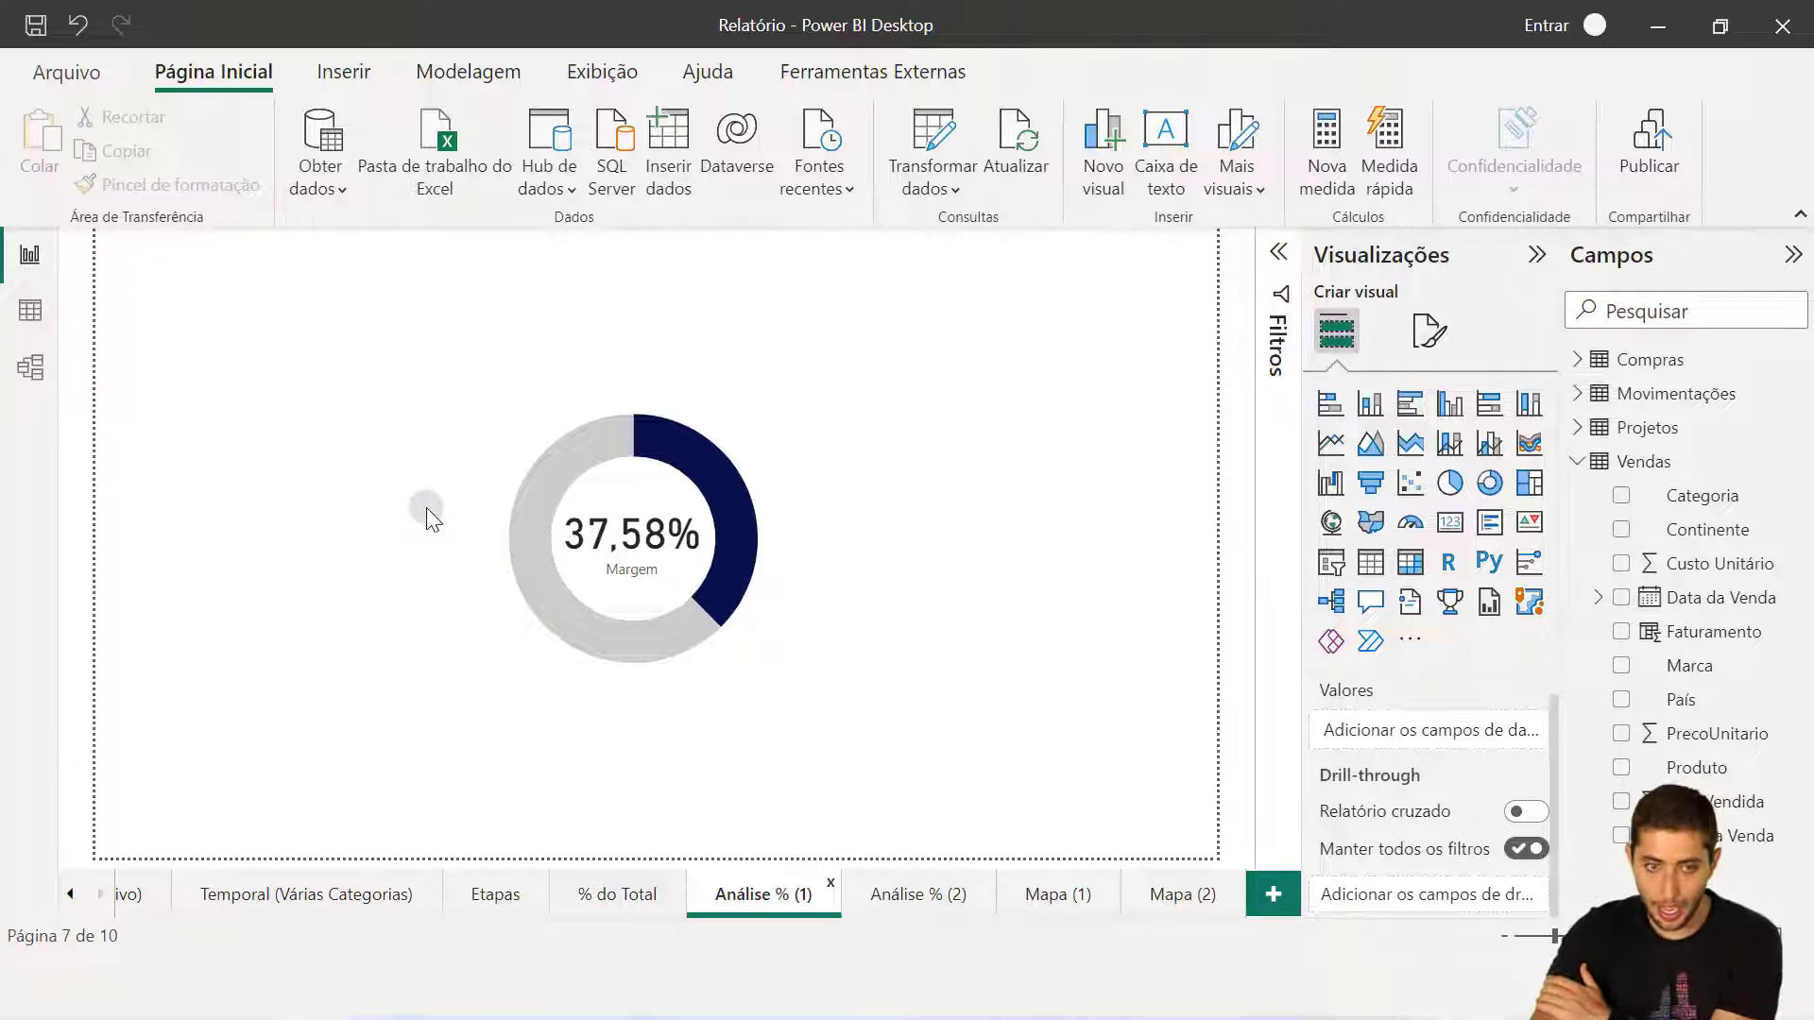
Delete the donut chart around the Margem card and undo the deletion.
{"action": "left_click", "coordinate": [534, 654]}
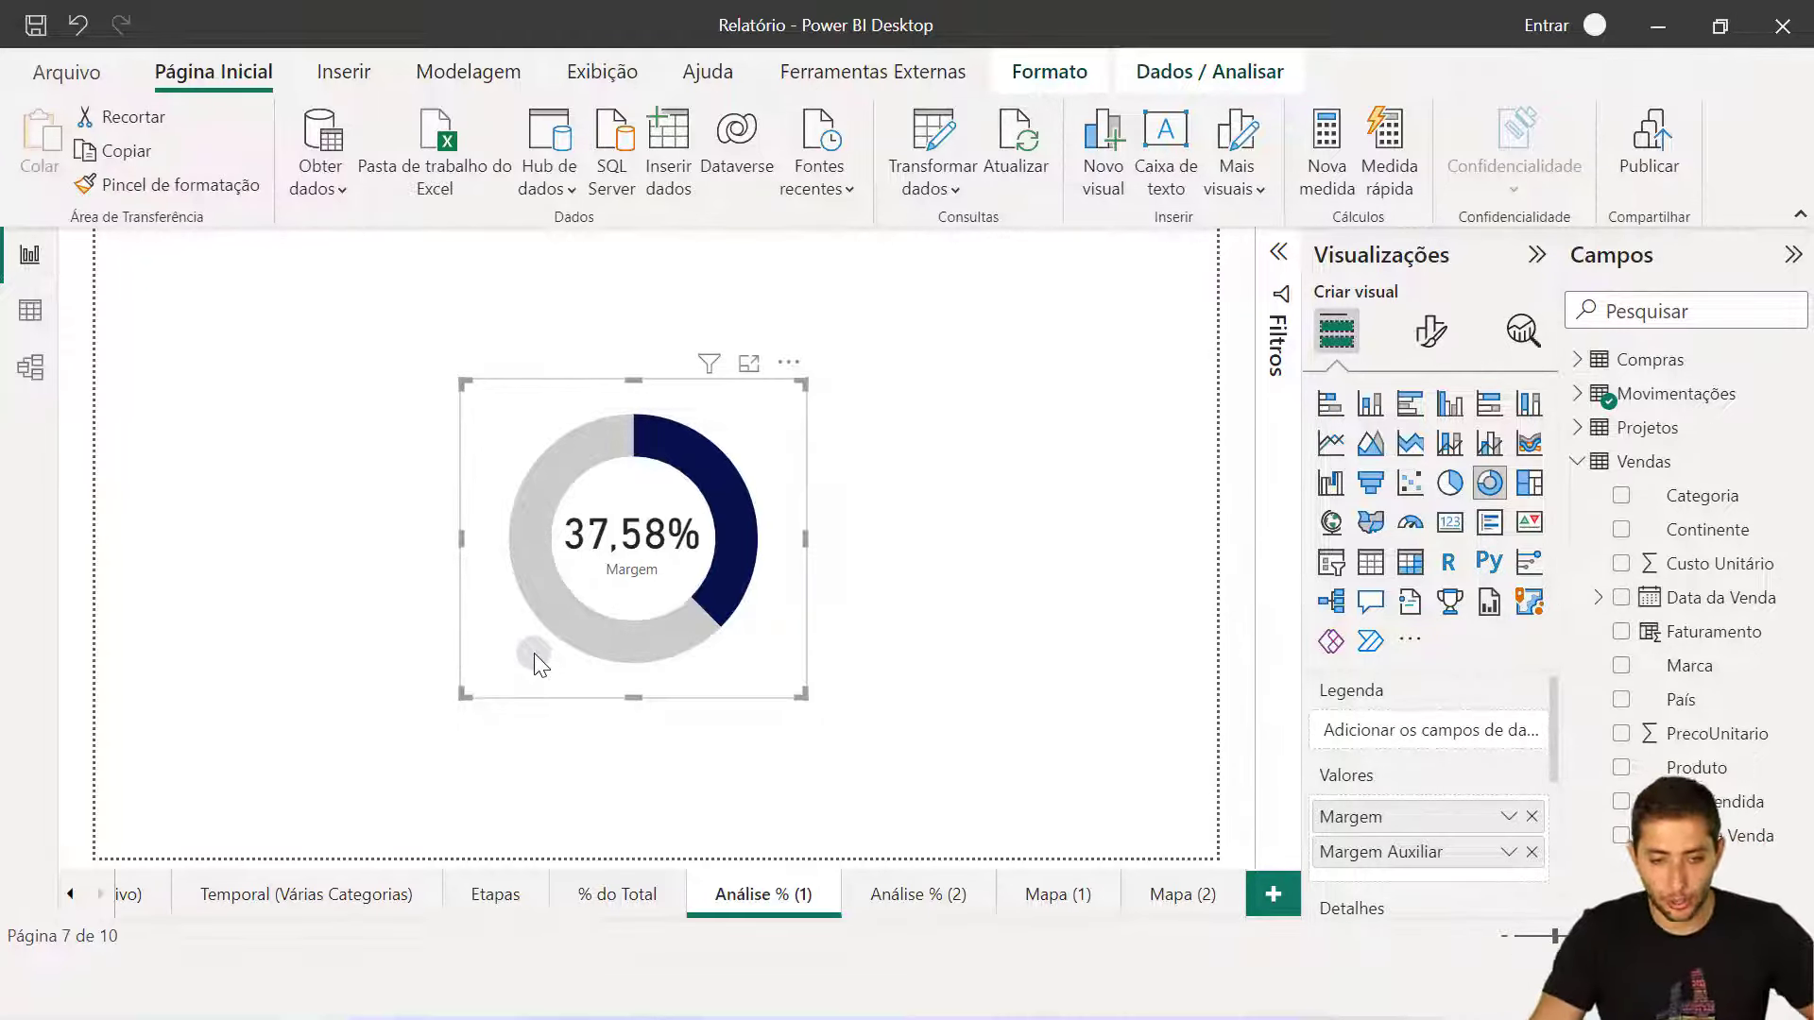
{"action": "key", "text": "Delete"}
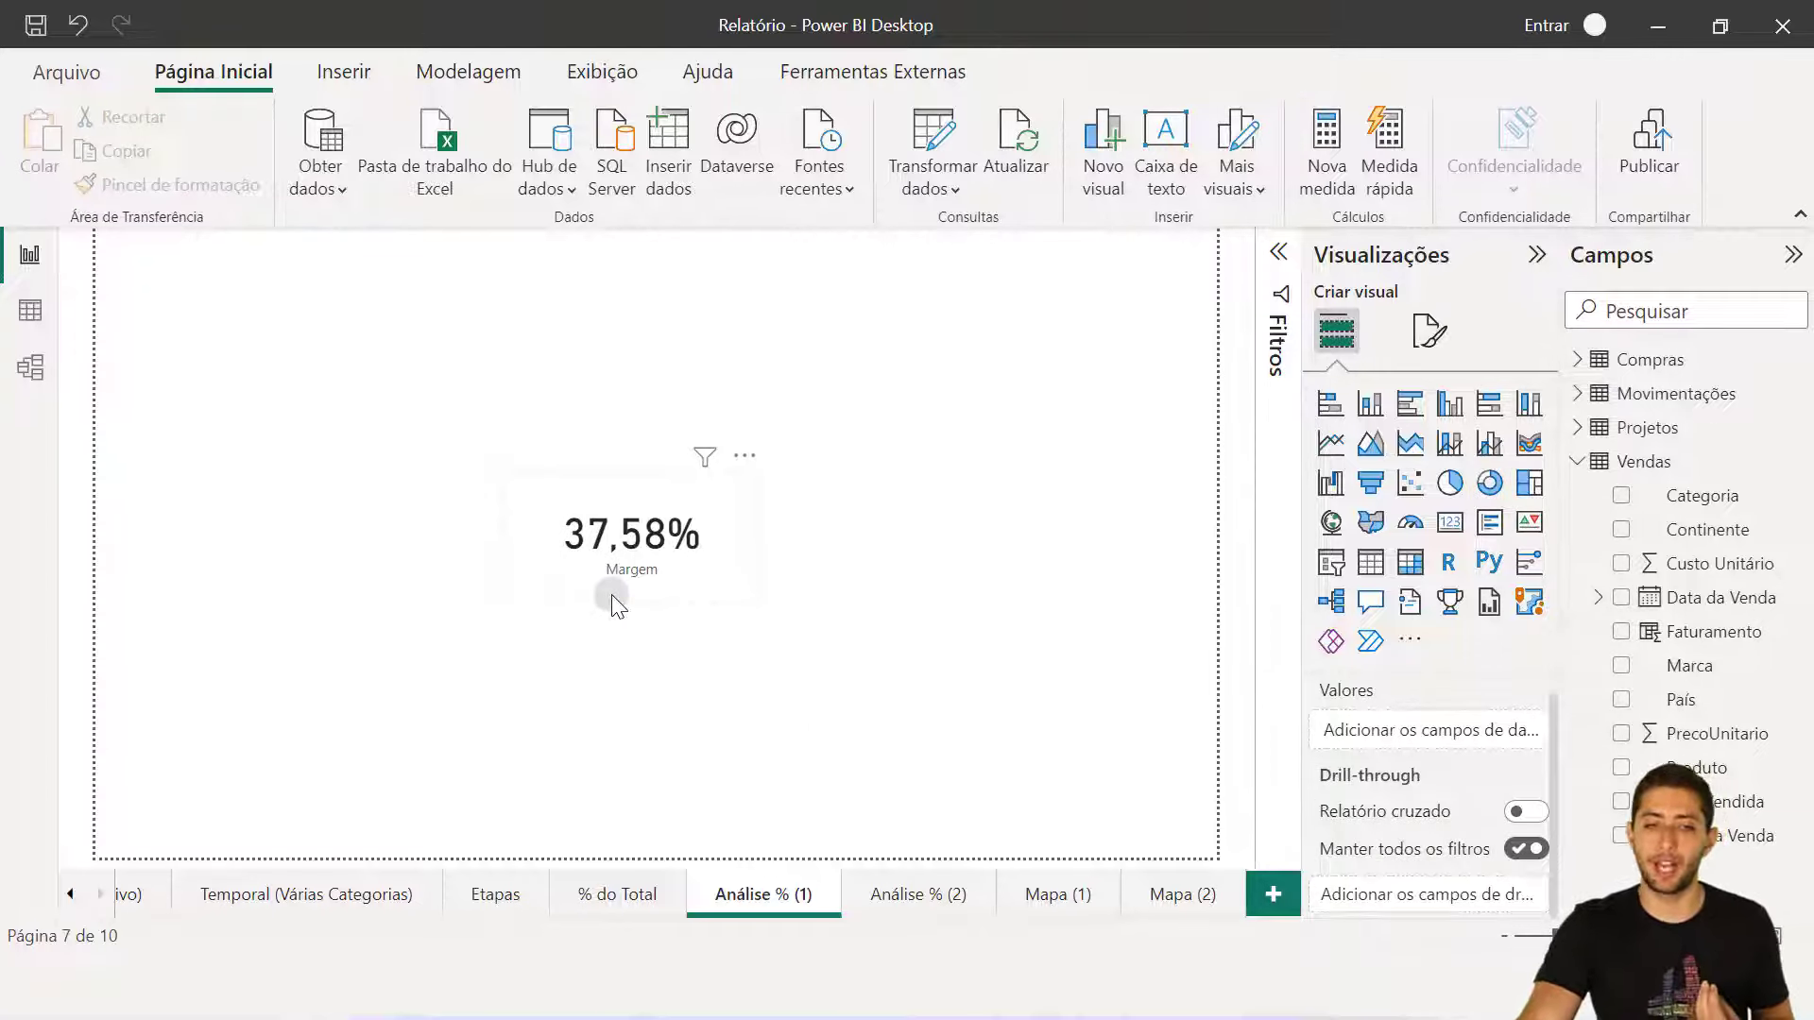
{"action": "left_click", "coordinate": [79, 21]}
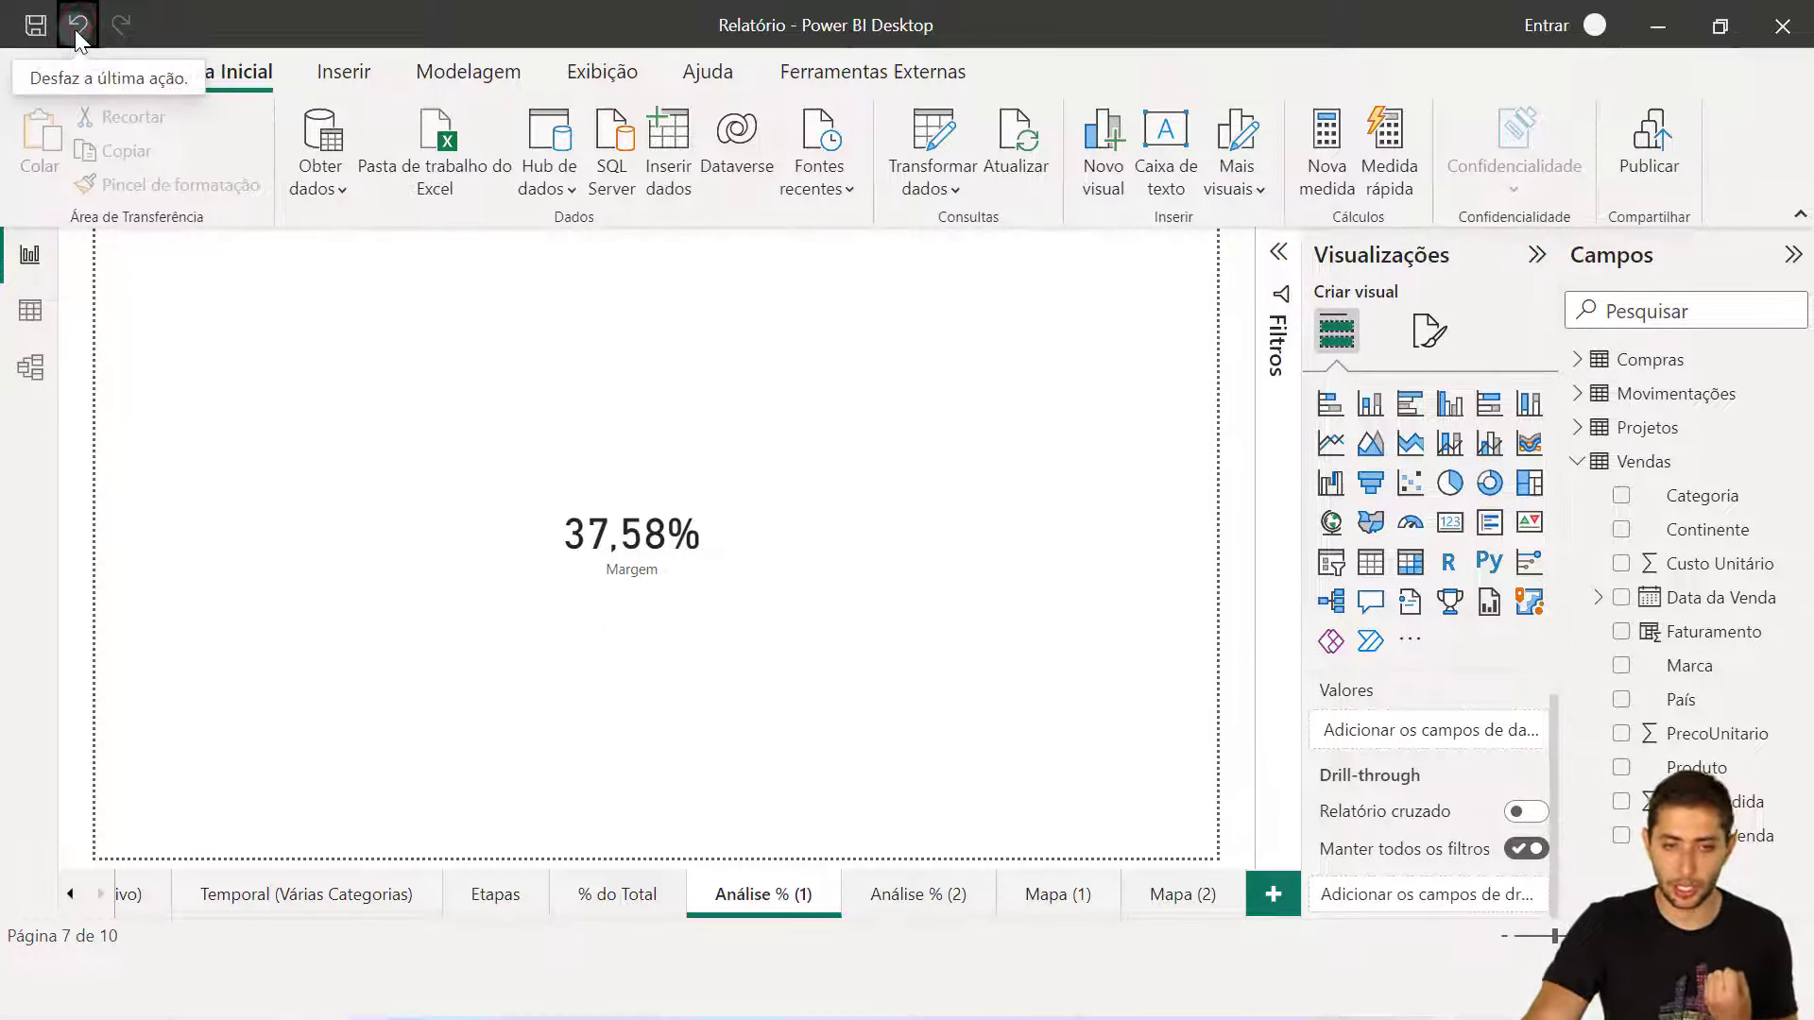
{"action": "left_click", "coordinate": [280, 581]}
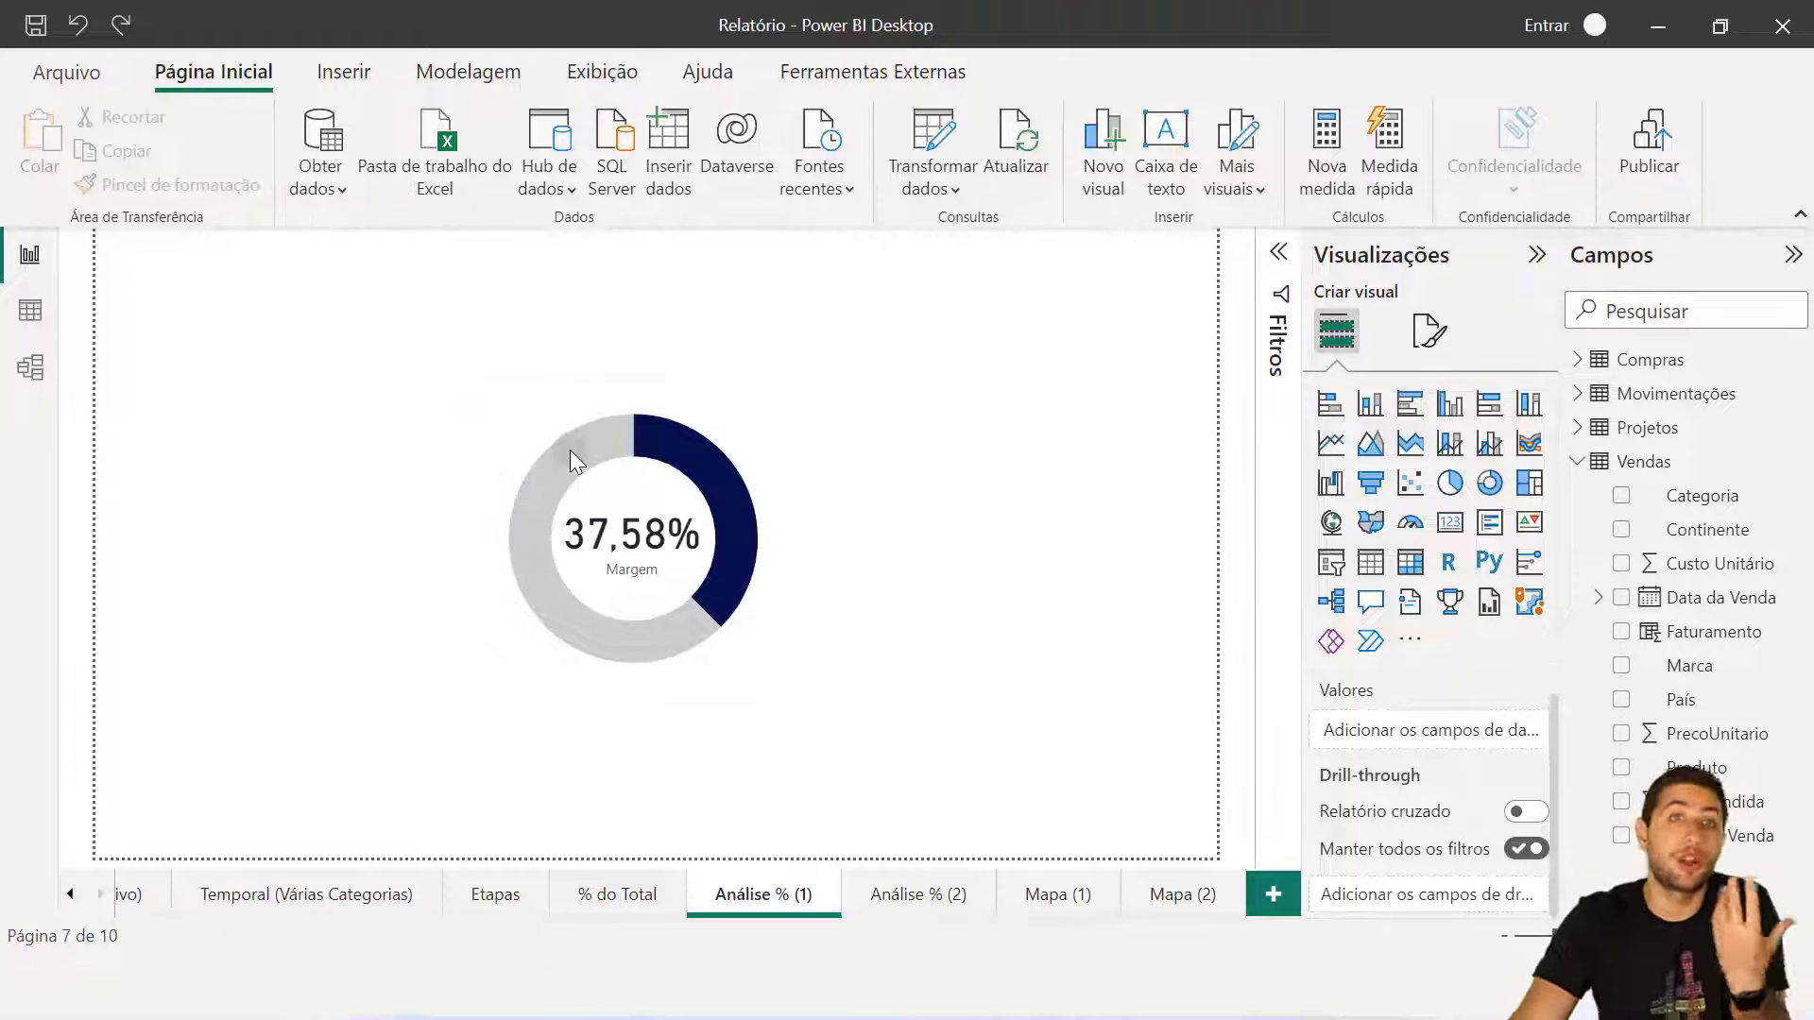
{"action": "mouse_move", "coordinate": [569, 450]}
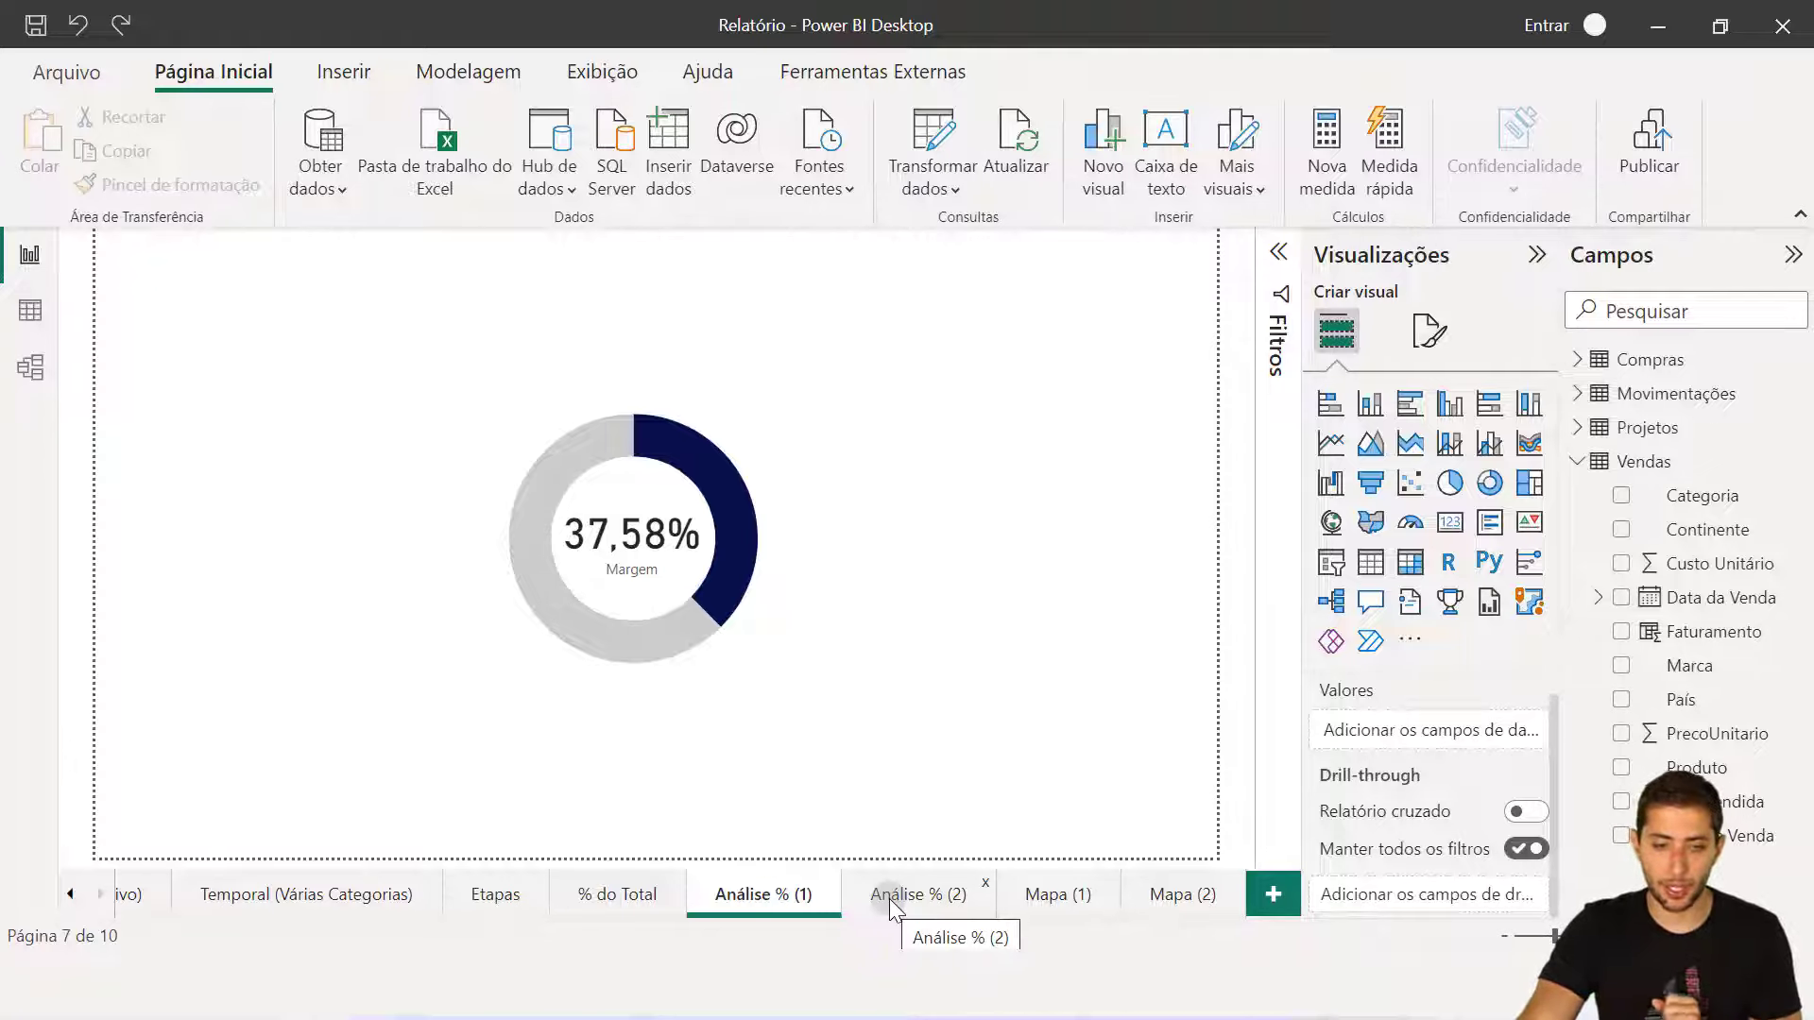
Inspect the donut's value fields and the formulas of the Margem and Margem Auxiliar measures in the Movimentações table, enlarging the formula text.
{"action": "left_click", "coordinate": [736, 682]}
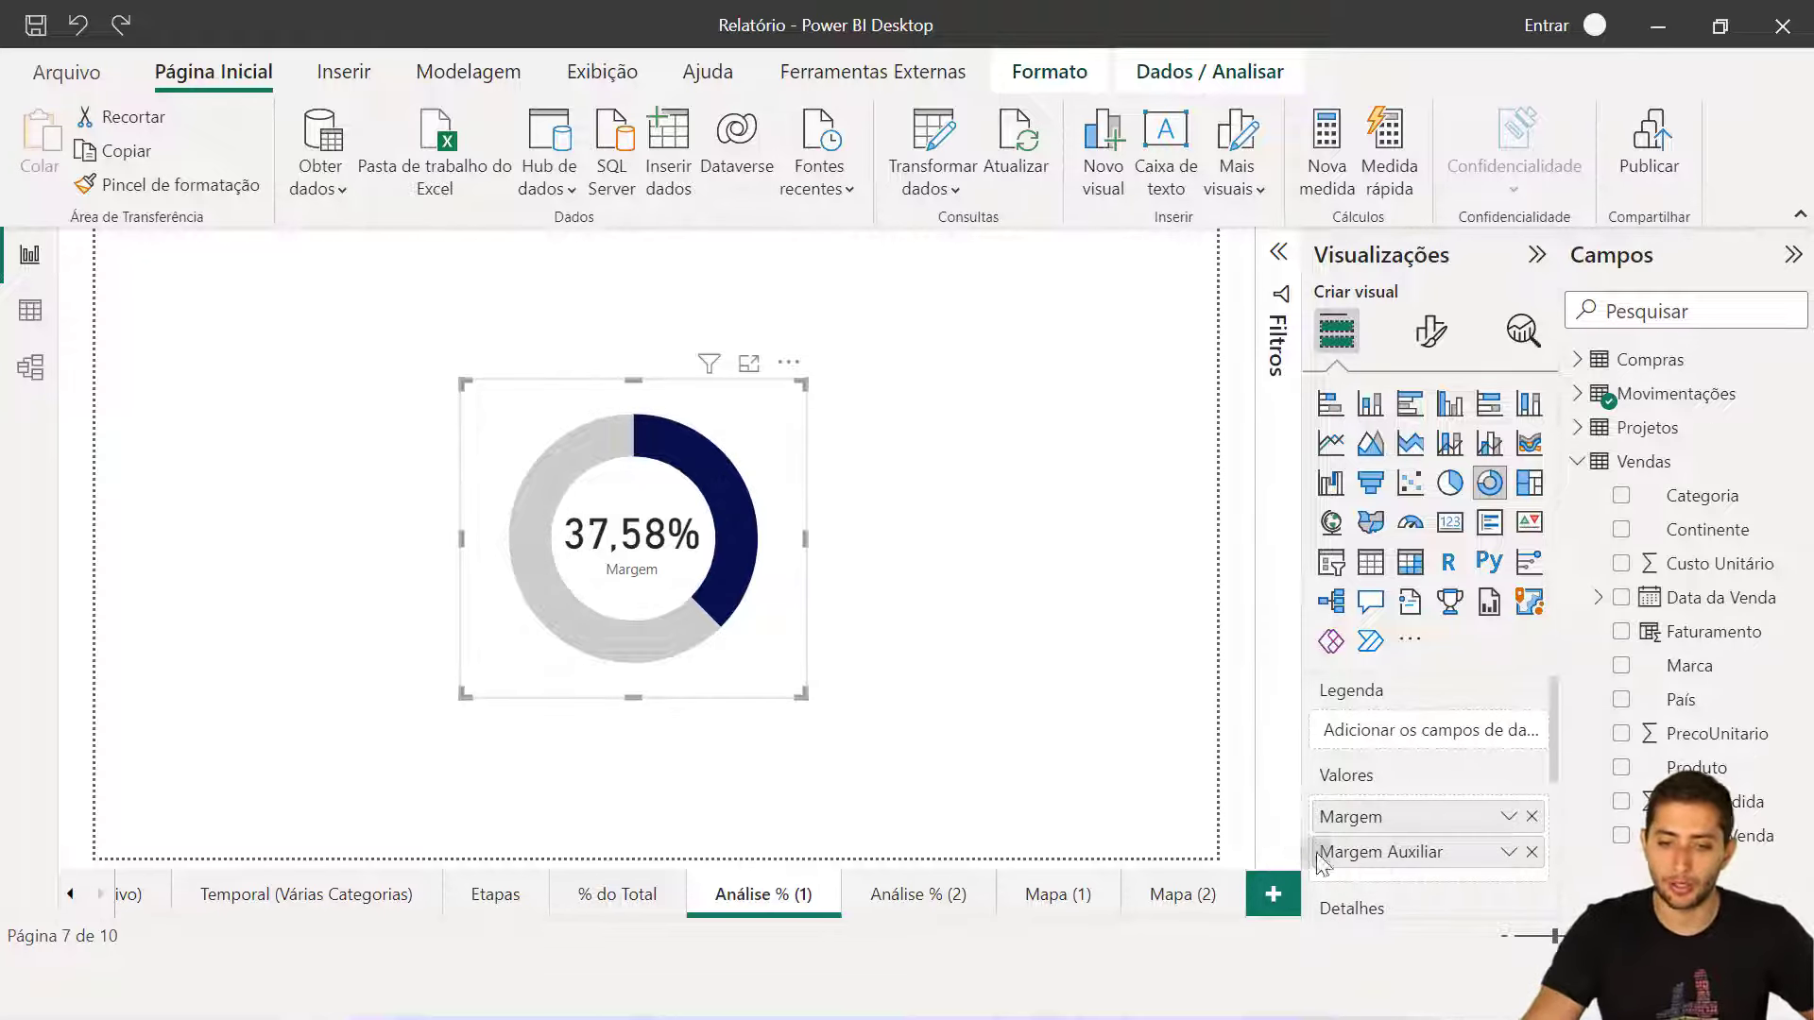
{"action": "left_click_drag", "start_coordinate": [1319, 853], "coordinate": [761, 660]}
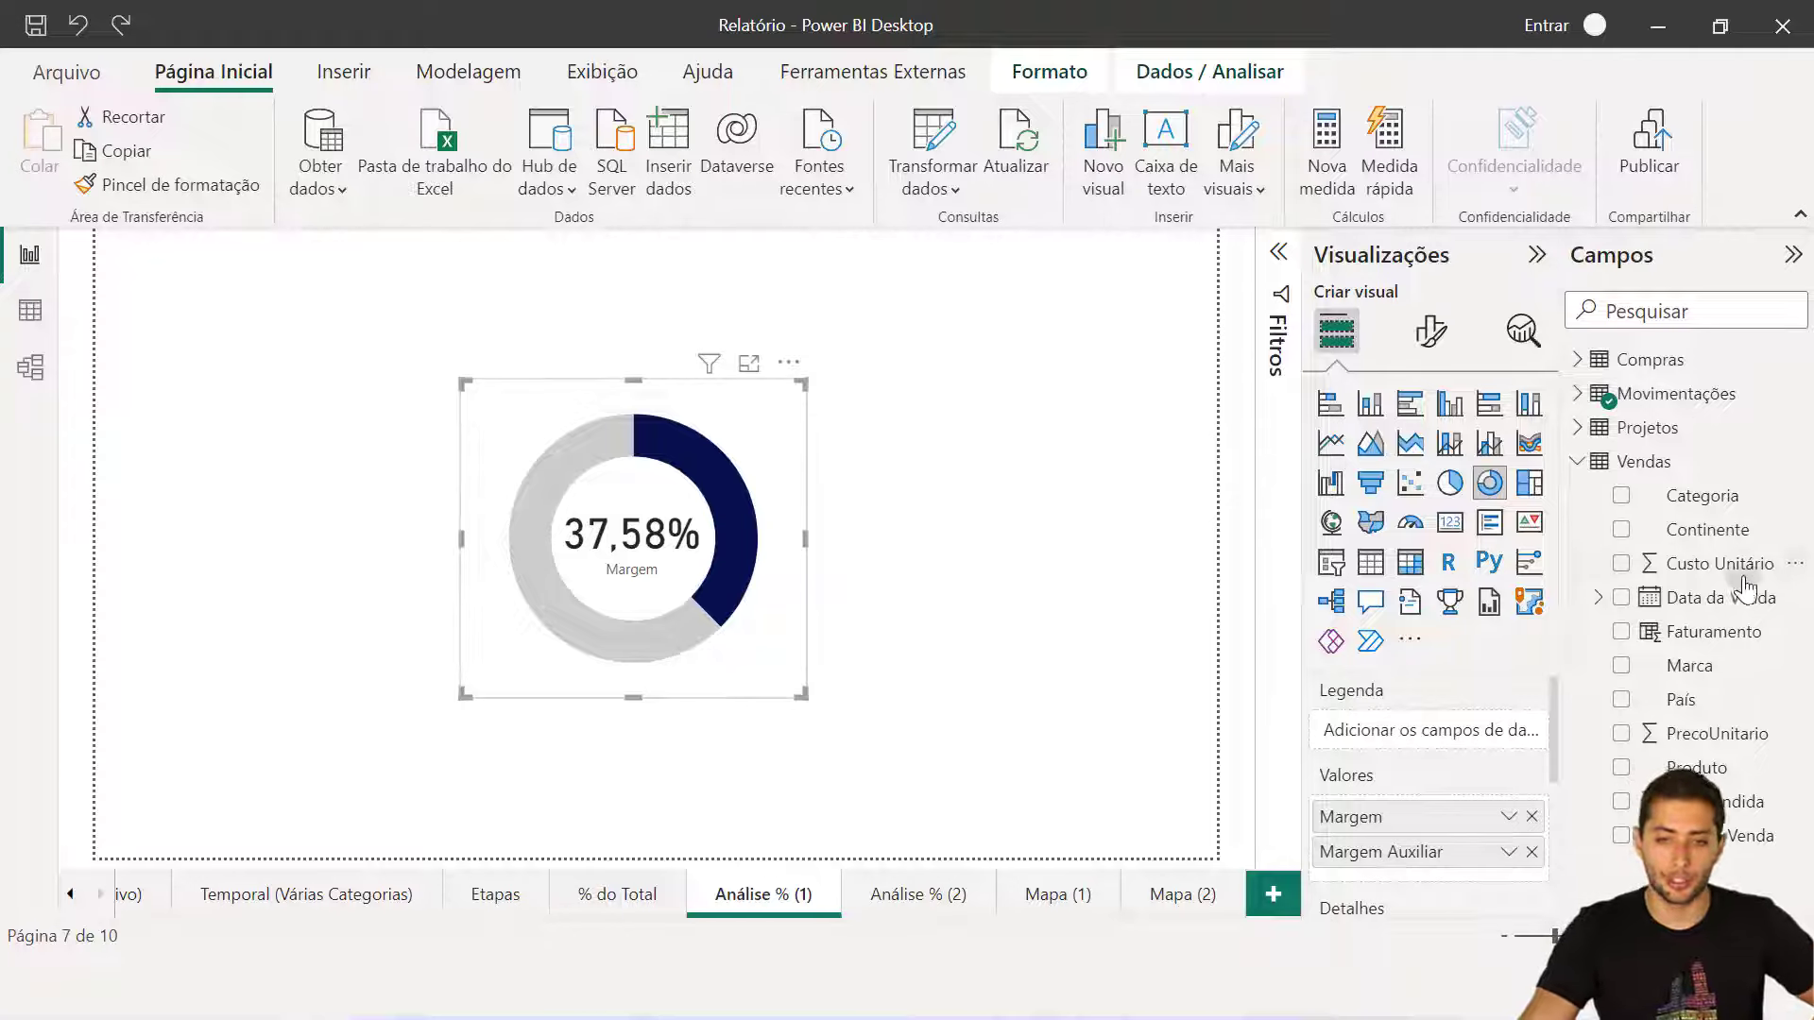
{"action": "left_click", "coordinate": [1575, 397]}
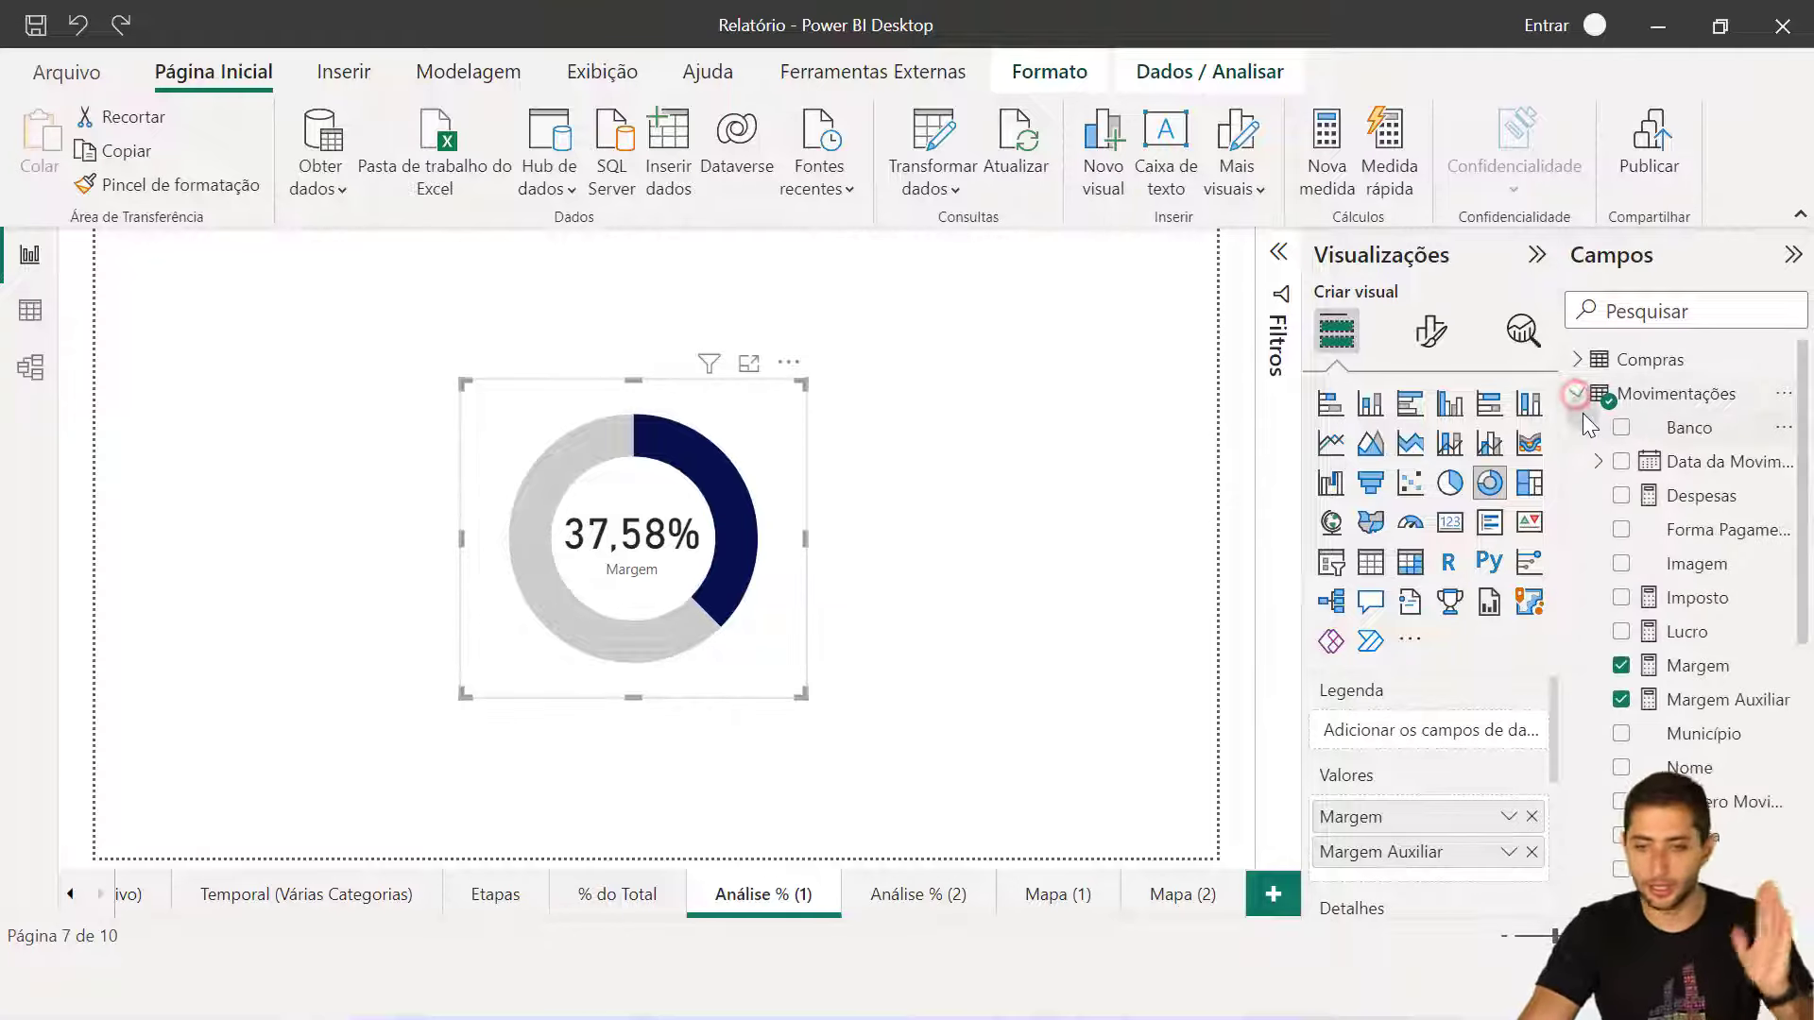
{"action": "left_click", "coordinate": [1696, 666]}
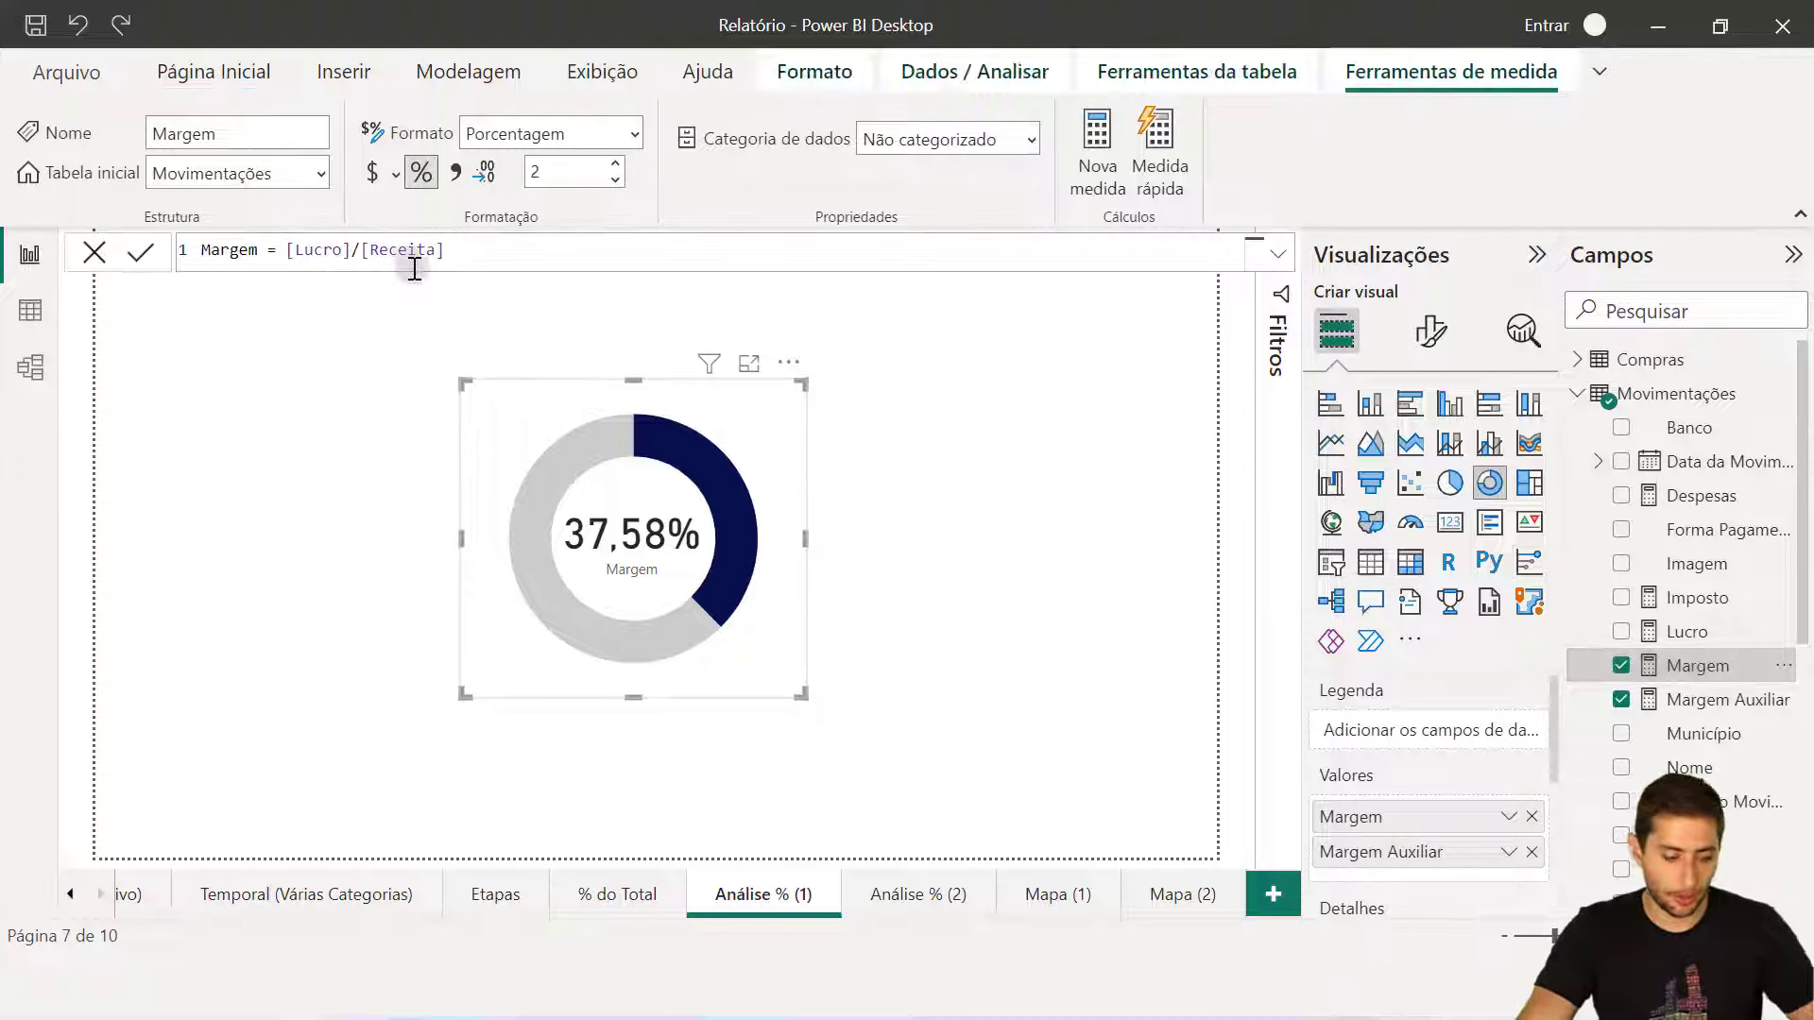
{"action": "scroll", "coordinate": [419, 255], "scroll_direction": "up", "scroll_amount": 2, "text": "ctrl"}
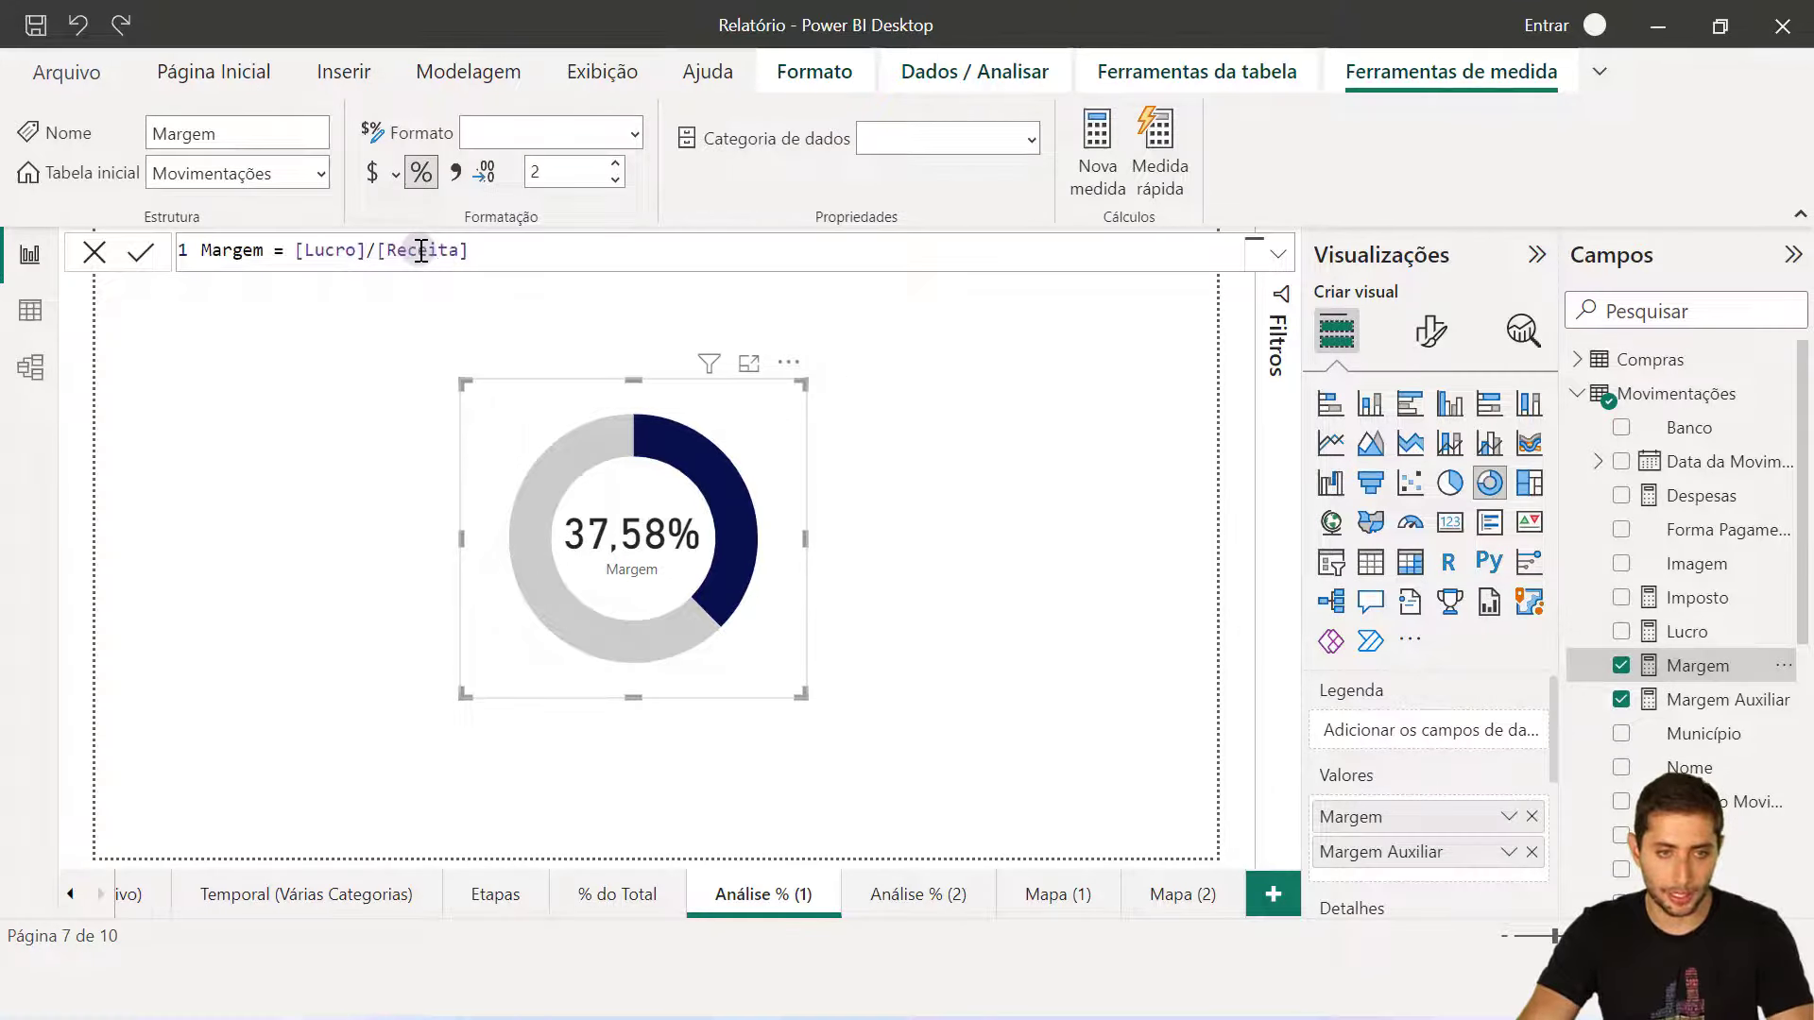
{"action": "scroll", "coordinate": [422, 253], "scroll_direction": "up", "scroll_amount": 4, "text": "ctrl"}
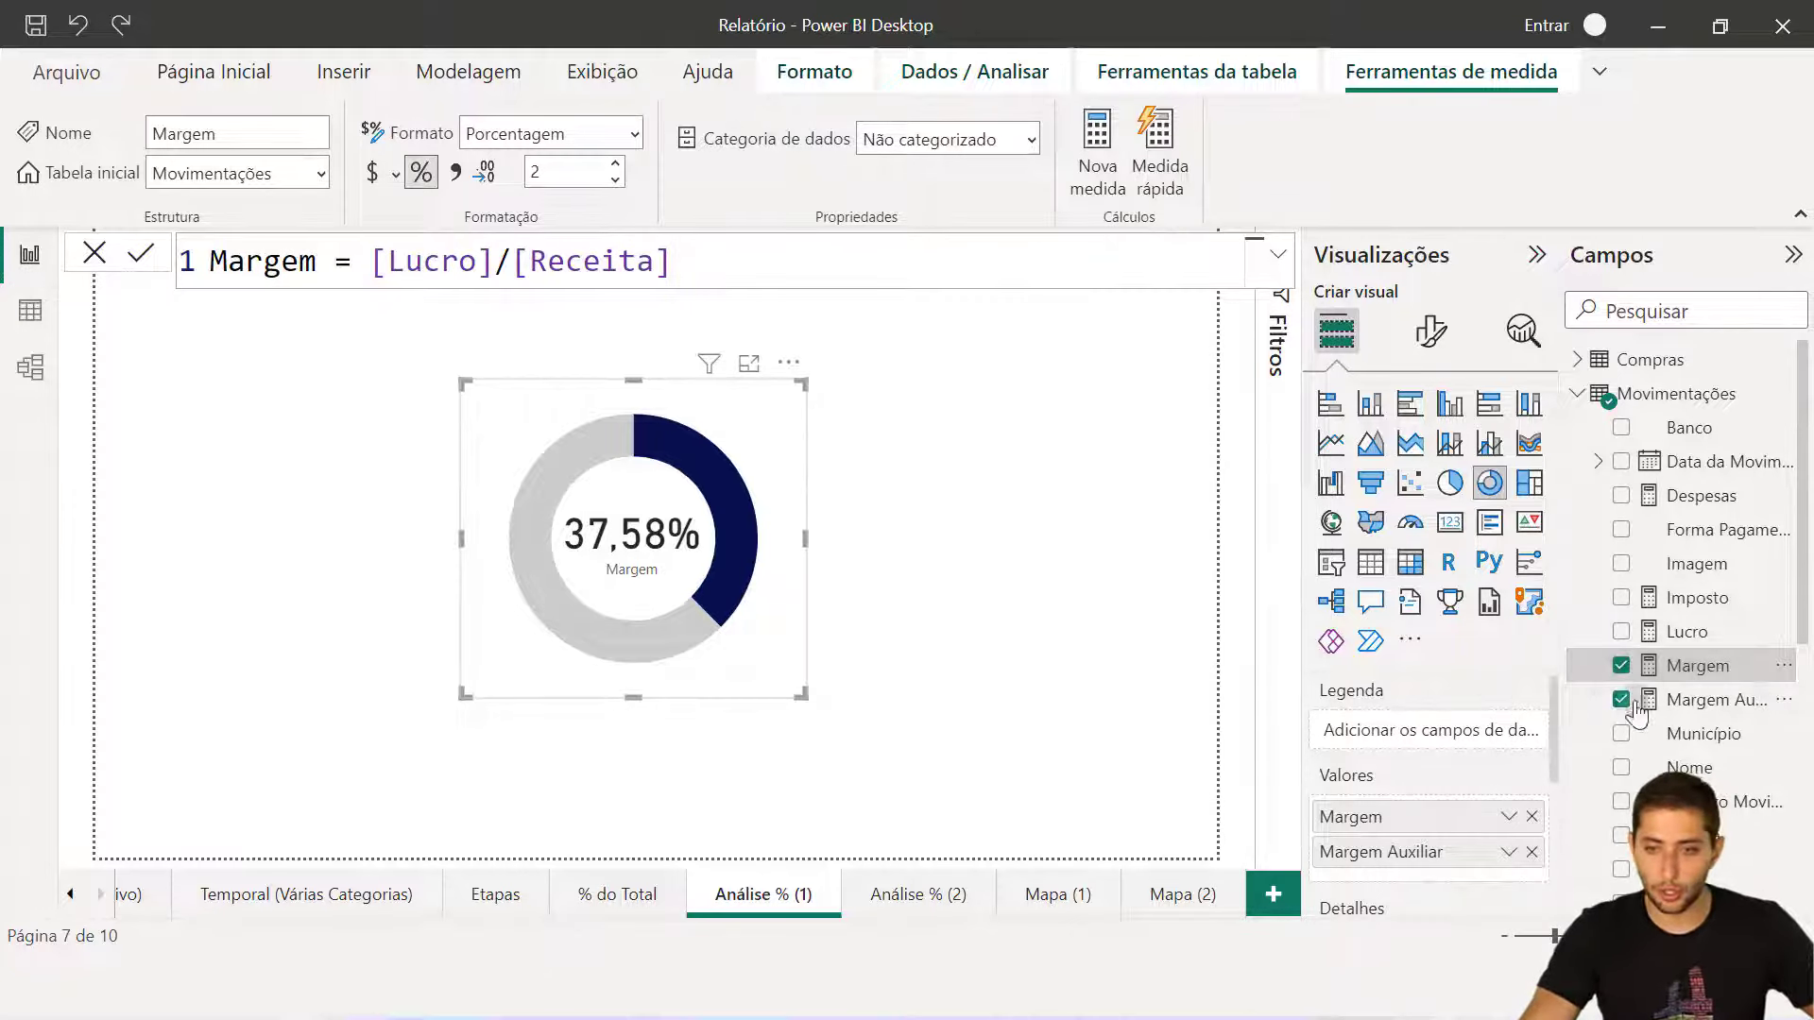
{"action": "left_click", "coordinate": [1697, 704]}
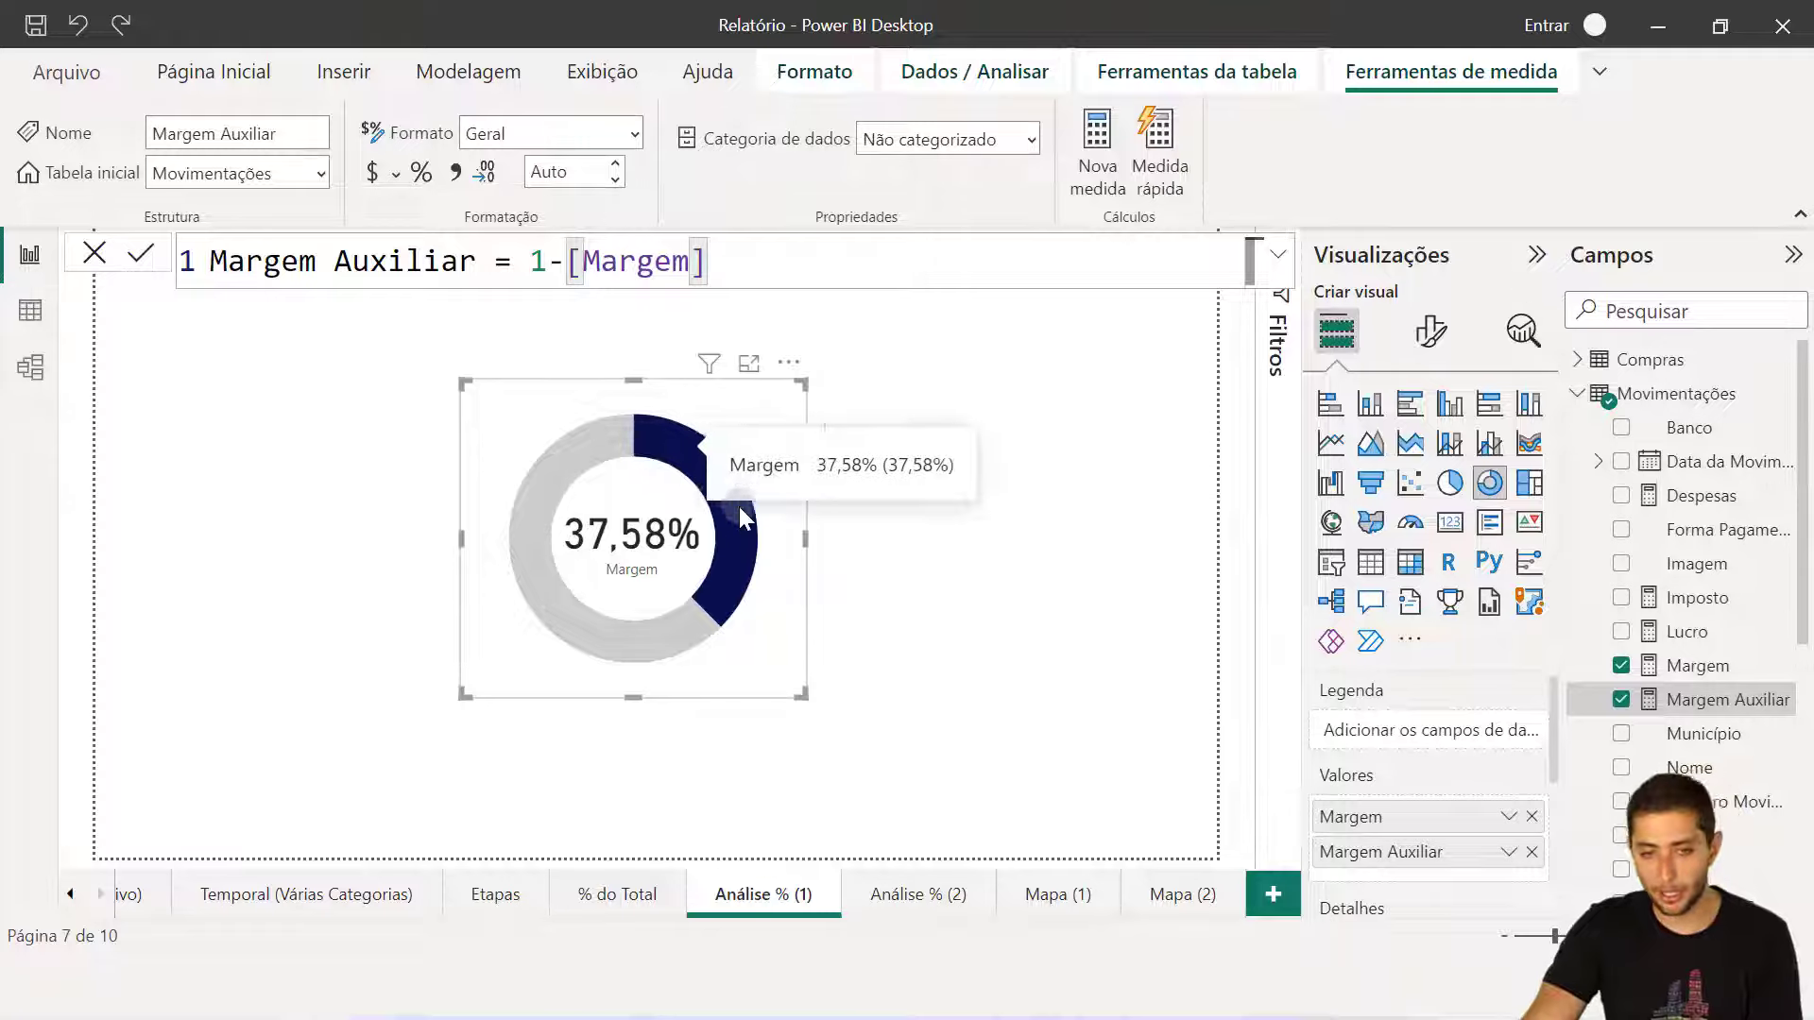
Check the Margem and Margem Auxiliar segments of the donut chart and deselect the visual.
{"action": "mouse_move", "coordinate": [686, 627]}
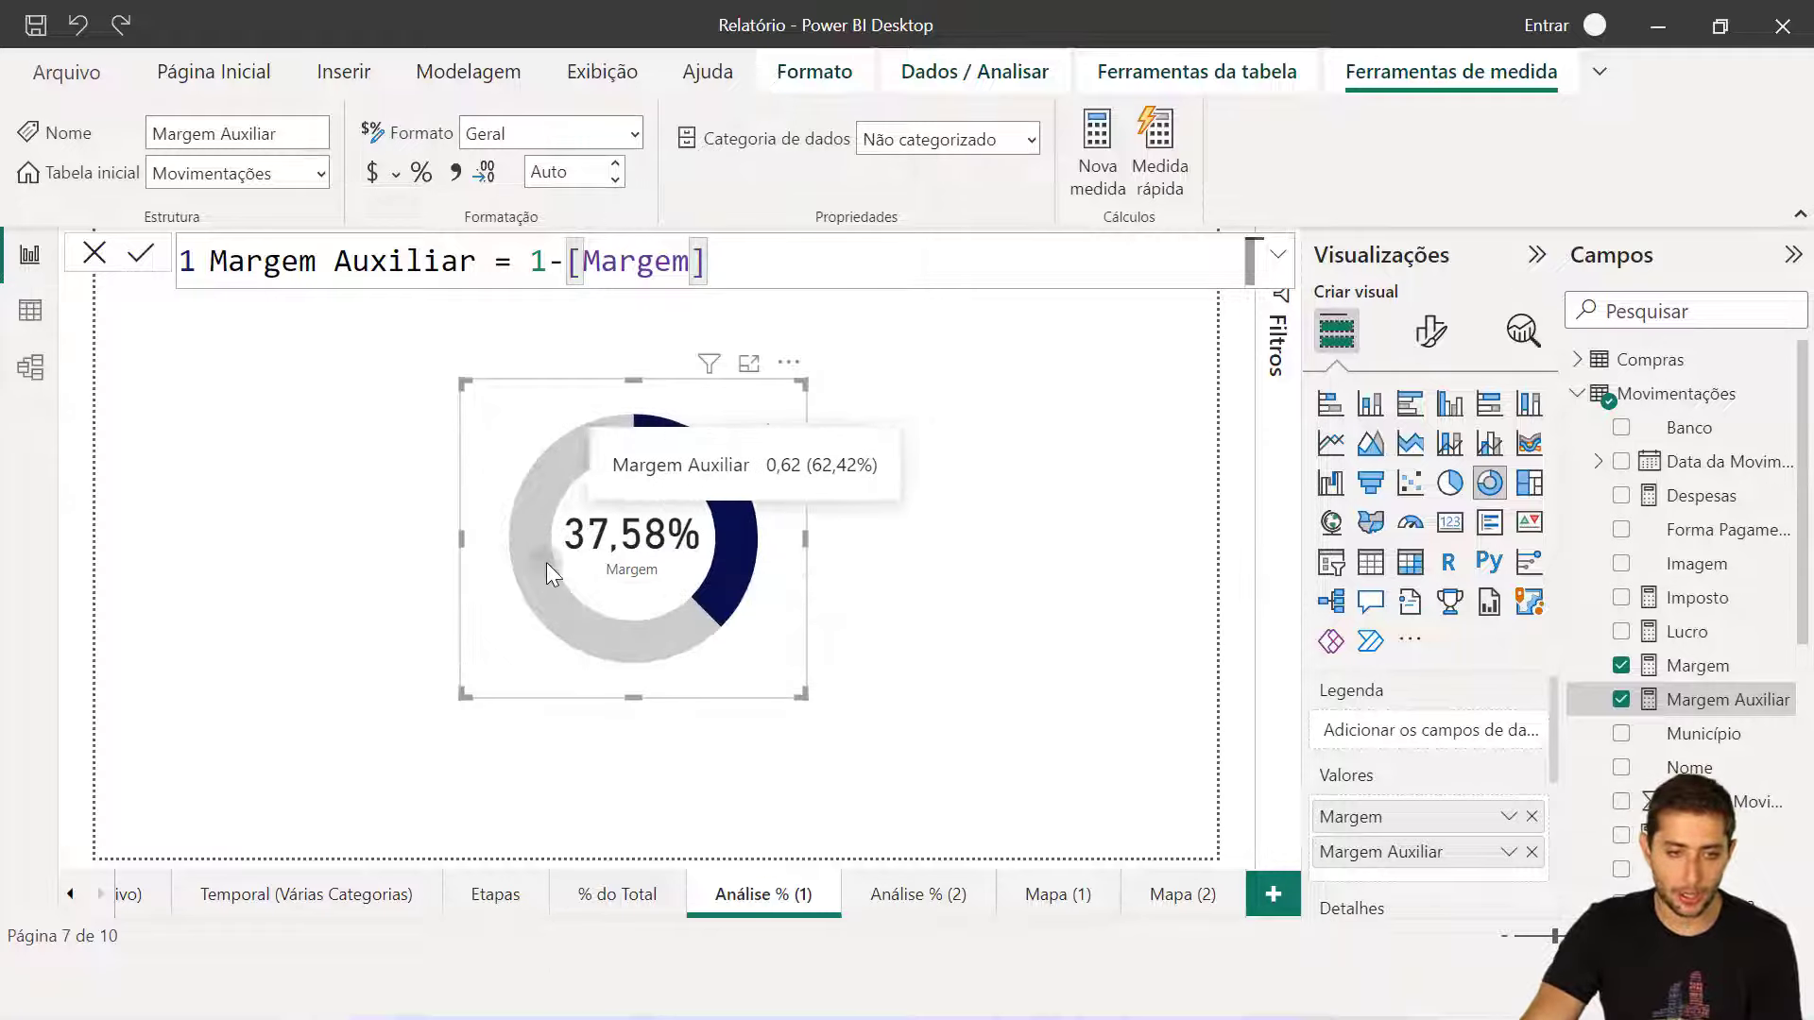
{"action": "left_click", "coordinate": [937, 633]}
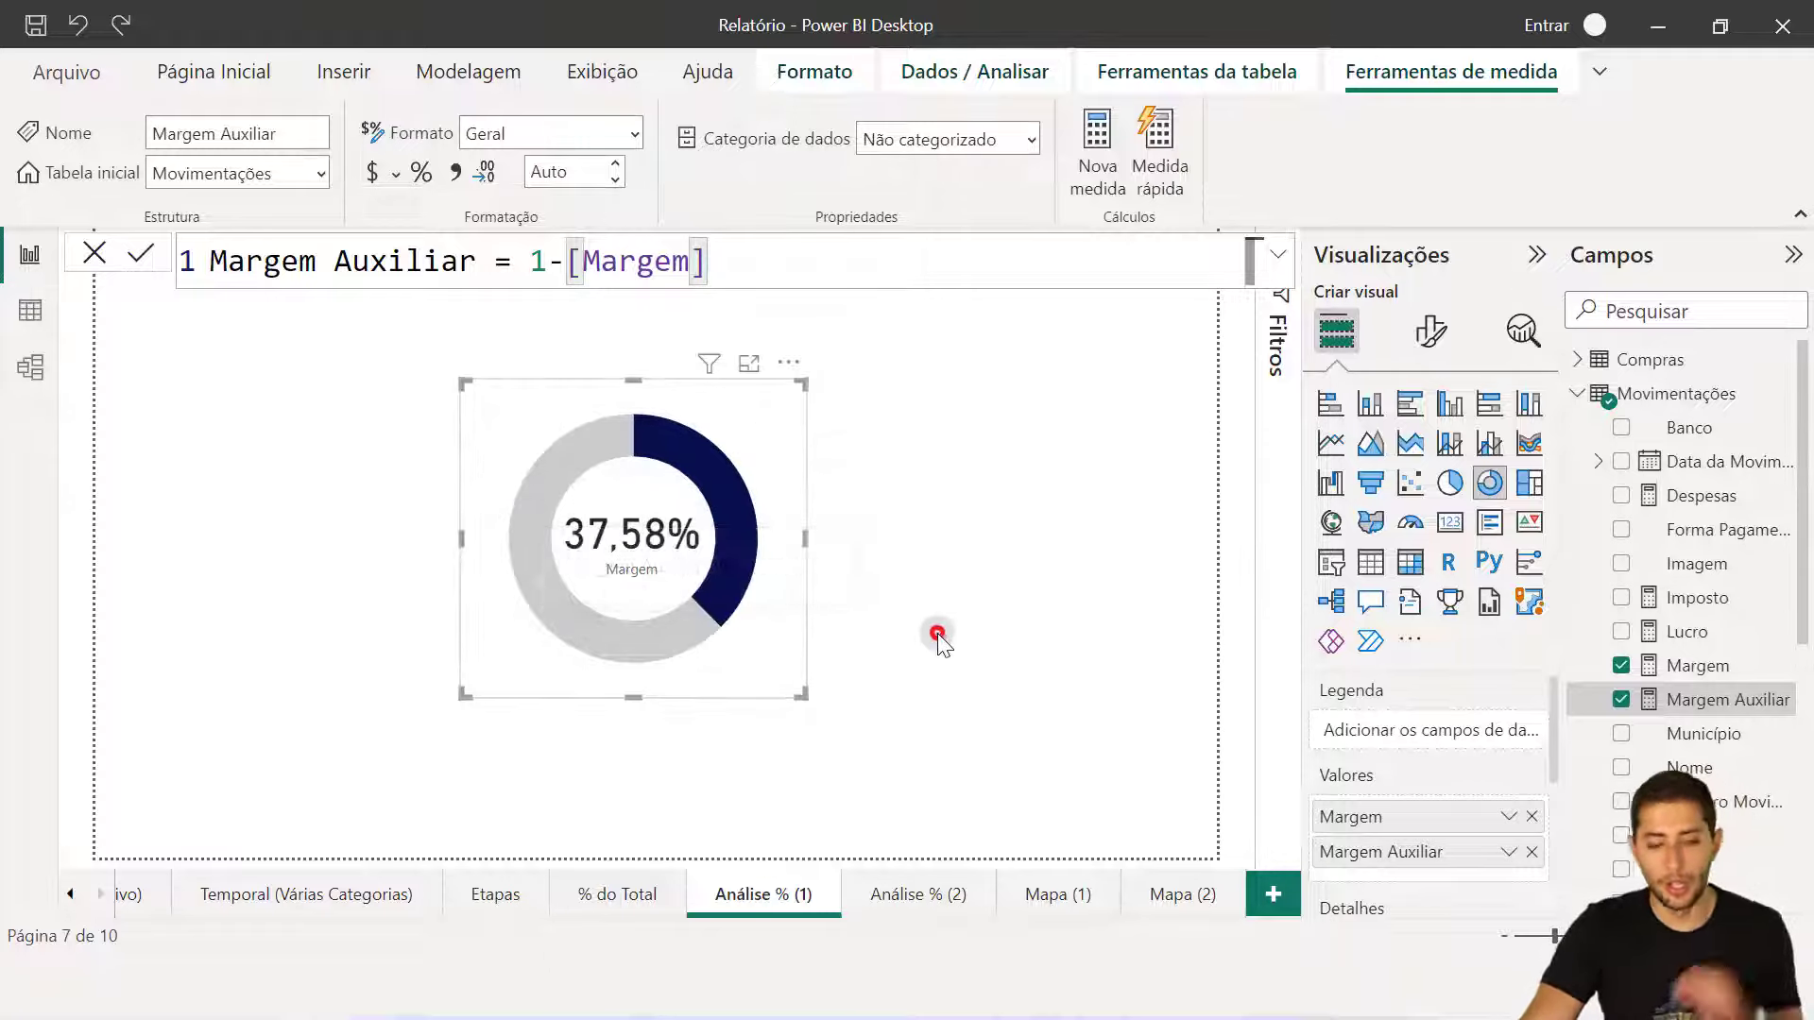
{"action": "left_click", "coordinate": [905, 653]}
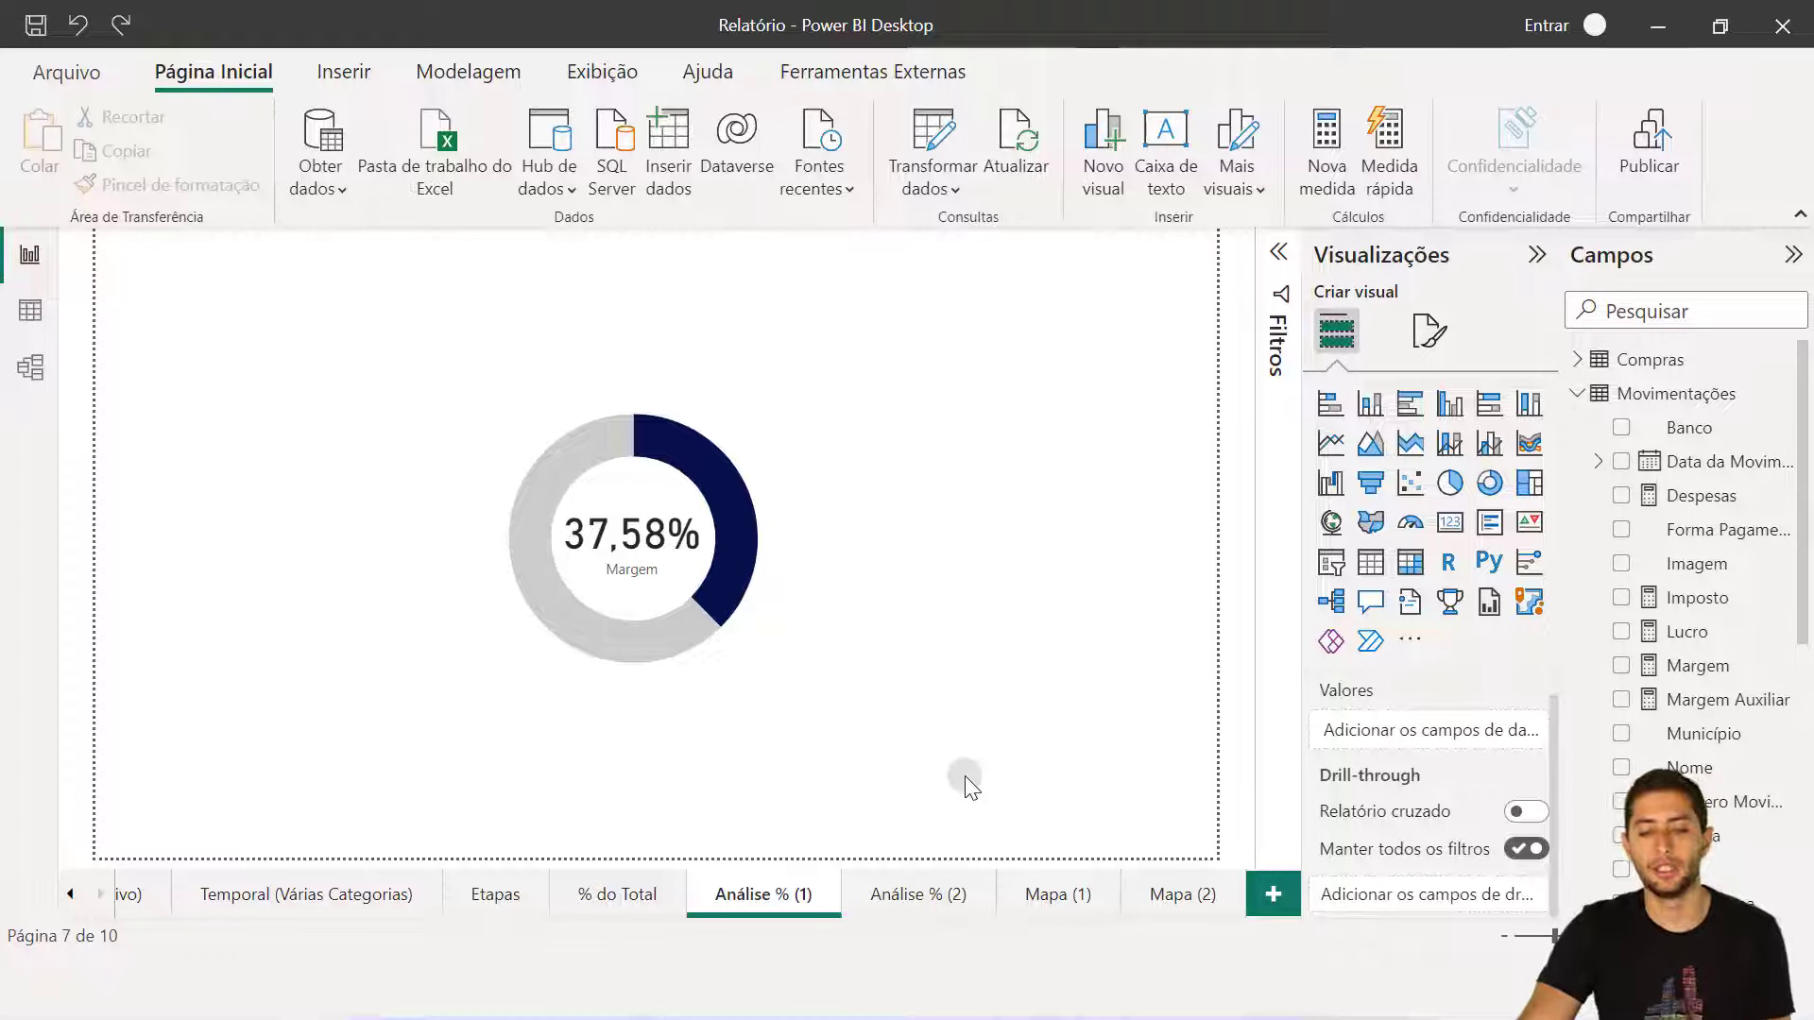
On the Análise % (2) page, set the Margem gauge's axis target (Destino) to 0,4.
{"action": "left_click", "coordinate": [913, 890]}
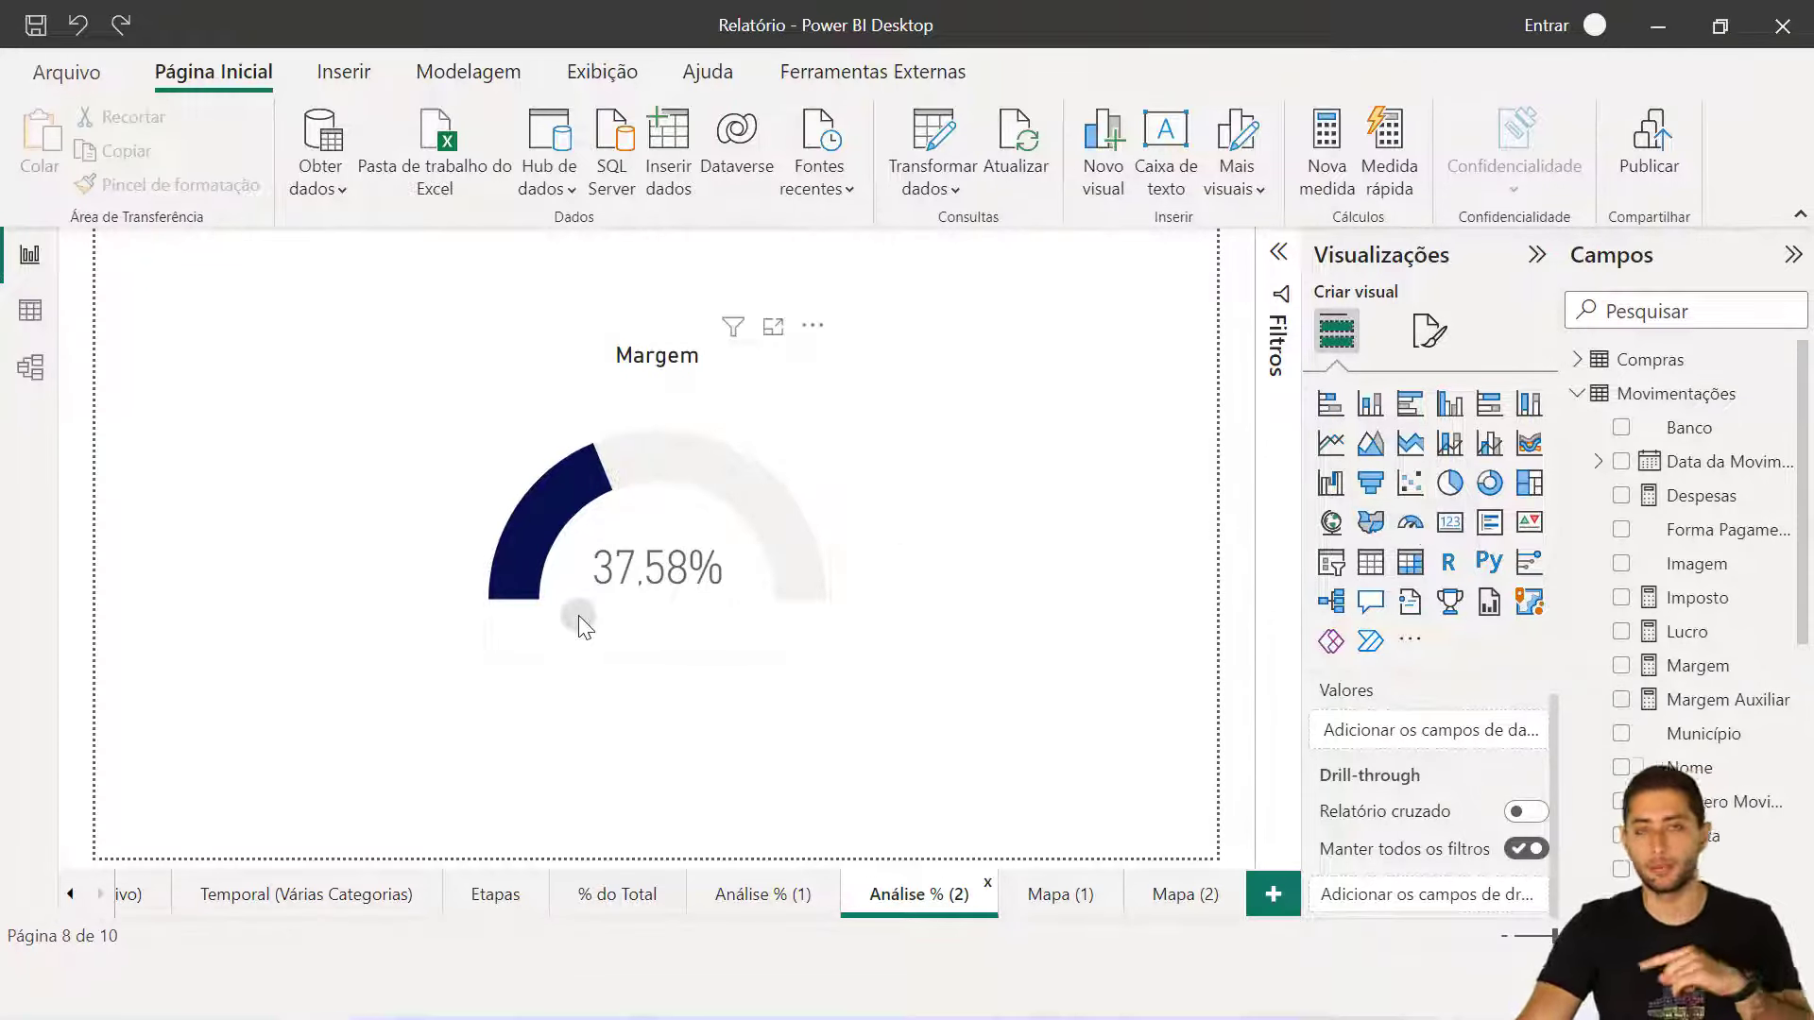
{"action": "left_click", "coordinate": [684, 628]}
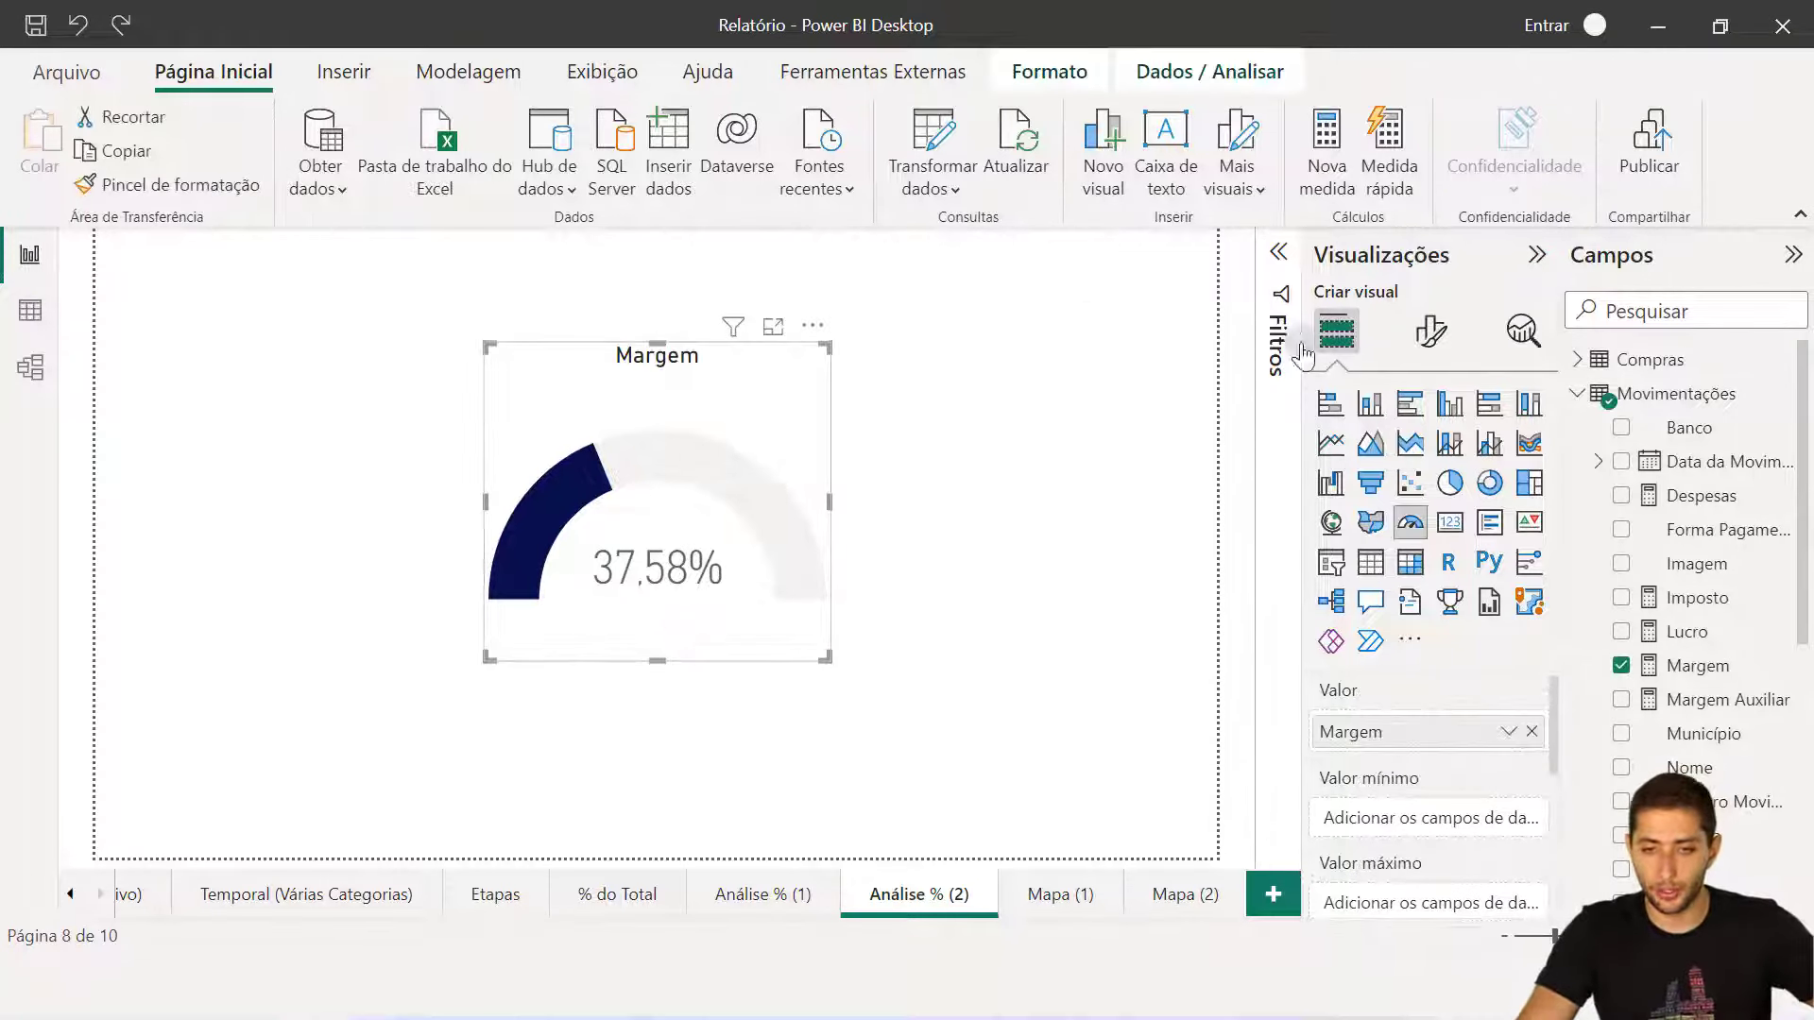
{"action": "left_click", "coordinate": [1431, 339]}
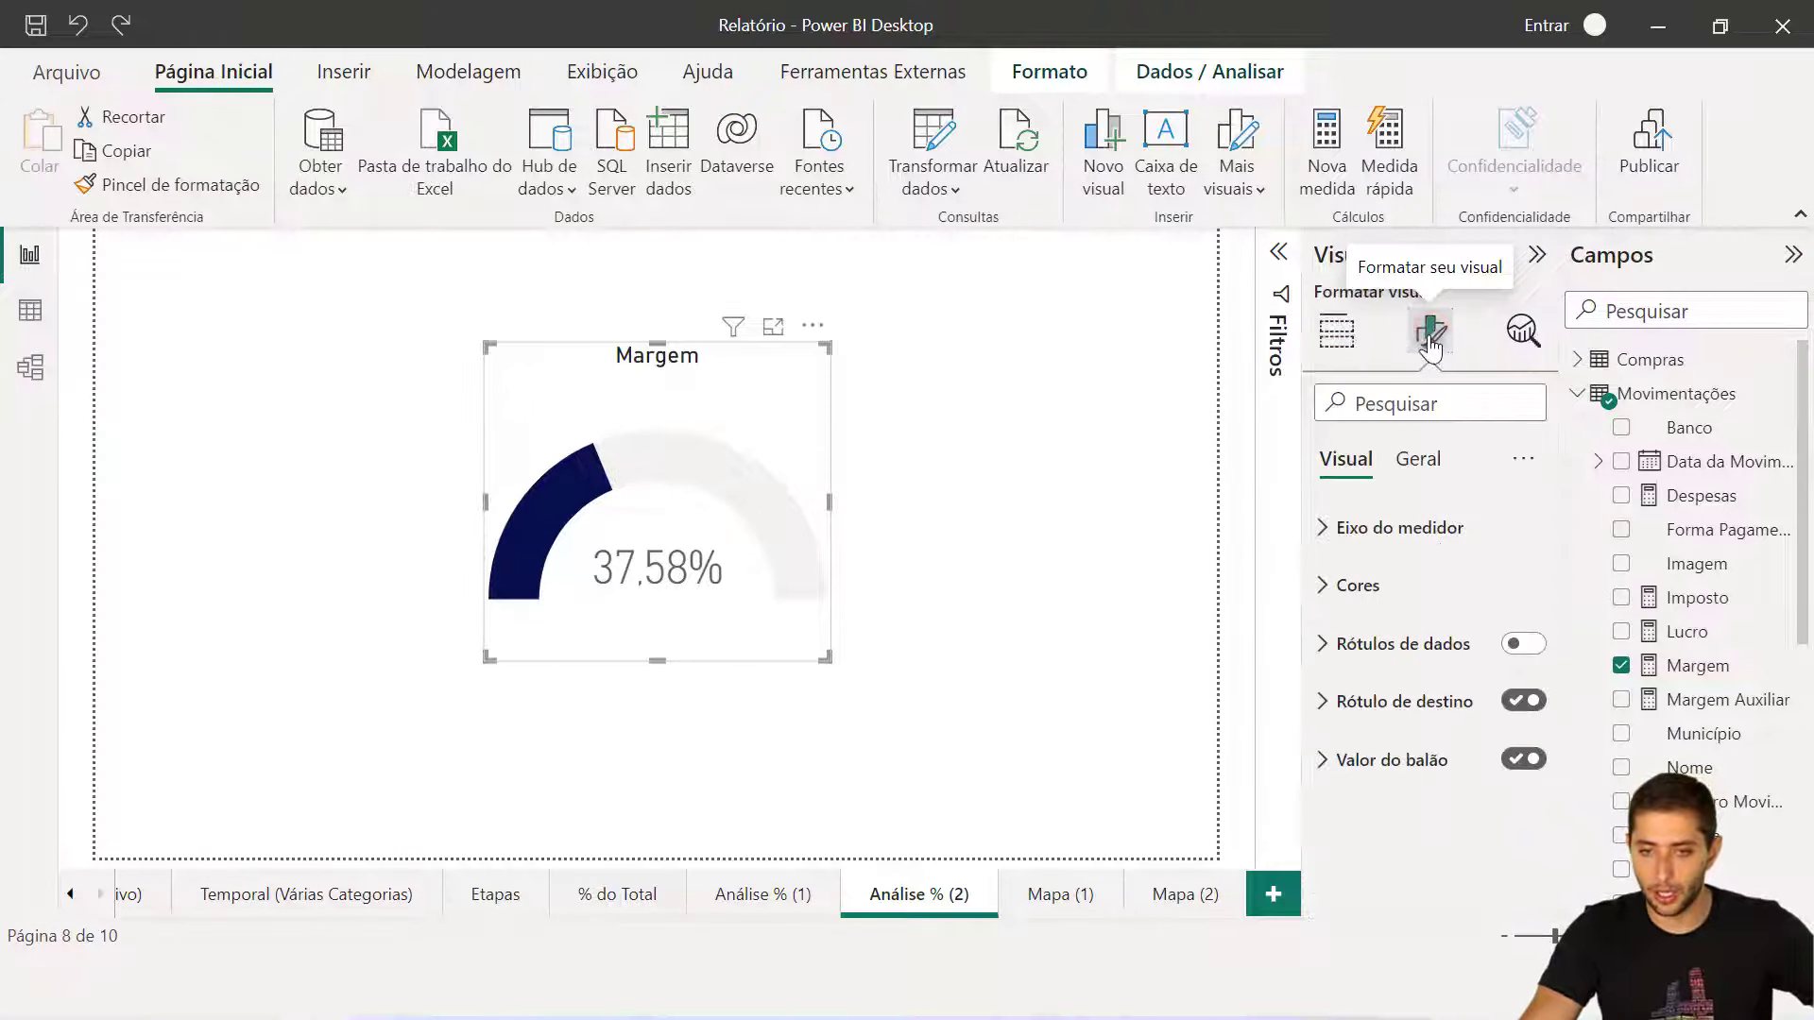
{"action": "left_click", "coordinate": [1404, 533]}
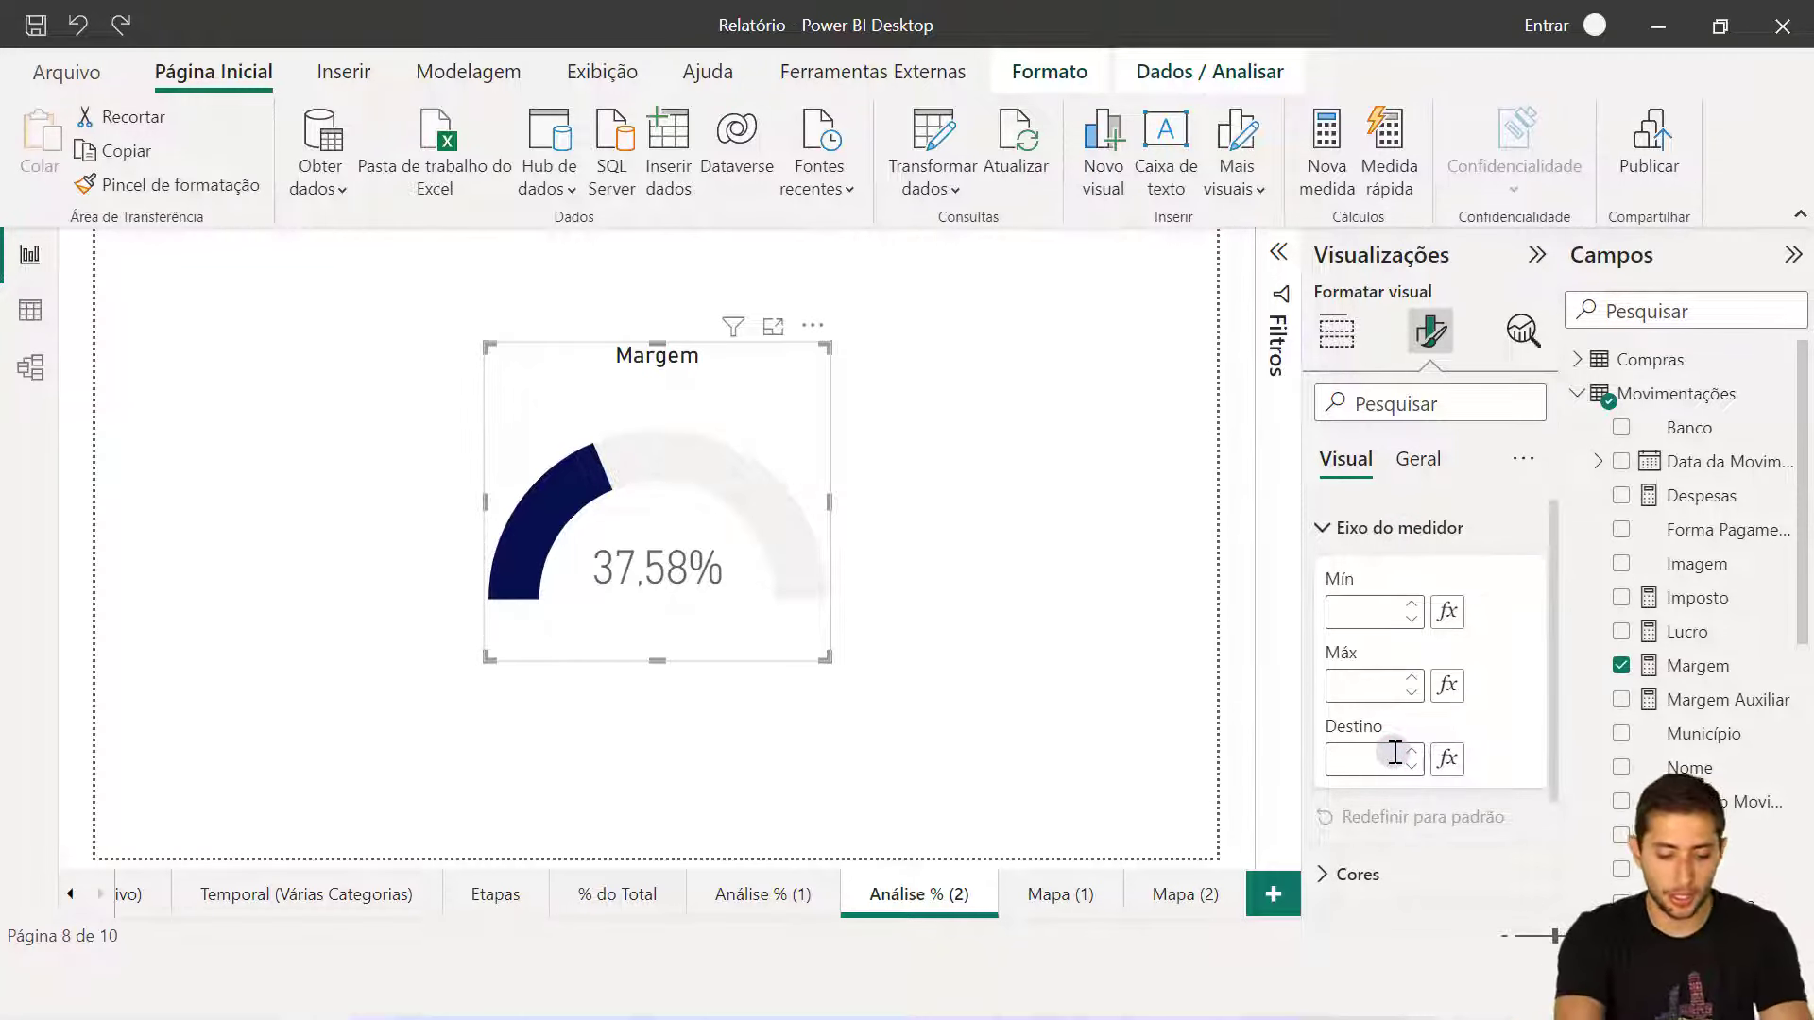
{"action": "type", "text": "0,4"}
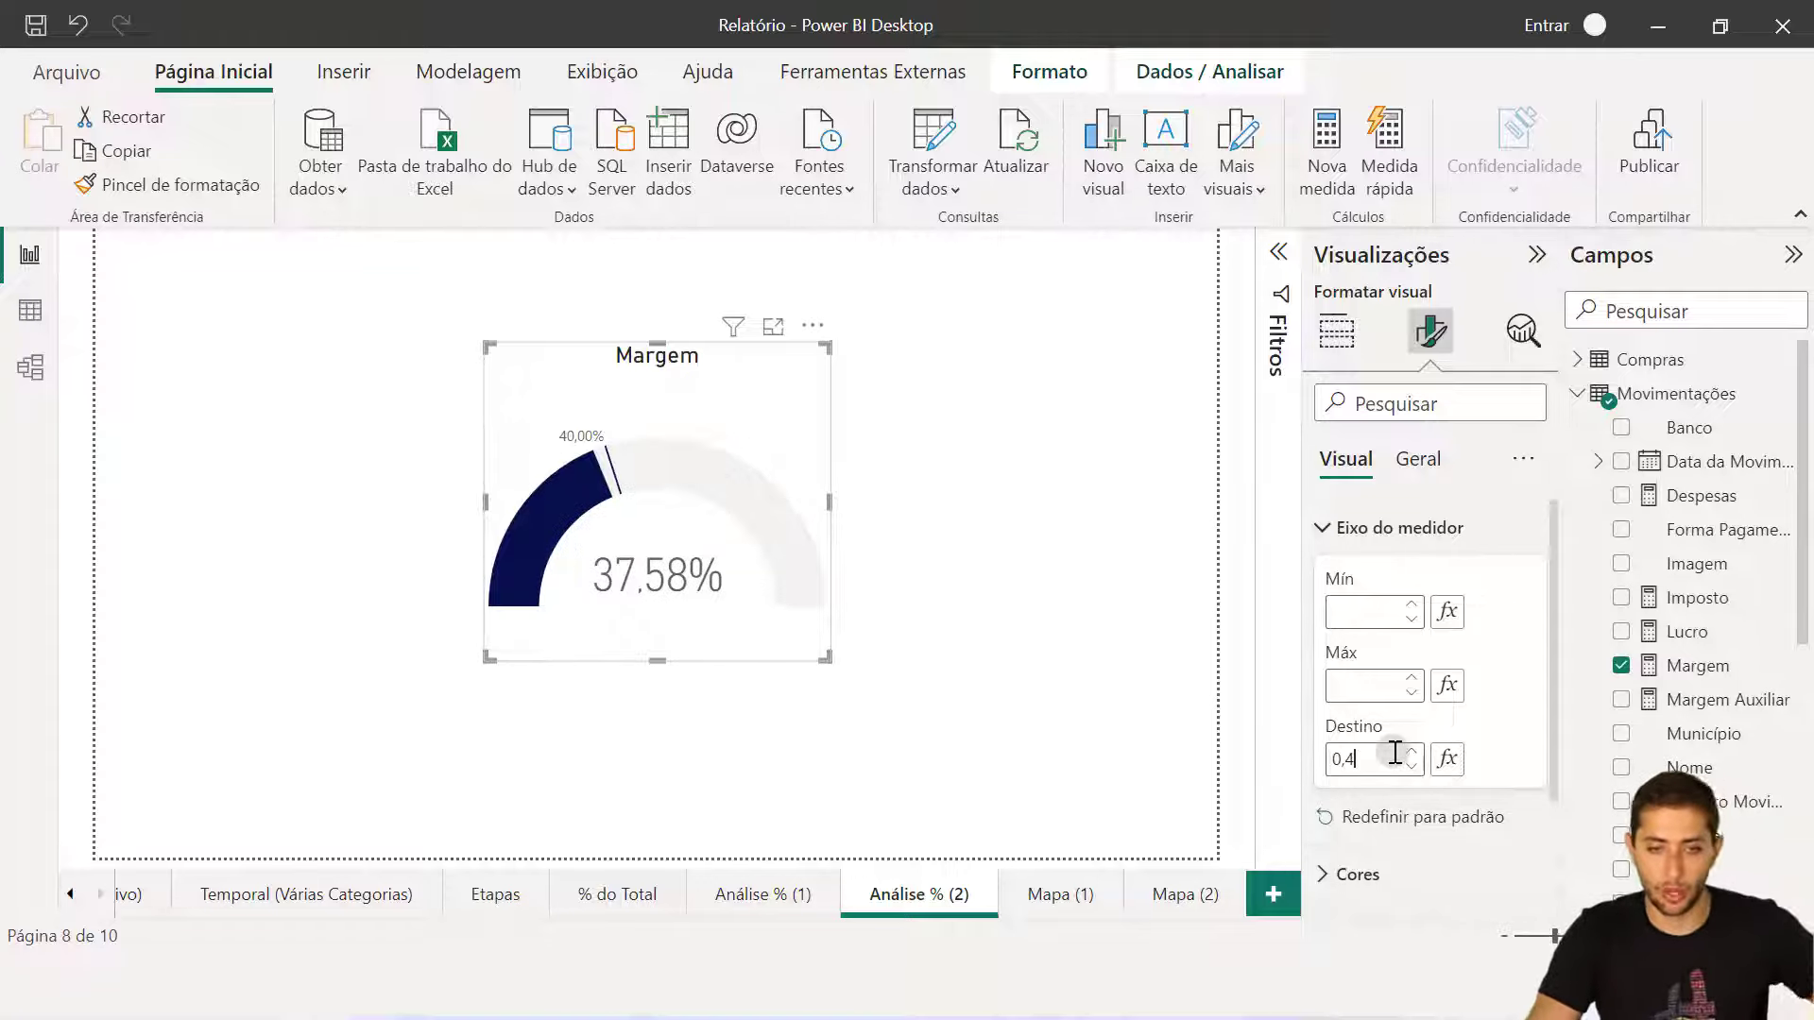
{"action": "left_click", "coordinate": [1069, 649]}
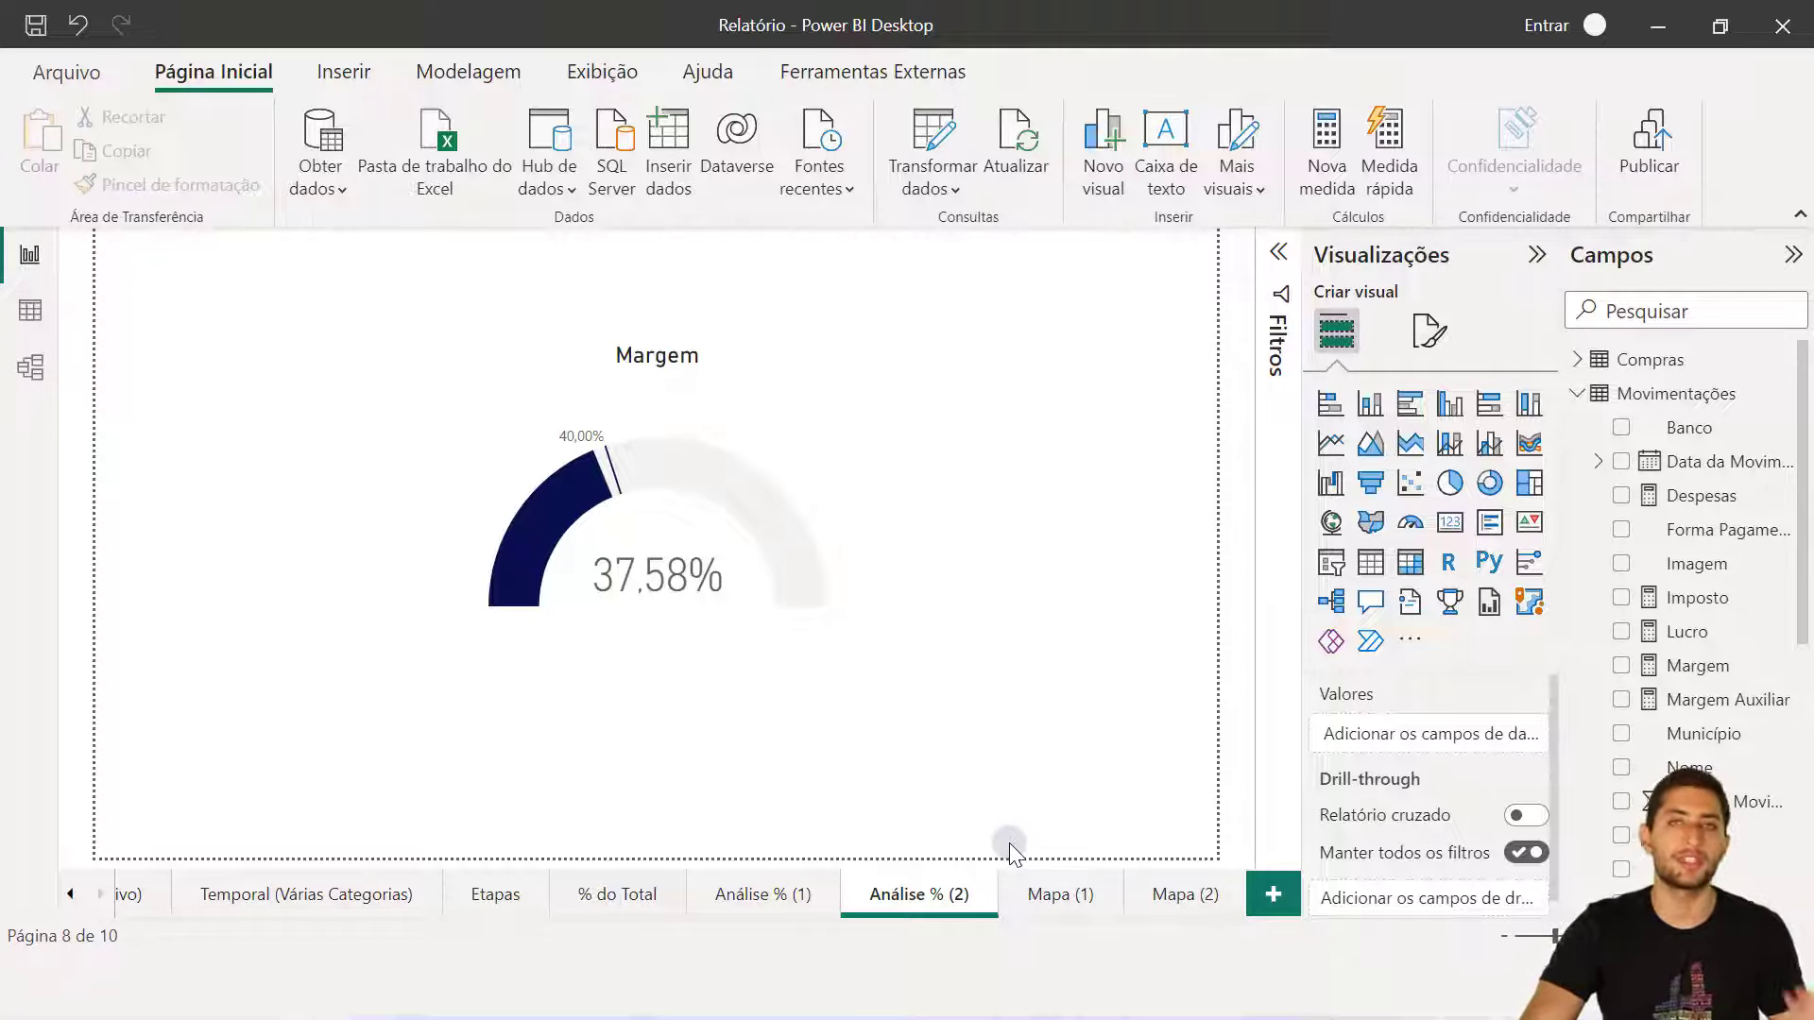
Open the Mapa (1) page and examine the Faturamento por Continente map's location and bubble size fields and its continent bubbles.
{"action": "left_click", "coordinate": [1043, 898]}
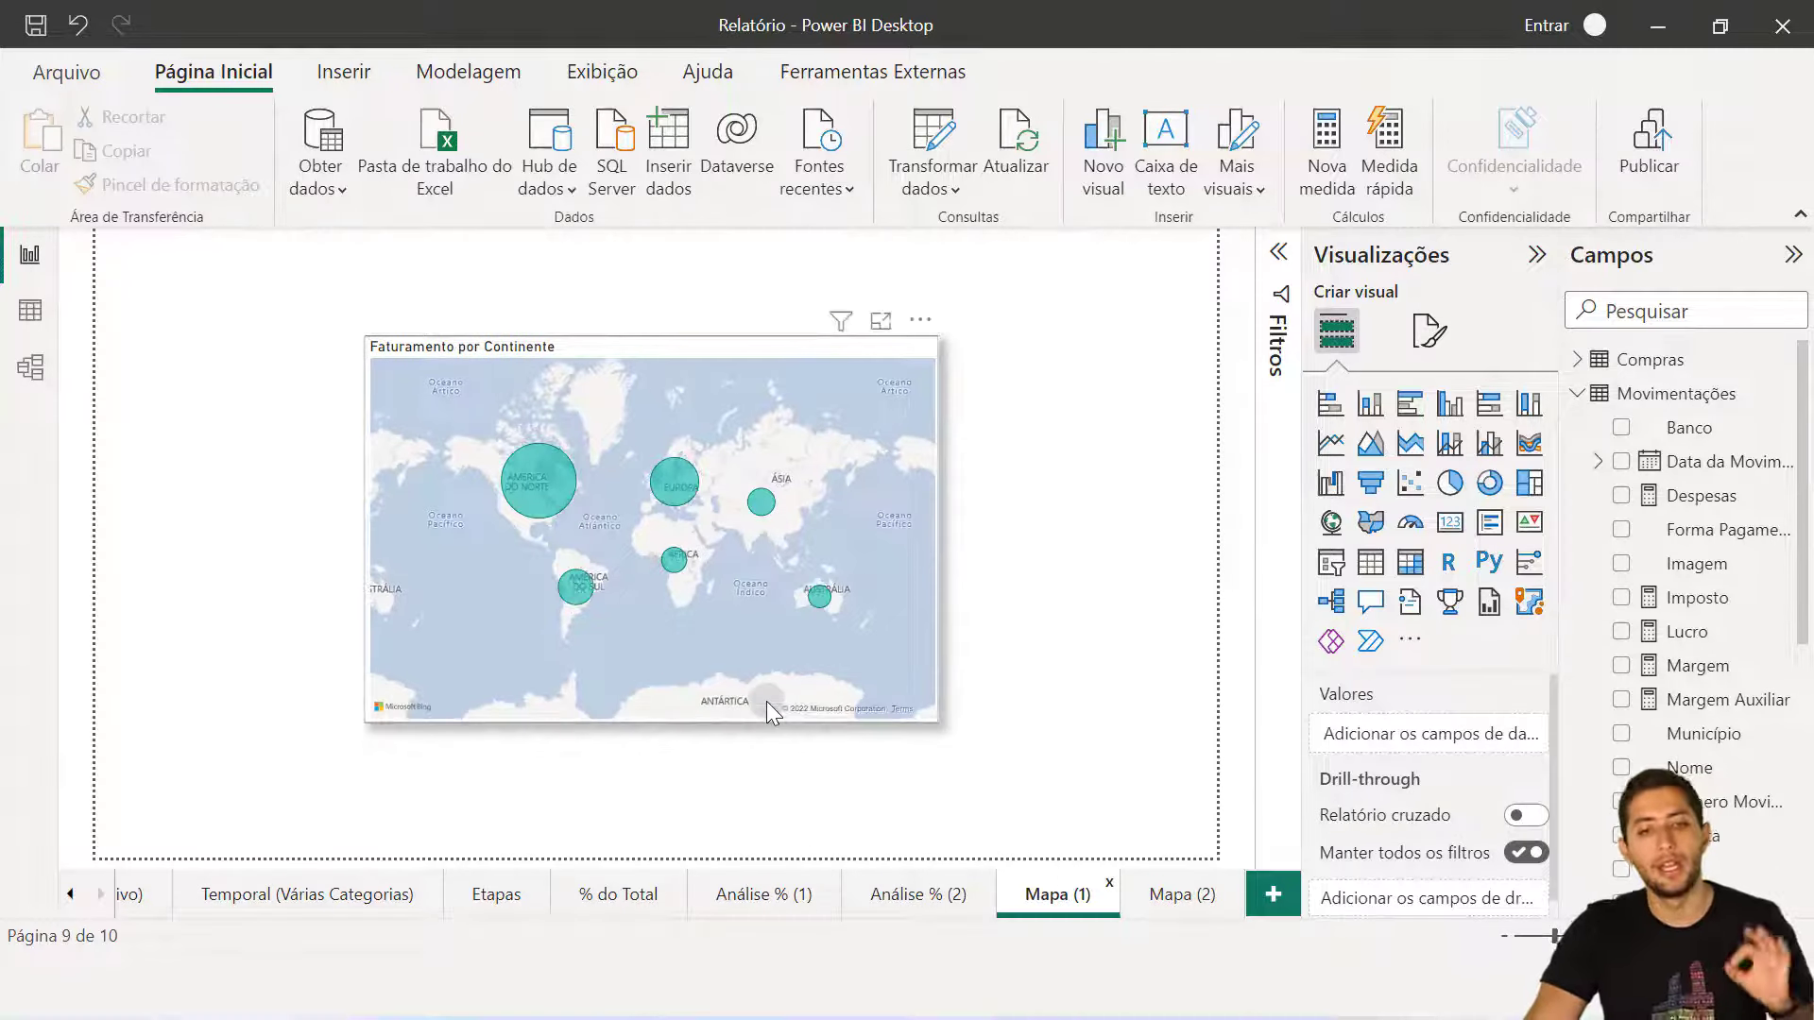
{"action": "left_click", "coordinate": [767, 701]}
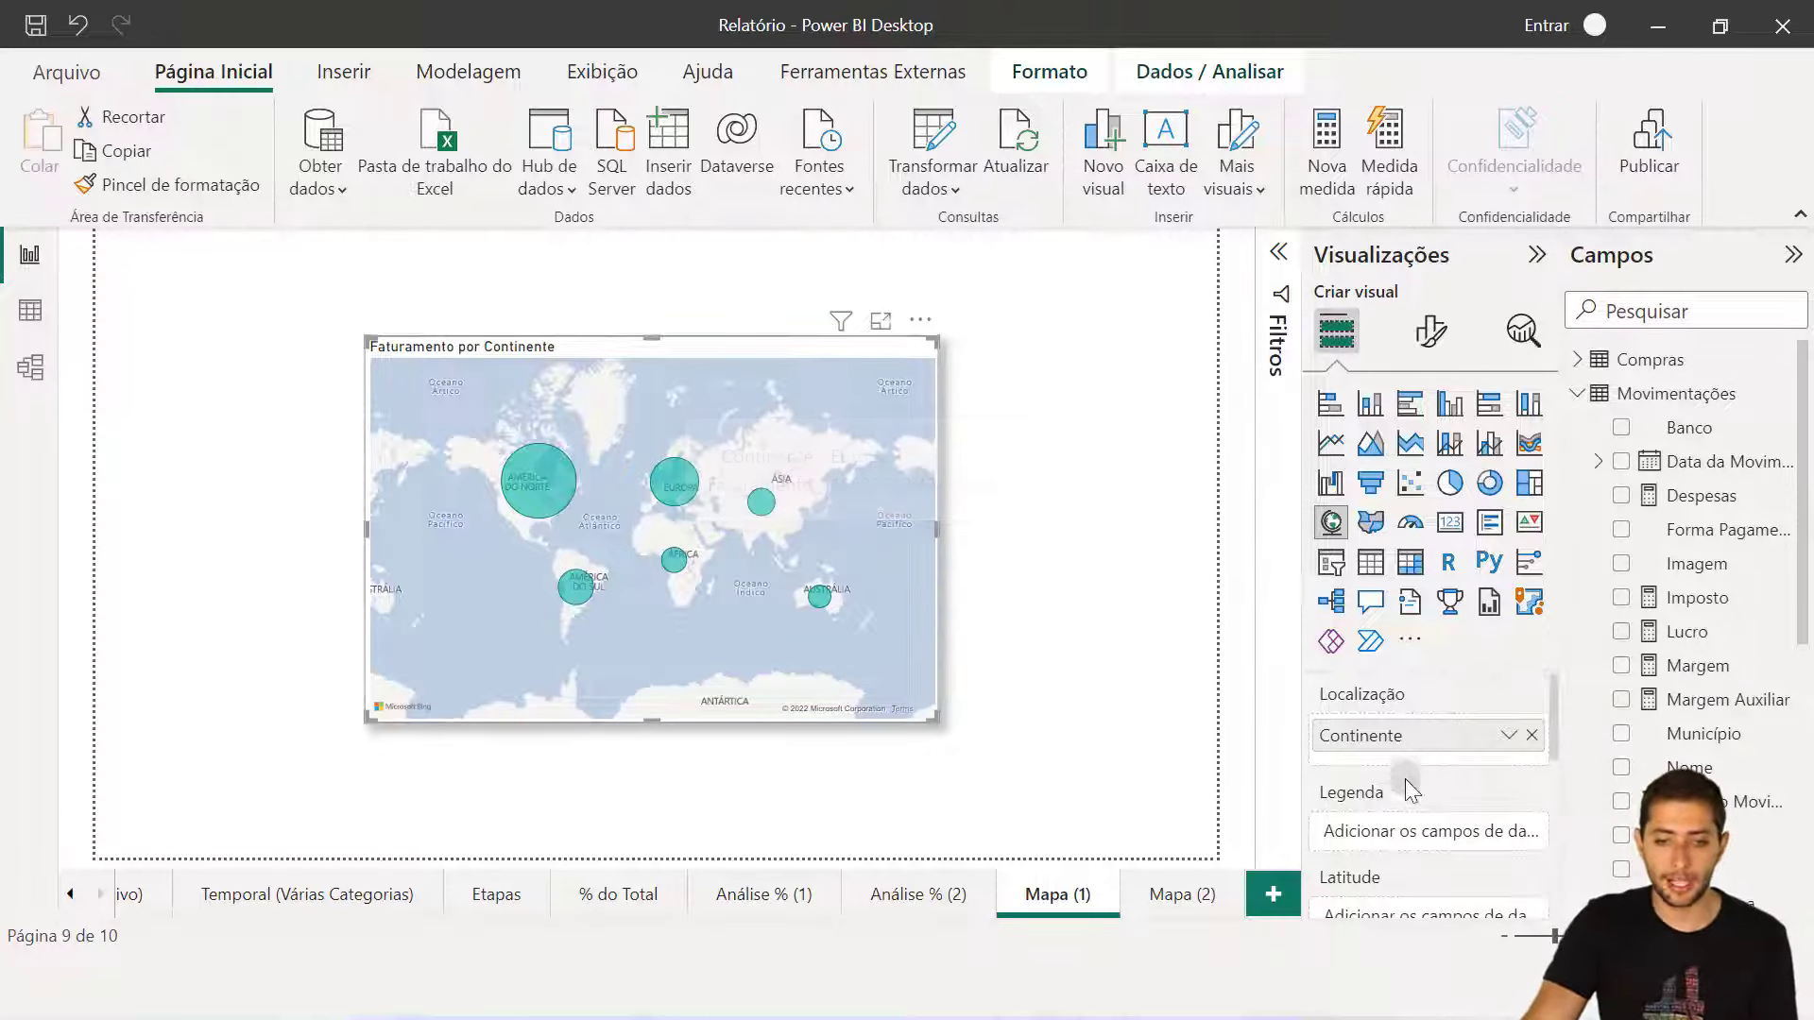
{"action": "scroll", "coordinate": [1469, 801], "scroll_direction": "down", "scroll_amount": 5}
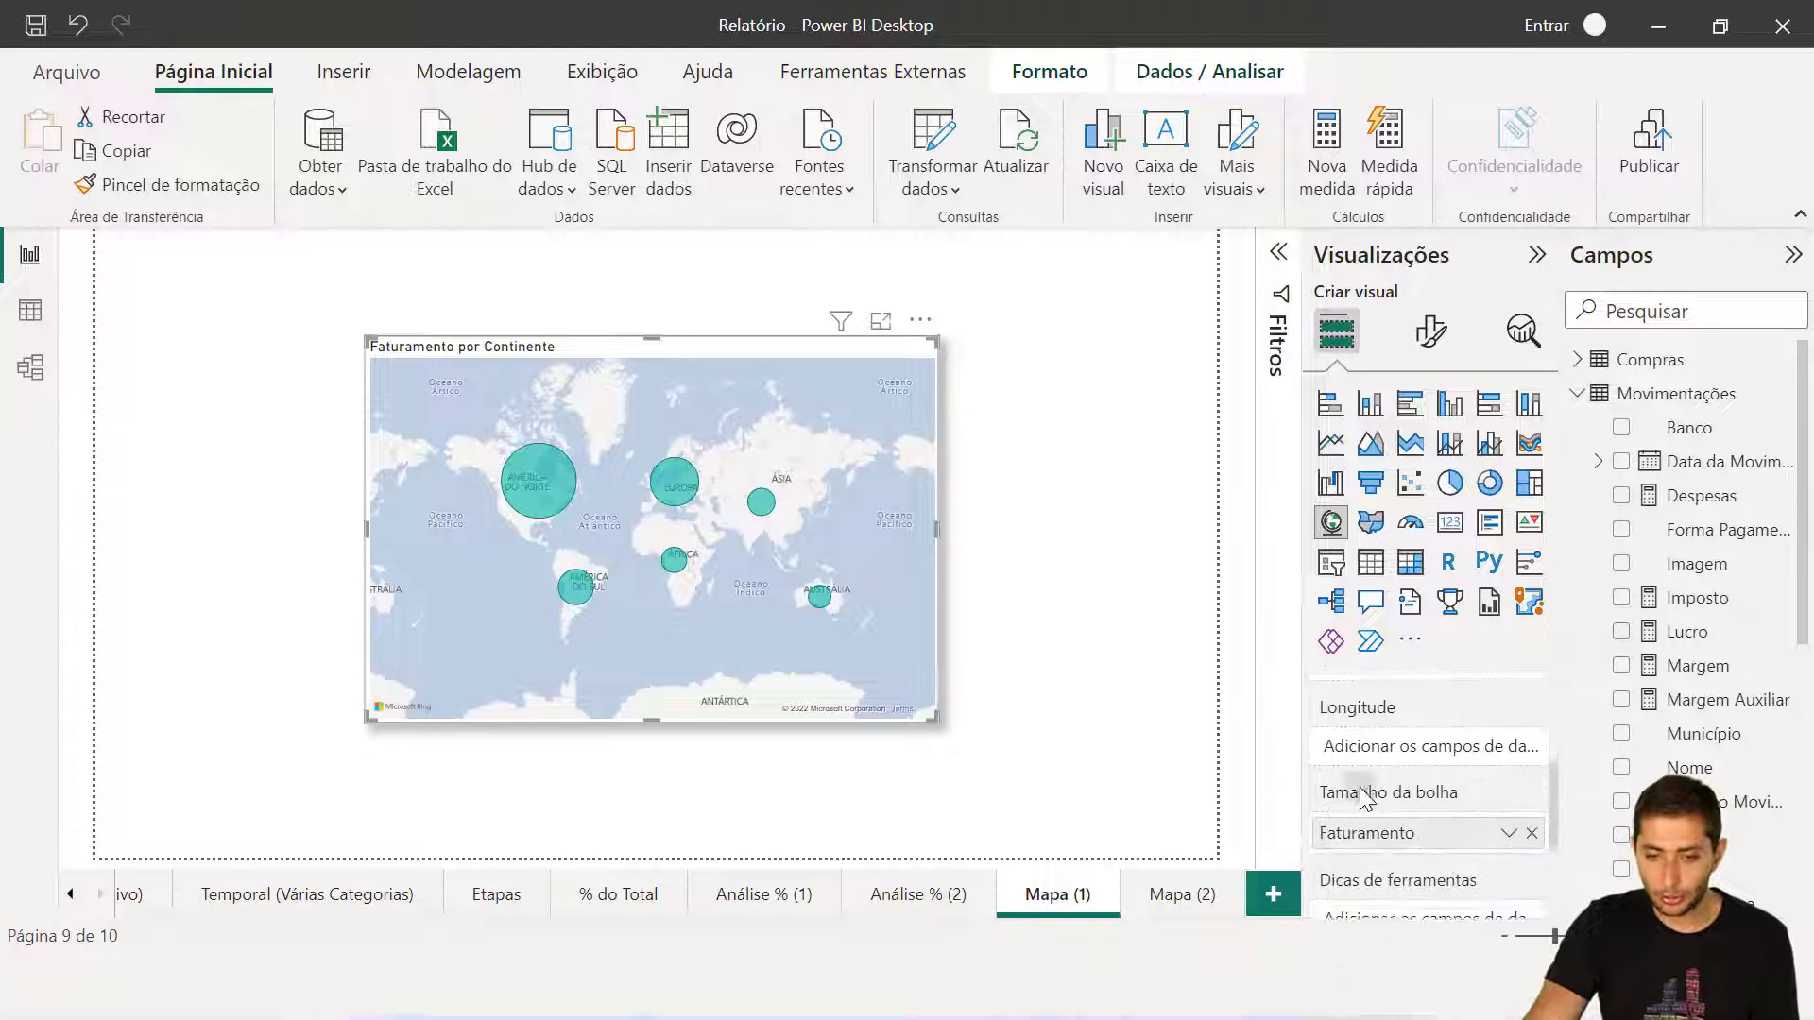
{"action": "scroll", "coordinate": [1351, 812], "scroll_direction": "up", "scroll_amount": 5}
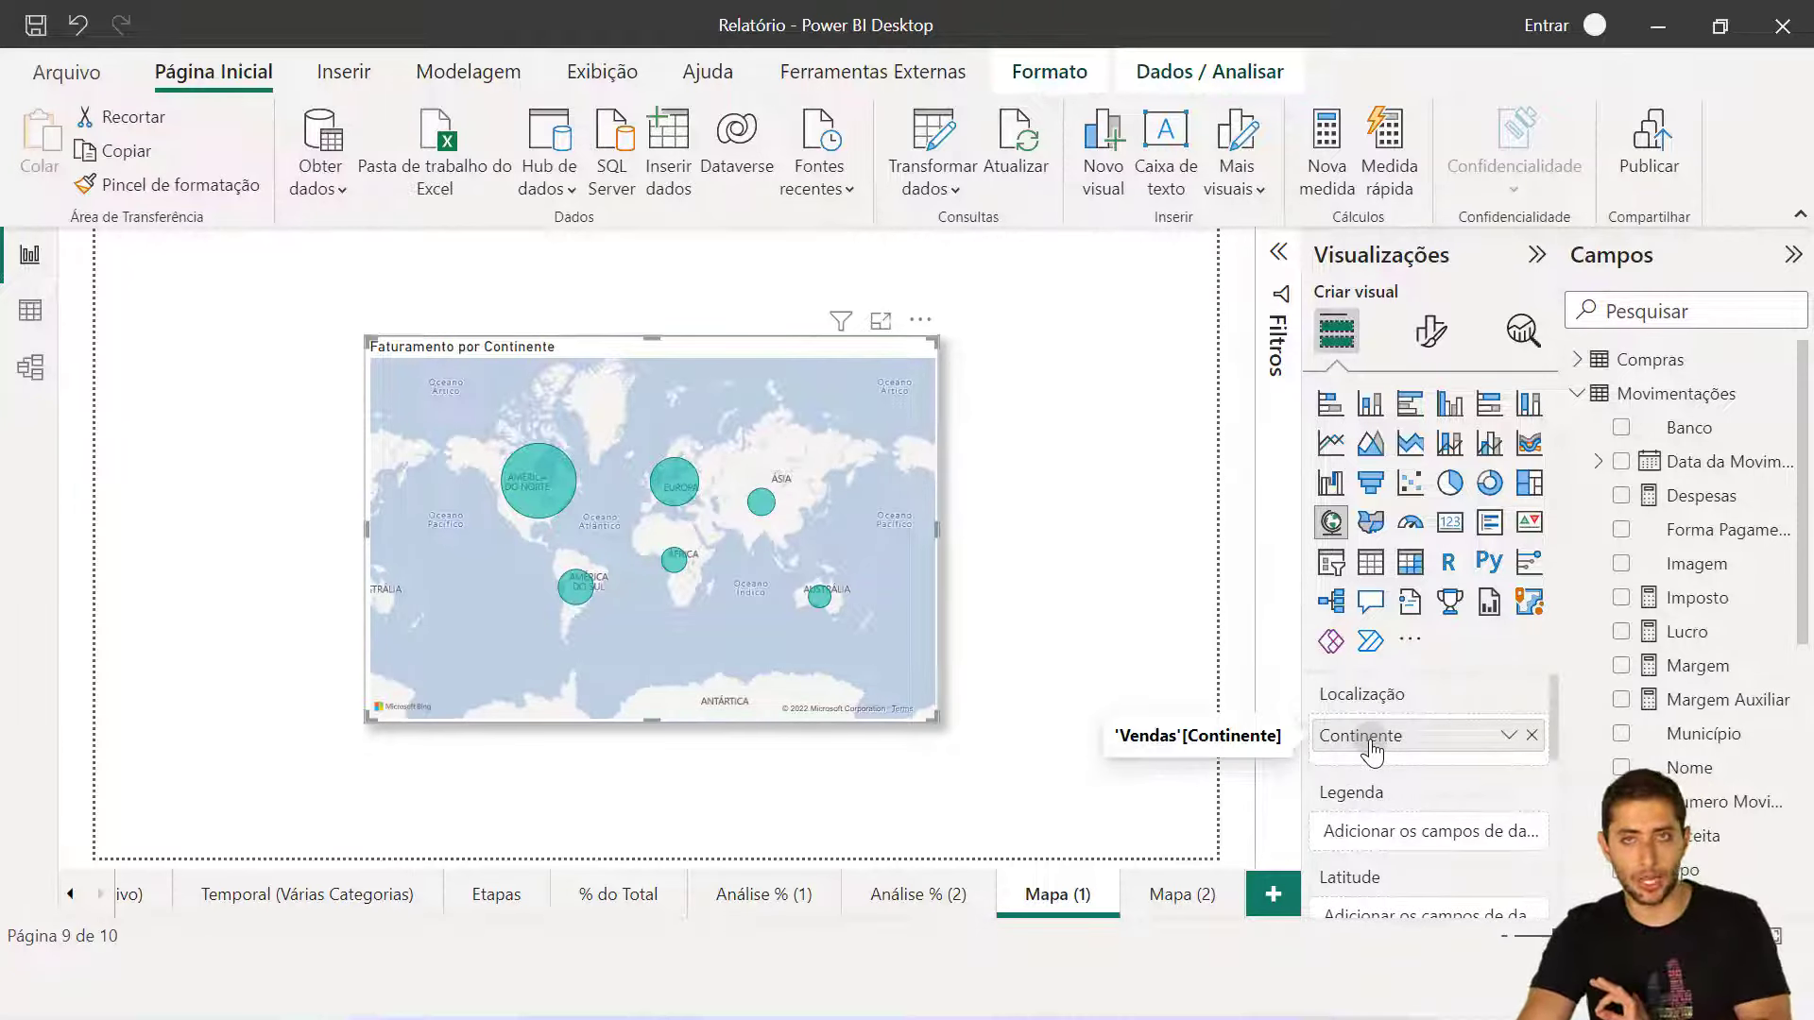
{"action": "scroll", "coordinate": [1372, 743], "scroll_direction": "down", "scroll_amount": 1}
{"action": "scroll", "coordinate": [1375, 751], "scroll_direction": "down", "scroll_amount": 4}
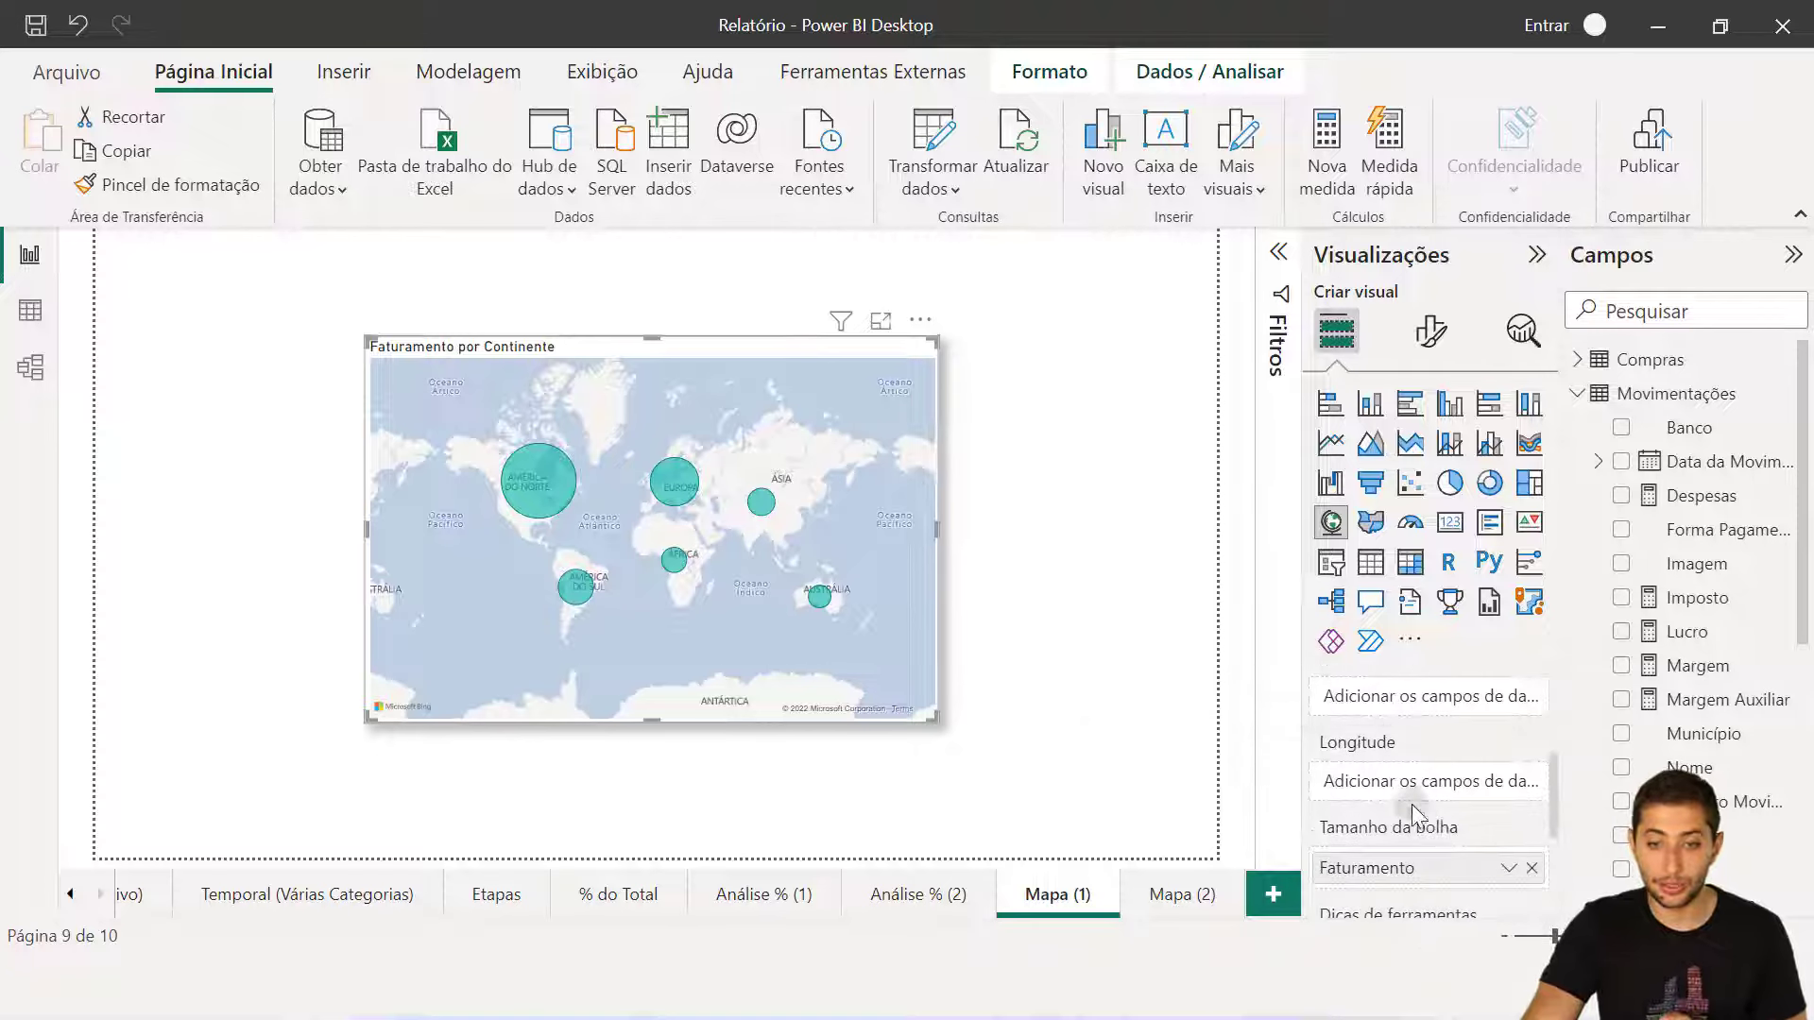
{"action": "scroll", "coordinate": [1387, 809], "scroll_direction": "up", "scroll_amount": 5}
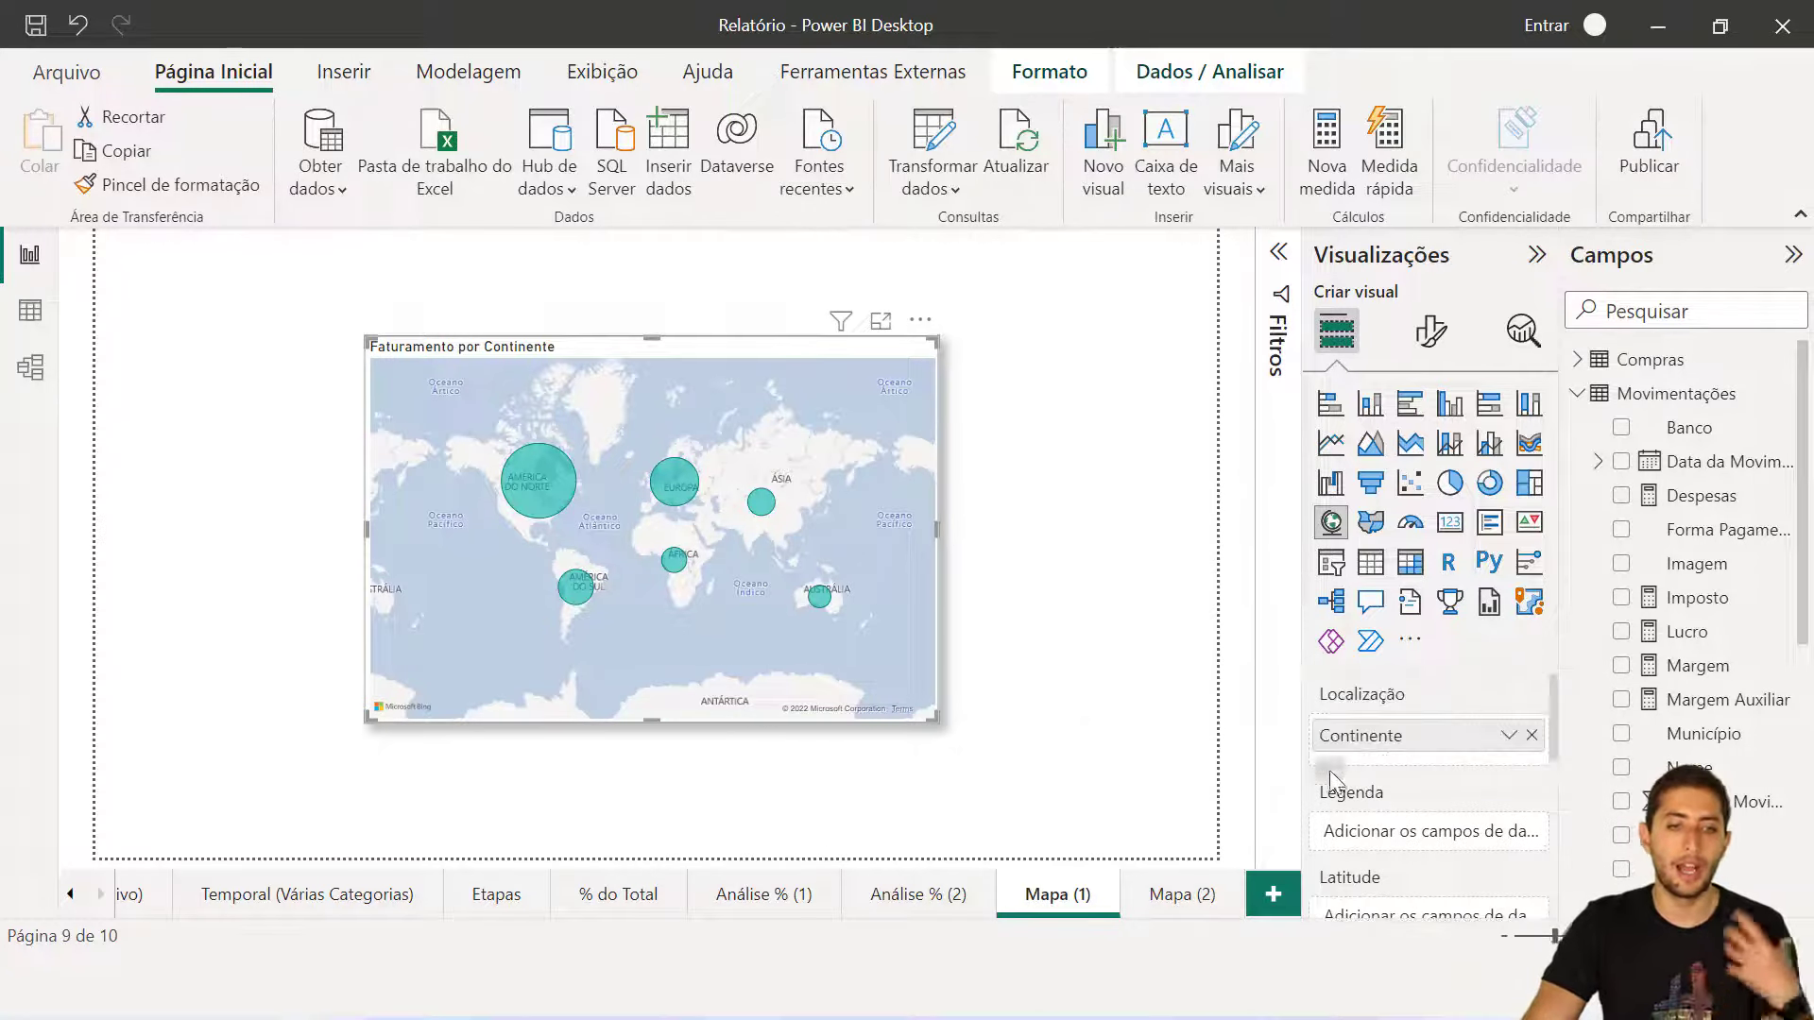
{"action": "mouse_move", "coordinate": [518, 504]}
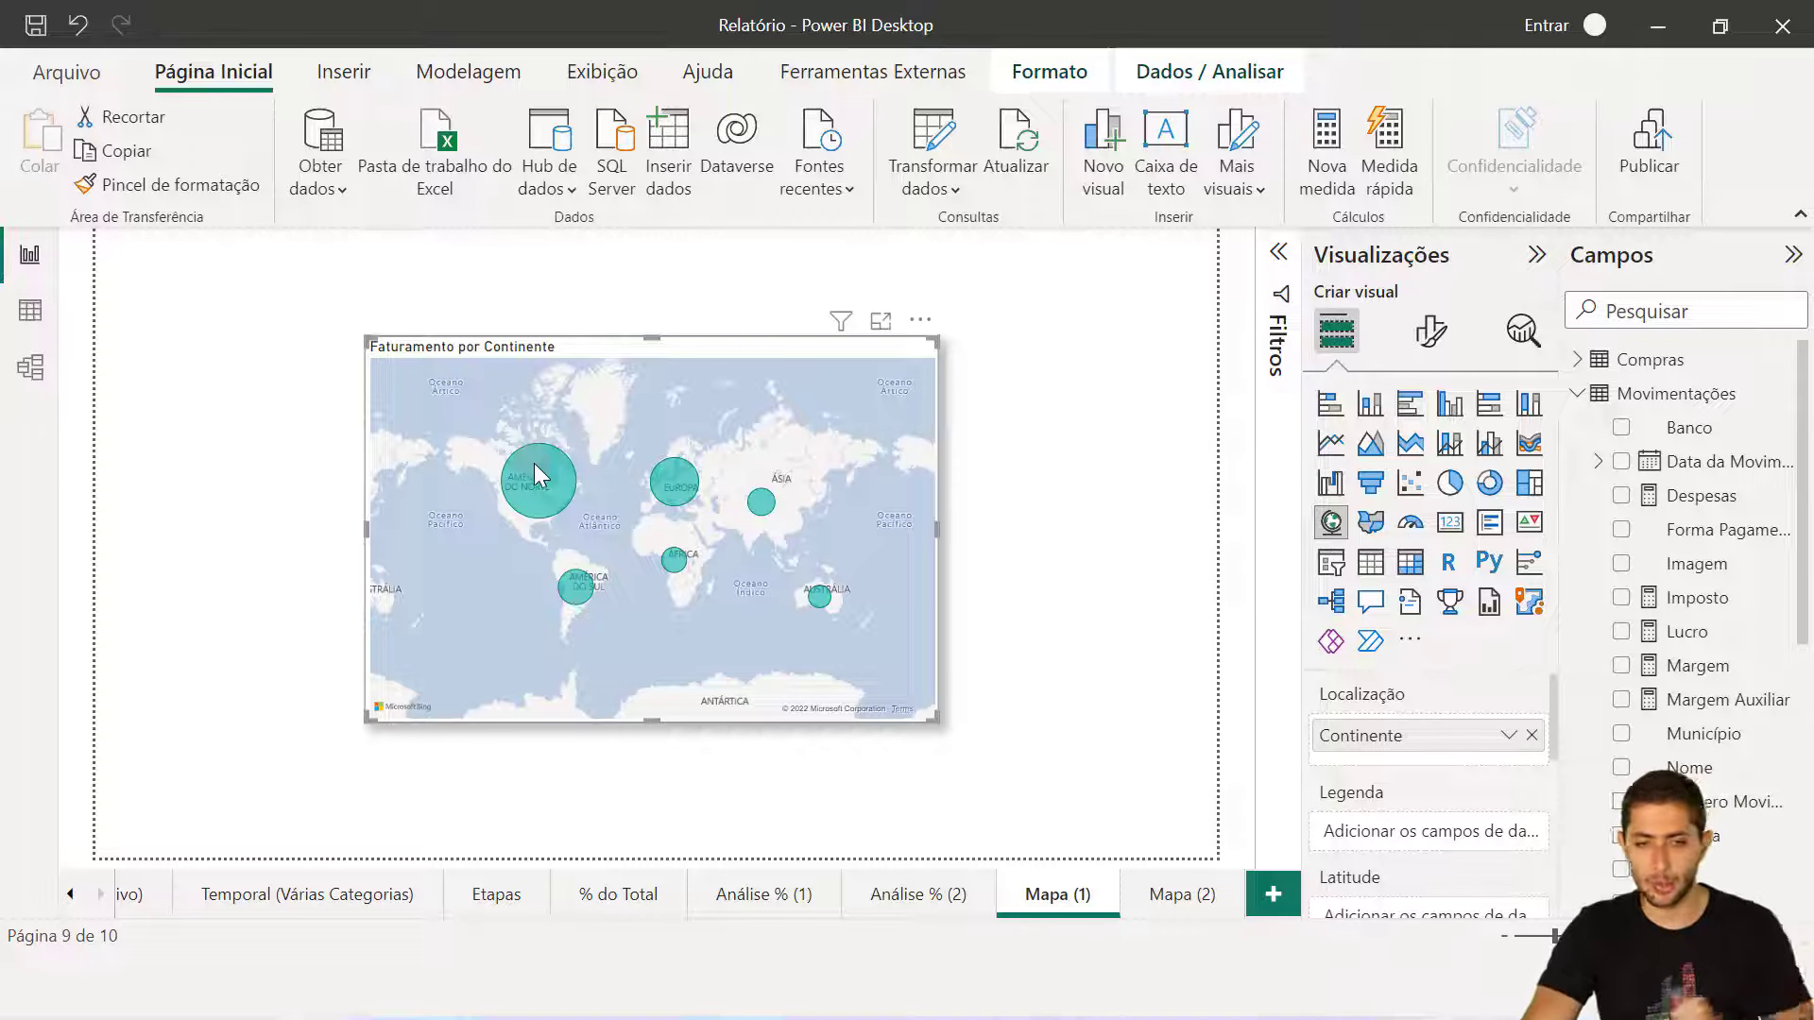
{"action": "mouse_move", "coordinate": [722, 489]}
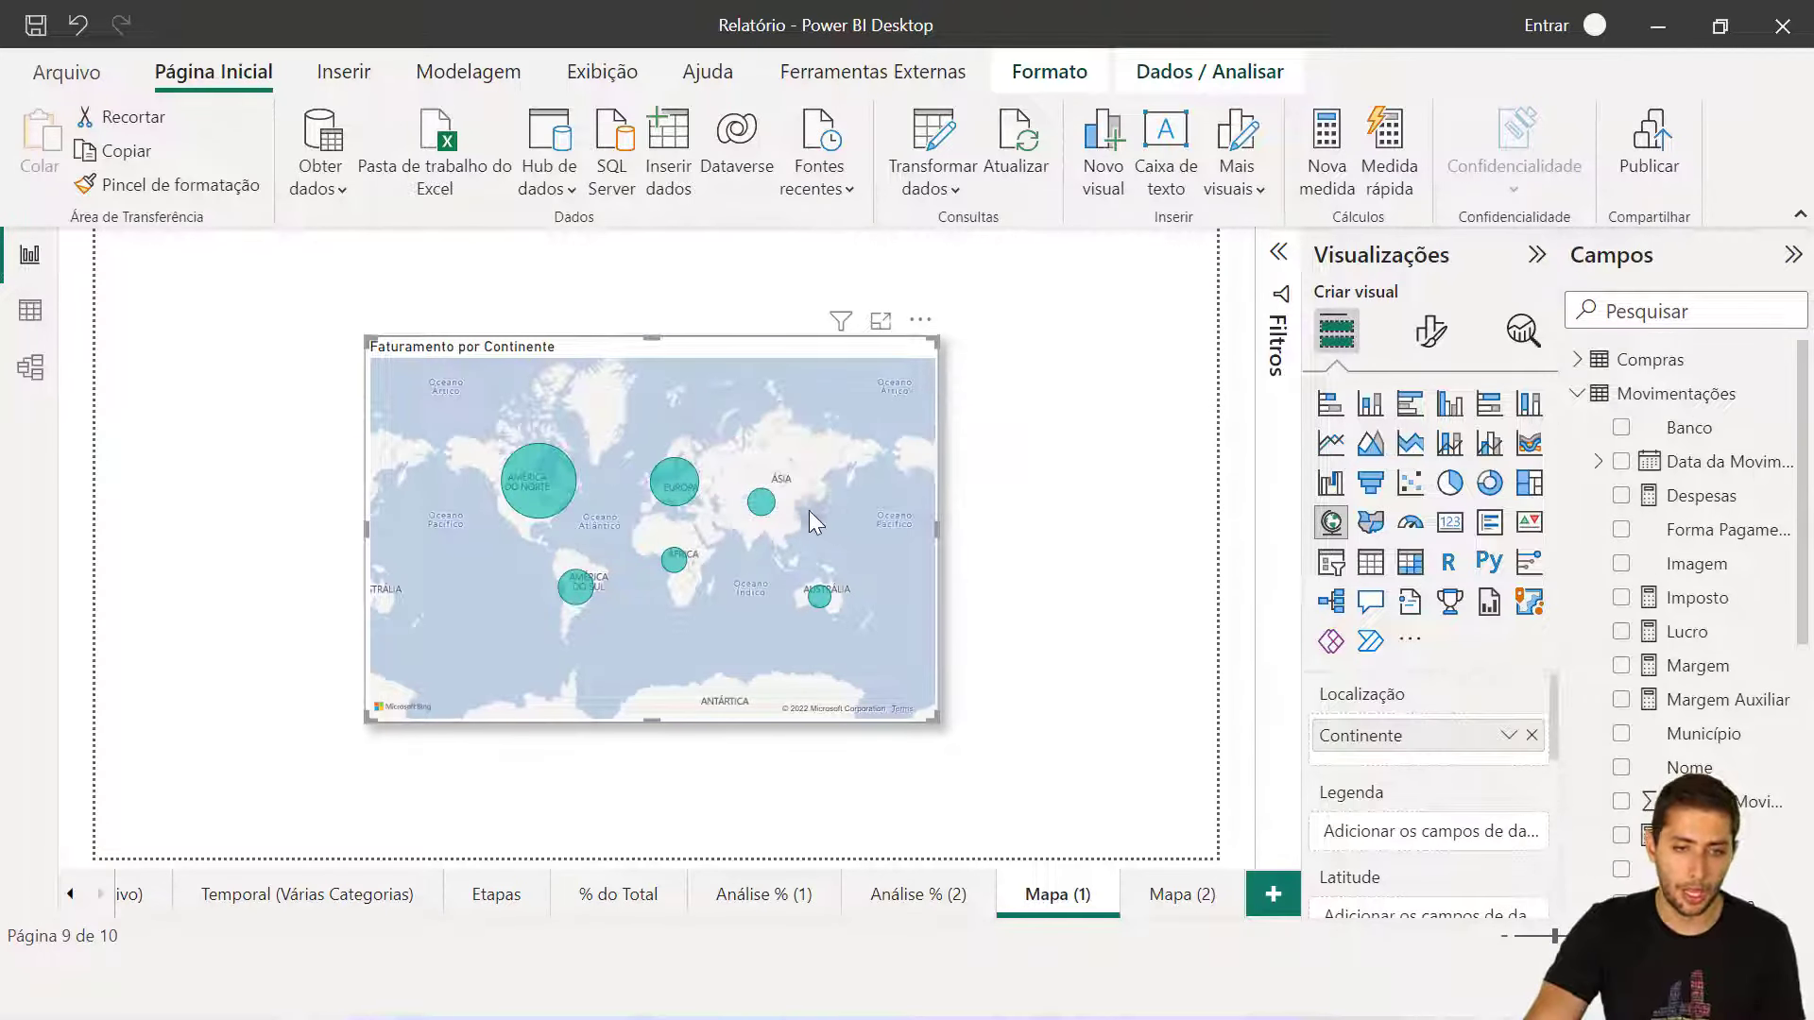
{"action": "mouse_move", "coordinate": [578, 595]}
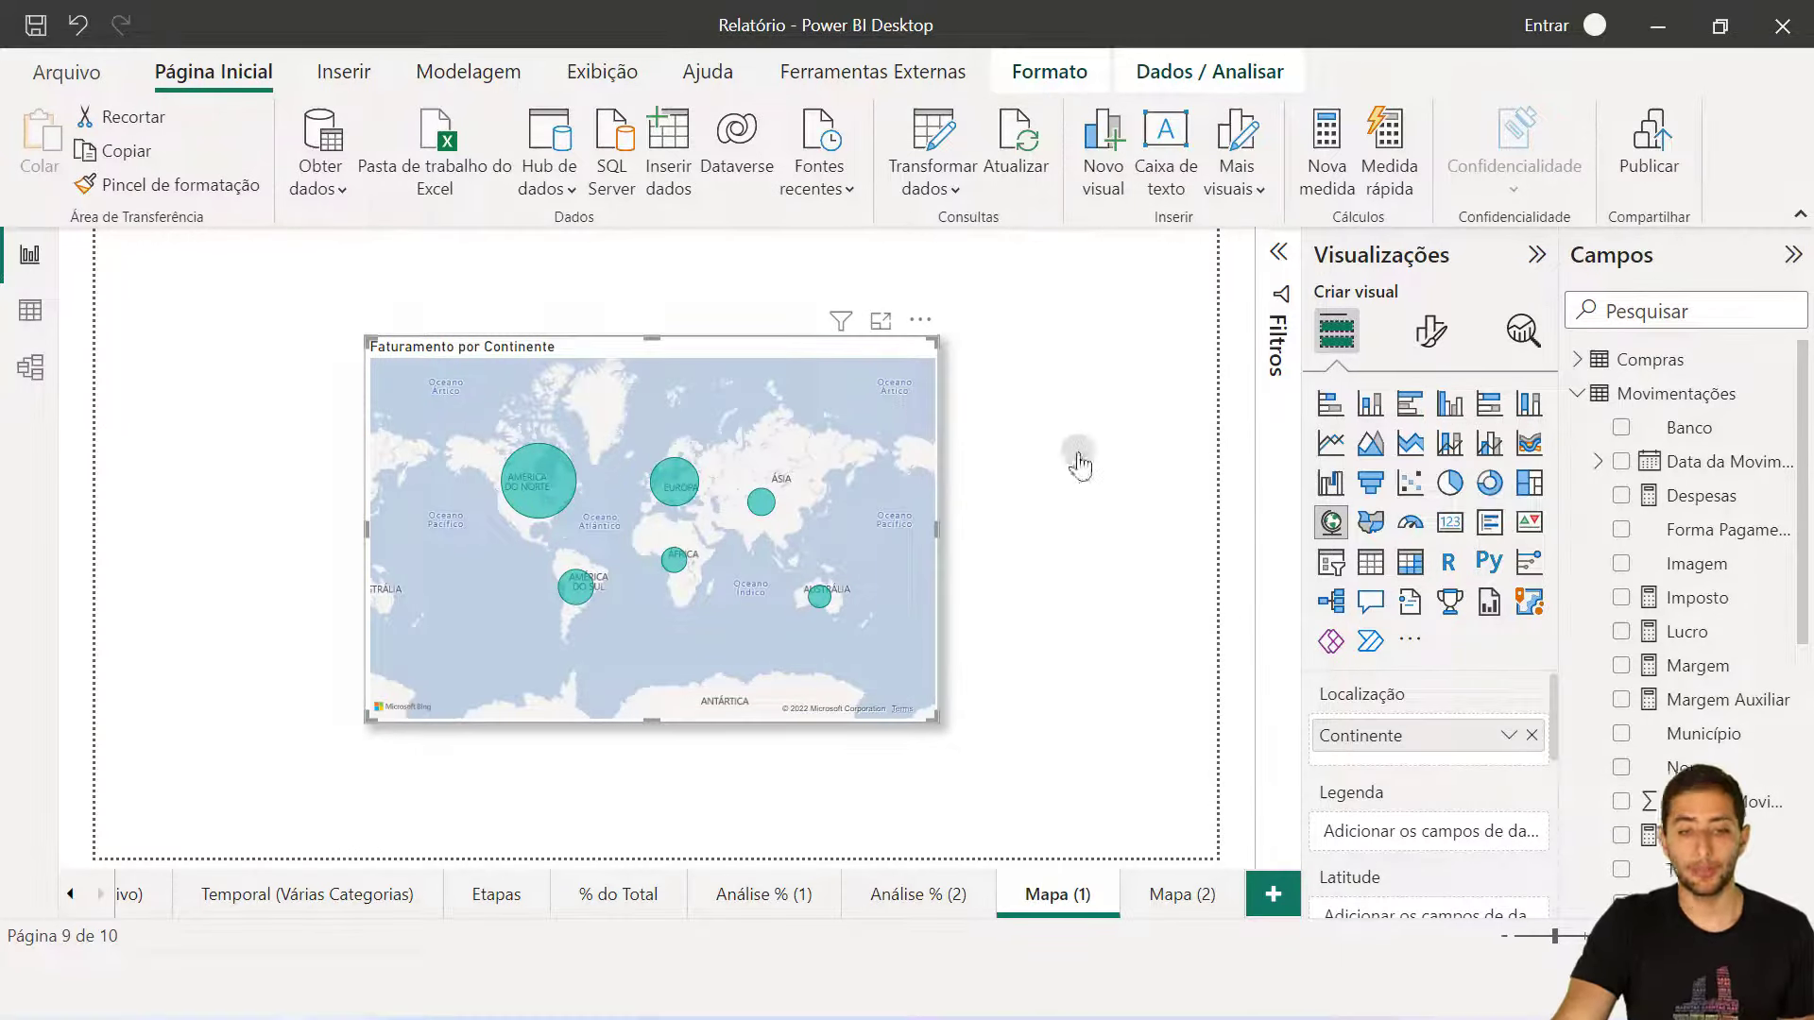
Open the Mapa (2) page and enlarge the Custo Total por Região map by its upper-right and lower-left corners.
{"action": "left_click", "coordinate": [1166, 889]}
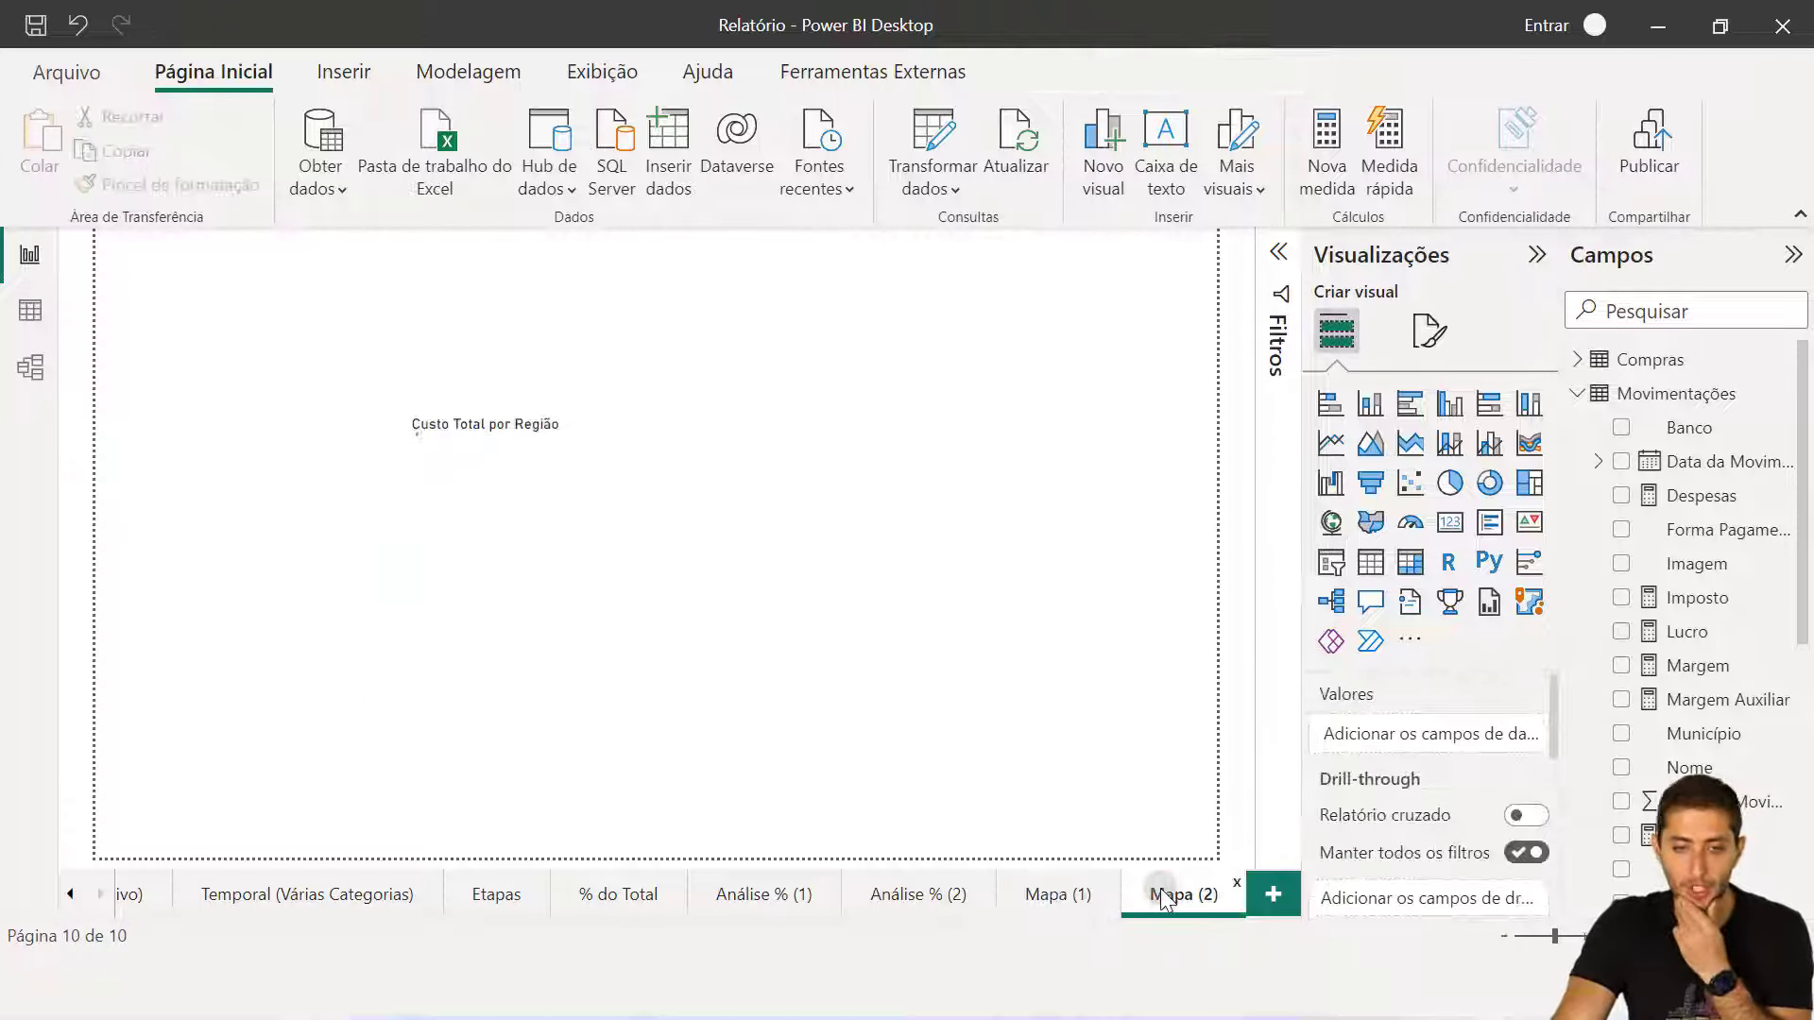
{"action": "left_click", "coordinate": [878, 550]}
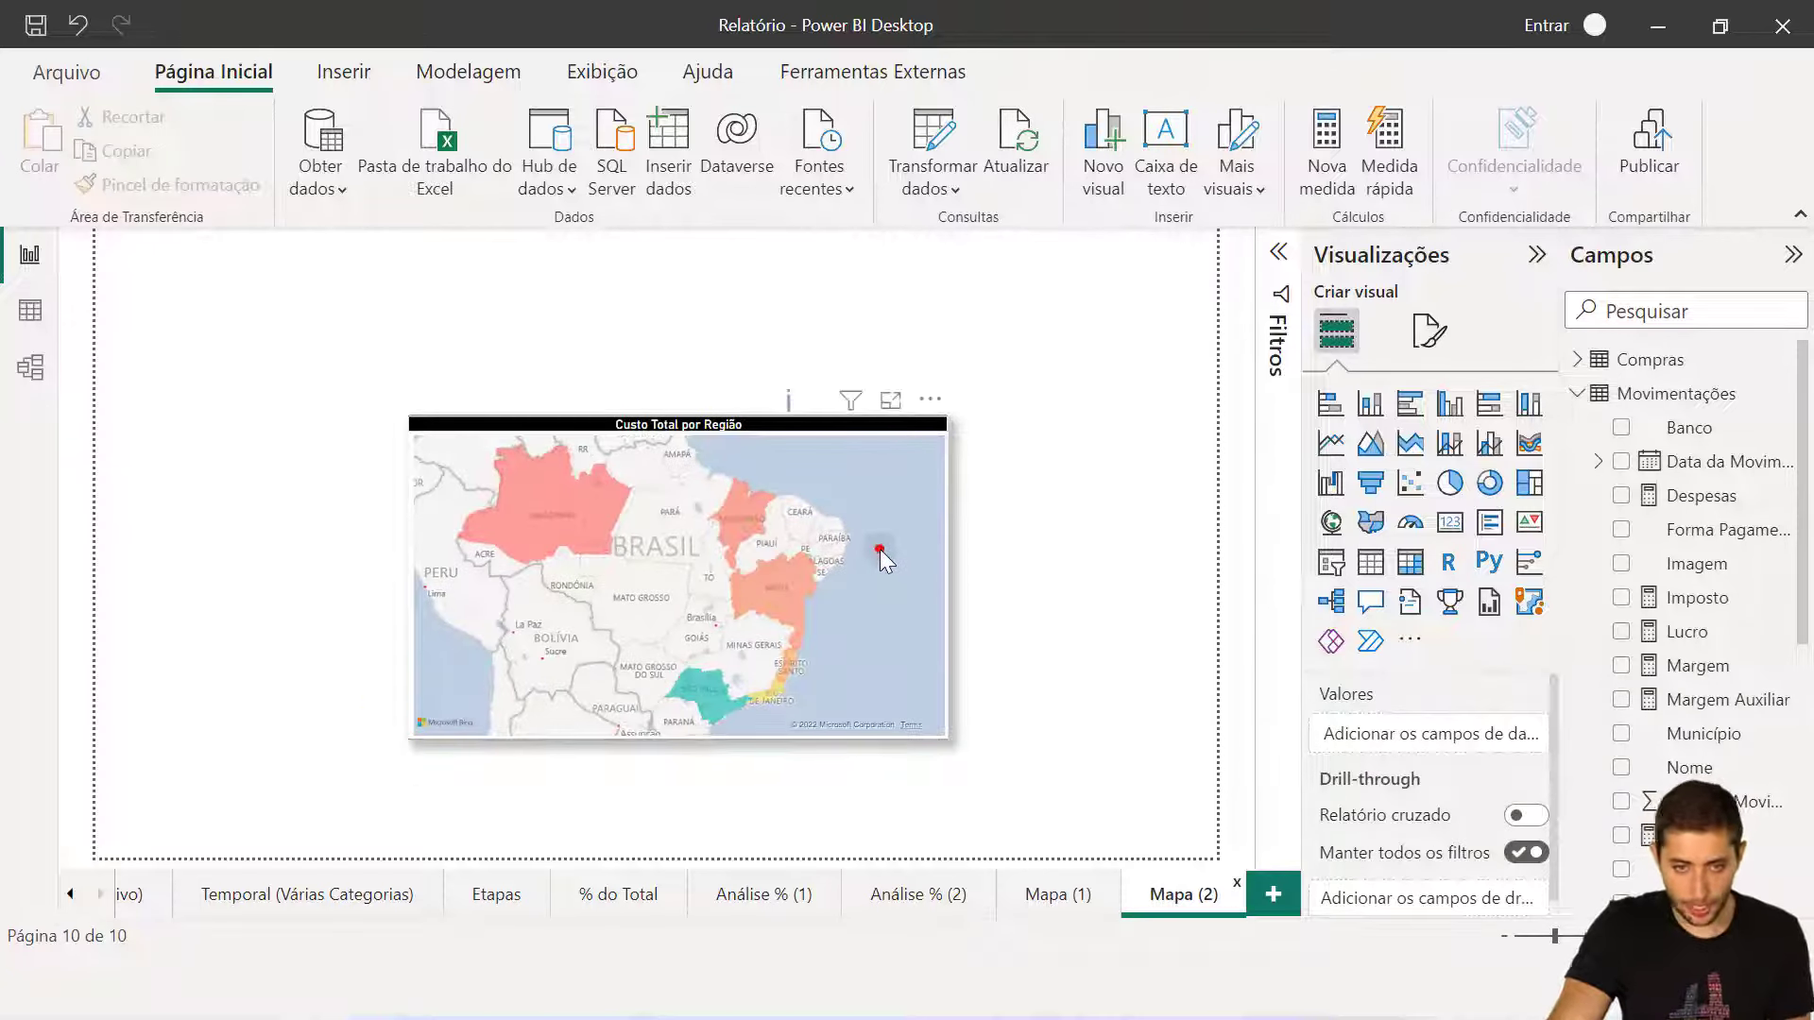
{"action": "left_click_drag", "start_coordinate": [946, 415], "coordinate": [1047, 290]}
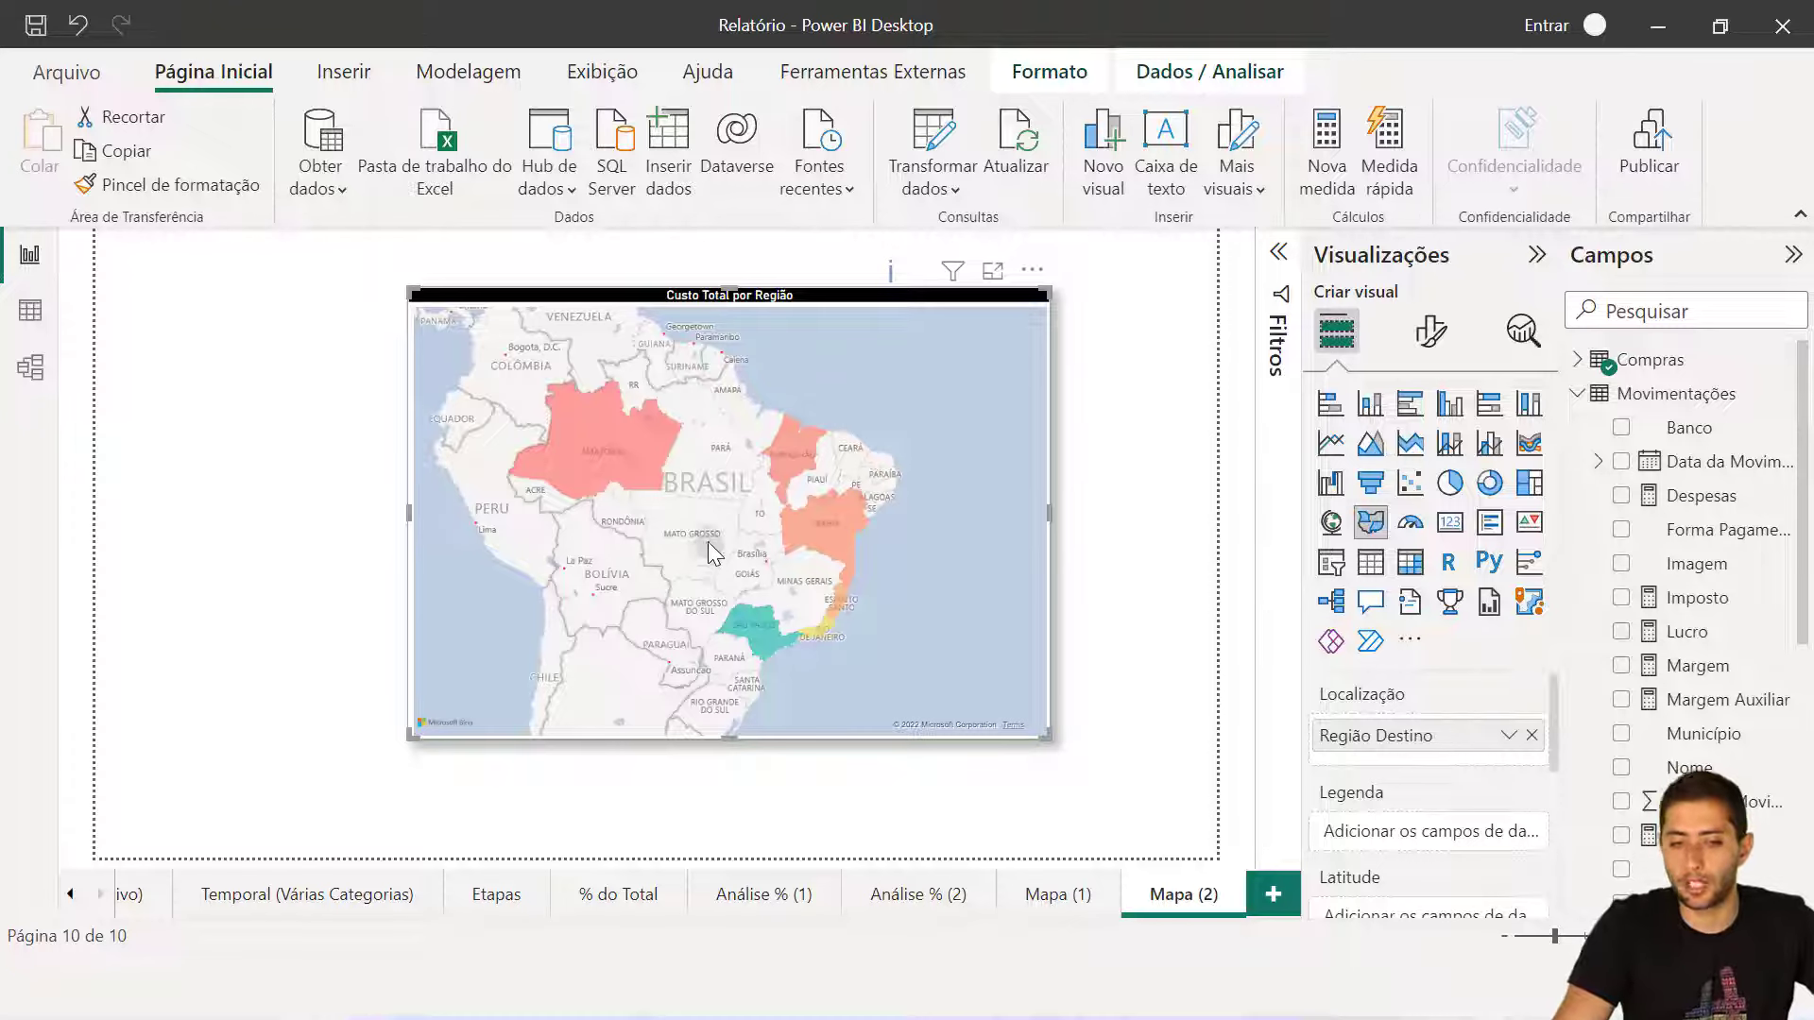
{"action": "left_click_drag", "start_coordinate": [409, 736], "coordinate": [357, 780]}
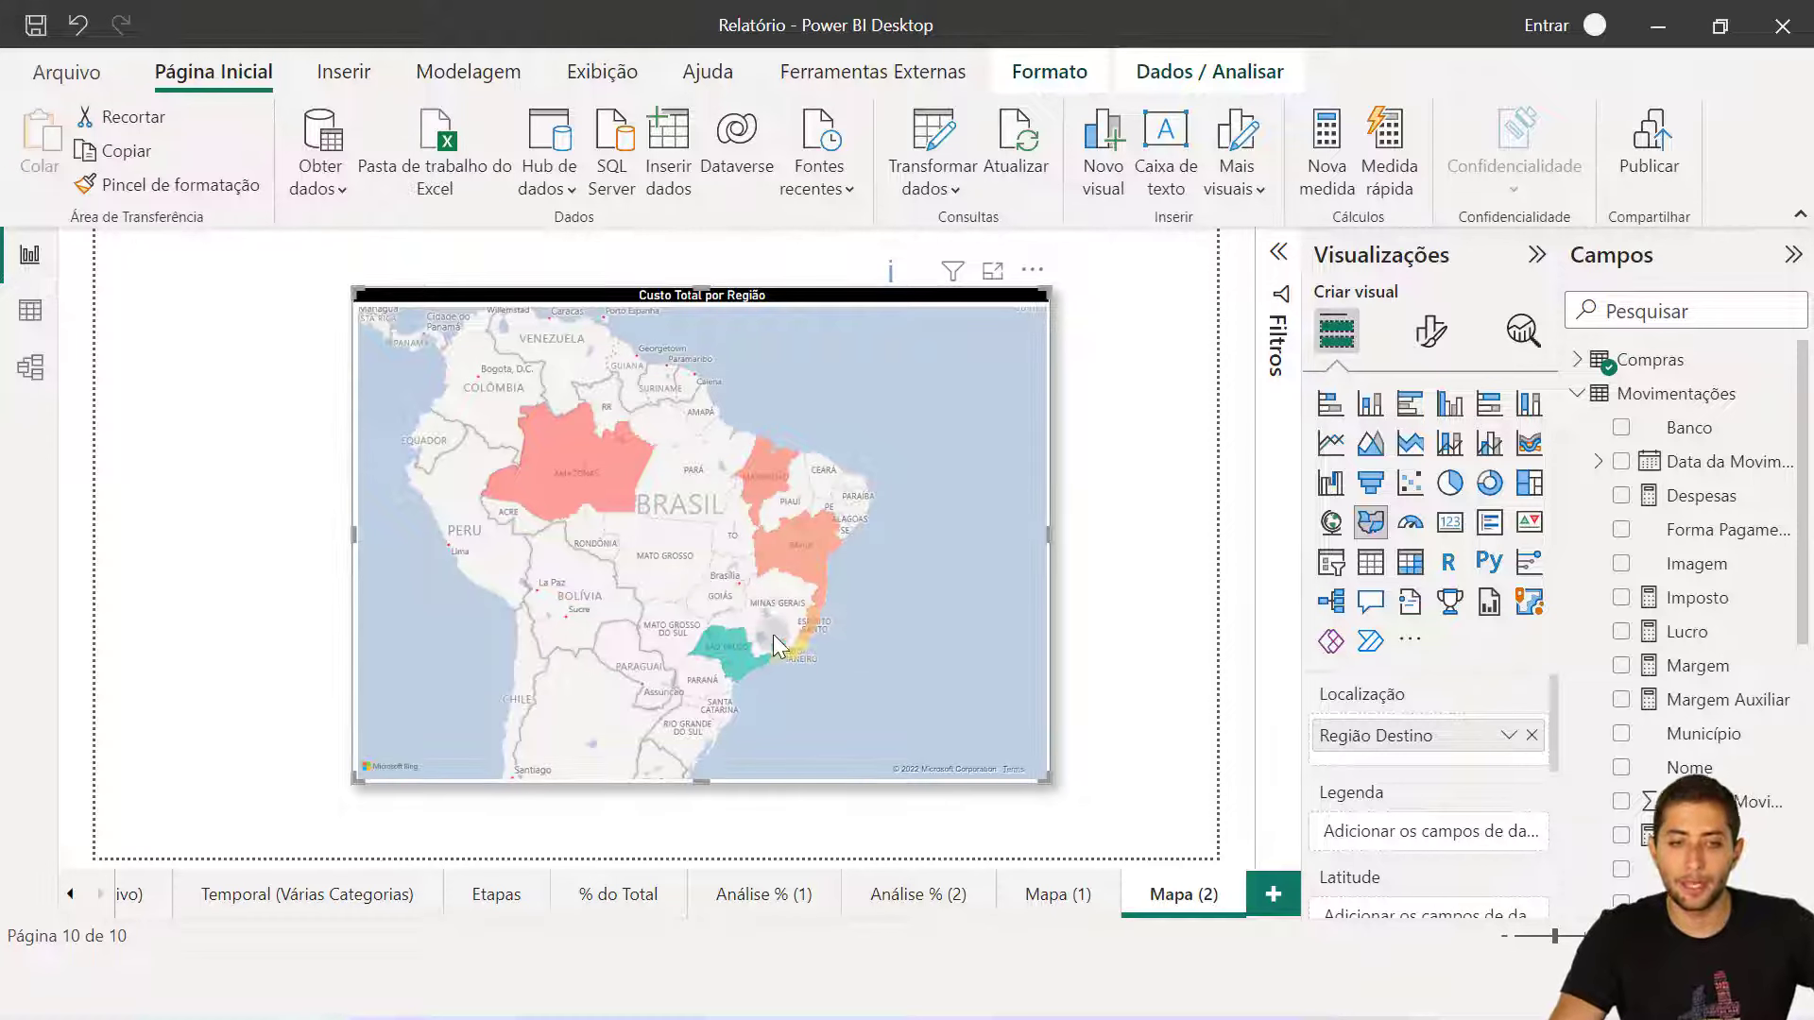
Examine the shaded states of the Custo Total por Região map and its Região Destino location and remaining field wells.
{"action": "mouse_move", "coordinate": [578, 485]}
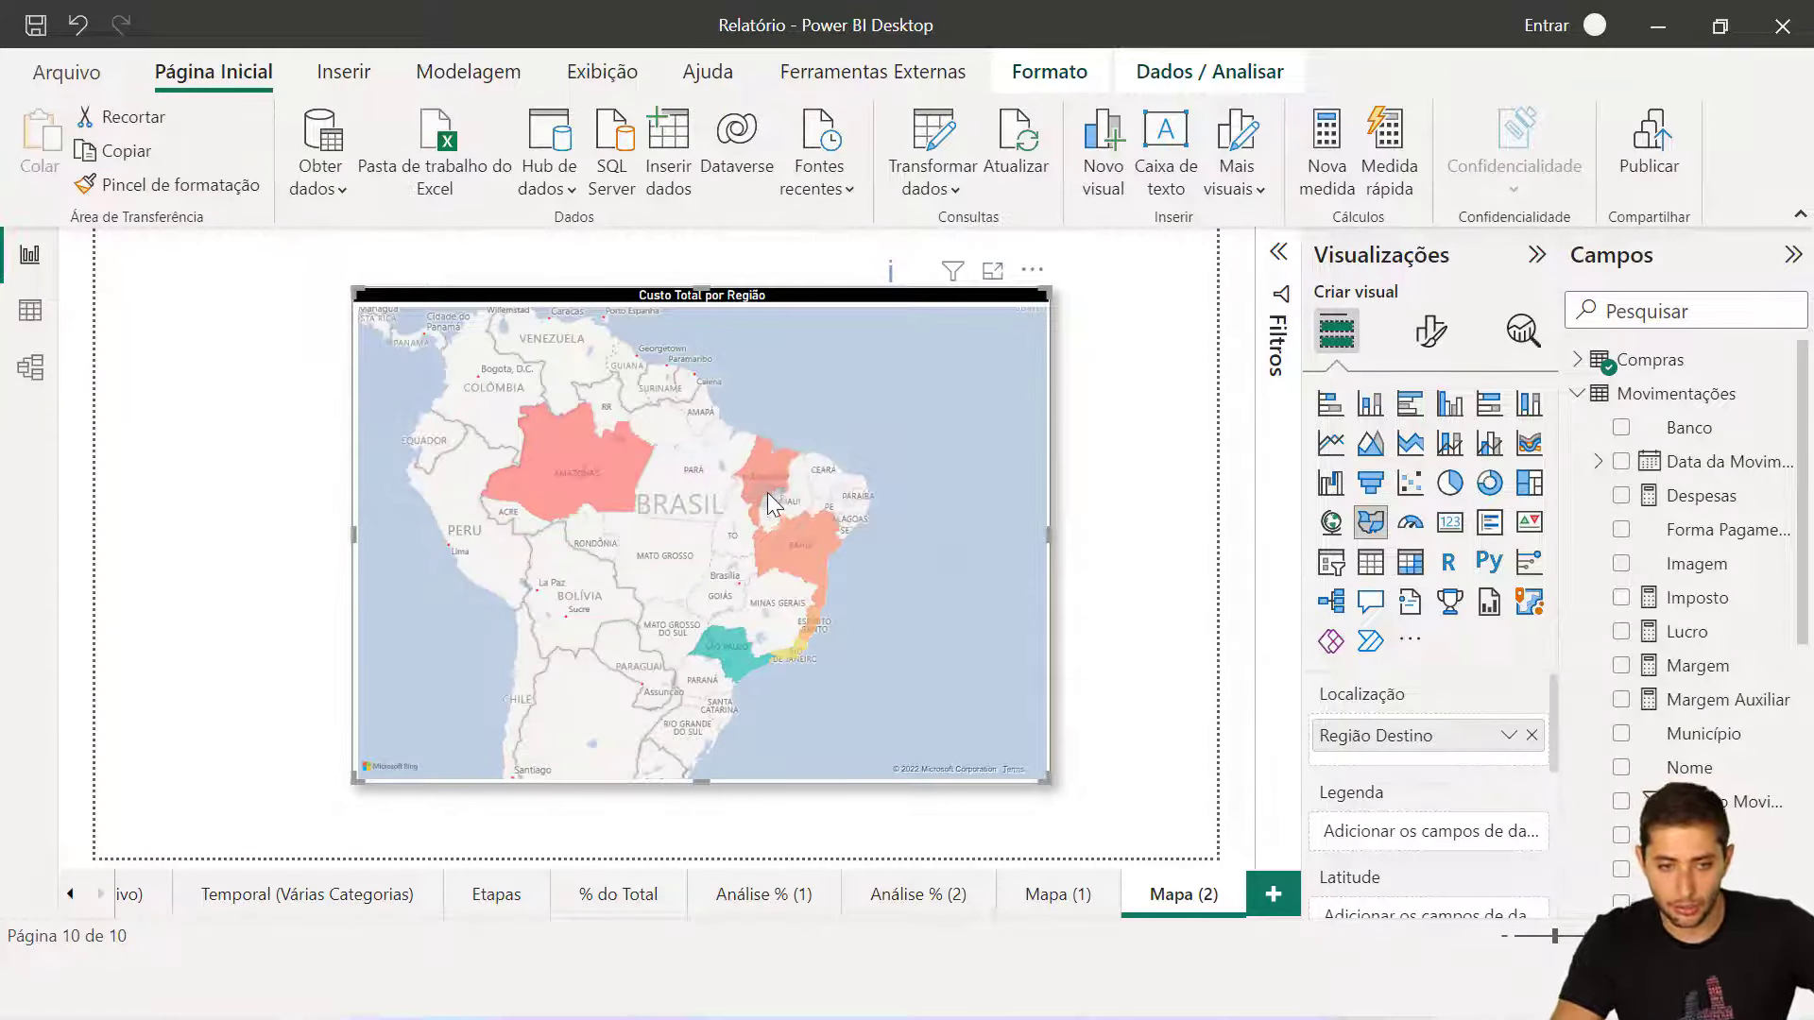
{"action": "mouse_move", "coordinate": [802, 569]}
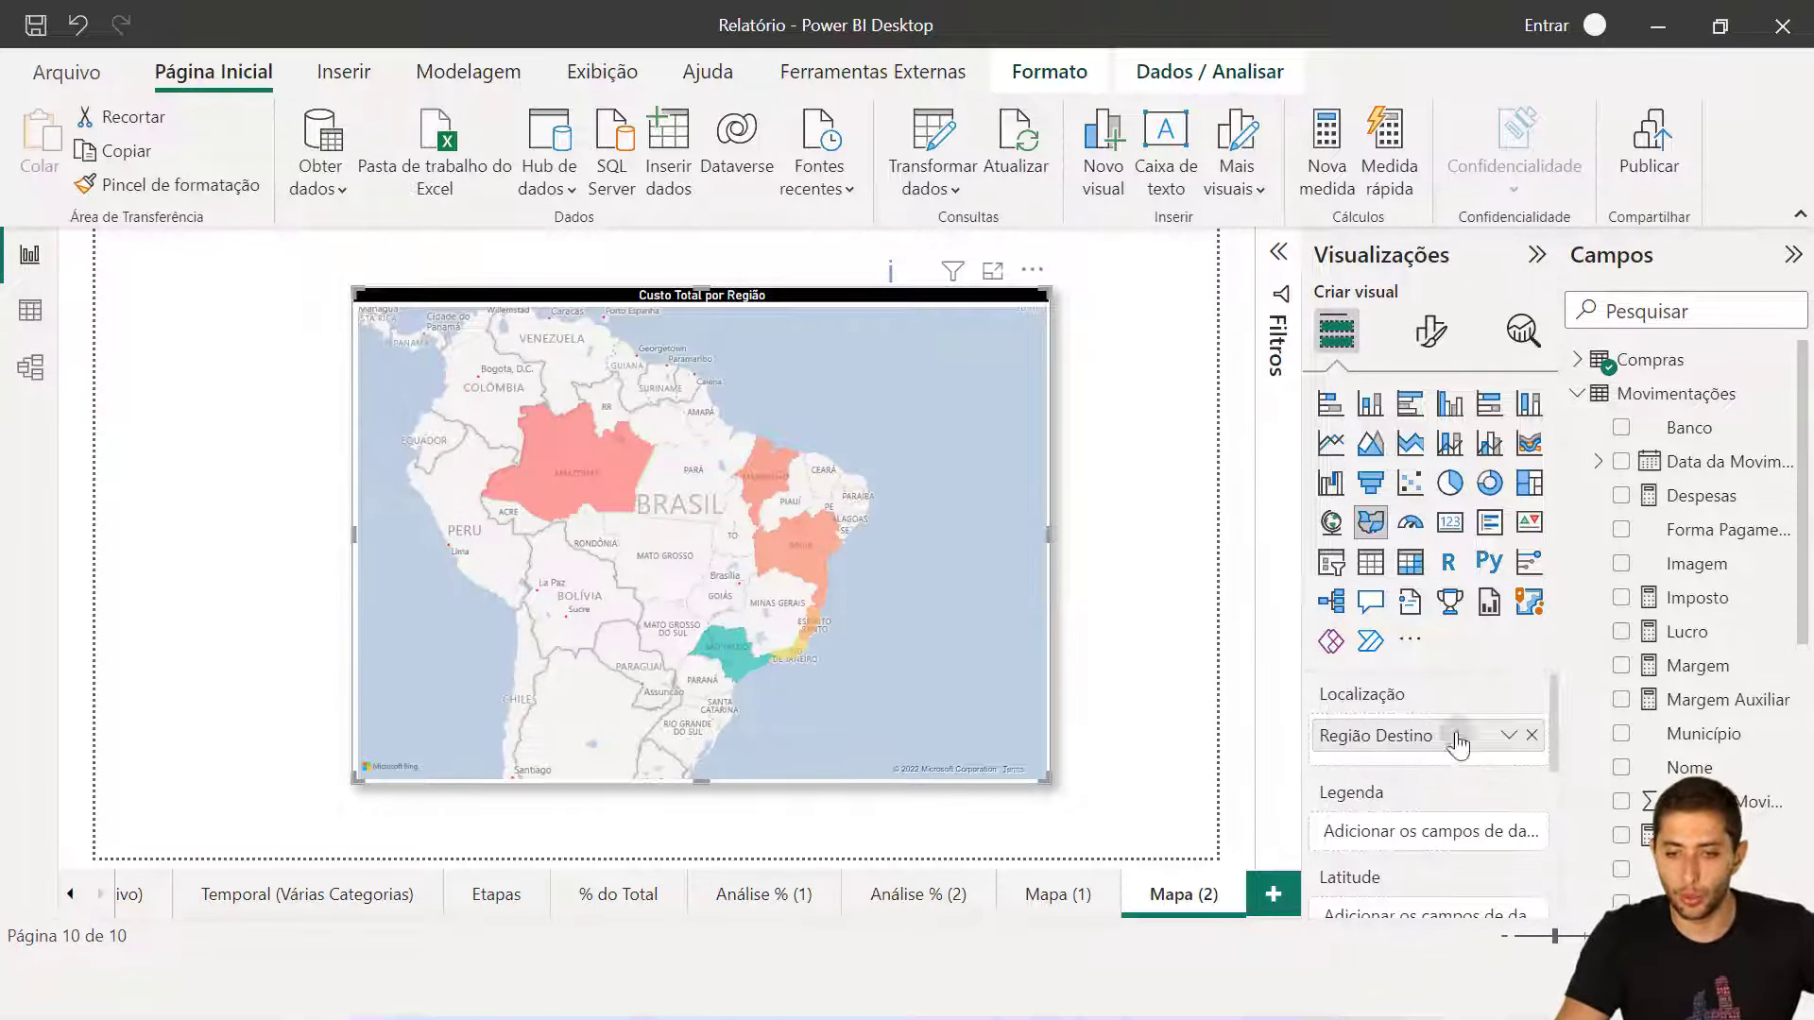
{"action": "scroll", "coordinate": [1466, 780], "scroll_direction": "down", "scroll_amount": 1}
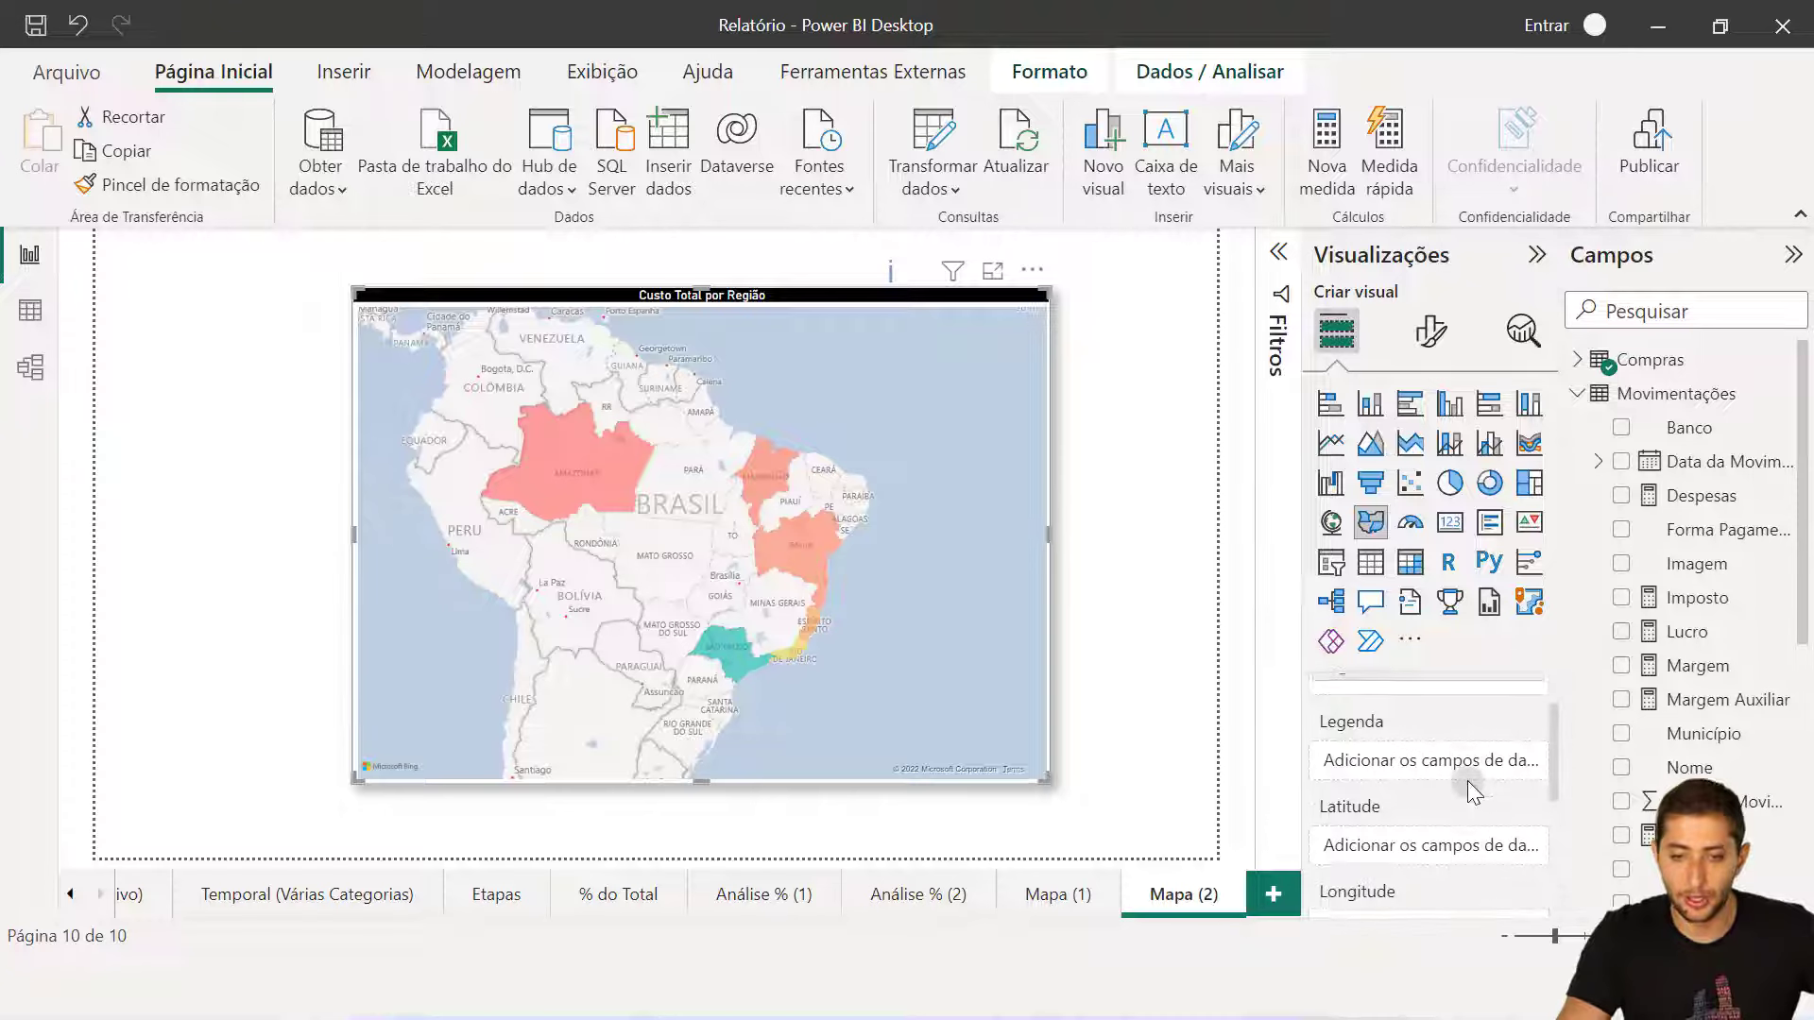
{"action": "scroll", "coordinate": [1466, 780], "scroll_direction": "down", "scroll_amount": 2}
{"action": "scroll", "coordinate": [1464, 778], "scroll_direction": "up", "scroll_amount": 3}
{"action": "scroll", "coordinate": [1442, 803], "scroll_direction": "down", "scroll_amount": 3}
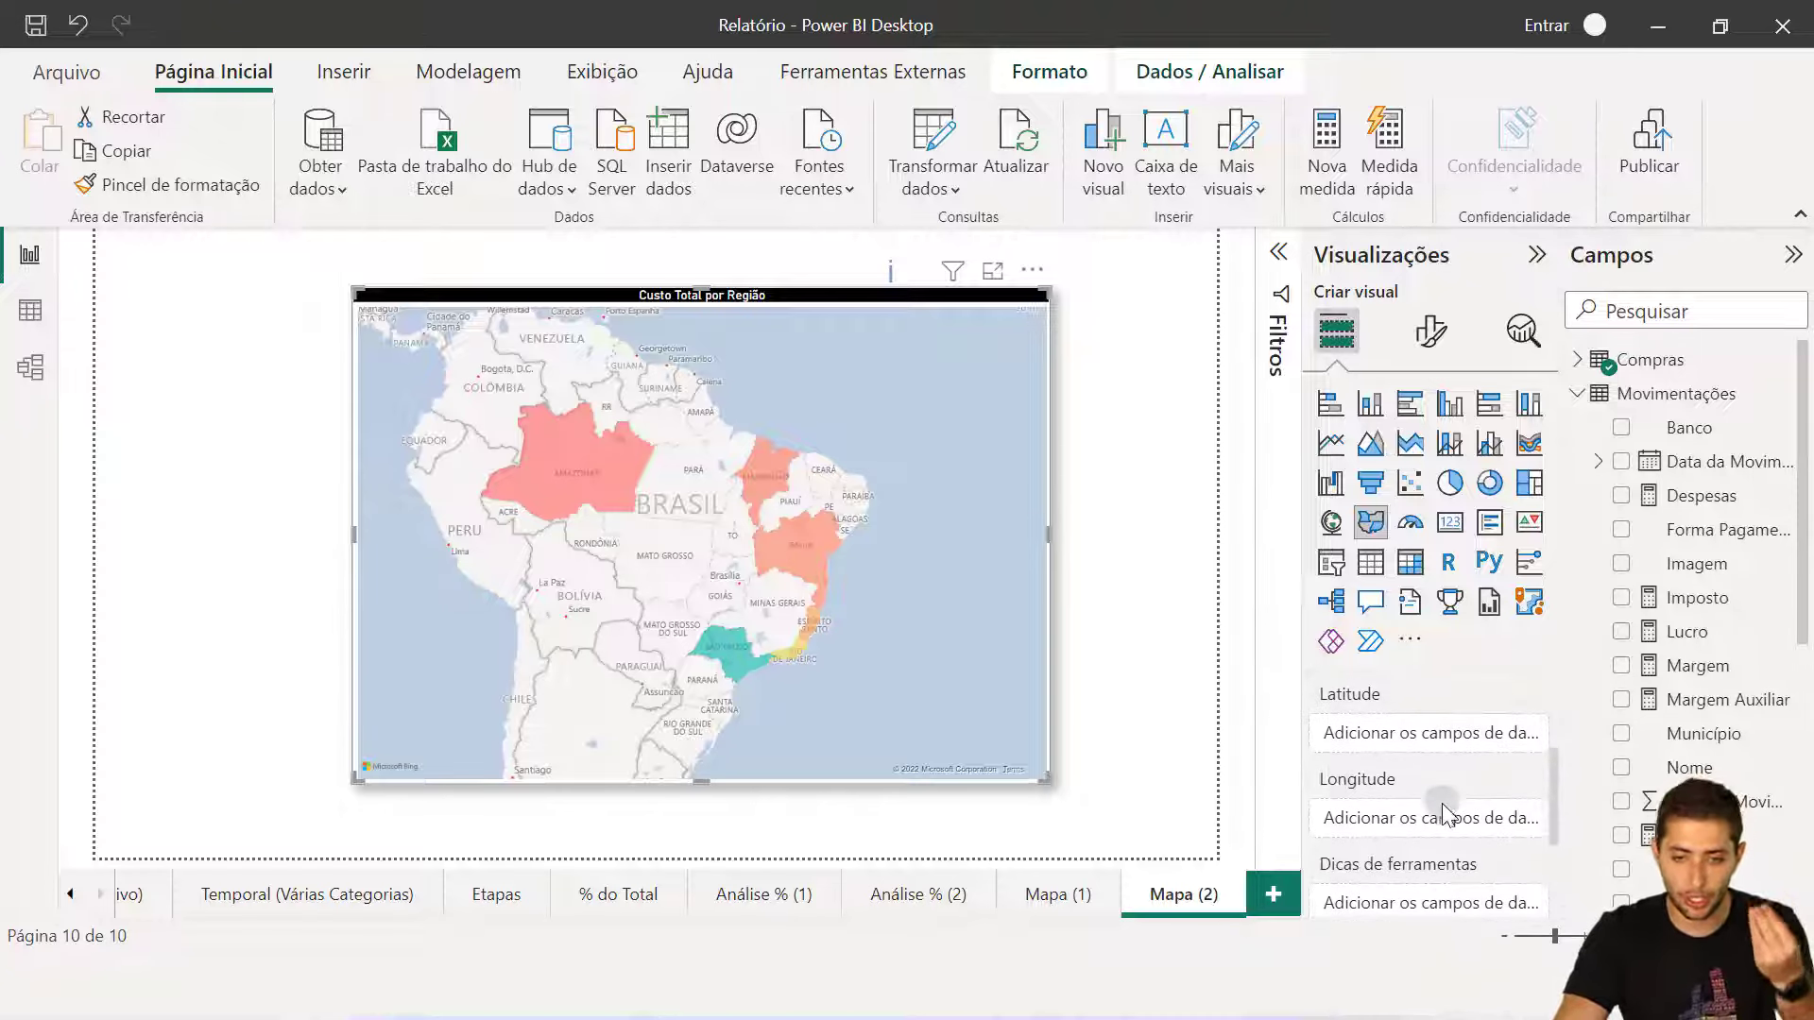
{"action": "scroll", "coordinate": [1441, 803], "scroll_direction": "down", "scroll_amount": 2}
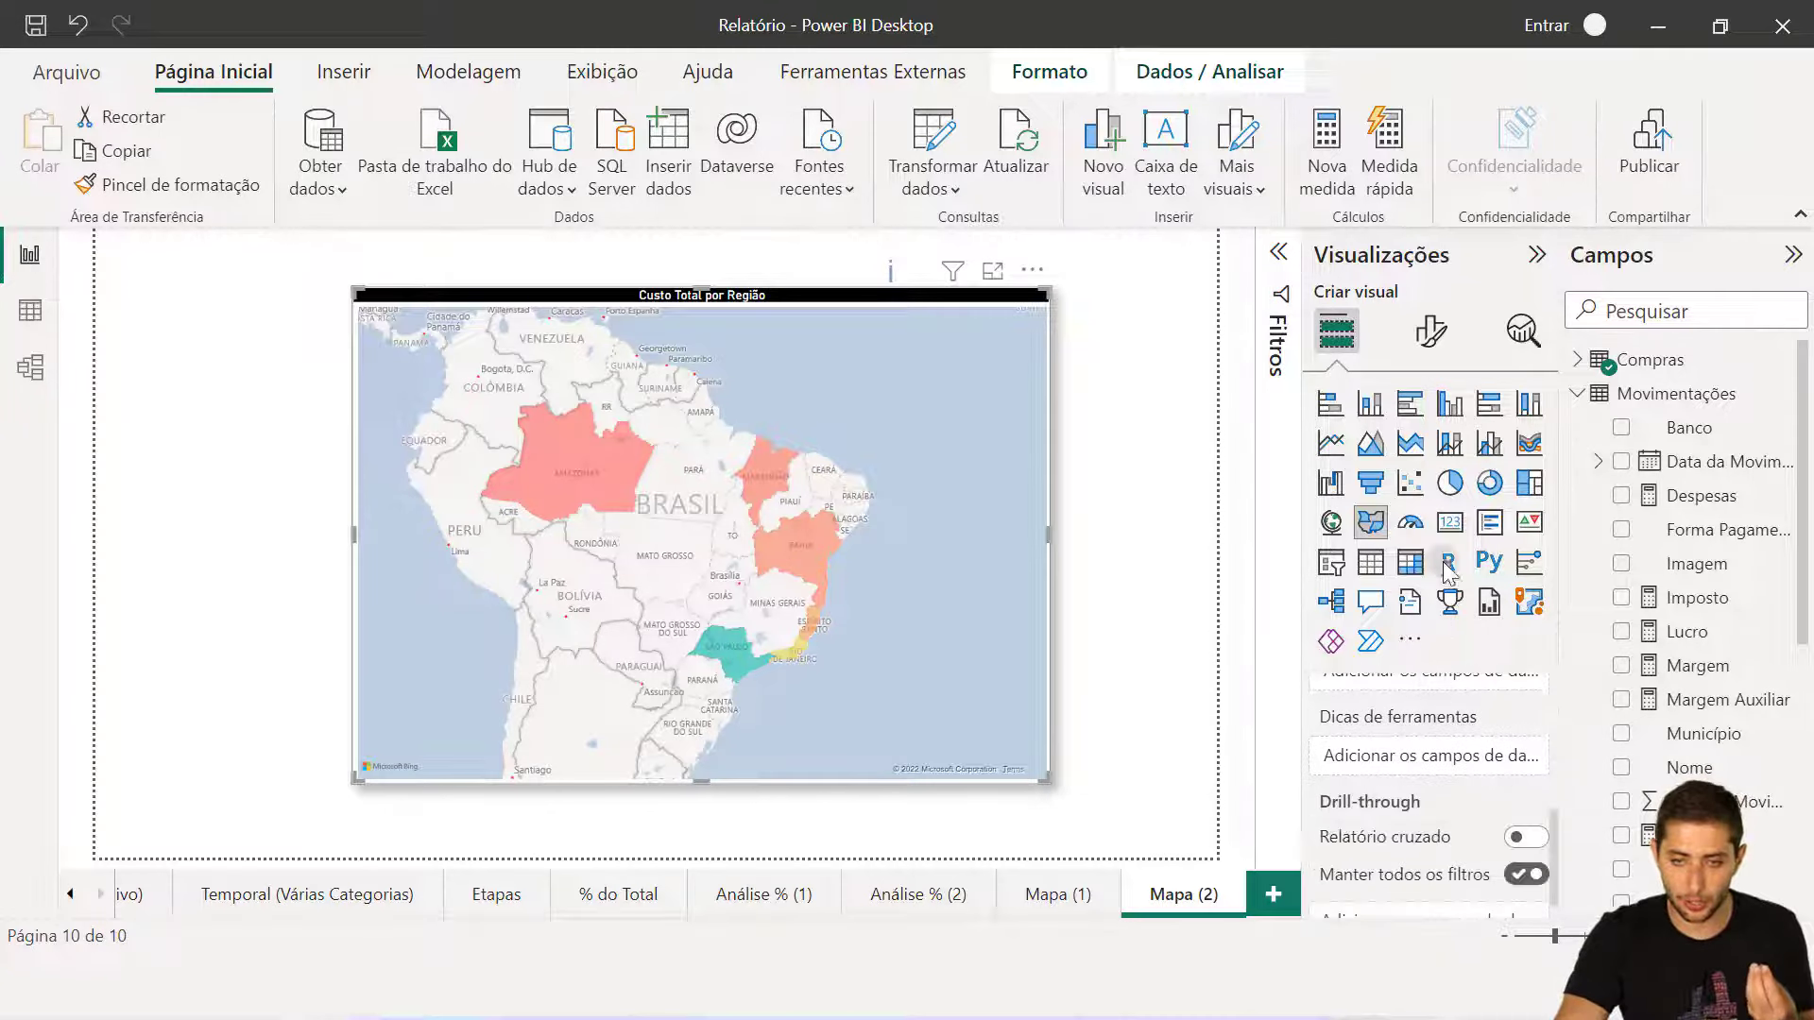
Review the conditional fill colour settings of the Custo Total por Região map, including the minimum colour, and close them without changes.
{"action": "left_click", "coordinate": [1427, 333]}
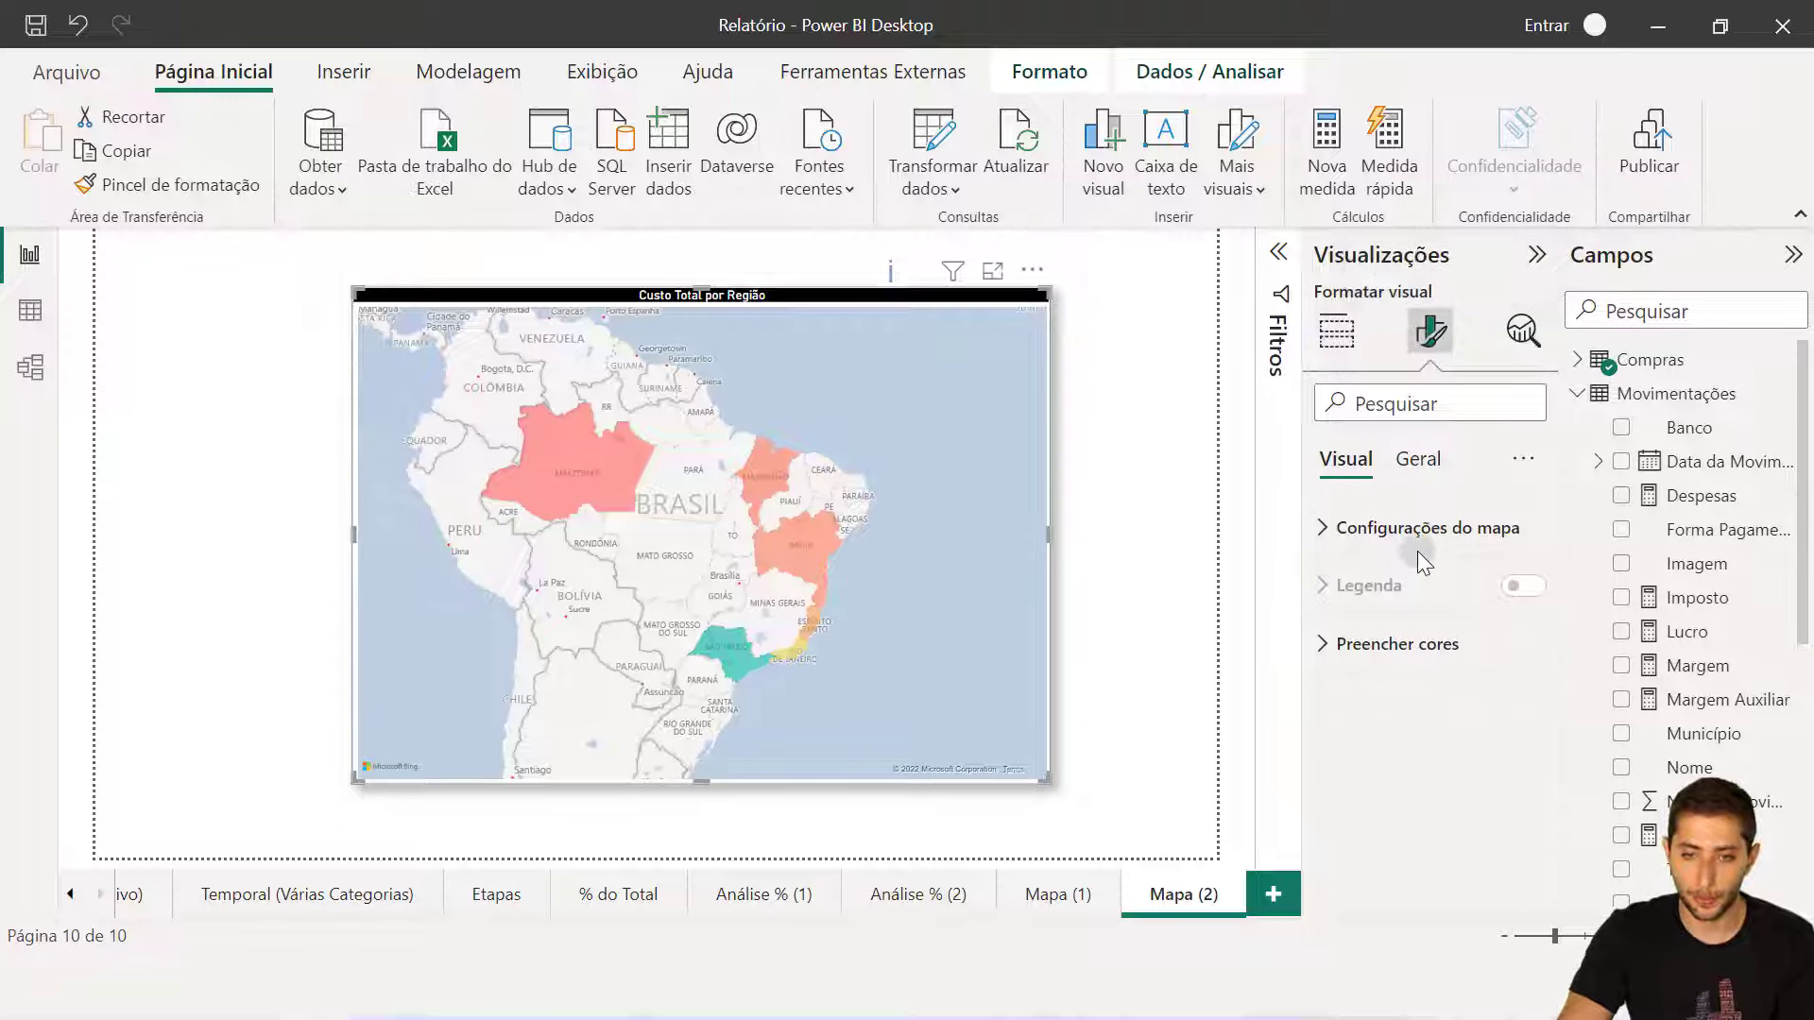
{"action": "left_click", "coordinate": [1405, 642]}
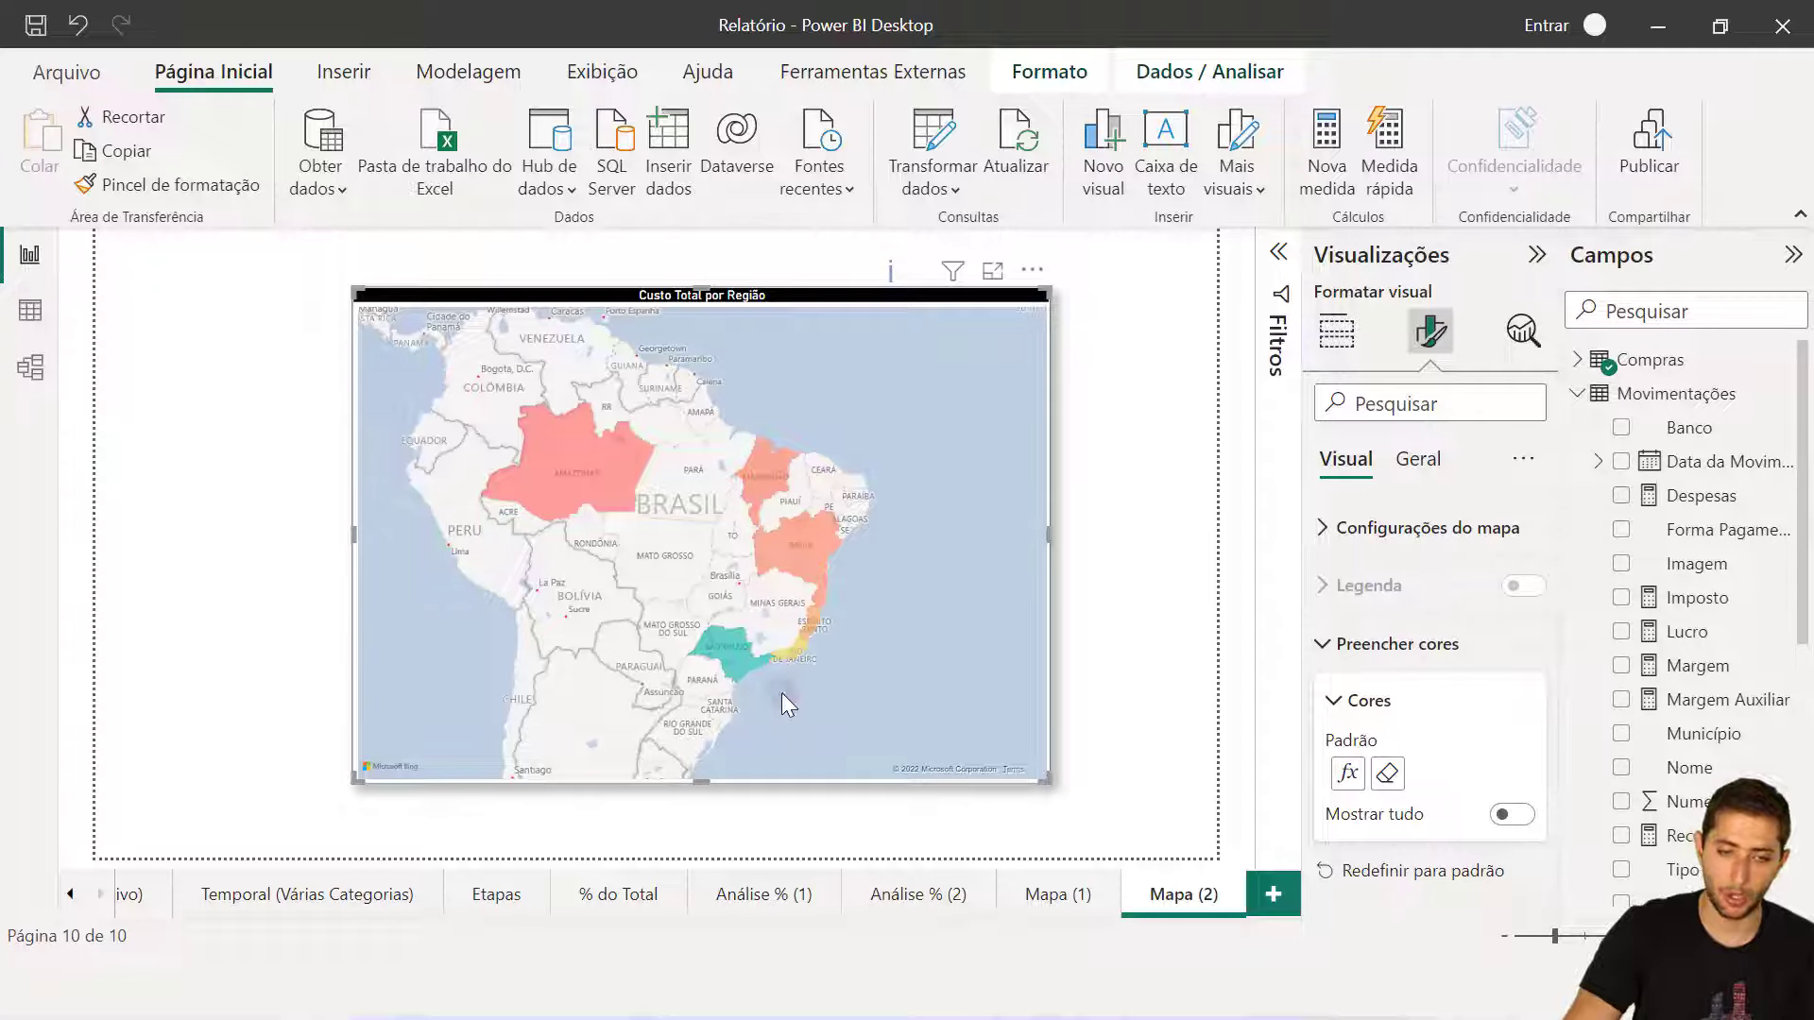
{"action": "left_click", "coordinate": [1348, 775]}
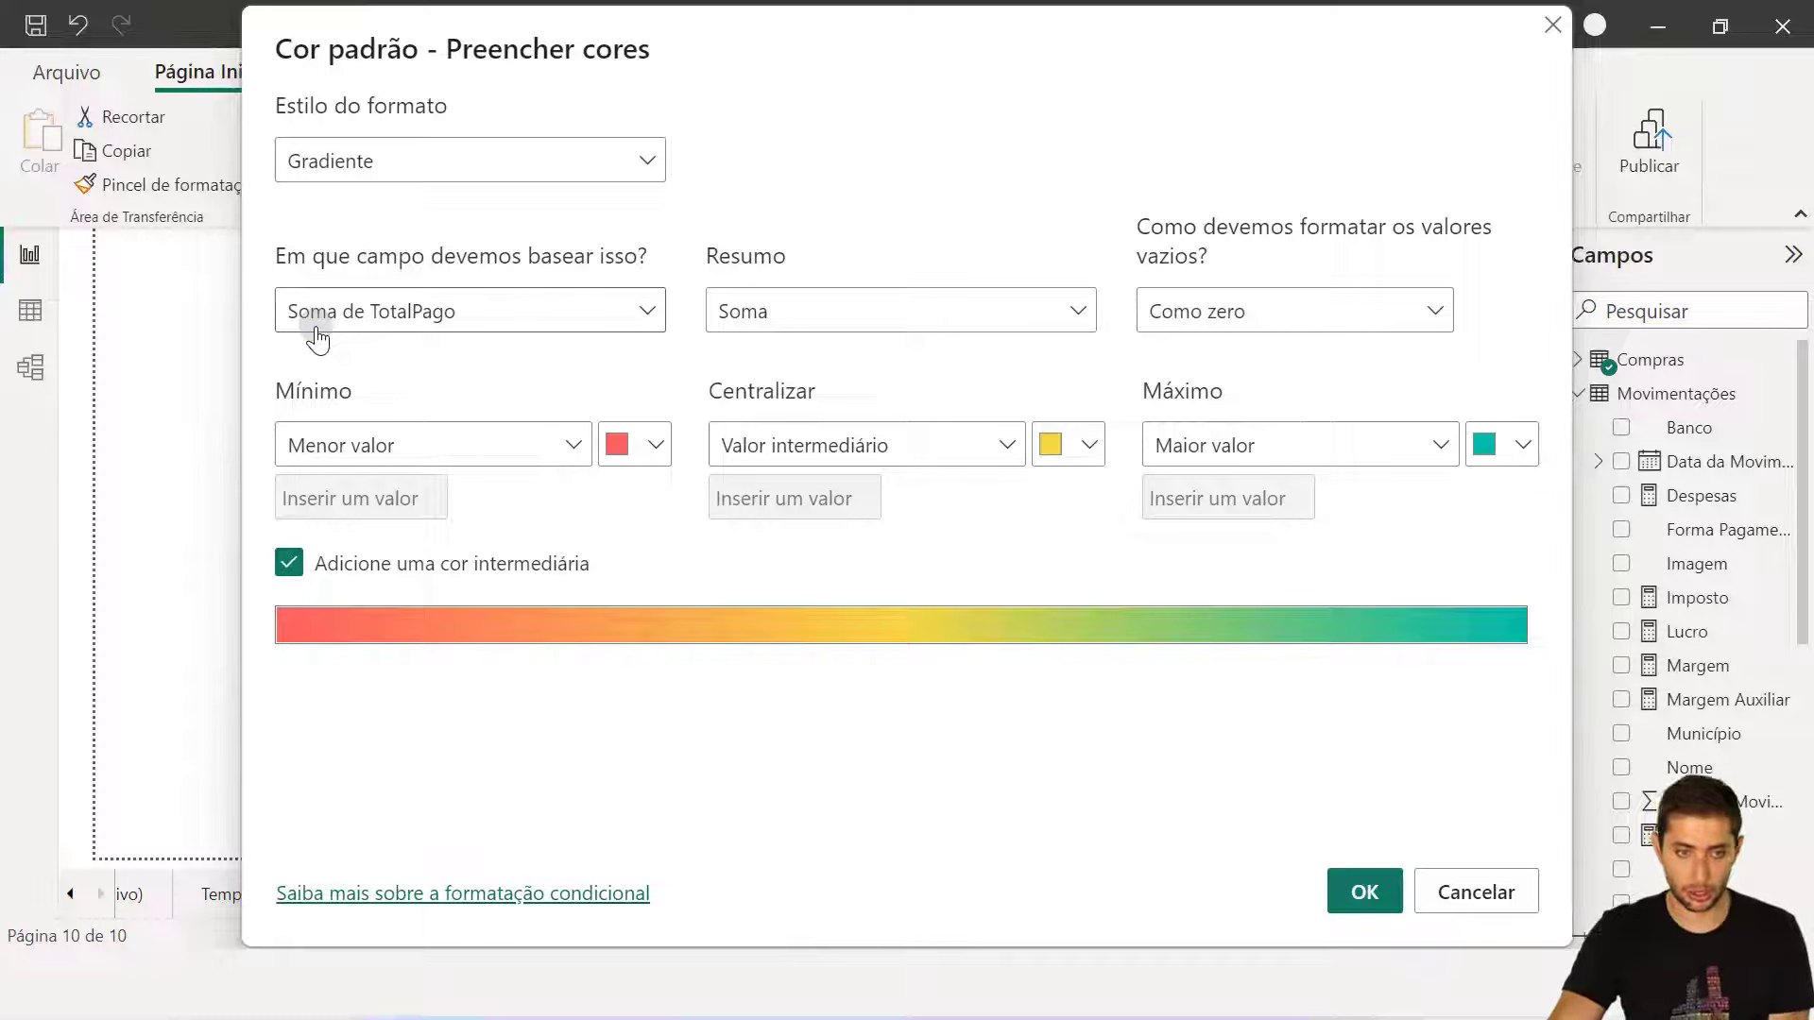
{"action": "left_click", "coordinate": [628, 446]}
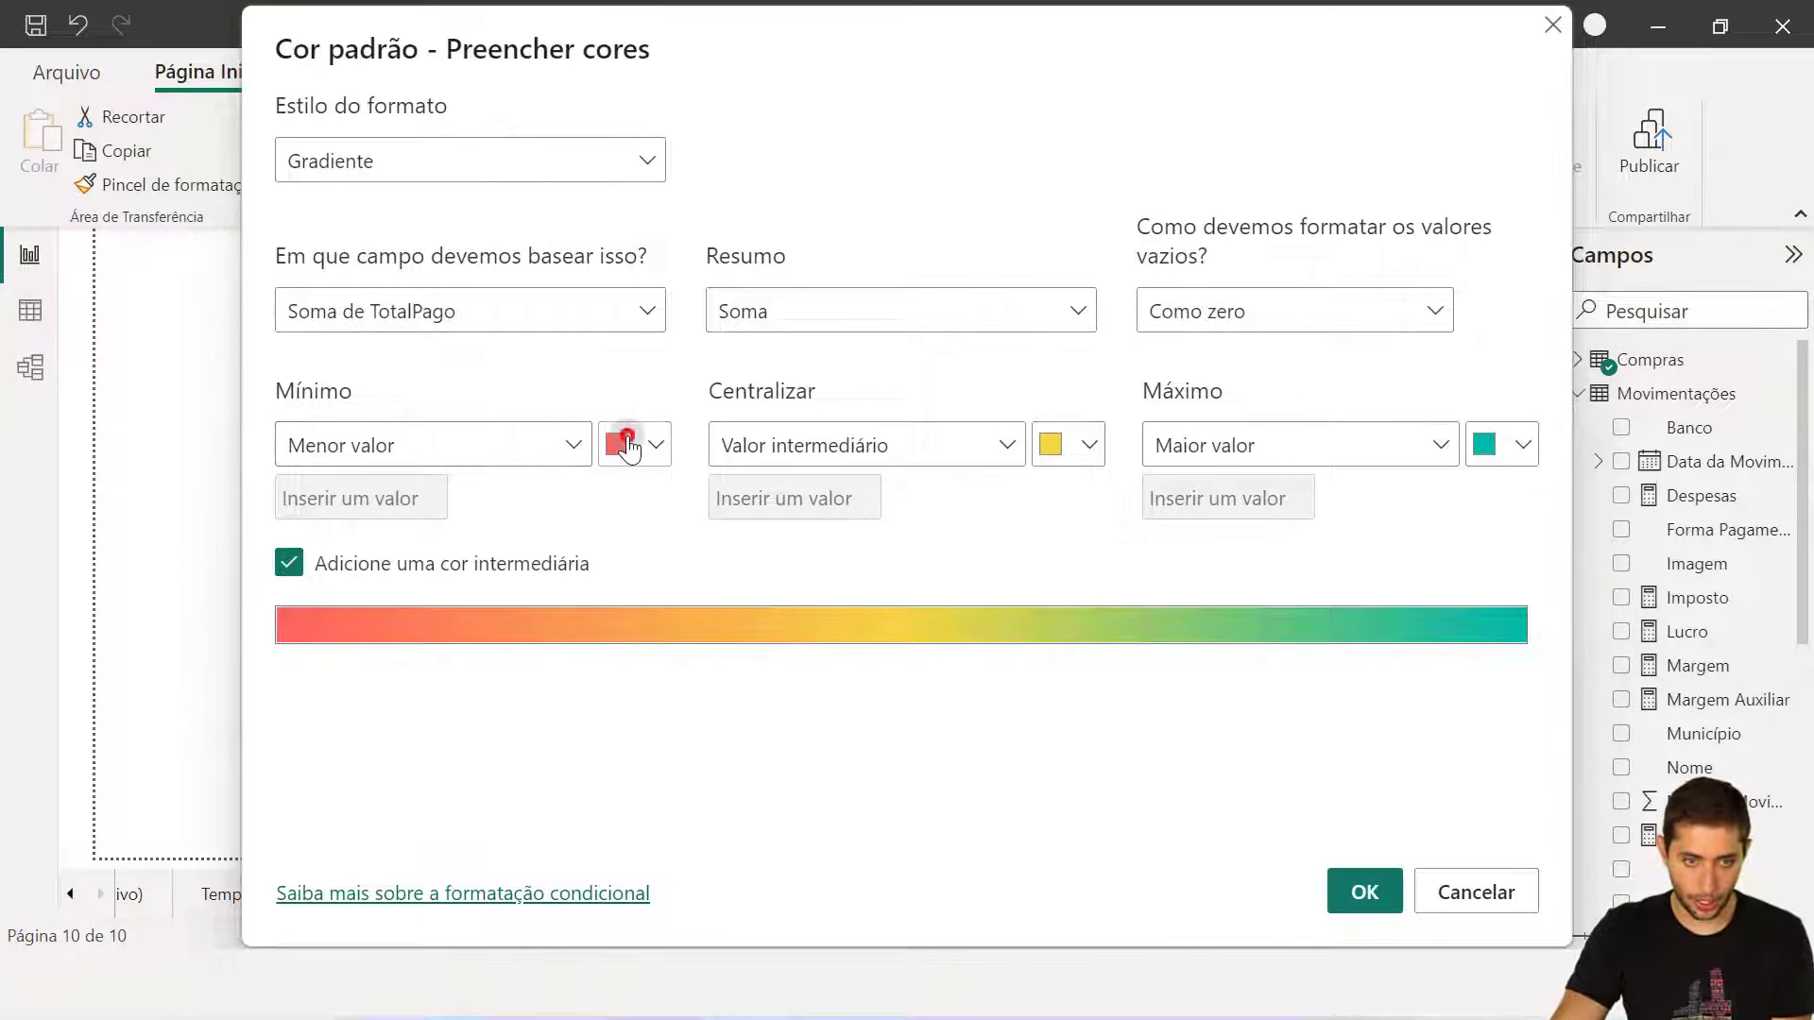
{"action": "left_click", "coordinate": [508, 736]}
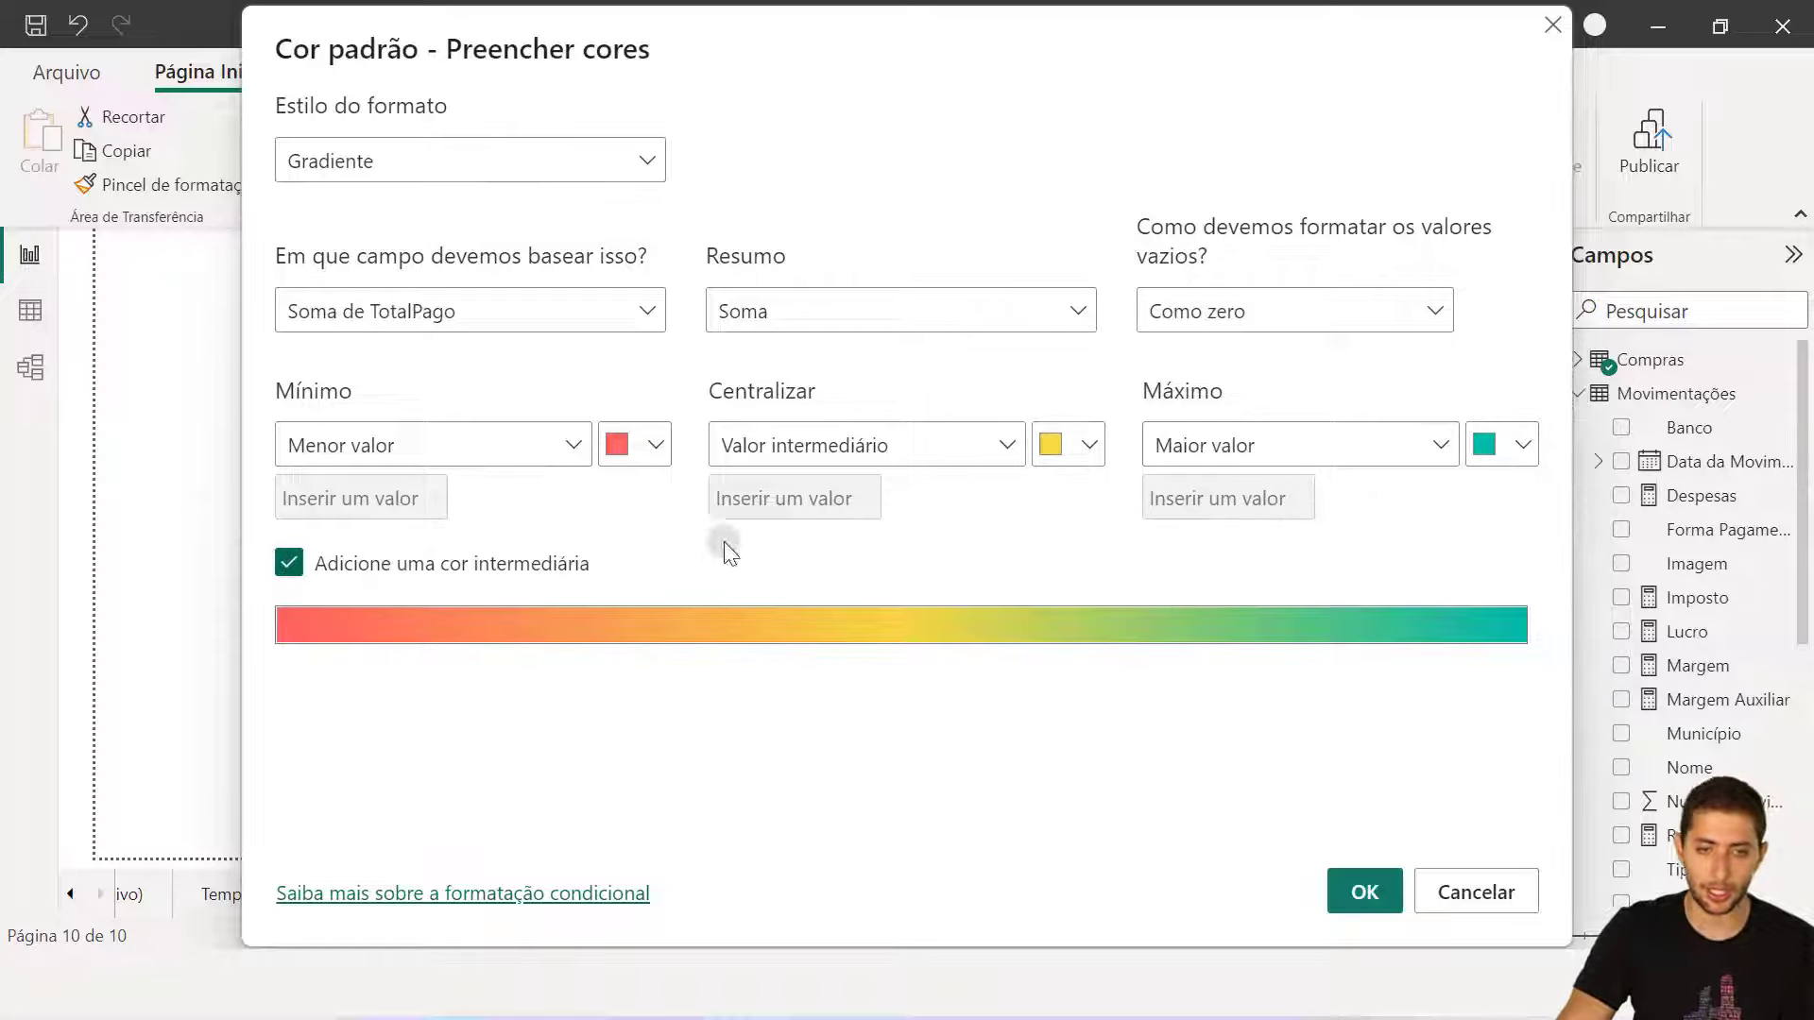
{"action": "left_click", "coordinate": [1552, 25]}
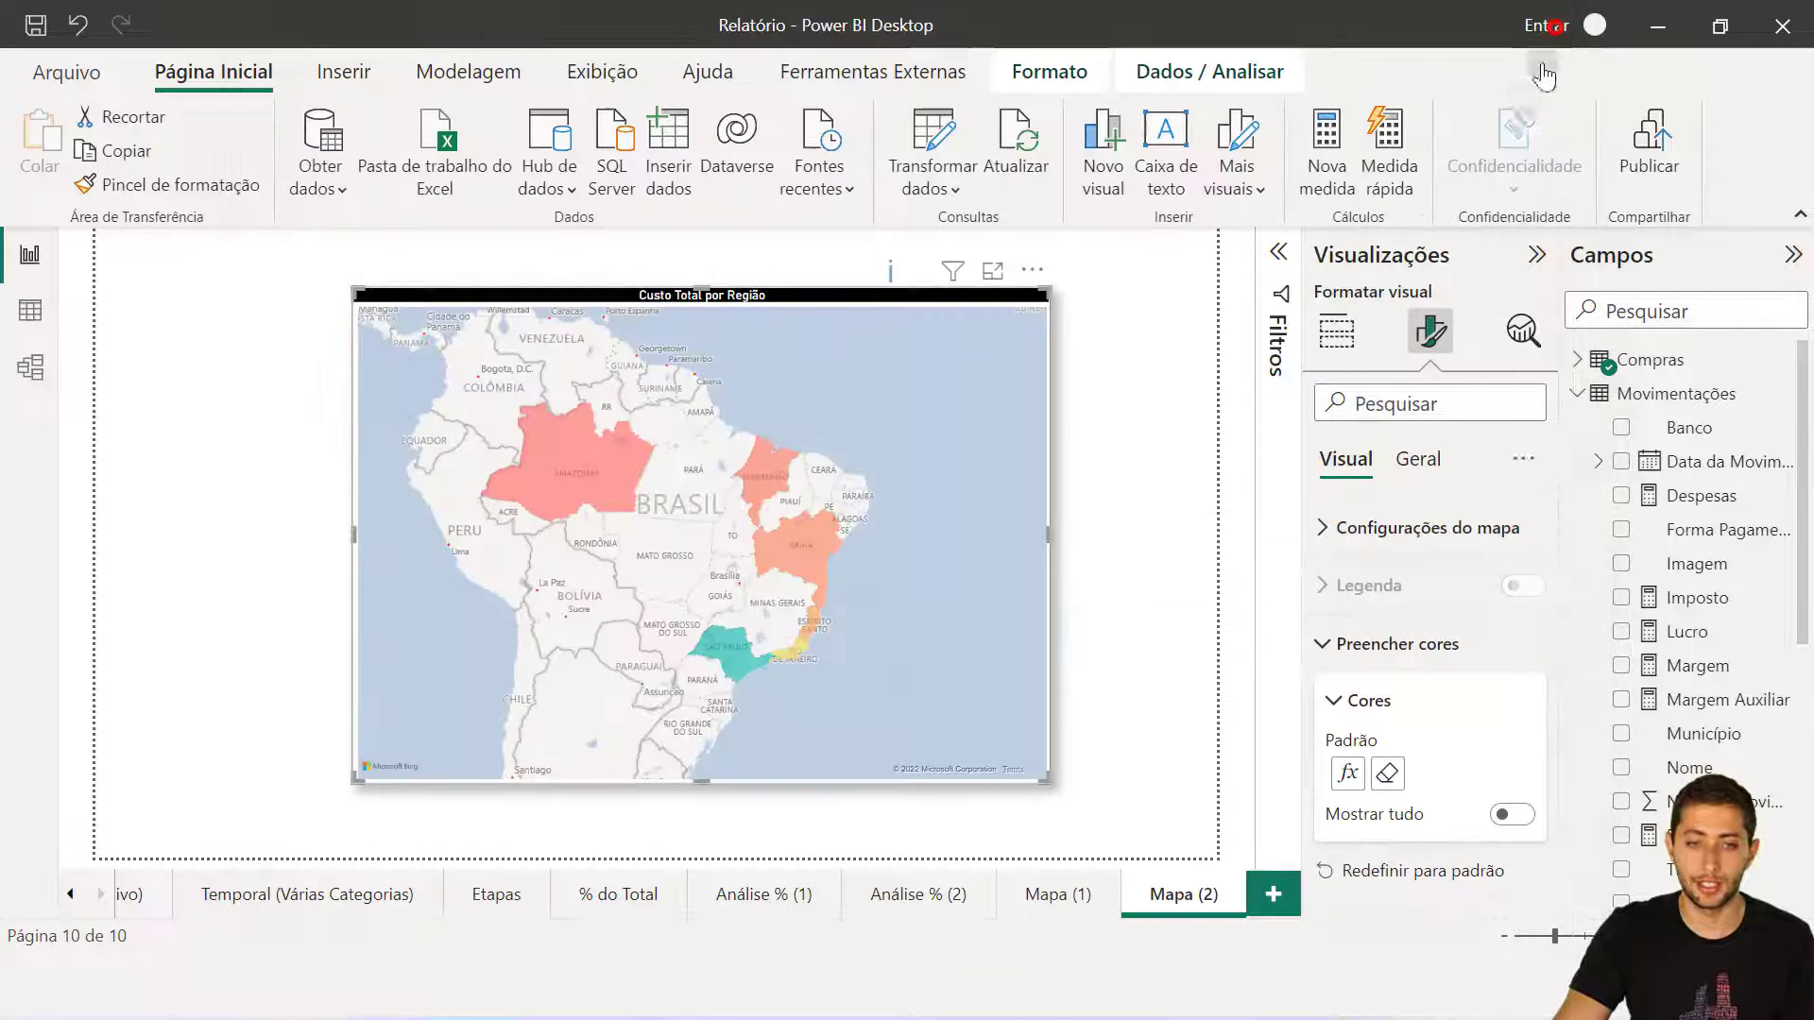
{"action": "left_click", "coordinate": [1149, 581]}
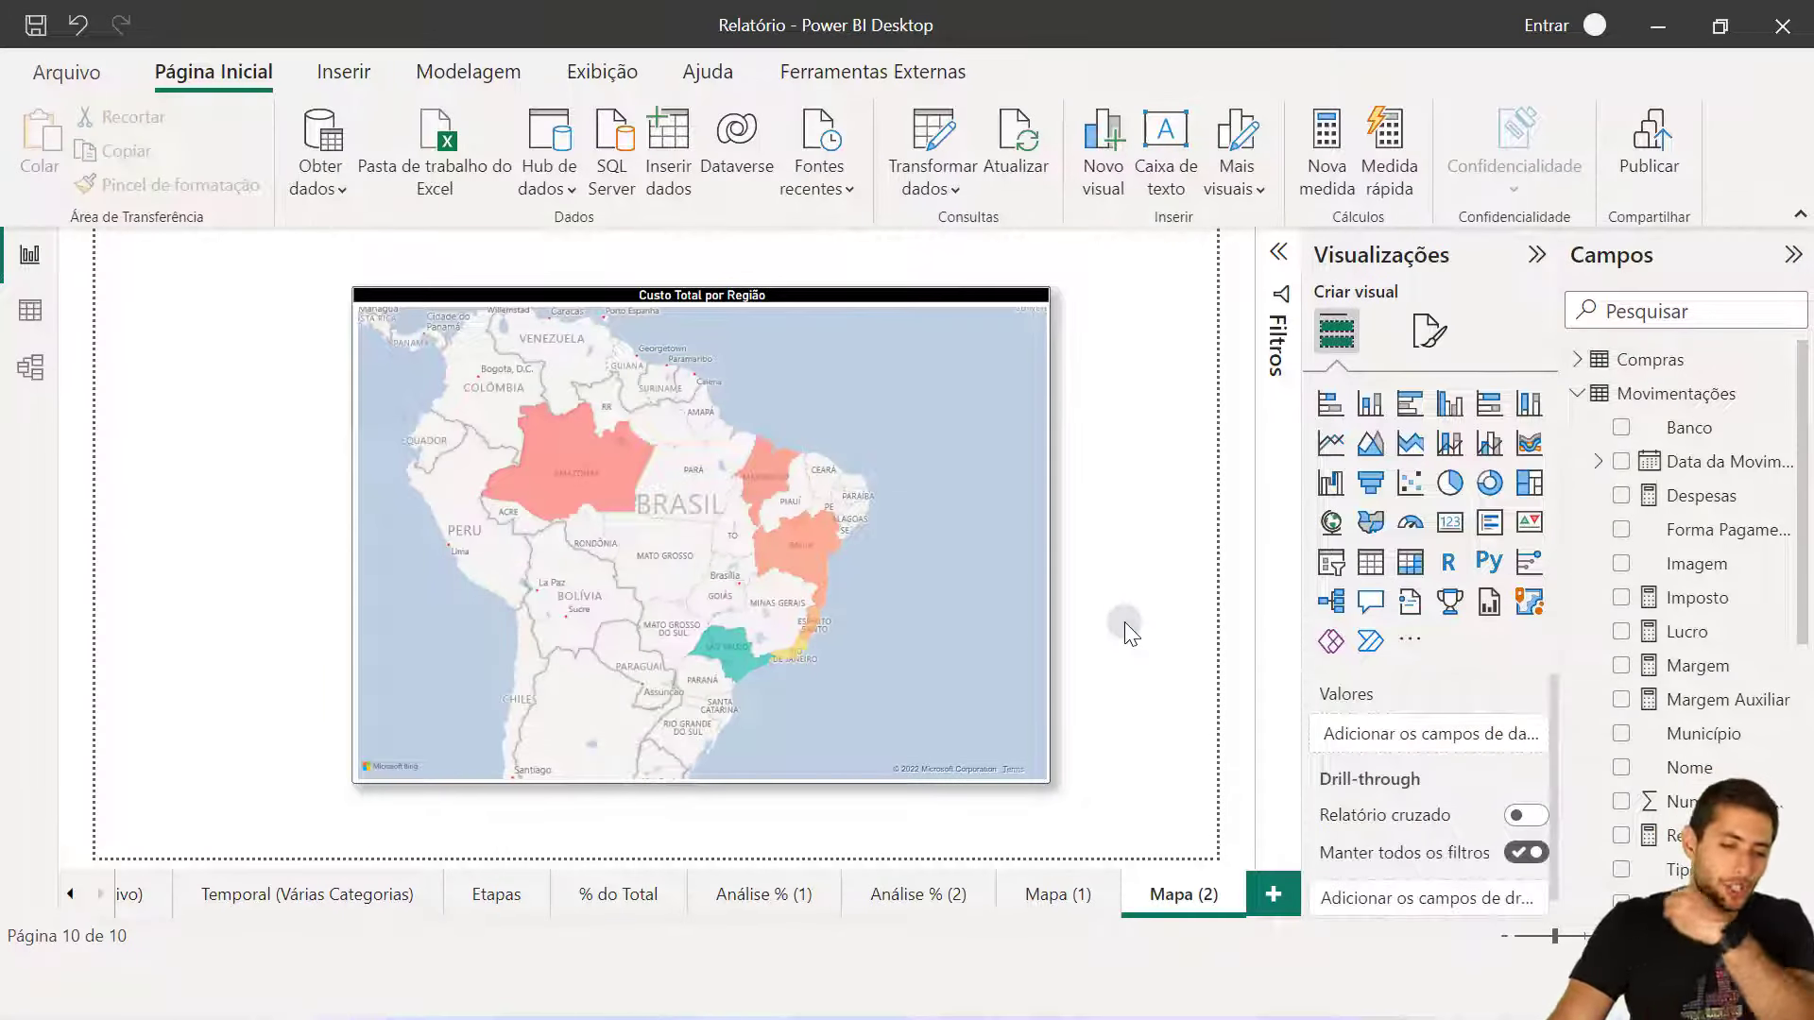
Return to the Ranking page with the Faturamento por Marca bar chart.
{"action": "left_click", "coordinate": [71, 898]}
{"action": "left_click", "coordinate": [70, 897]}
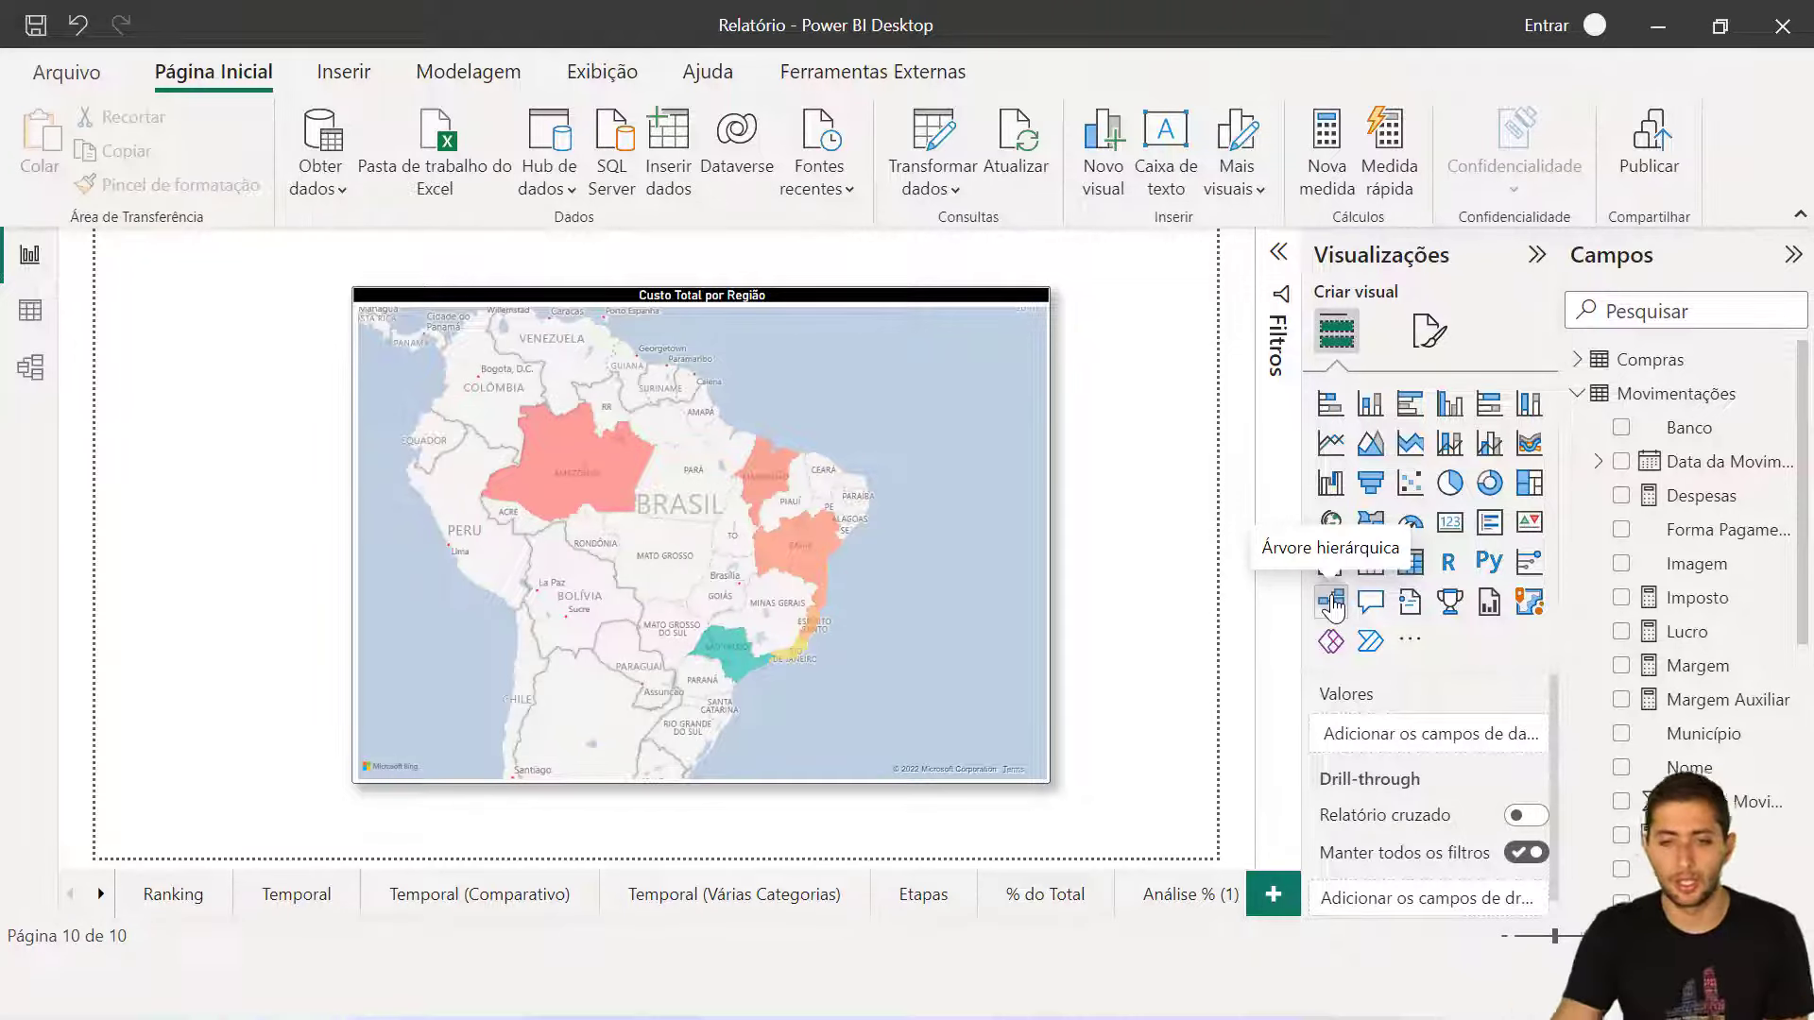
{"action": "left_click", "coordinate": [177, 888]}
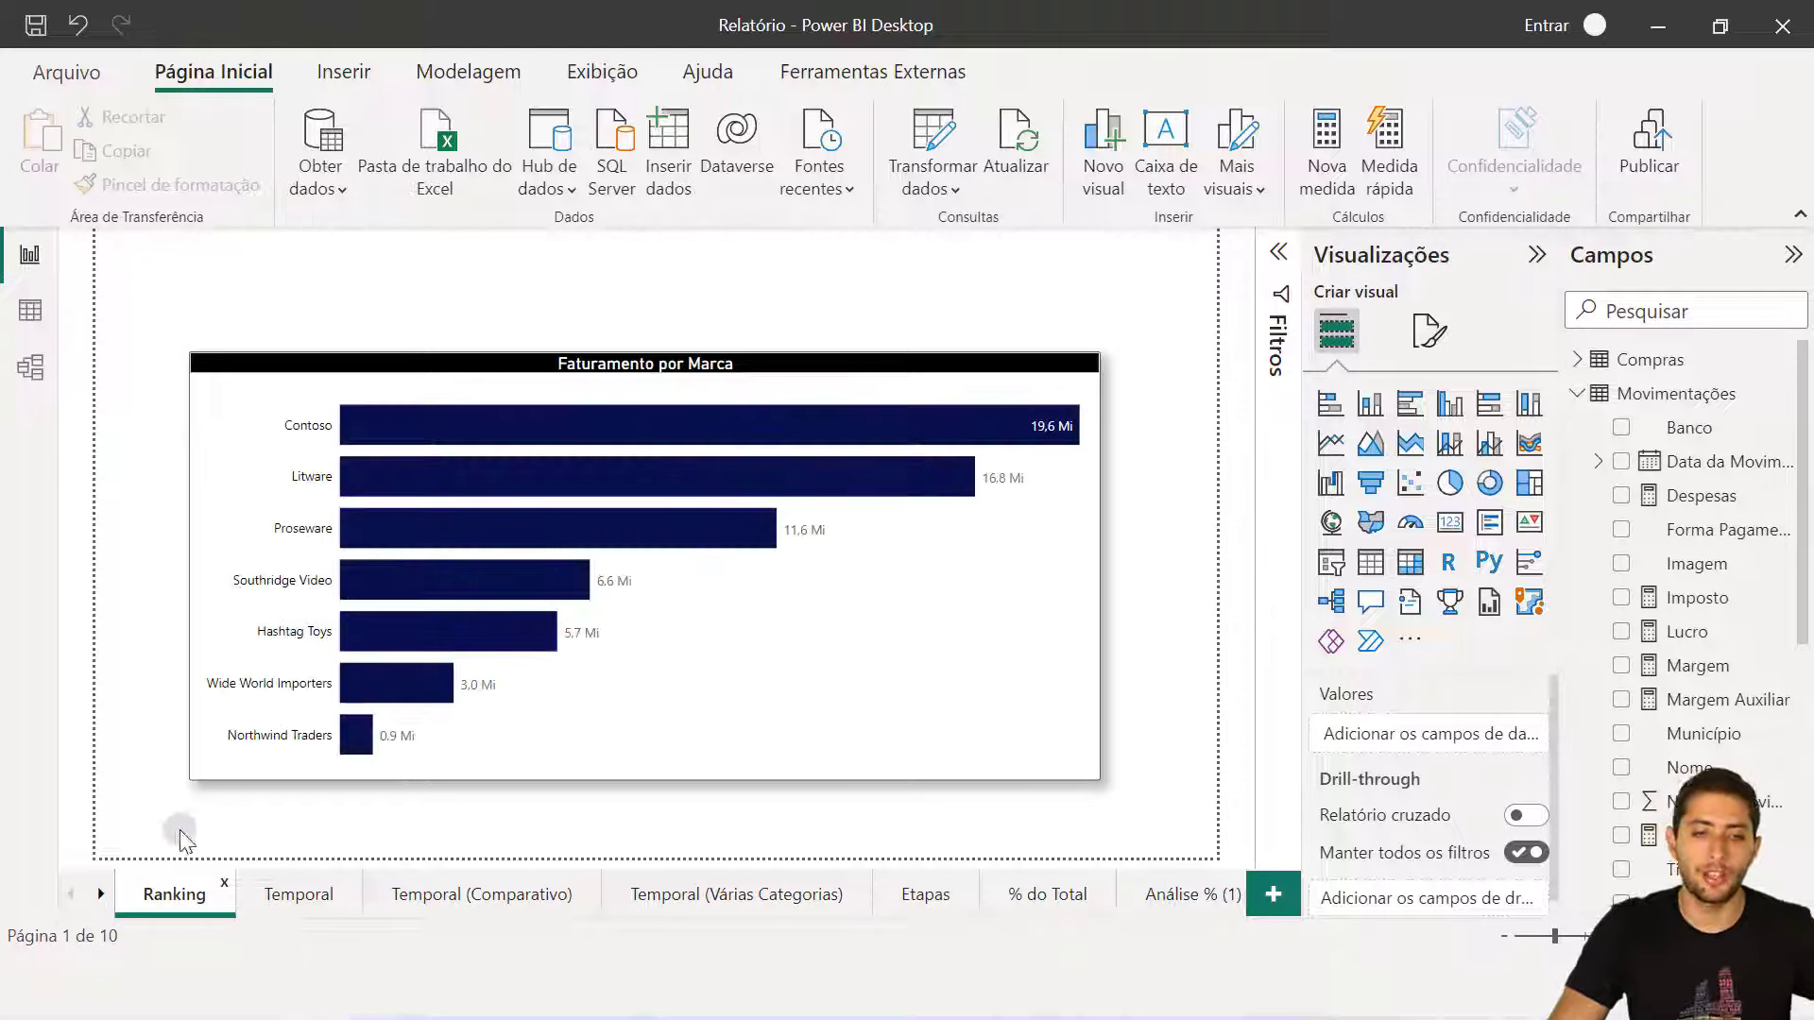
{"action": "left_click", "coordinate": [320, 310]}
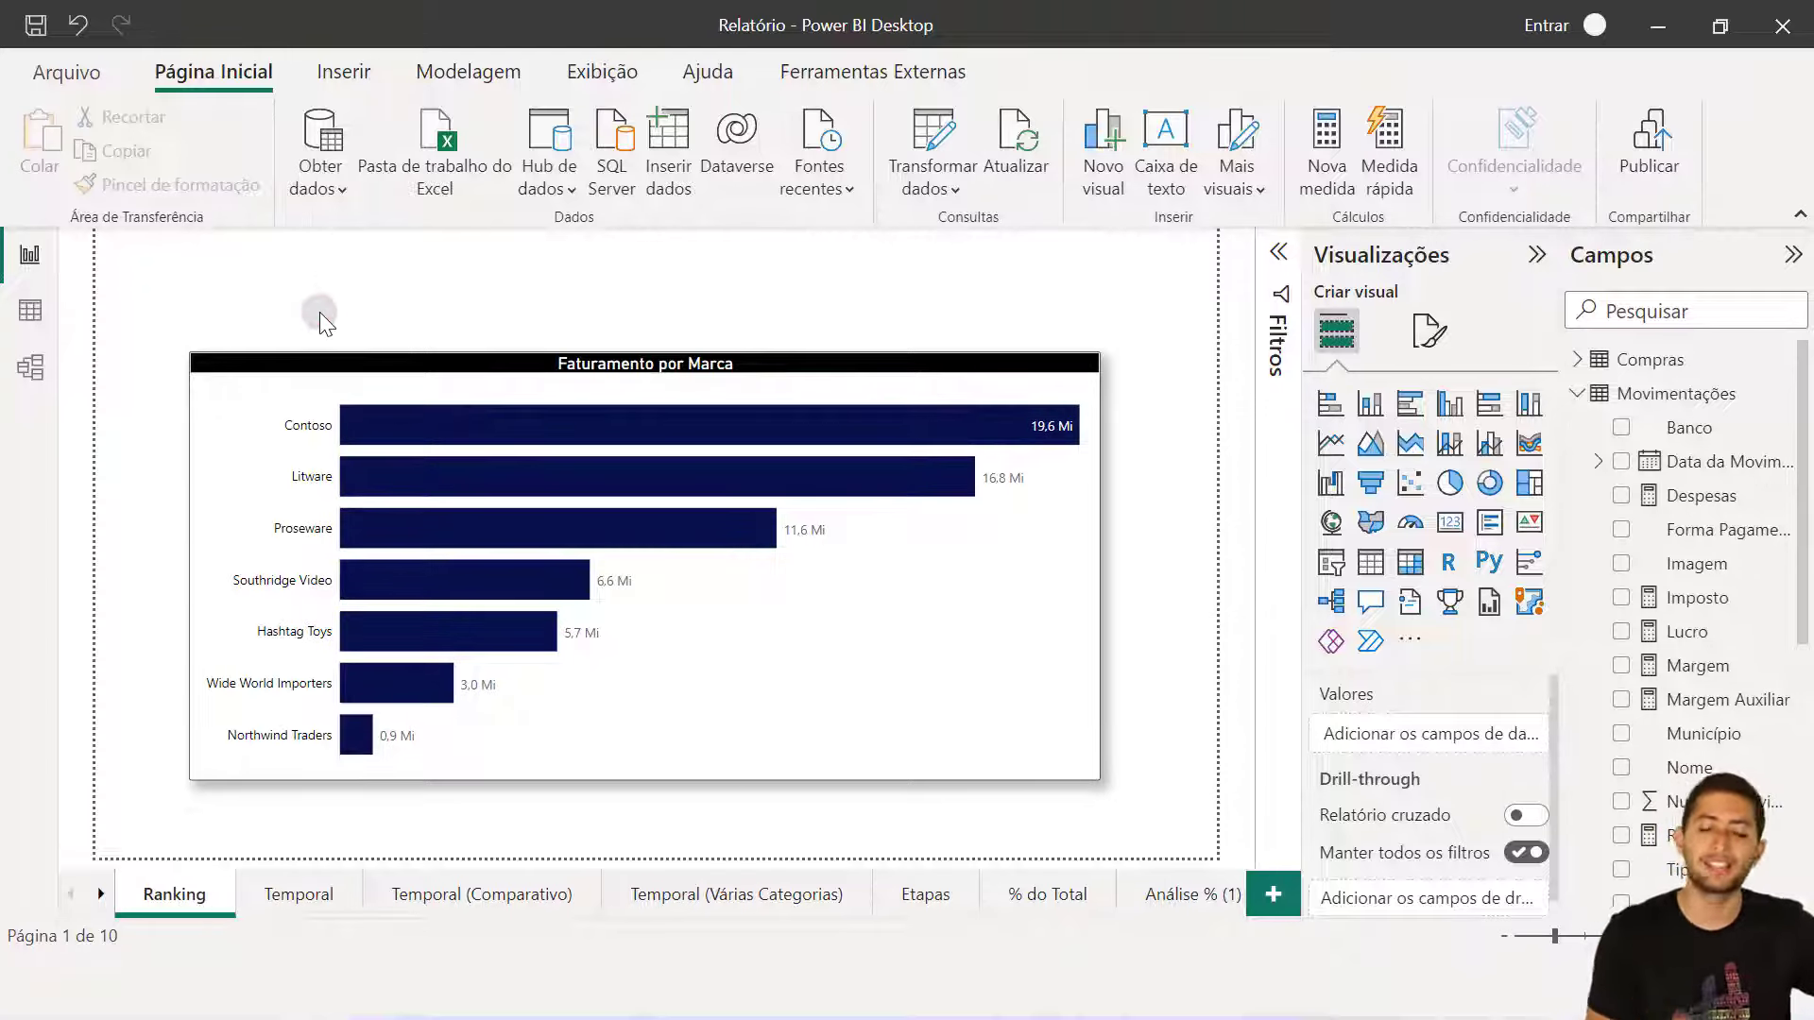